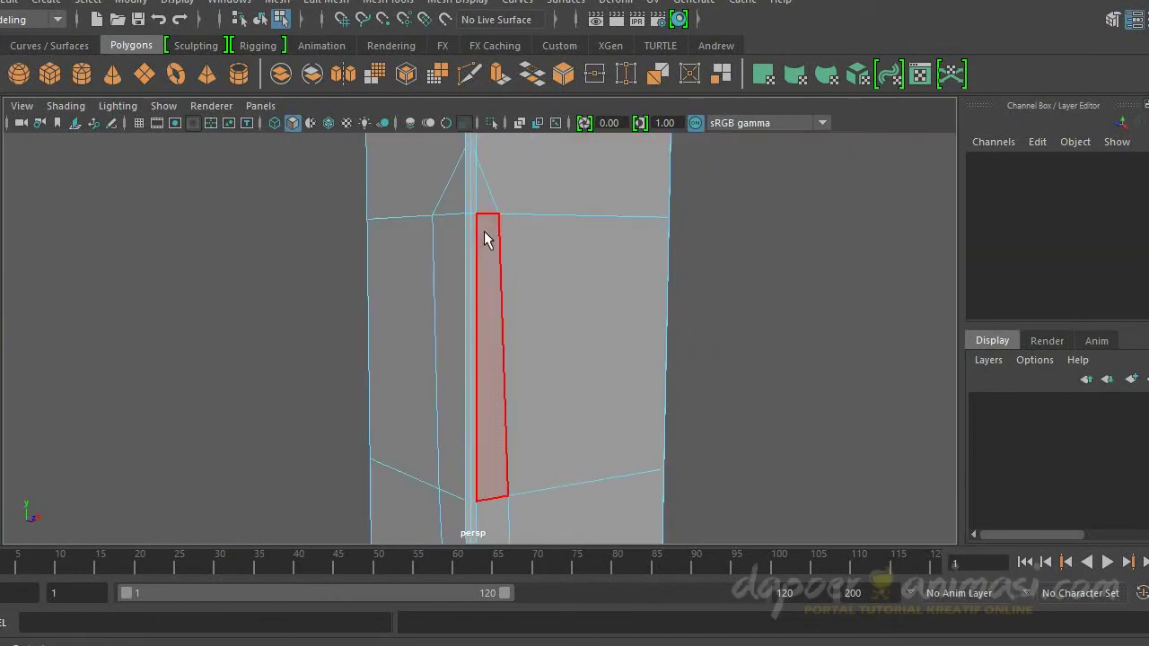
Step: Set the sculpt brush to size 1 and strength 0.5
{"action": "left_click", "coordinate": [195, 45]}
{"action": "double_click", "coordinate": [20, 73]}
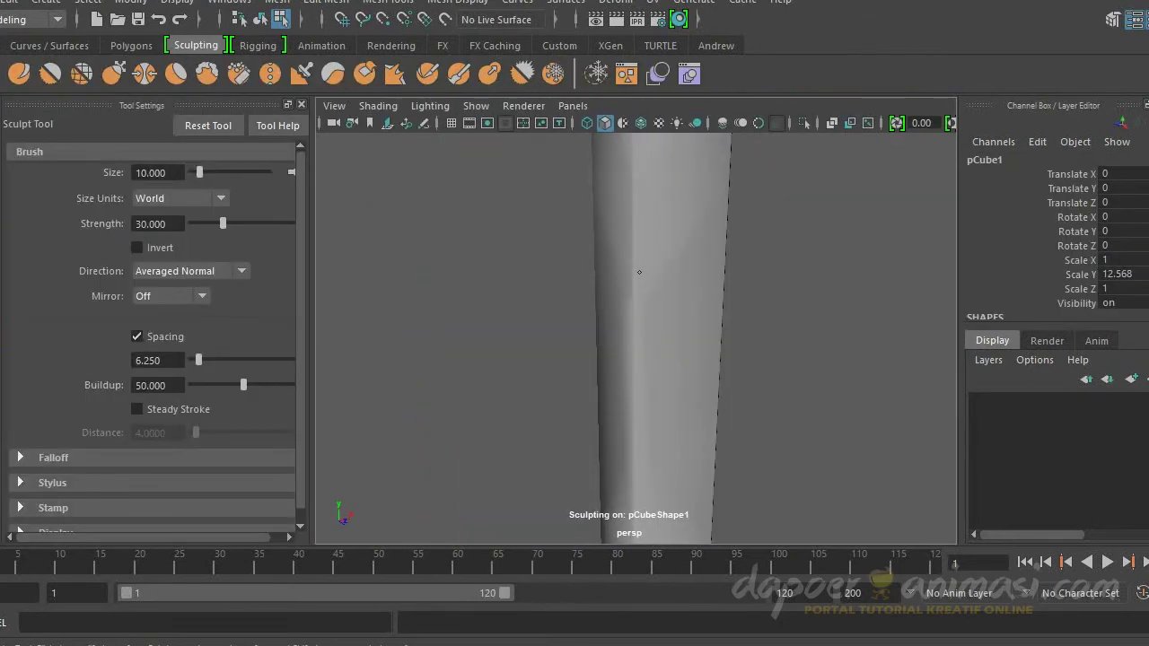
{"action": "key", "text": "Return"}
{"action": "key", "text": "Tab"}
{"action": "type", "text": "1"}
{"action": "key", "text": "Return"}
{"action": "type", "text": ".5"}
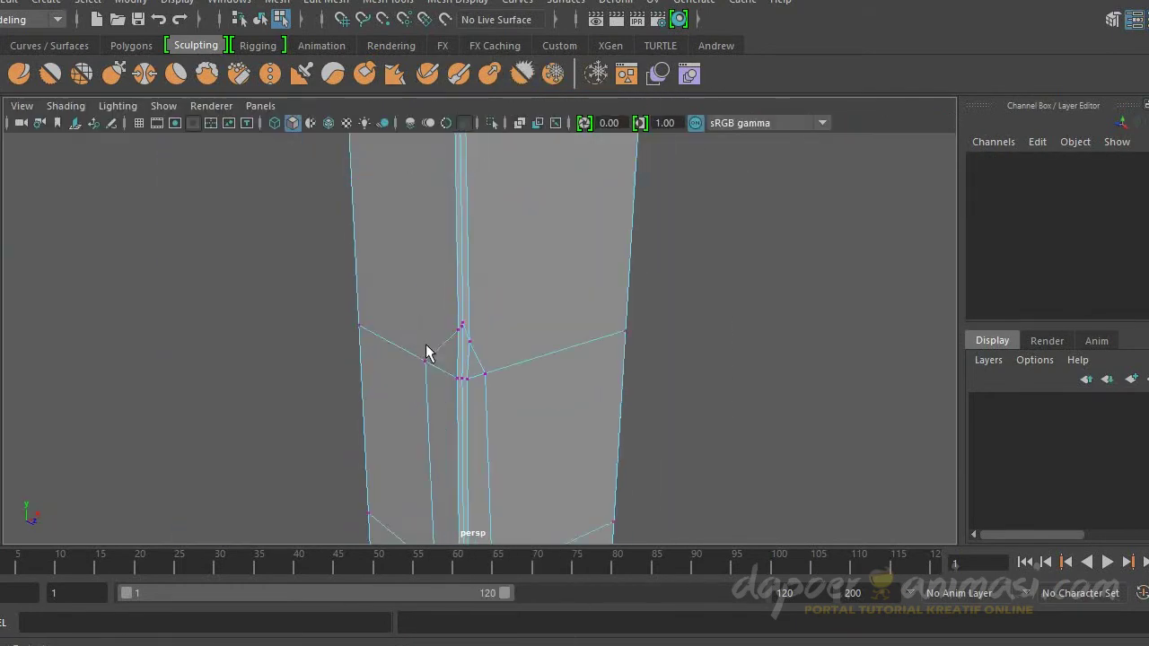
Step: Select a pillar vertex, frame it, then box-select vertices on the pillar's front
{"action": "mouse_move", "coordinate": [456, 456]}
{"action": "left_mouse_down", "text": "alt"}
{"action": "mouse_move", "coordinate": [380, 231]}
{"action": "mouse_move", "coordinate": [374, 341]}
{"action": "mouse_move", "coordinate": [513, 337]}
{"action": "mouse_move", "coordinate": [487, 418]}
{"action": "mouse_move", "coordinate": [470, 400]}
{"action": "left_mouse_up", "text": "alt"}
{"action": "left_click", "coordinate": [463, 439]}
{"action": "mouse_move", "coordinate": [502, 452]}
{"action": "left_mouse_down", "text": "alt"}
{"action": "mouse_move", "coordinate": [505, 476]}
{"action": "mouse_move", "coordinate": [466, 367]}
{"action": "mouse_move", "coordinate": [456, 446]}
{"action": "left_mouse_up", "text": "alt"}
{"action": "left_click_drag", "start_coordinate": [595, 404], "coordinate": [381, 375], "text": "alt"}
{"action": "key", "text": "f"}
{"action": "mouse_move", "coordinate": [502, 423]}
{"action": "left_mouse_down", "text": "alt"}
{"action": "mouse_move", "coordinate": [465, 371]}
{"action": "mouse_move", "coordinate": [266, 315]}
{"action": "left_mouse_up", "text": "alt"}
{"action": "scroll", "coordinate": [437, 211], "scroll_direction": "up", "scroll_amount": 3}
{"action": "left_click_drag", "start_coordinate": [437, 212], "coordinate": [462, 231]}
{"action": "scroll", "coordinate": [315, 248], "scroll_direction": "down", "scroll_amount": 3}
Step: Inspect the pillar's base and flange, then switch to the front orthographic view
{"action": "middle_click_drag", "start_coordinate": [315, 248], "coordinate": [428, 292], "text": "alt"}
{"action": "left_click_drag", "start_coordinate": [428, 293], "coordinate": [367, 380], "text": "alt"}
{"action": "scroll", "coordinate": [542, 438], "scroll_direction": "up", "scroll_amount": 5}
{"action": "key", "text": "space"}
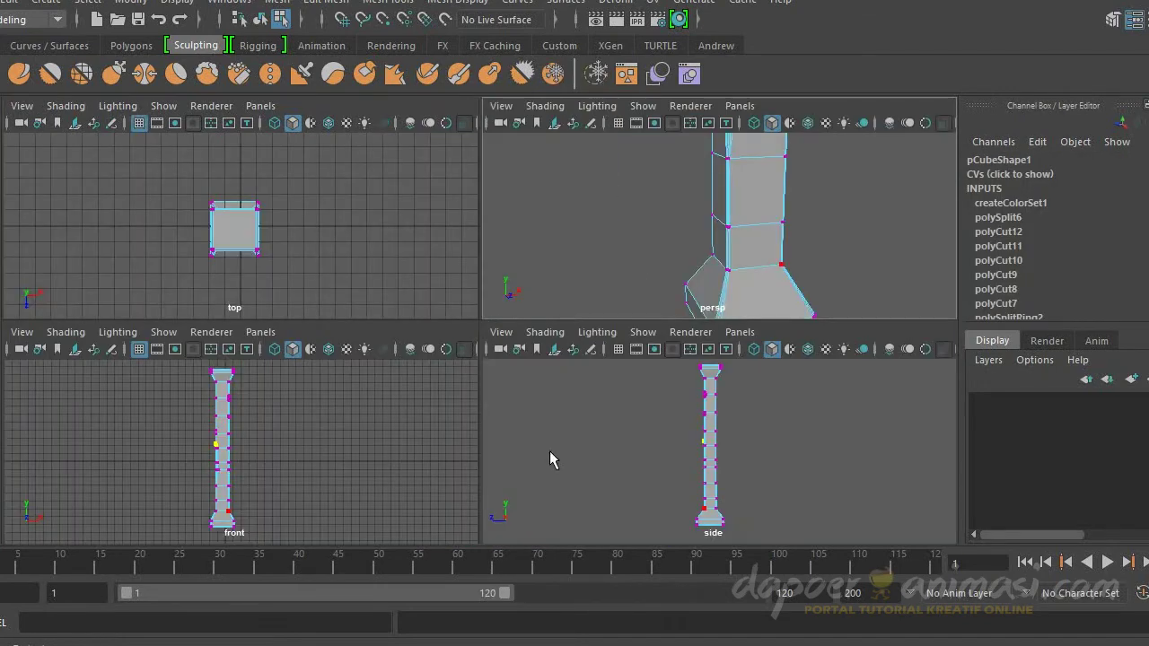
{"action": "key", "text": "space"}
{"action": "mouse_move", "coordinate": [516, 372]}
{"action": "left_mouse_down", "text": "alt"}
{"action": "mouse_move", "coordinate": [695, 368]}
{"action": "mouse_move", "coordinate": [598, 341]}
{"action": "left_mouse_up", "text": "alt"}
{"action": "scroll", "coordinate": [620, 332], "scroll_direction": "down", "scroll_amount": 5}
{"action": "key", "text": "space"}
{"action": "key", "text": "space"}
Step: Create a polygon cube and move it beside the pillar's top
{"action": "left_click", "coordinate": [131, 45]}
{"action": "key", "text": "F8"}
{"action": "left_click", "coordinate": [50, 74]}
{"action": "mouse_move", "coordinate": [487, 364]}
{"action": "left_mouse_down"}
{"action": "mouse_move", "coordinate": [538, 367]}
{"action": "mouse_move", "coordinate": [493, 380]}
{"action": "mouse_move", "coordinate": [470, 315]}
{"action": "left_mouse_up"}
{"action": "scroll", "coordinate": [538, 398], "scroll_direction": "up", "scroll_amount": 2}
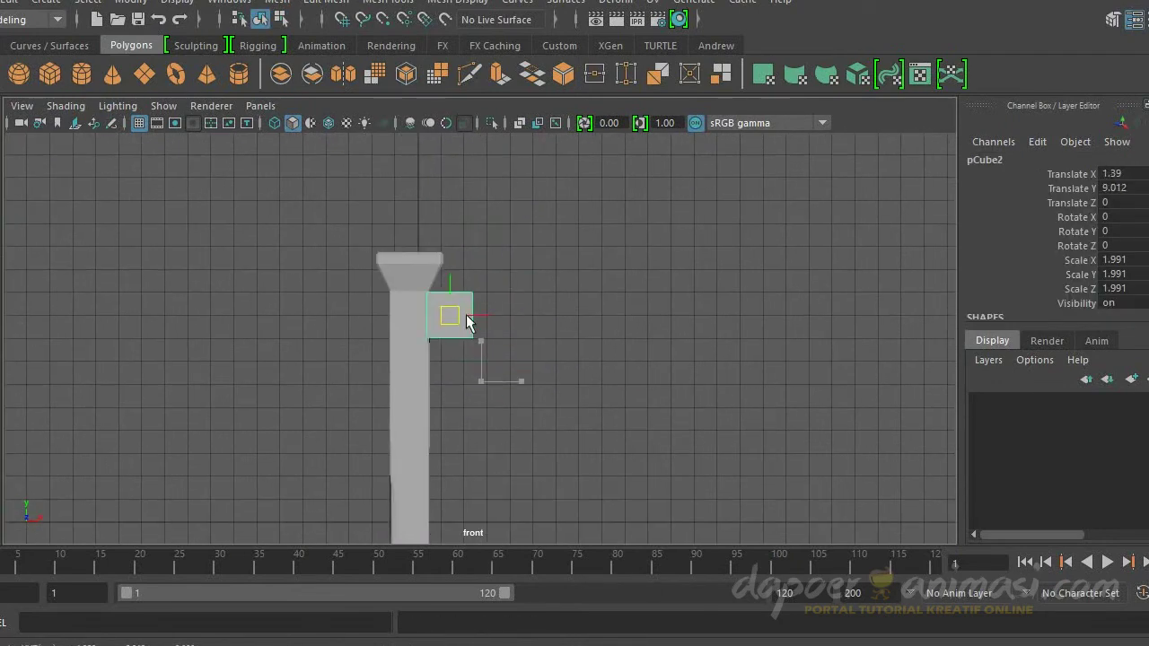
Step: Scale the new cube thinner front to back in Z
{"action": "key", "text": "space"}
{"action": "key", "text": "space"}
{"action": "left_click_drag", "start_coordinate": [620, 333], "coordinate": [622, 380], "text": "alt"}
{"action": "left_click_drag", "start_coordinate": [565, 330], "coordinate": [556, 309]}
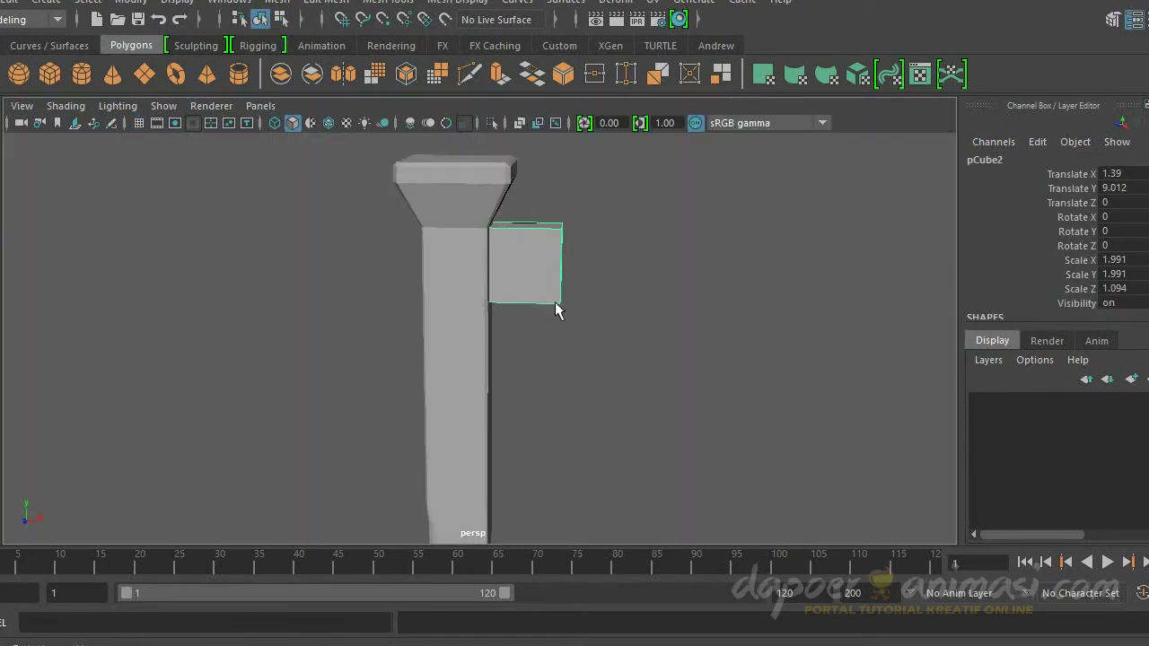
{"action": "right_click_drag", "start_coordinate": [553, 309], "coordinate": [538, 233]}
Step: Extrude the cube's side face with 5 divisions into a long arm
{"action": "left_click", "coordinate": [326, 3]}
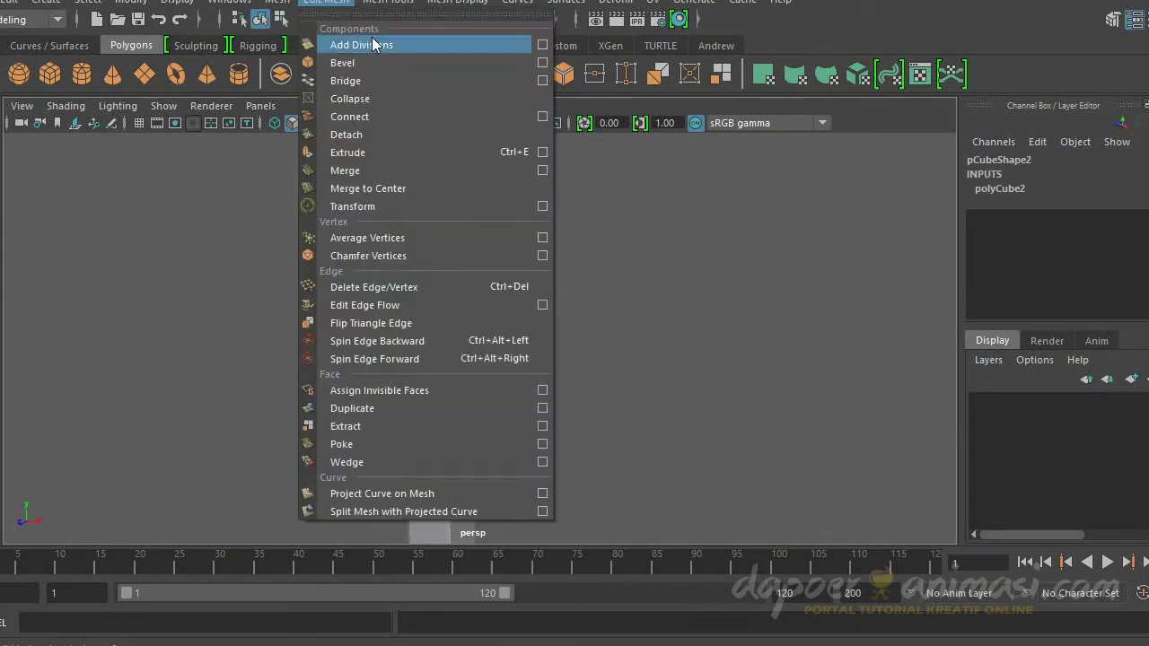
{"action": "left_click", "coordinate": [542, 152]}
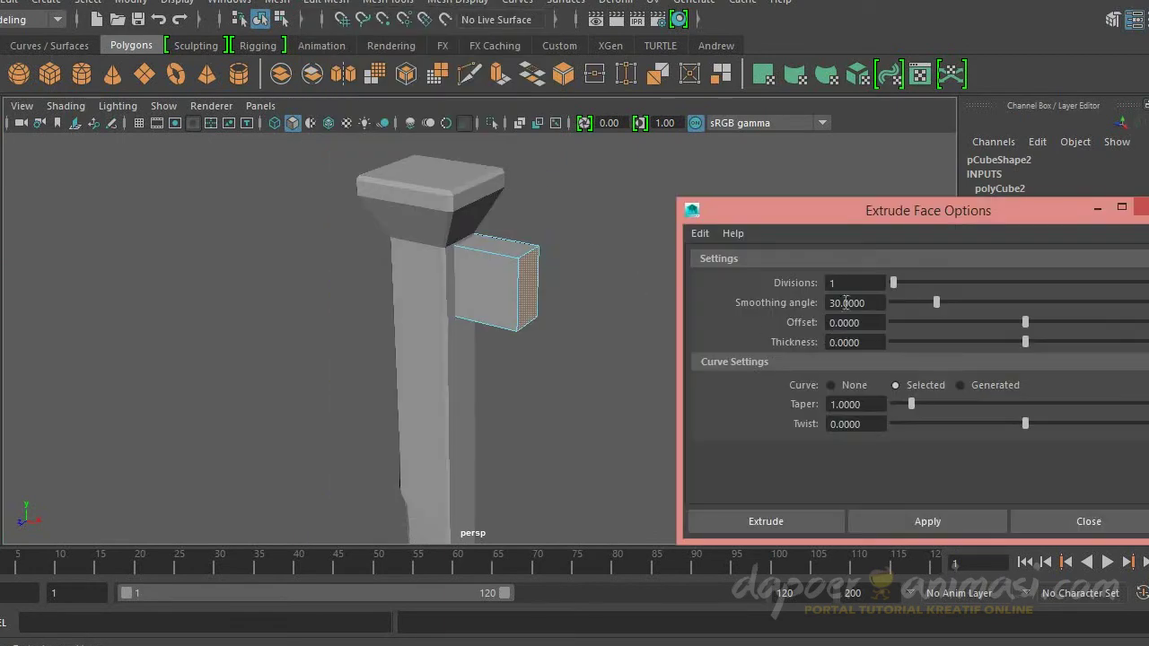
{"action": "left_click", "coordinate": [927, 521]}
{"action": "left_click", "coordinate": [1041, 522]}
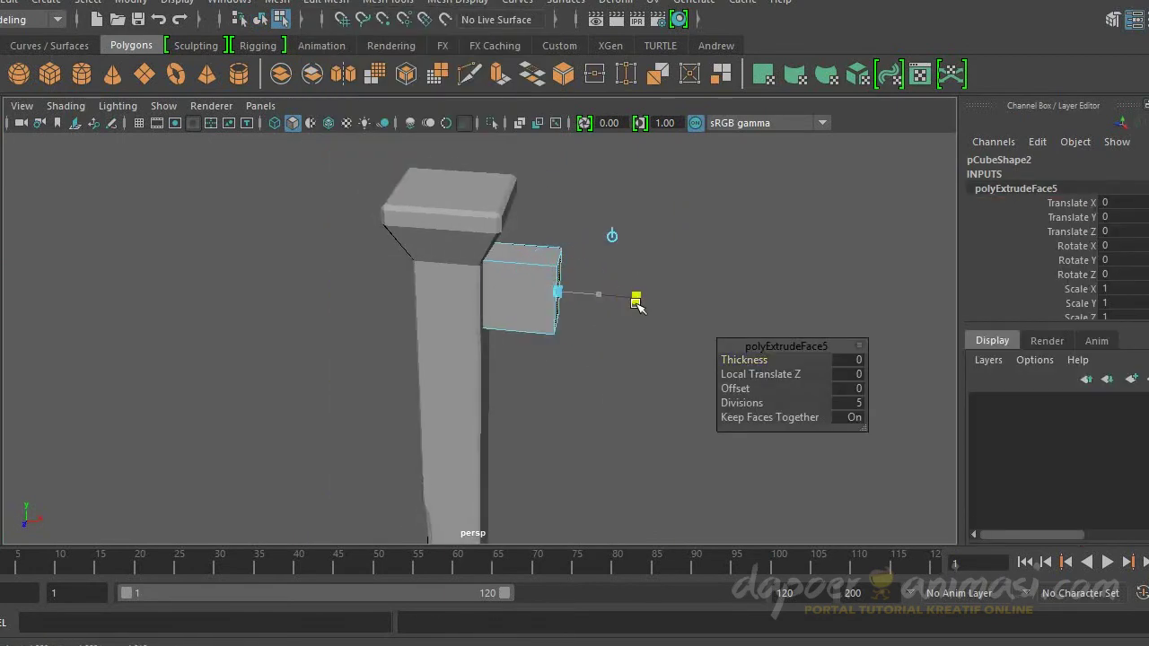
{"action": "mouse_move", "coordinate": [636, 305]}
{"action": "left_mouse_down"}
{"action": "mouse_move", "coordinate": [900, 330]}
{"action": "mouse_move", "coordinate": [440, 206]}
{"action": "left_mouse_up"}
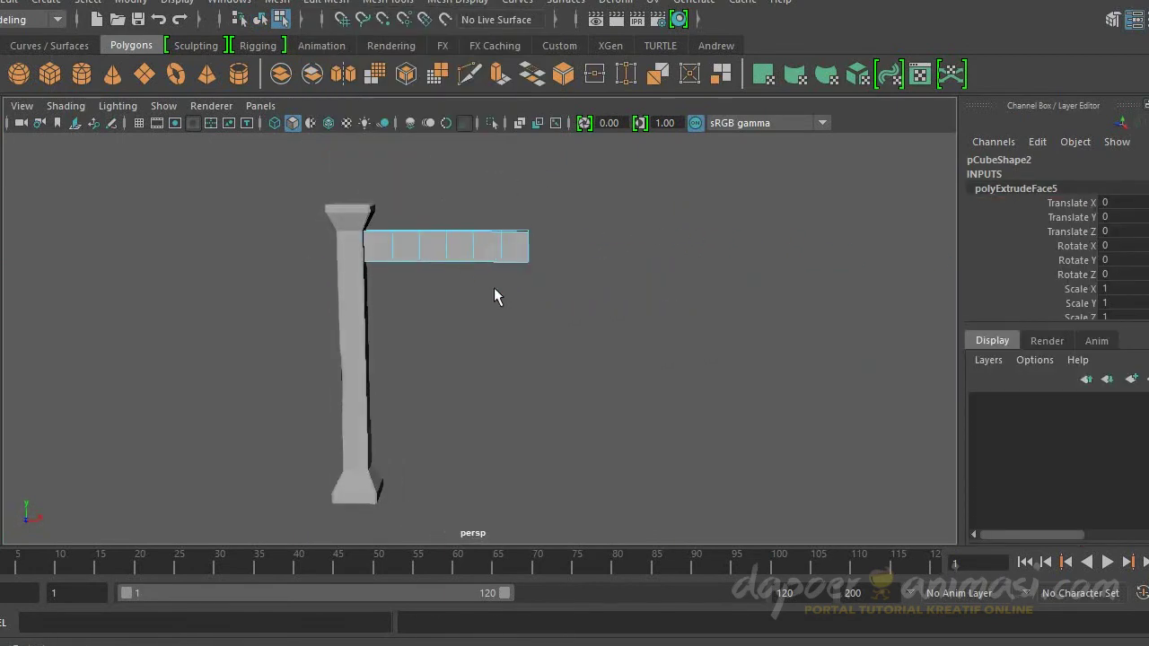
Step: In front view, pull the arm's lower vertices down into a curved underside
{"action": "key", "text": "space"}
{"action": "key", "text": "space"}
{"action": "left_click_drag", "start_coordinate": [371, 275], "coordinate": [462, 300]}
{"action": "left_click_drag", "start_coordinate": [428, 258], "coordinate": [428, 269]}
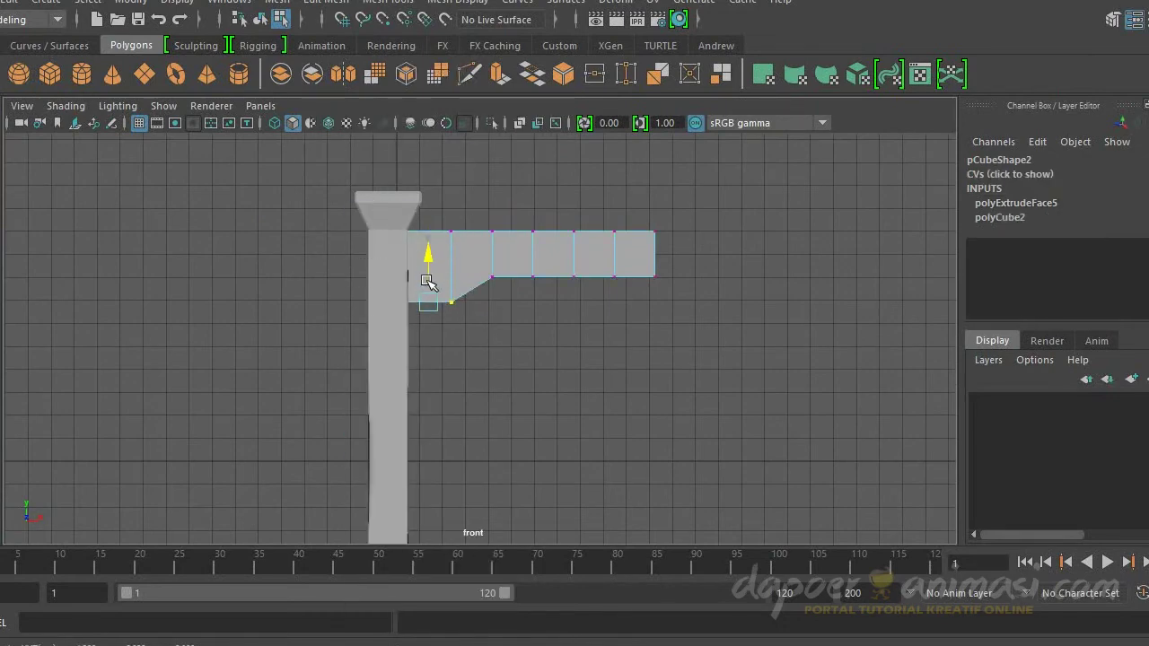
{"action": "middle_click_drag", "start_coordinate": [484, 338], "coordinate": [484, 368]}
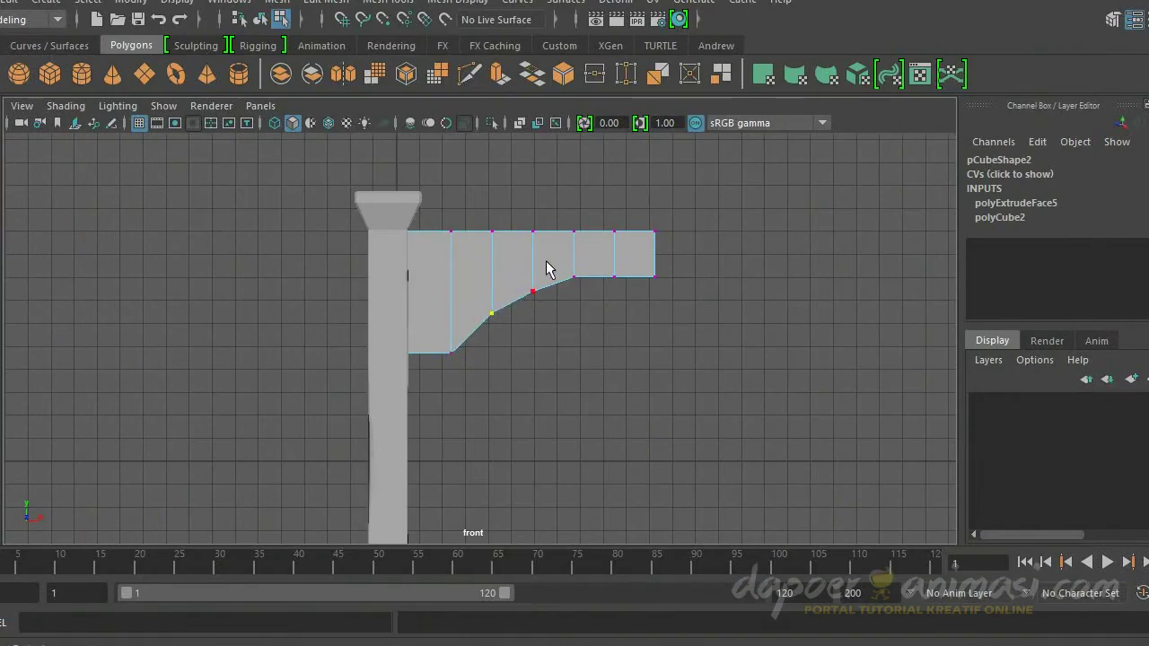
{"action": "left_click_drag", "start_coordinate": [595, 293], "coordinate": [565, 298]}
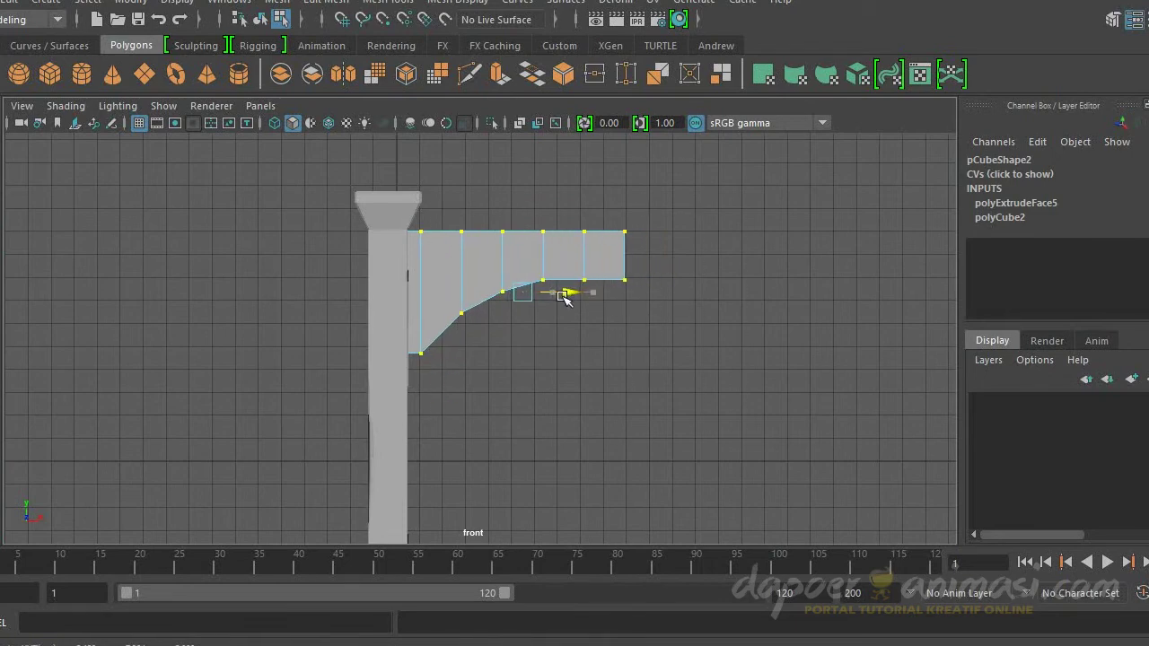
{"action": "right_click_drag", "start_coordinate": [574, 275], "coordinate": [553, 281]}
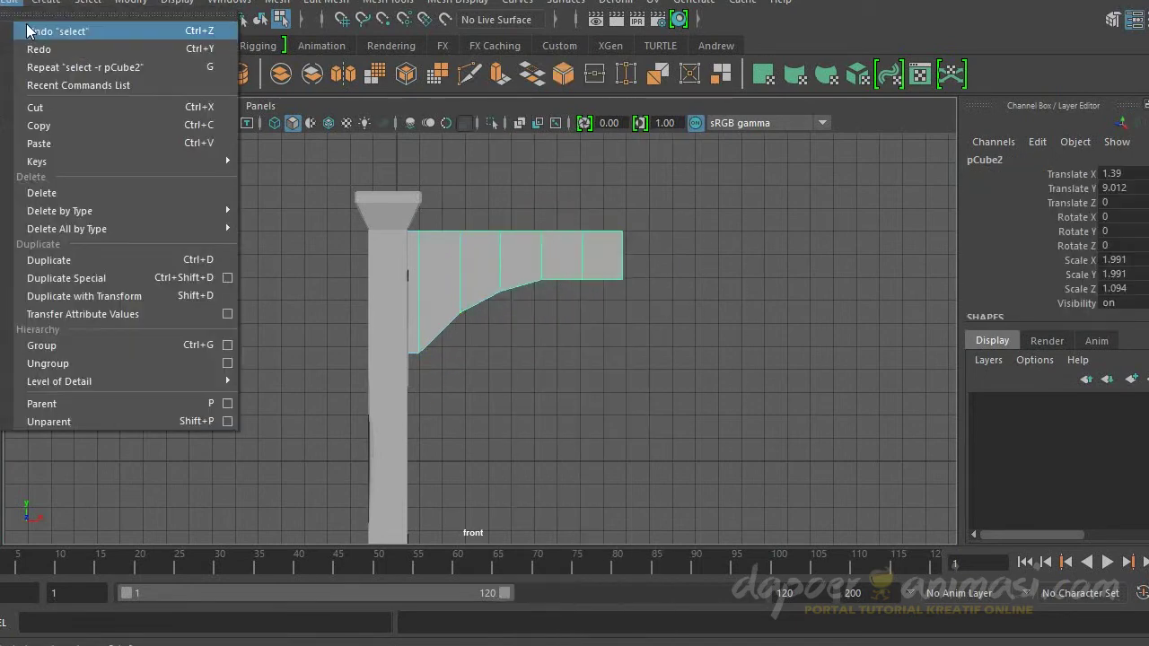
Step: Duplicate Special the half arch with Scale X -1 and move the copy right
{"action": "left_click", "coordinate": [22, 5]}
{"action": "left_click", "coordinate": [195, 303]}
{"action": "left_click_drag", "start_coordinate": [475, 254], "coordinate": [872, 296]}
{"action": "right_click_drag", "start_coordinate": [641, 134], "coordinate": [641, 175]}
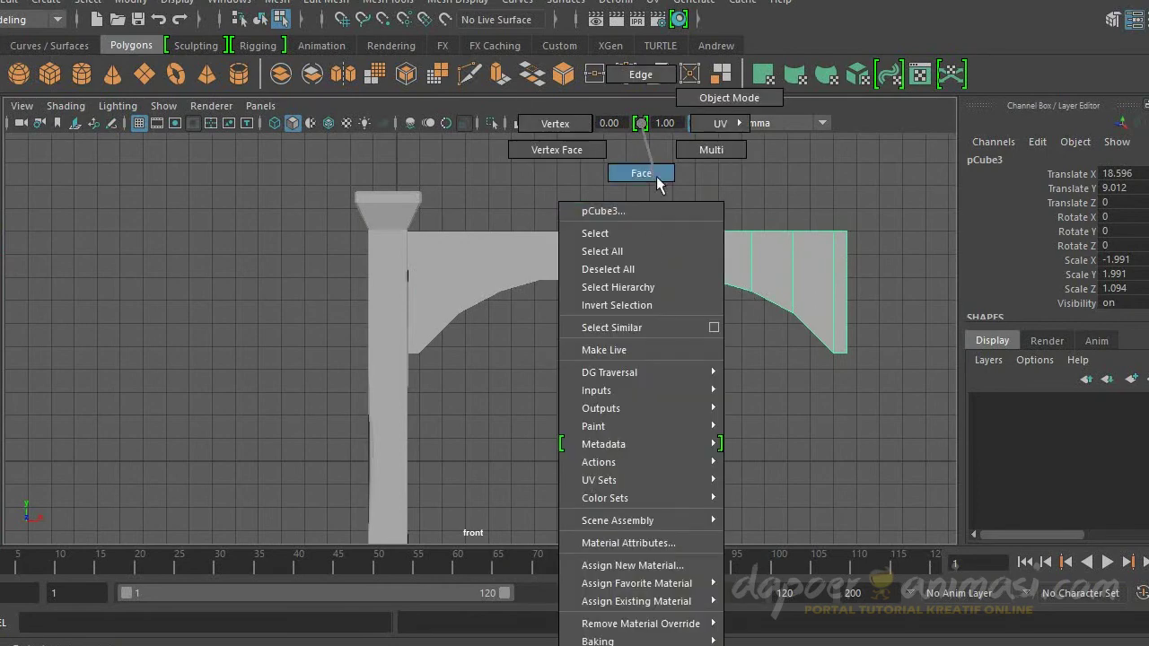
{"action": "right_click_drag", "start_coordinate": [651, 124], "coordinate": [583, 150]}
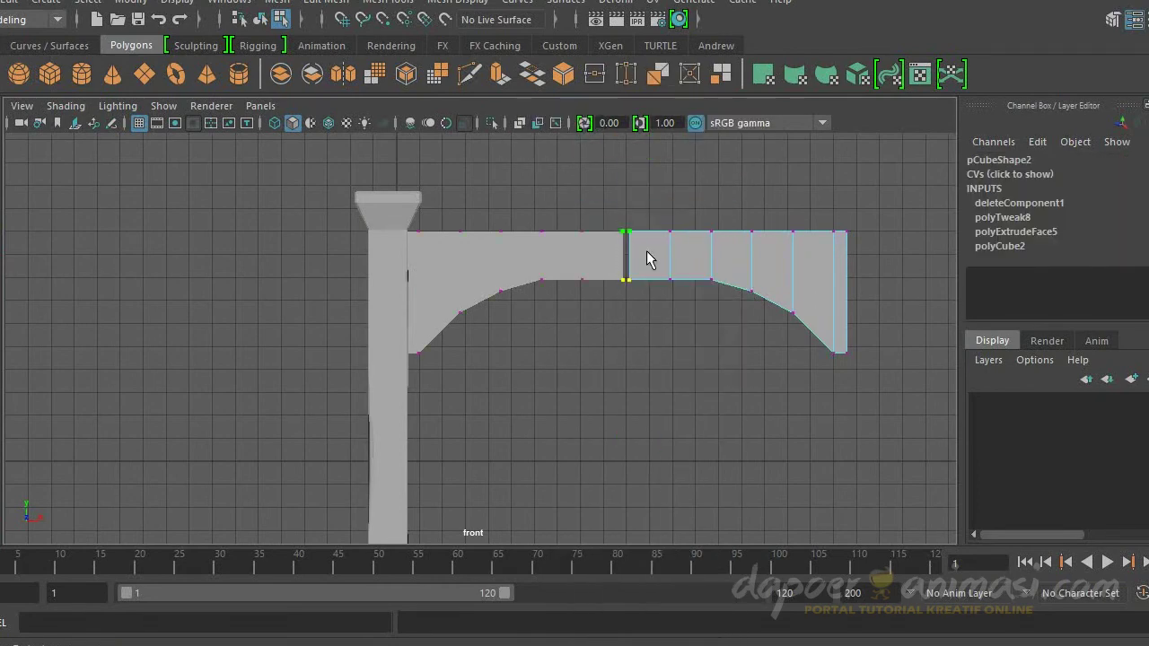
{"action": "right_click_drag", "start_coordinate": [658, 124], "coordinate": [651, 235]}
{"action": "left_click", "coordinate": [260, 18]}
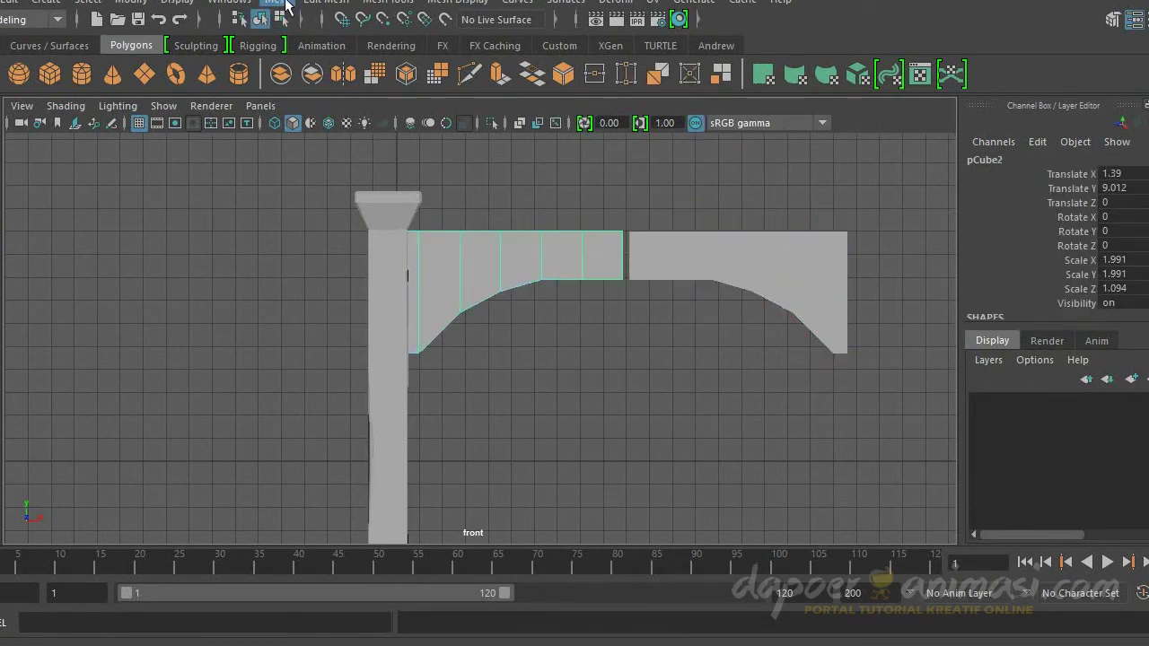
Step: Combine both halves into one mesh and merge the centre seam vertices
{"action": "left_click", "coordinate": [277, 2]}
{"action": "left_click", "coordinate": [362, 28]}
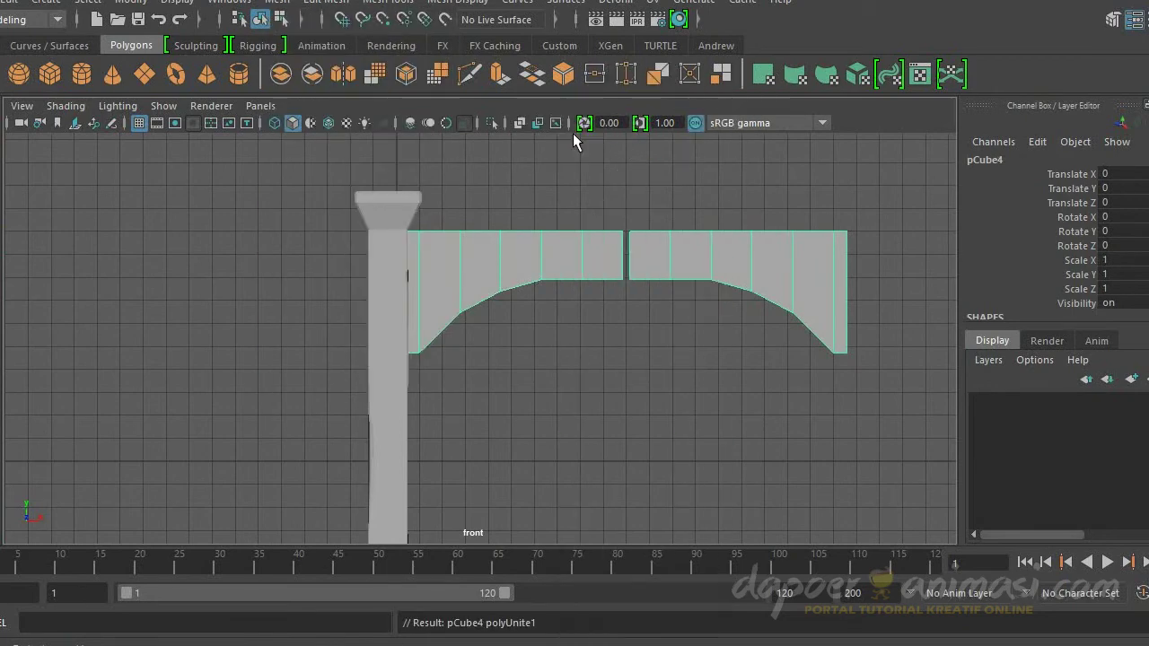
{"action": "left_click", "coordinate": [716, 45]}
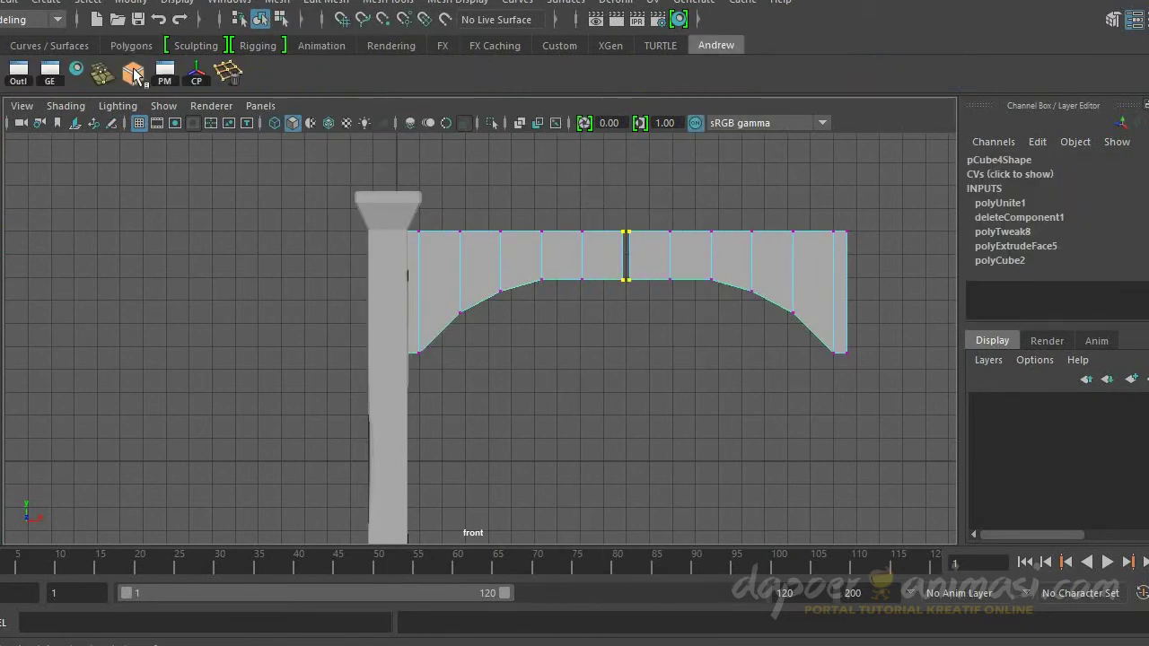
{"action": "left_click", "coordinate": [131, 45]}
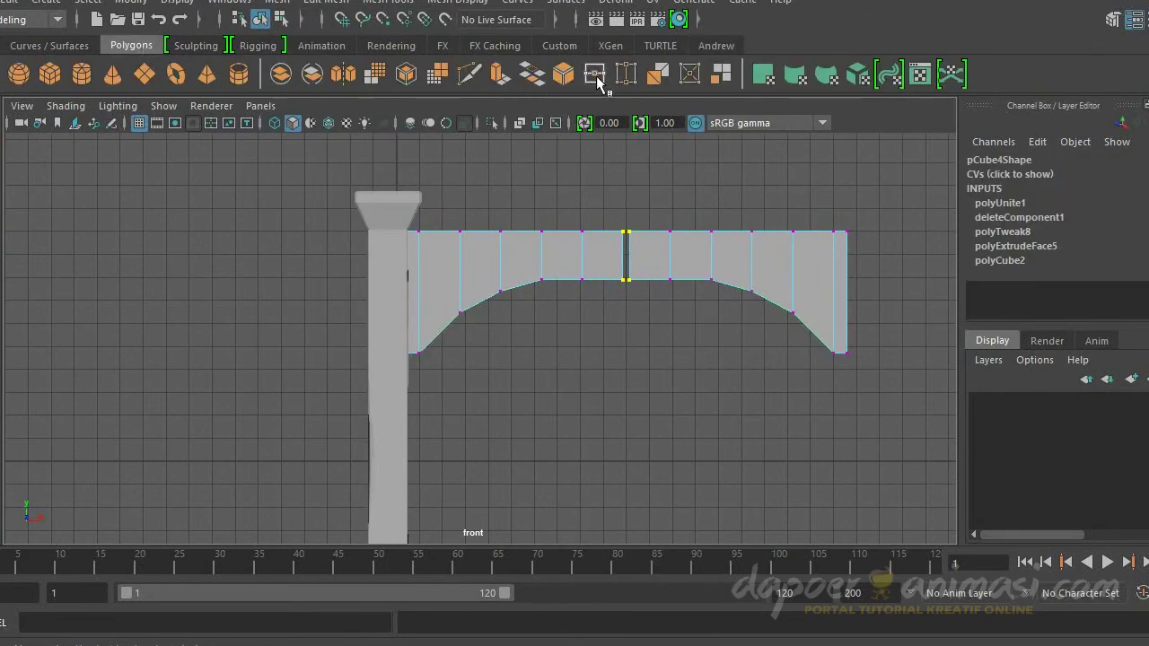
{"action": "left_click", "coordinate": [595, 76]}
{"action": "key", "text": "f"}
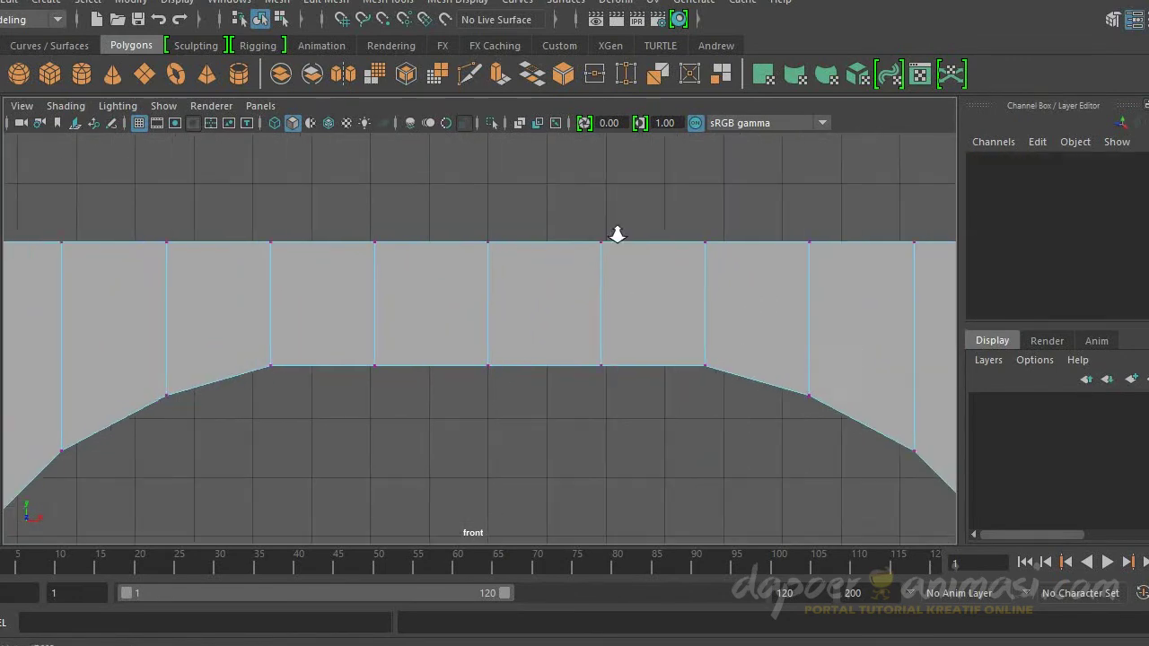
Step: Scale the arch narrower horizontally to X 0.648 beside the pillar top
{"action": "scroll", "coordinate": [615, 236], "scroll_direction": "down", "scroll_amount": 5}
{"action": "left_click", "coordinate": [458, 255]}
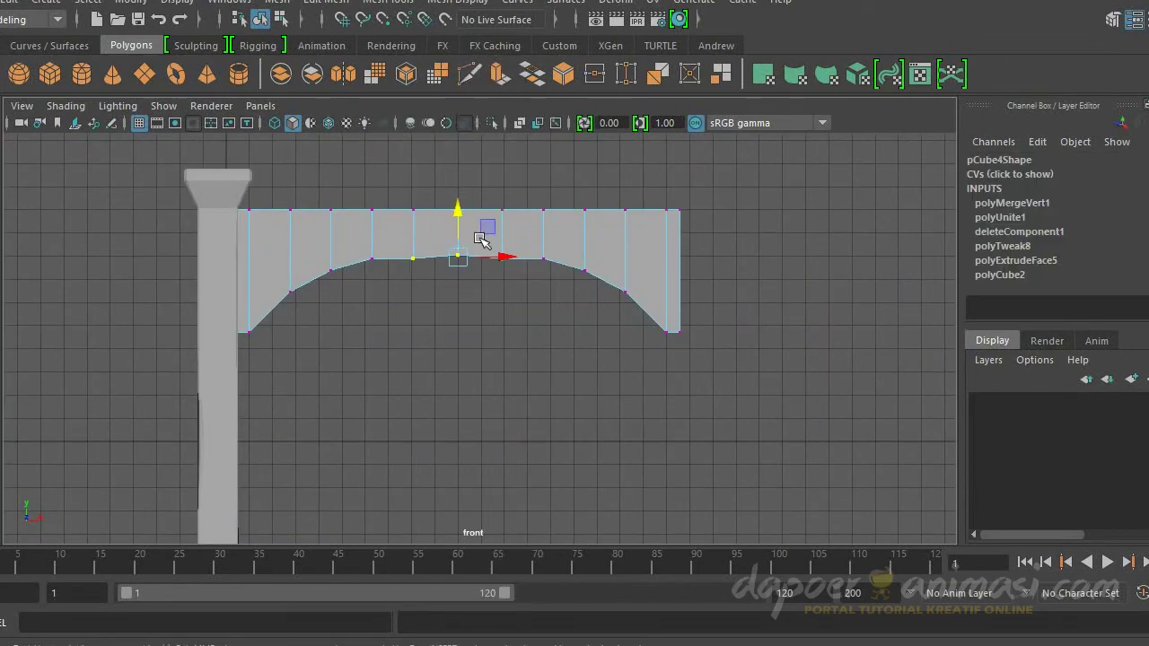
{"action": "right_click_drag", "start_coordinate": [456, 206], "coordinate": [461, 146]}
{"action": "left_click", "coordinate": [709, 47]}
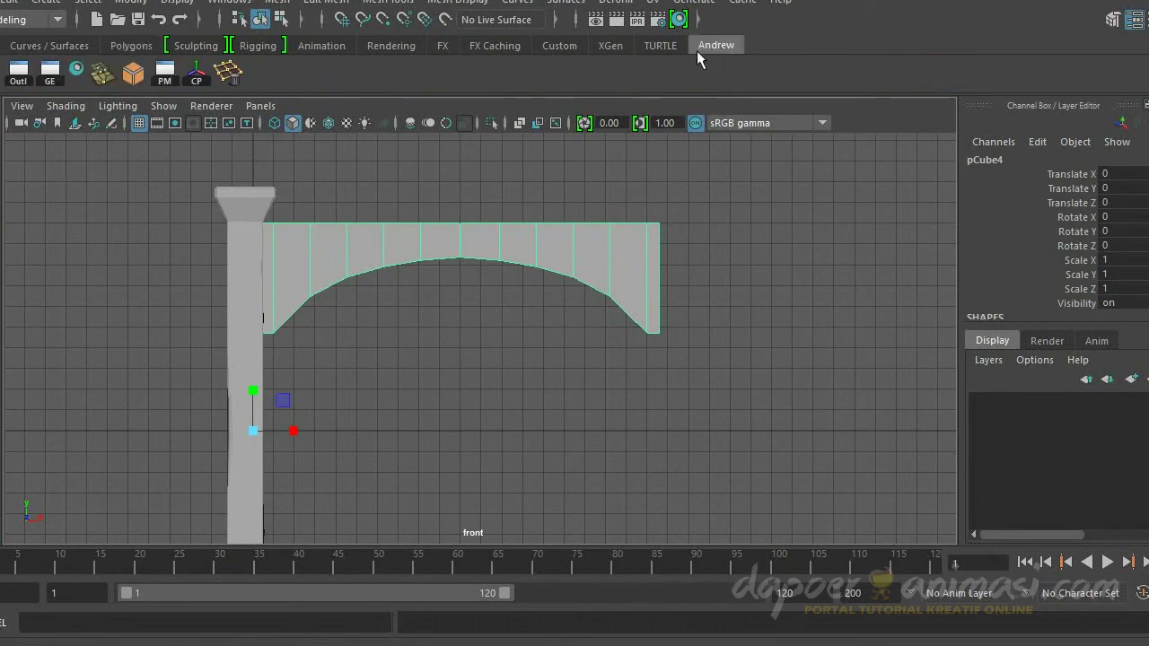
{"action": "left_click_drag", "start_coordinate": [506, 281], "coordinate": [451, 282]}
{"action": "key", "text": "w"}
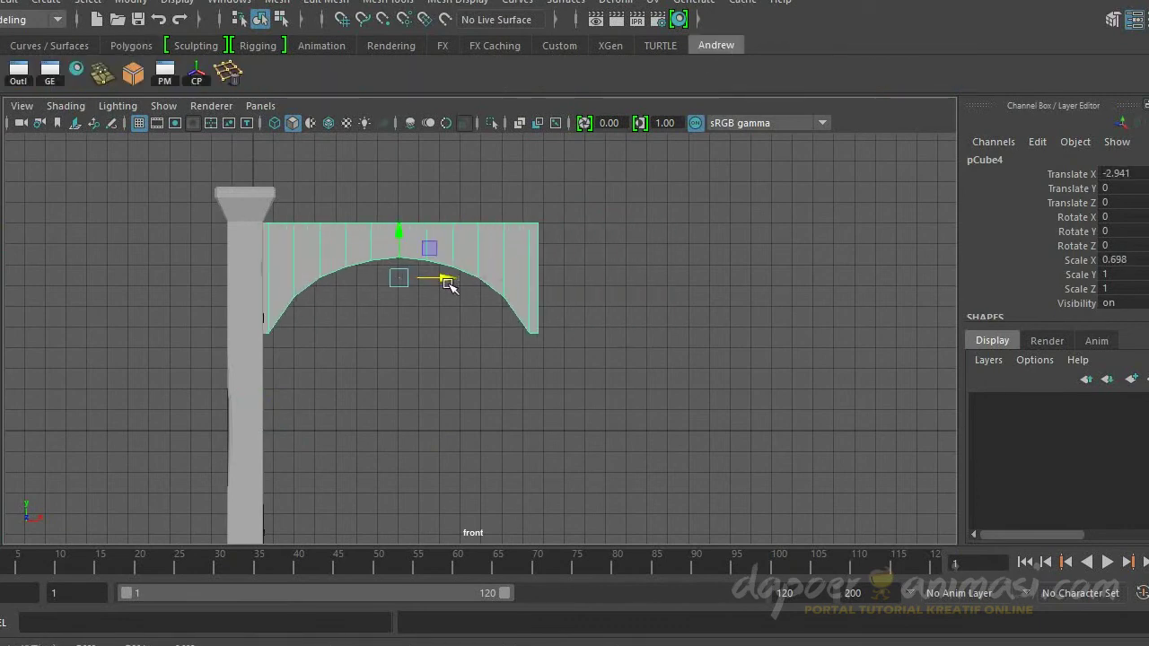
{"action": "scroll", "coordinate": [513, 497], "scroll_direction": "down", "scroll_amount": 2}
{"action": "scroll", "coordinate": [424, 296], "scroll_direction": "up", "scroll_amount": 4}
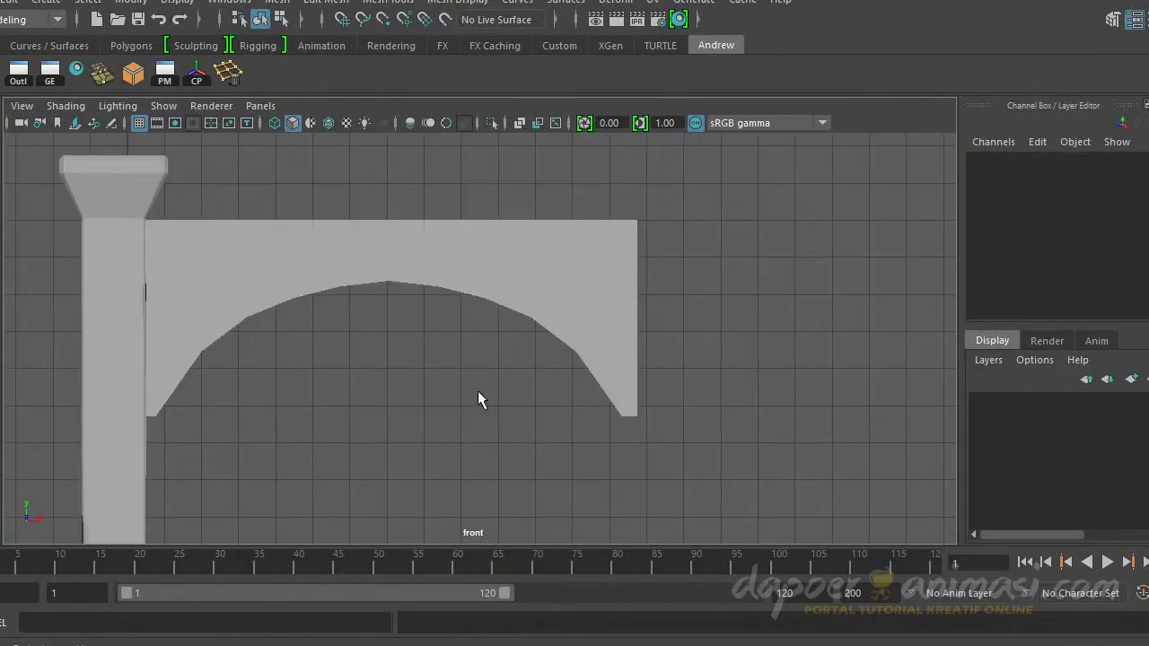
{"action": "middle_click_drag", "start_coordinate": [417, 264], "coordinate": [427, 258], "text": "alt"}
Step: Preview the arch smoothed and add three edge loops across it
{"action": "key", "text": "3"}
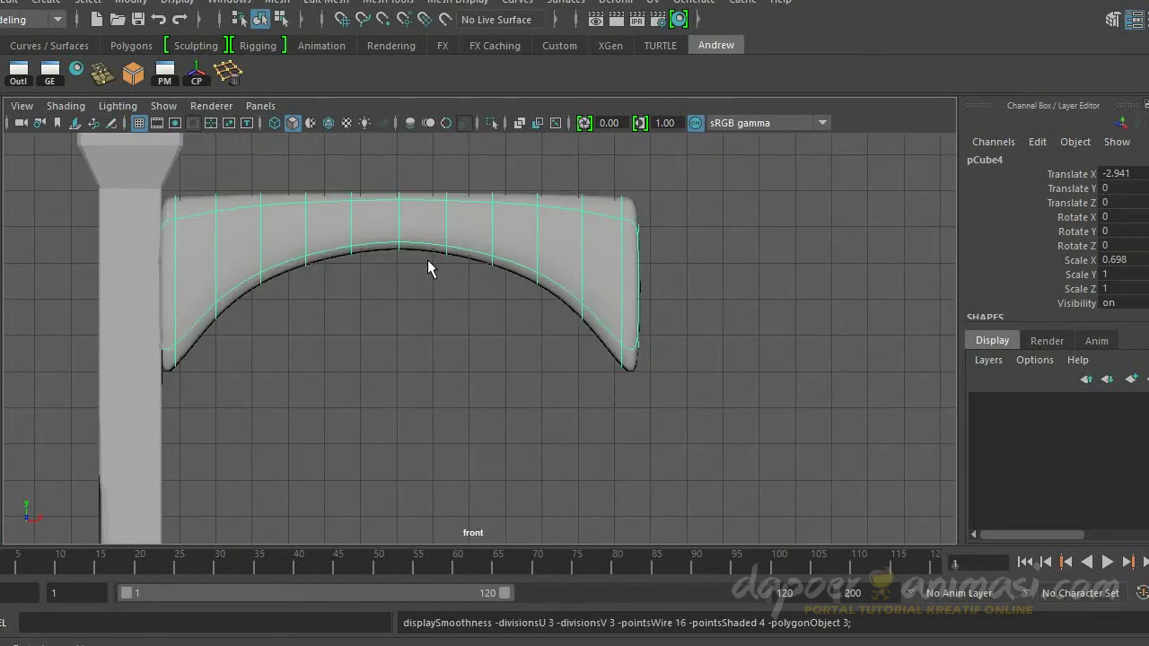
{"action": "key", "text": "F10"}
{"action": "right_click_drag", "start_coordinate": [398, 218], "coordinate": [454, 265], "text": "shift"}
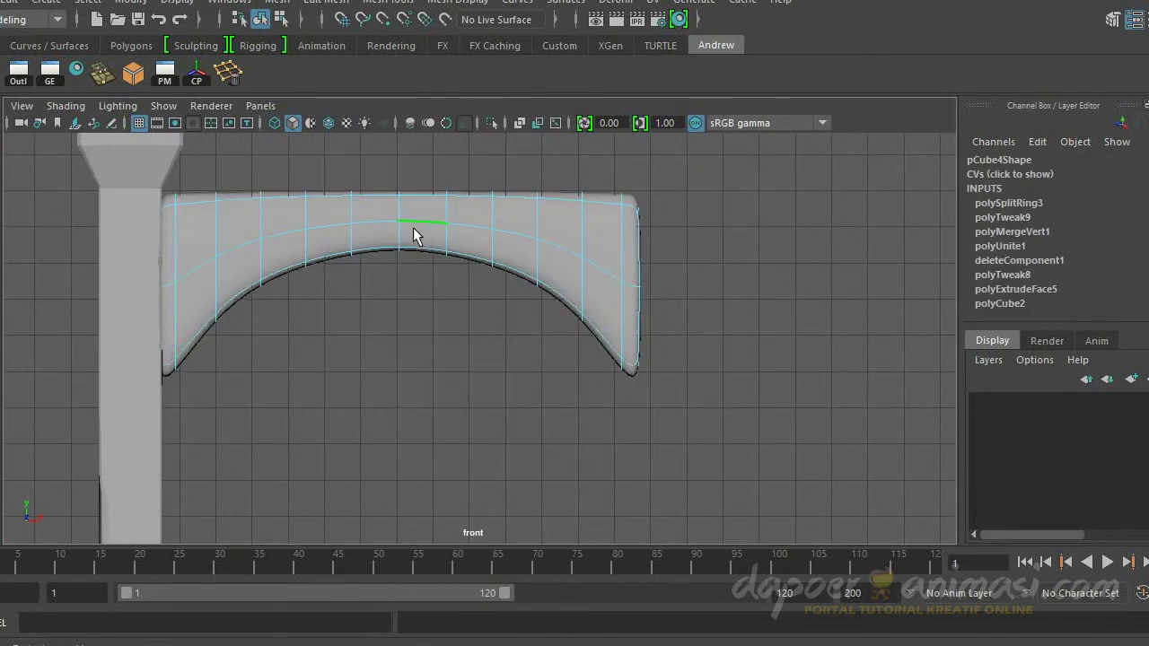
{"action": "right_click_drag", "start_coordinate": [401, 218], "coordinate": [466, 258], "text": "shift"}
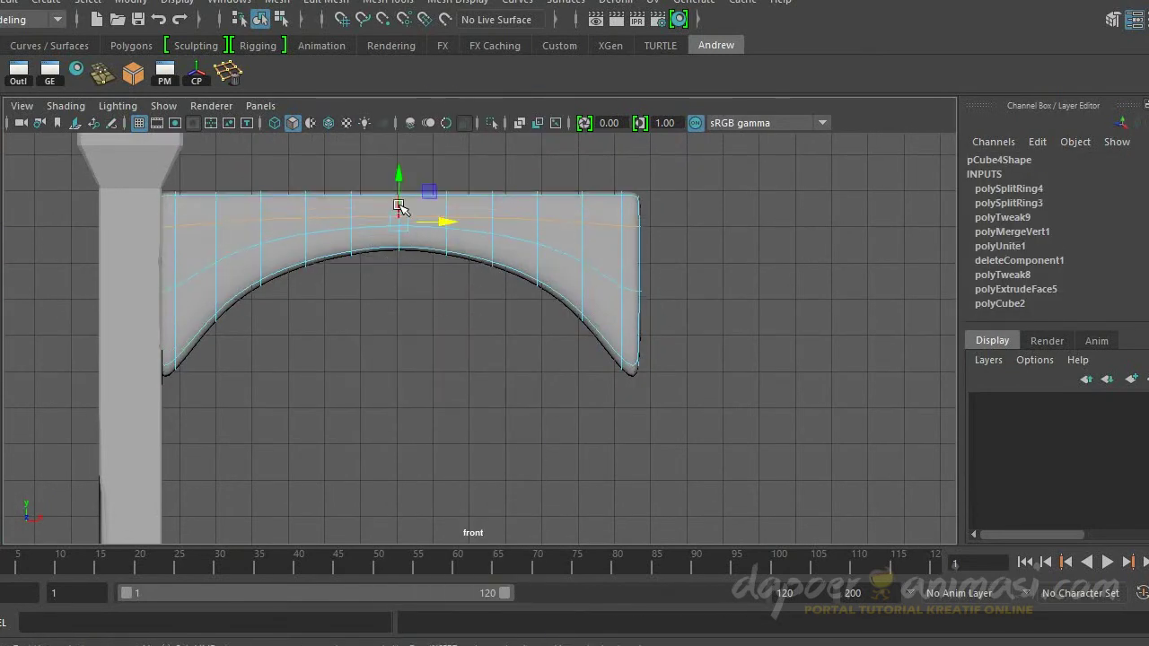
{"action": "left_click", "coordinate": [303, 254]}
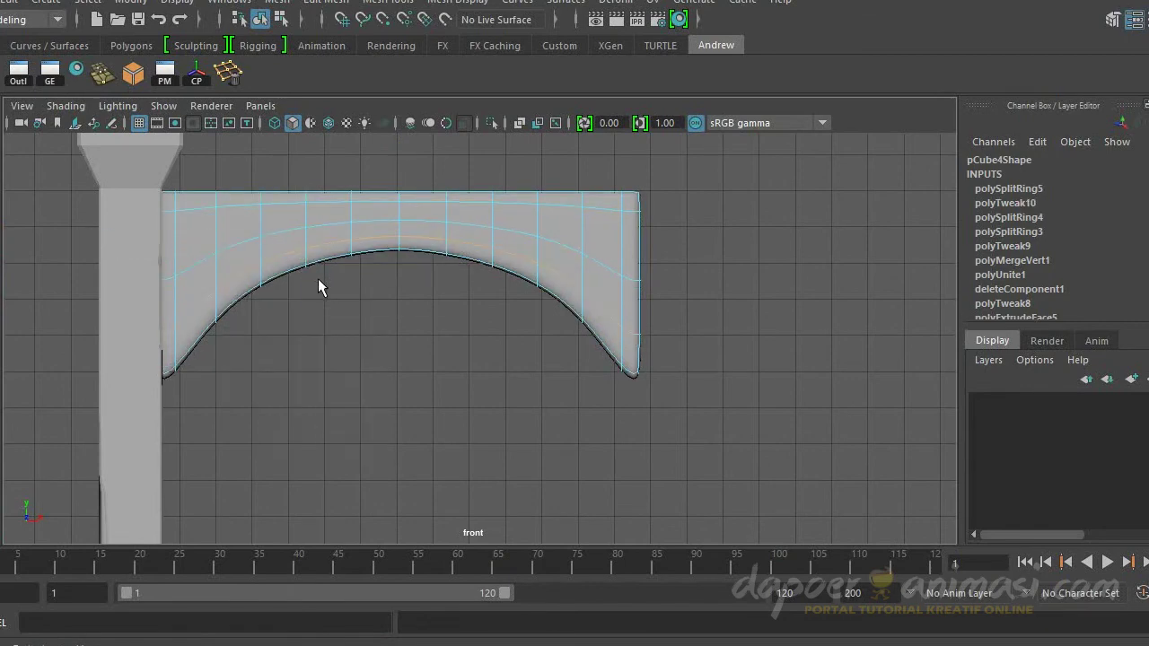
{"action": "right_click_drag", "start_coordinate": [402, 258], "coordinate": [424, 277]}
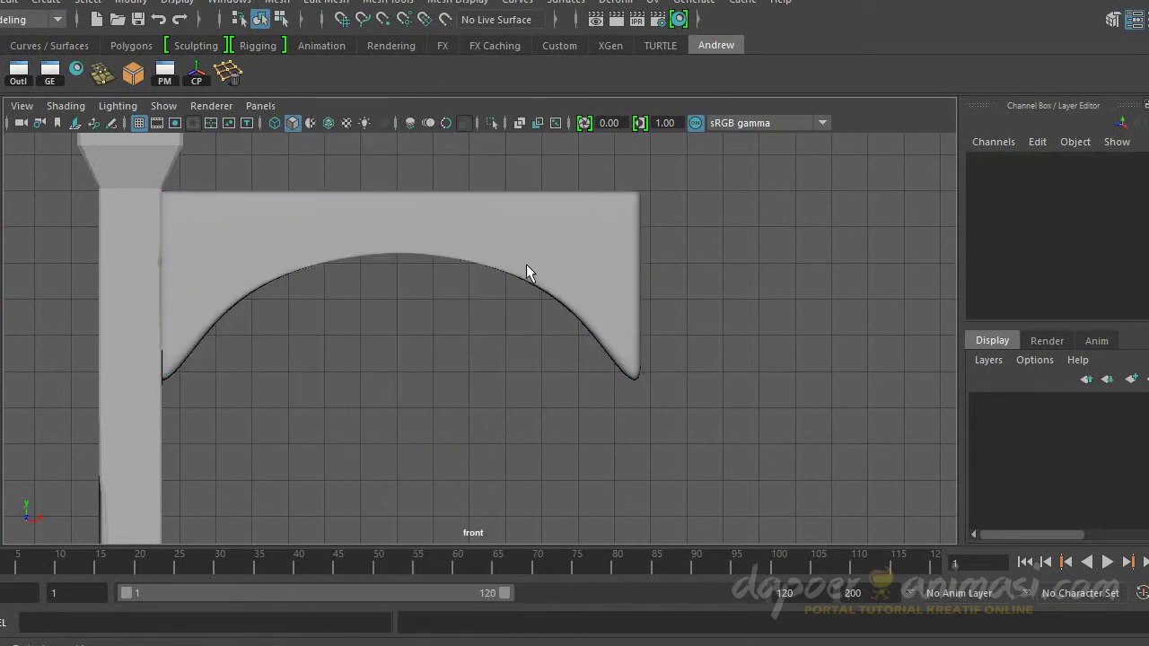
{"action": "scroll", "coordinate": [192, 315], "scroll_direction": "down", "scroll_amount": 2}
{"action": "scroll", "coordinate": [362, 320], "scroll_direction": "up", "scroll_amount": 2}
Step: Apply Mesh > Smooth to the arch twice, then select the pillar
{"action": "left_click", "coordinate": [341, 229]}
{"action": "left_click", "coordinate": [240, 3]}
{"action": "left_click", "coordinate": [240, 3]}
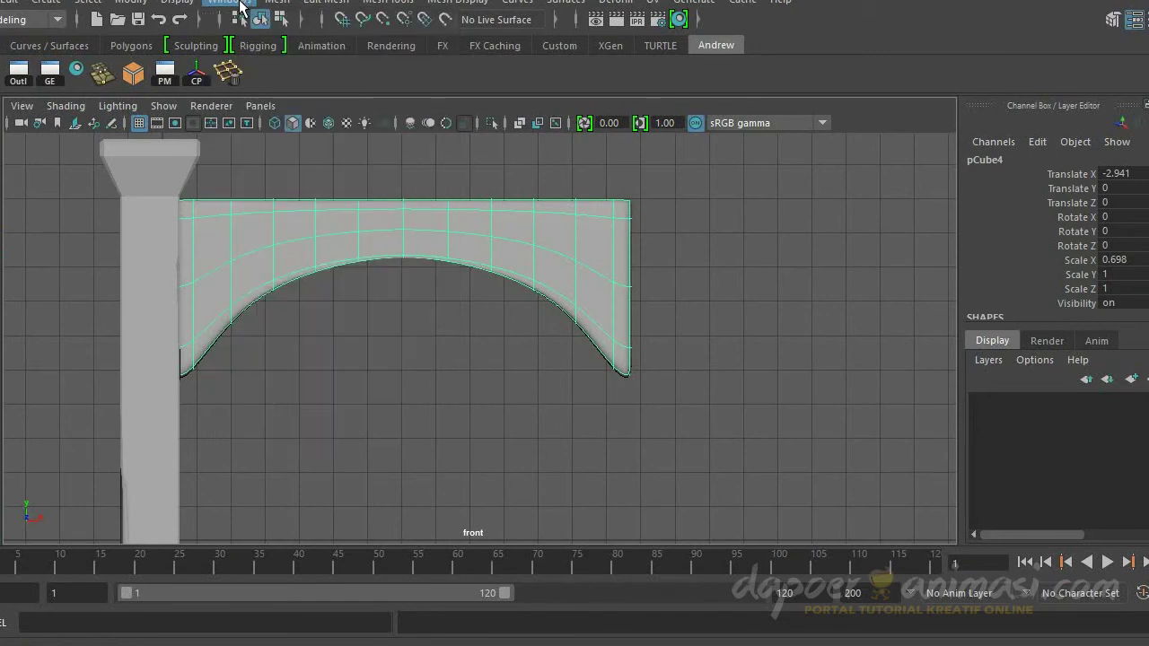
{"action": "key", "text": "1"}
{"action": "left_click", "coordinate": [240, 3]}
{"action": "left_click", "coordinate": [378, 165]}
{"action": "left_click", "coordinate": [692, 277]}
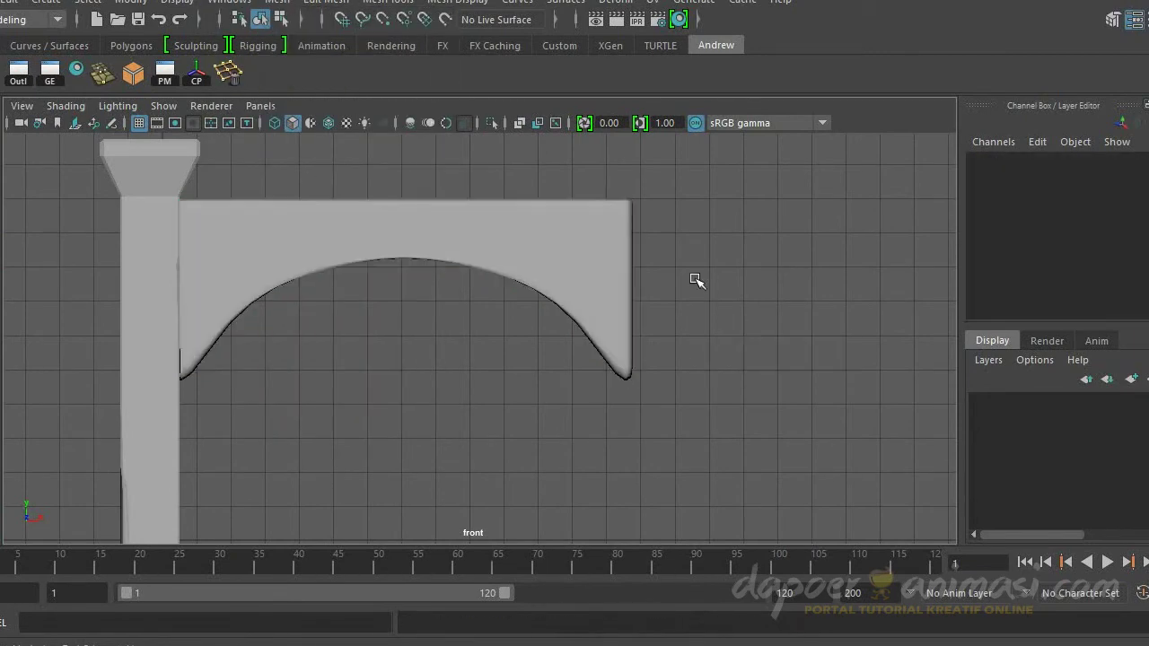
{"action": "scroll", "coordinate": [628, 264], "scroll_direction": "down", "scroll_amount": 2}
{"action": "scroll", "coordinate": [541, 249], "scroll_direction": "down", "scroll_amount": 1}
{"action": "left_click", "coordinate": [503, 216]}
{"action": "left_click", "coordinate": [494, 269]}
{"action": "left_click", "coordinate": [368, 222]}
{"action": "middle_click_drag", "start_coordinate": [373, 221], "coordinate": [369, 242], "text": "alt"}
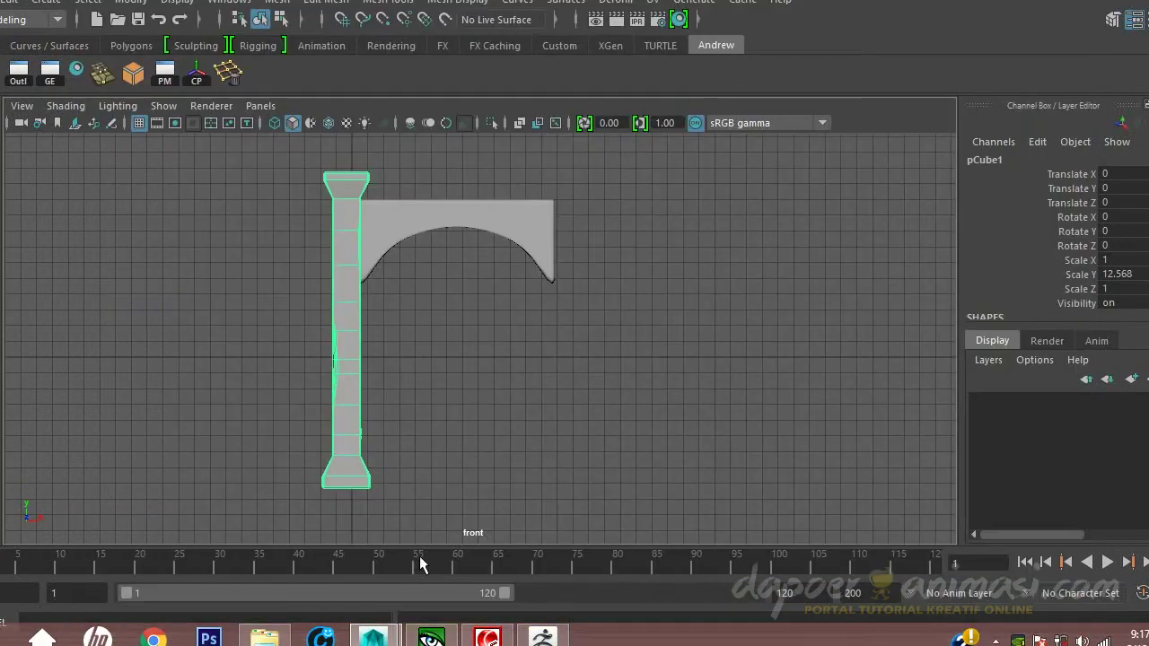
Step: Open the Export Selection options and check the available file types
{"action": "mouse_move", "coordinate": [378, 377]}
{"action": "middle_mouse_down", "text": "alt"}
{"action": "mouse_move", "coordinate": [356, 365]}
{"action": "mouse_move", "coordinate": [353, 382]}
{"action": "middle_mouse_up", "text": "alt"}
{"action": "left_click", "coordinate": [2, 2]}
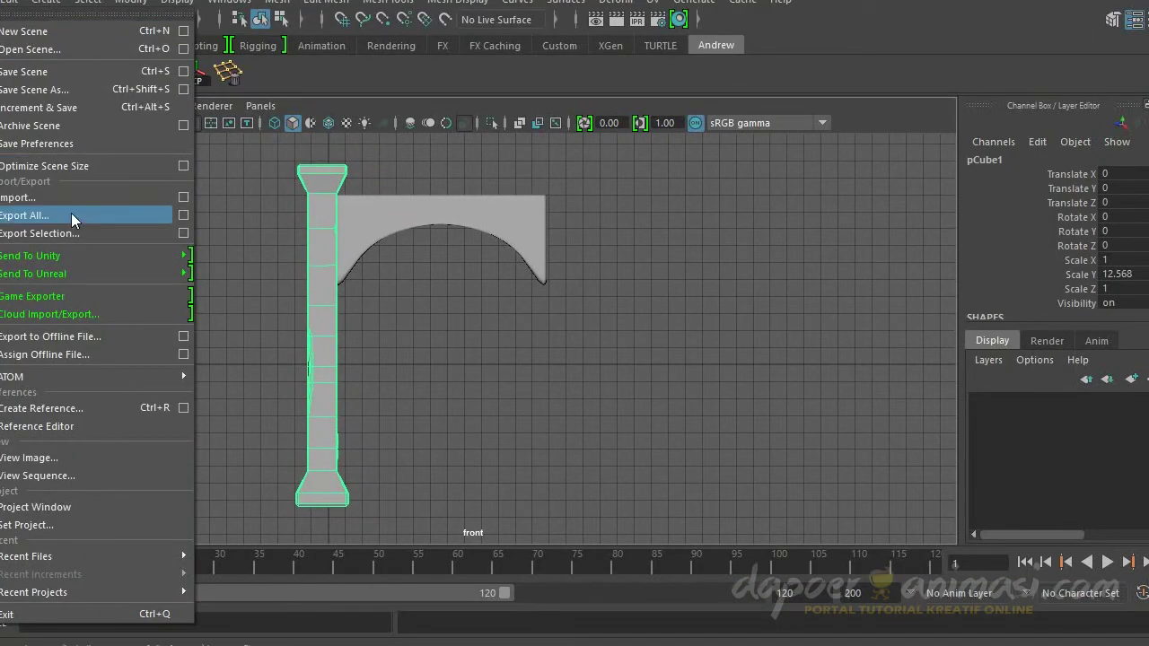
{"action": "left_click", "coordinate": [187, 230]}
{"action": "left_click", "coordinate": [722, 273]}
{"action": "scroll", "coordinate": [782, 436], "scroll_direction": "down", "scroll_amount": 3}
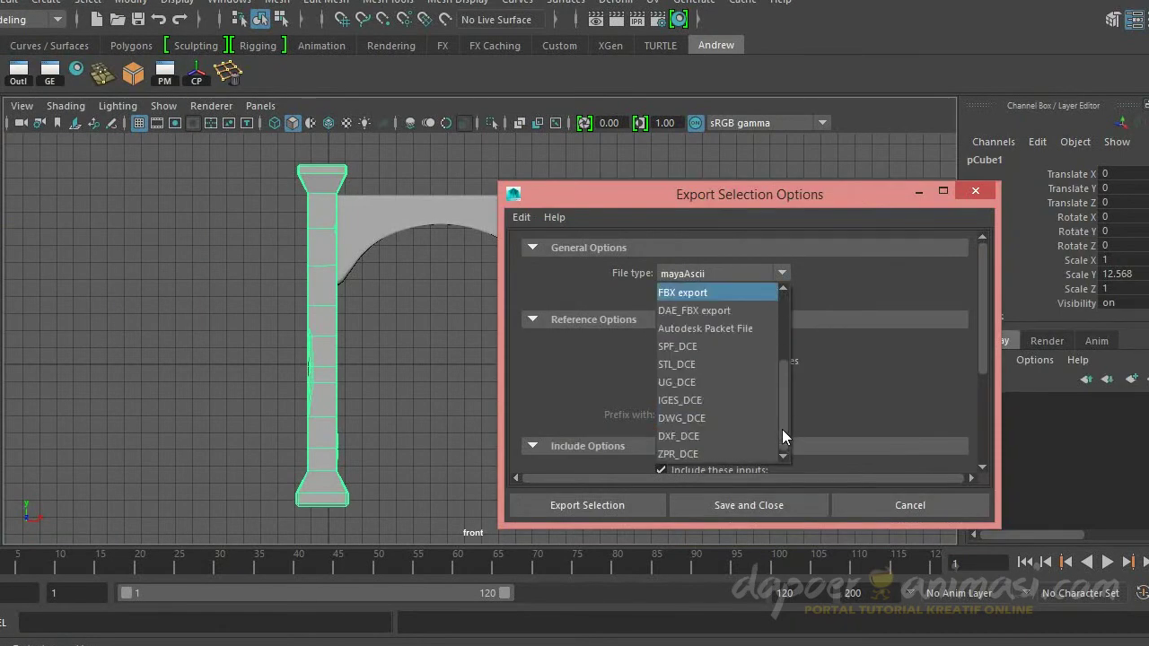
{"action": "scroll", "coordinate": [783, 337], "scroll_direction": "up", "scroll_amount": 3}
Step: Load the objExport plug-in in the Plug-in Manager
{"action": "left_click", "coordinate": [228, 2]}
{"action": "left_click", "coordinate": [502, 260]}
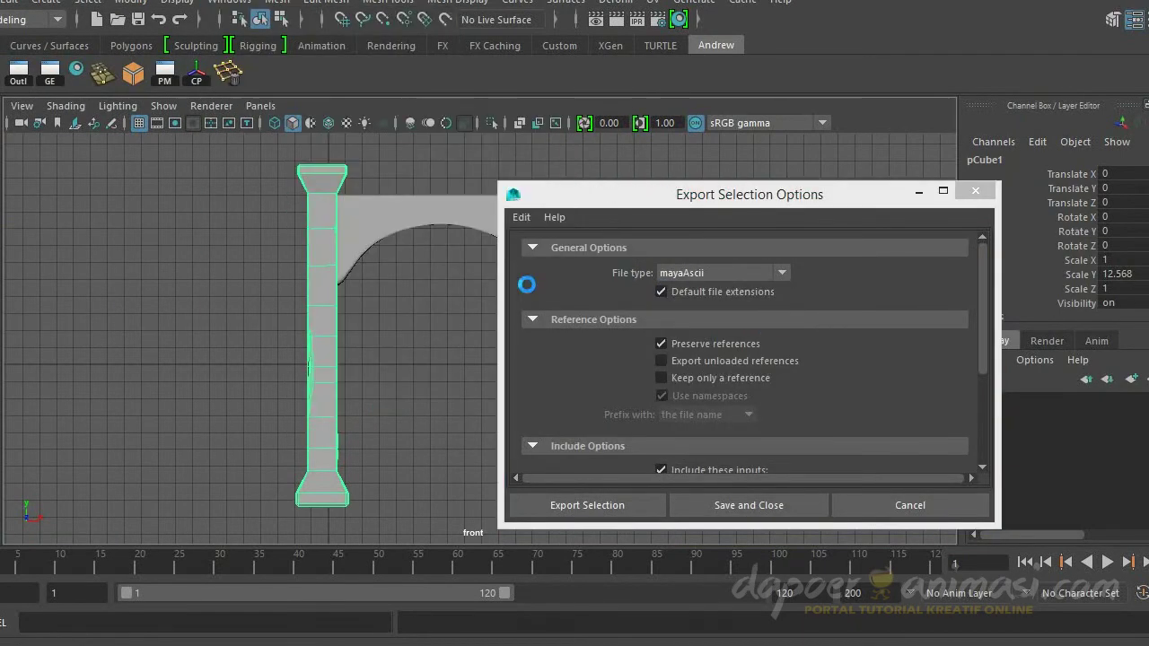
{"action": "left_click_drag", "start_coordinate": [722, 202], "coordinate": [701, 289]}
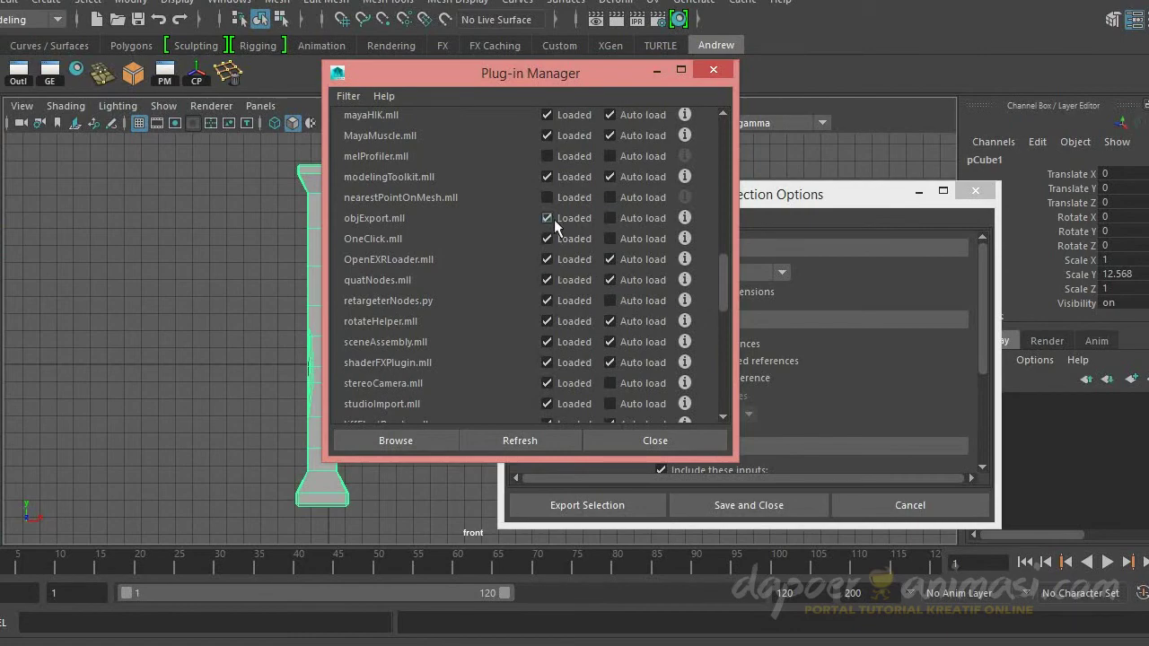
{"action": "left_click", "coordinate": [655, 440]}
{"action": "left_click", "coordinate": [723, 272]}
{"action": "scroll", "coordinate": [785, 426], "scroll_direction": "down", "scroll_amount": 3}
{"action": "scroll", "coordinate": [785, 427], "scroll_direction": "up", "scroll_amount": 3}
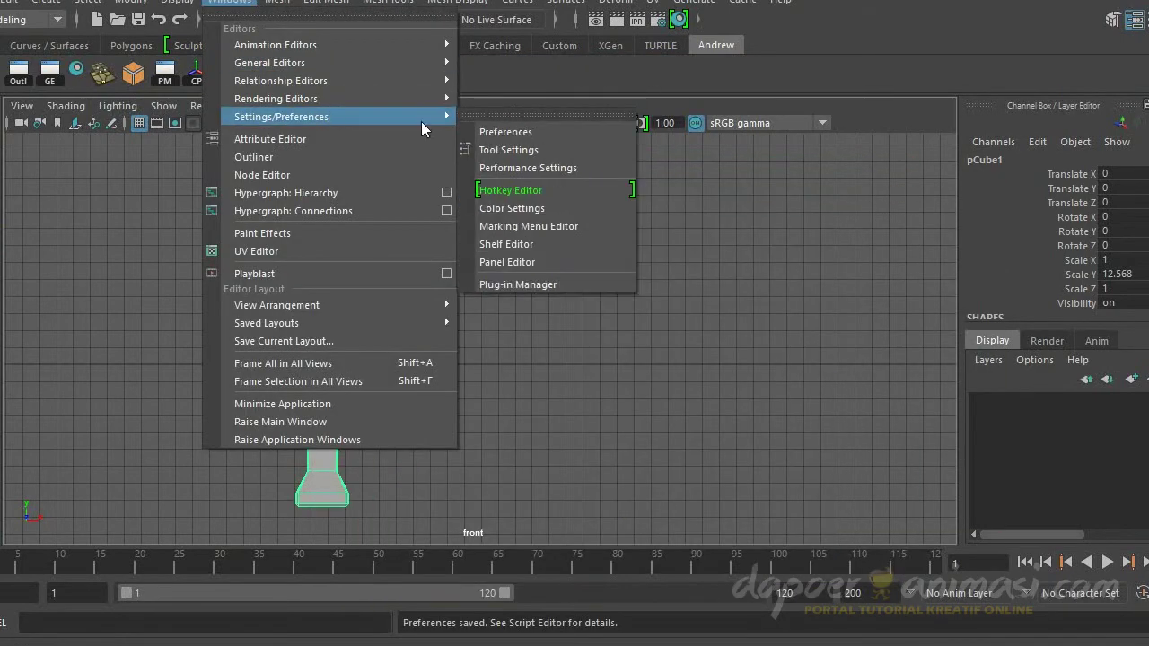
{"action": "left_click", "coordinate": [518, 284]}
{"action": "left_click", "coordinate": [648, 443]}
Step: Export the selected pillar with file type OBJexport via the file browser
{"action": "left_click", "coordinate": [2, 9]}
{"action": "left_click", "coordinate": [184, 229]}
{"action": "left_click", "coordinate": [640, 509]}
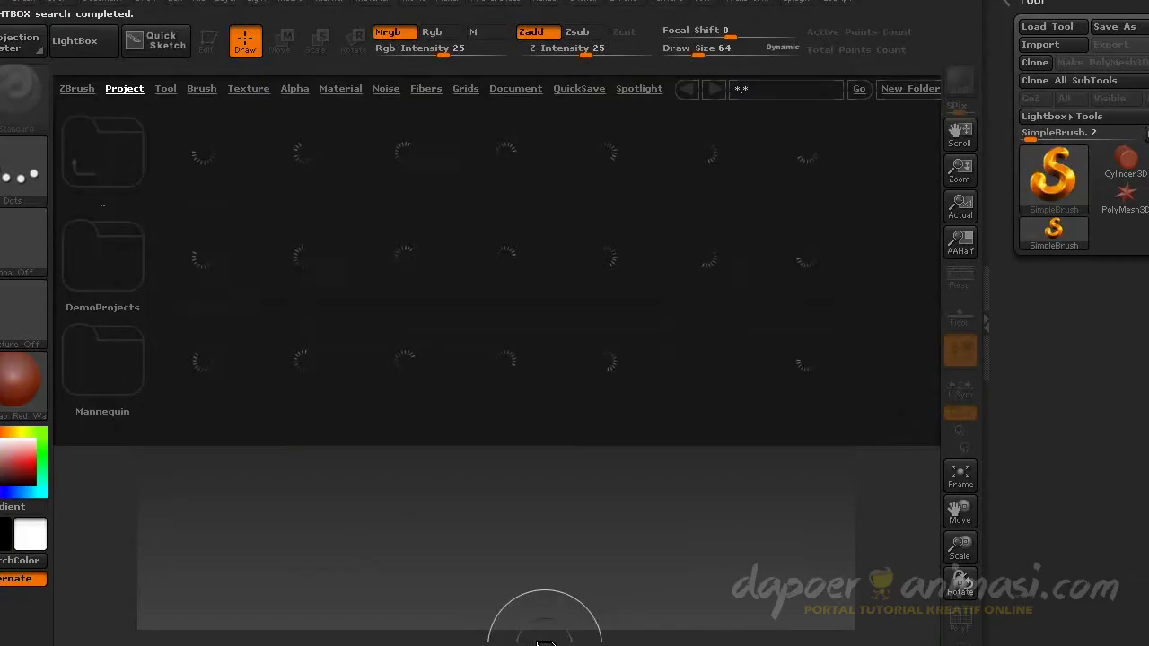
{"action": "left_click", "coordinate": [74, 40]}
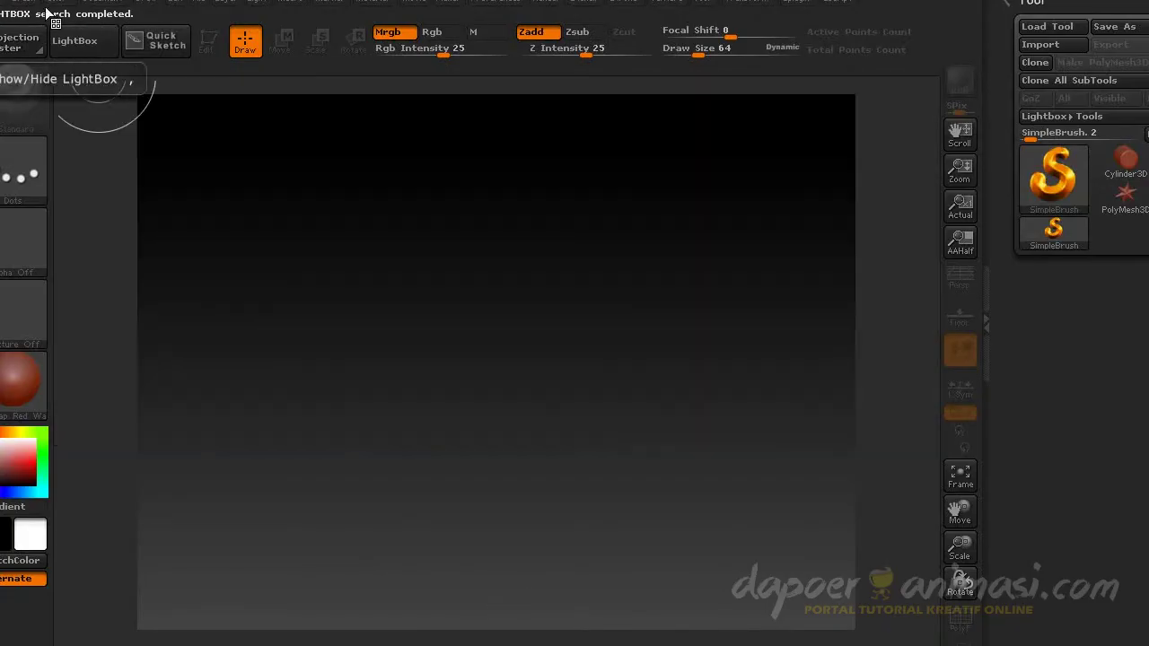
Step: Import the pillar OBJ from the 3D Files folder, split odd polygons, and draw it in edit mode
{"action": "left_click", "coordinate": [1040, 44]}
{"action": "double_click", "coordinate": [216, 110]}
{"action": "double_click", "coordinate": [198, 223]}
{"action": "double_click", "coordinate": [261, 141]}
{"action": "double_click", "coordinate": [489, 233]}
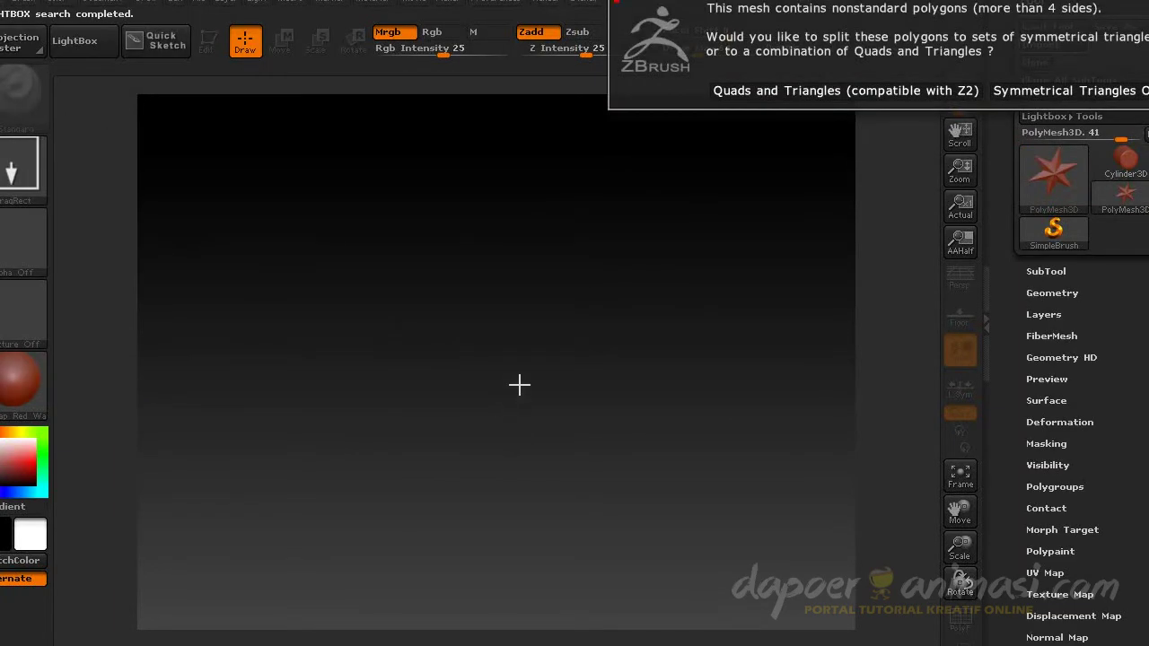
{"action": "left_click", "coordinate": [882, 92]}
{"action": "mouse_move", "coordinate": [628, 282]}
{"action": "left_mouse_down"}
{"action": "mouse_move", "coordinate": [651, 174]}
{"action": "mouse_move", "coordinate": [559, 354]}
{"action": "left_mouse_up"}
{"action": "key", "text": "t"}
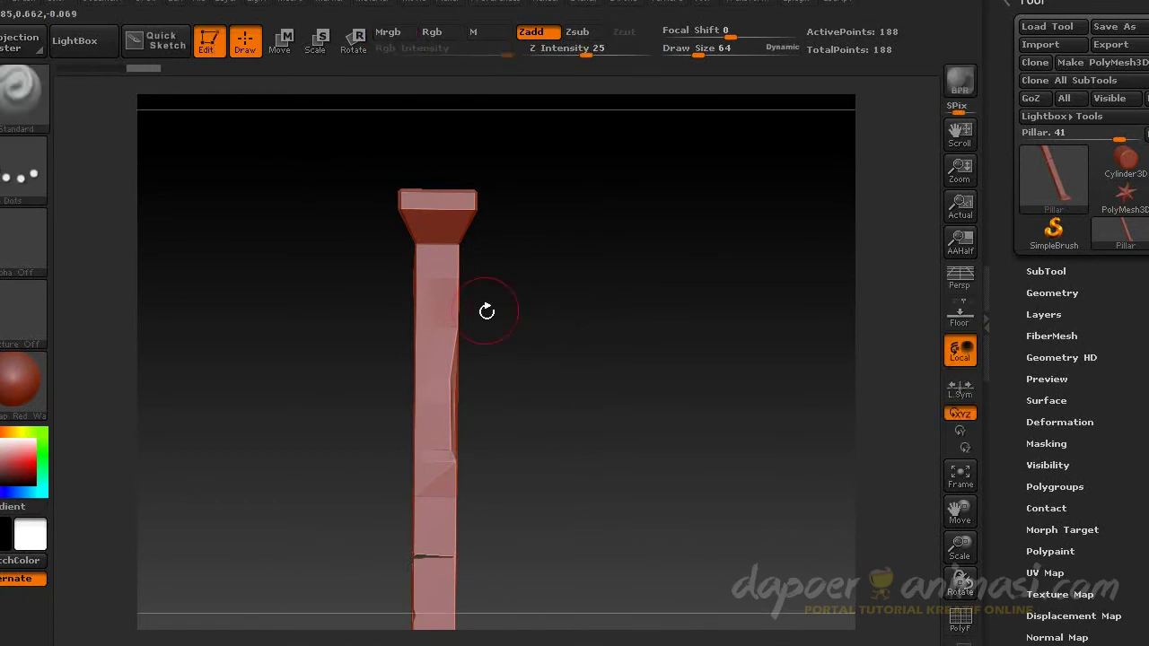
{"action": "key", "text": "f"}
Step: Subdivide the pillar for more detail, redoing the subdivision after an undo
{"action": "key", "text": "ctrl+d"}
{"action": "left_click", "coordinate": [1052, 293]}
{"action": "key", "text": "ctrl+z"}
{"action": "mouse_move", "coordinate": [611, 358]}
{"action": "left_mouse_down"}
{"action": "mouse_move", "coordinate": [545, 357]}
{"action": "mouse_move", "coordinate": [610, 318]}
{"action": "mouse_move", "coordinate": [527, 339]}
{"action": "mouse_move", "coordinate": [756, 367]}
{"action": "mouse_move", "coordinate": [440, 267]}
{"action": "mouse_move", "coordinate": [261, 328]}
{"action": "mouse_move", "coordinate": [590, 375]}
{"action": "mouse_move", "coordinate": [574, 259]}
{"action": "left_mouse_up"}
{"action": "key", "text": "ctrl+d"}
{"action": "key", "text": "ctrl+d"}
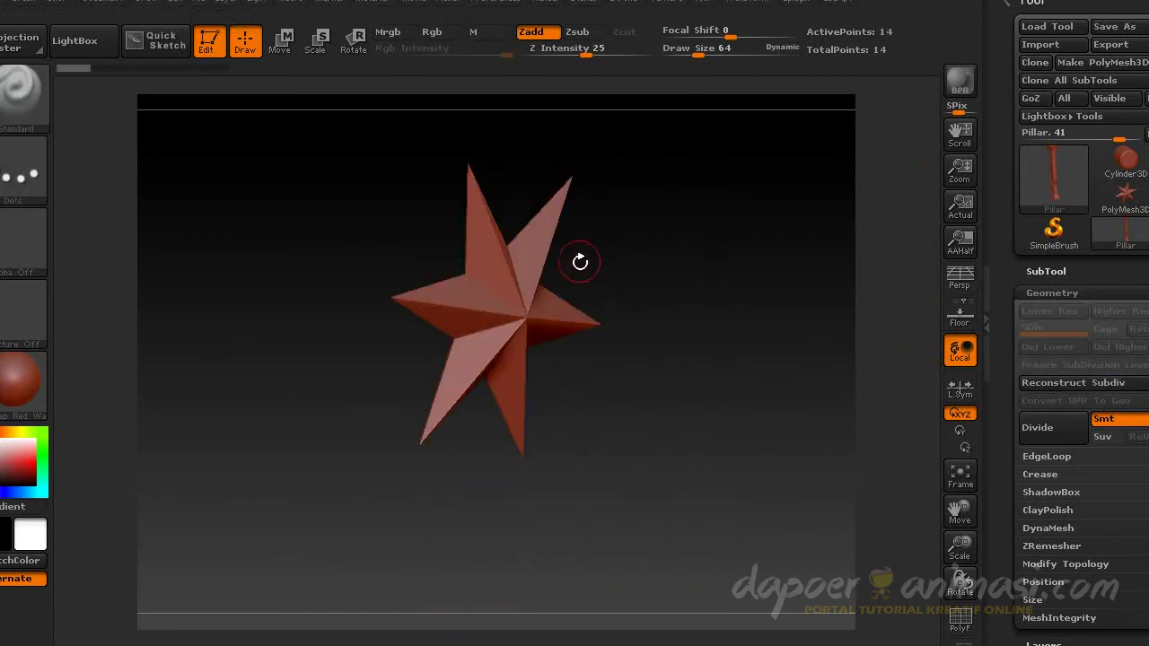
{"action": "left_click", "coordinate": [1040, 44]}
{"action": "mouse_move", "coordinate": [562, 305]}
{"action": "left_mouse_down"}
{"action": "mouse_move", "coordinate": [602, 341]}
{"action": "mouse_move", "coordinate": [598, 363]}
{"action": "mouse_move", "coordinate": [697, 308]}
{"action": "mouse_move", "coordinate": [476, 216]}
{"action": "left_mouse_up"}
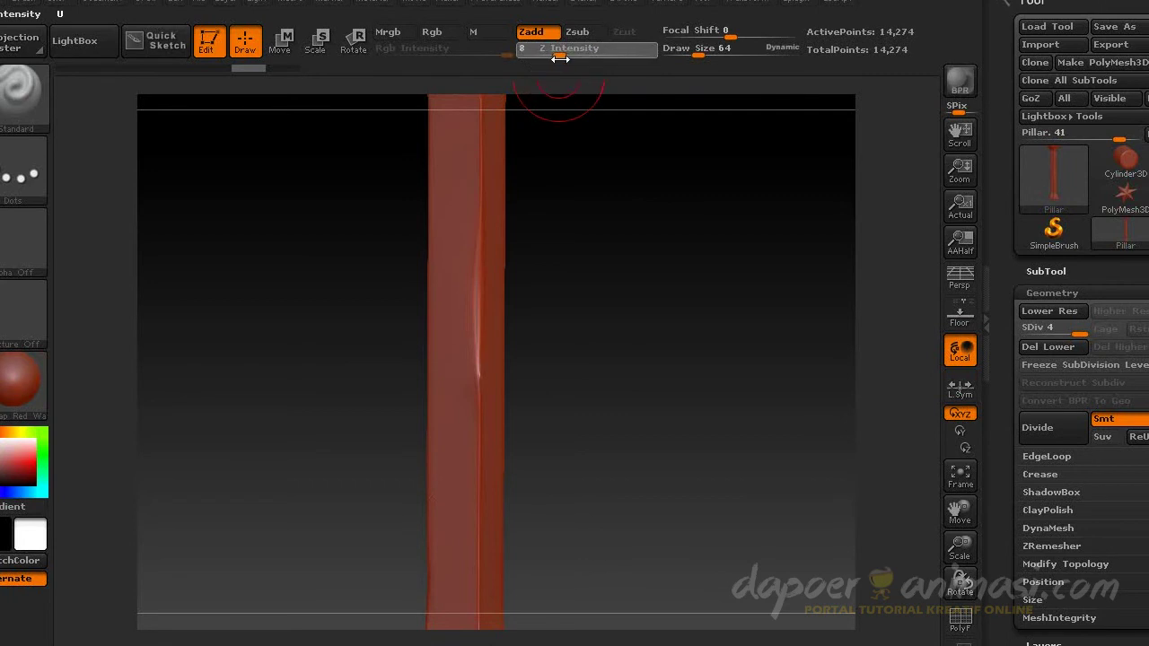
Step: Switch to the Move brush and shape the pillar from several angles
{"action": "right_click", "coordinate": [479, 388]}
{"action": "mouse_move", "coordinate": [479, 387]}
{"action": "right_mouse_down"}
{"action": "mouse_move", "coordinate": [539, 336]}
{"action": "mouse_move", "coordinate": [452, 381]}
{"action": "right_mouse_up"}
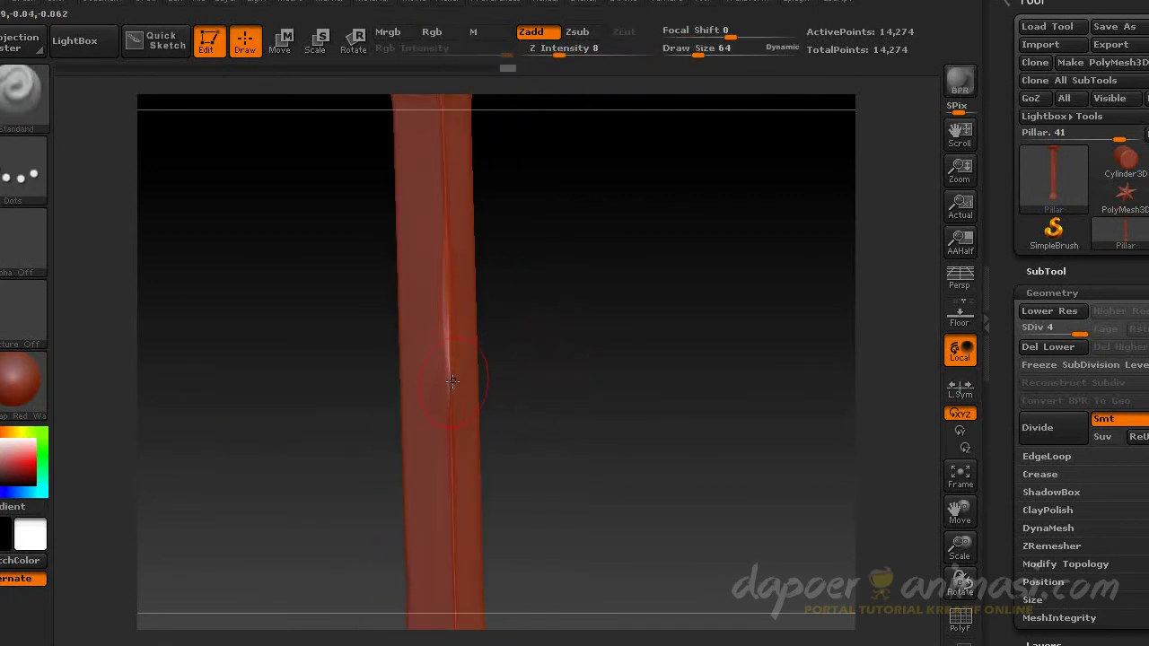
{"action": "right_click_drag", "start_coordinate": [494, 324], "coordinate": [441, 208]}
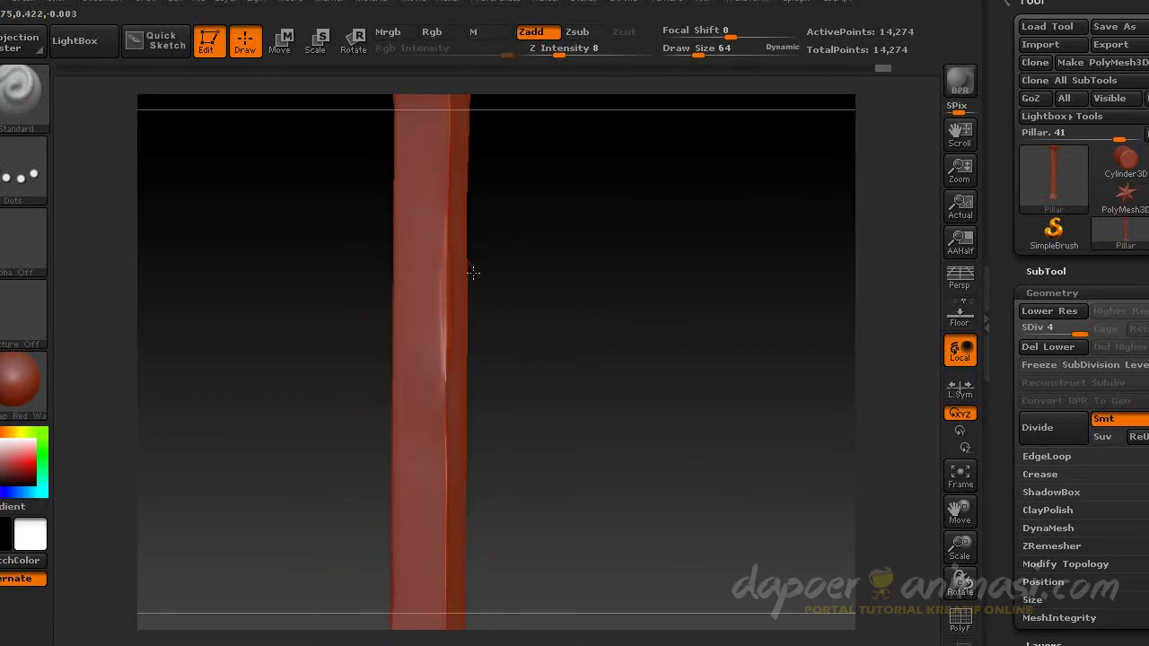
{"action": "right_click_drag", "start_coordinate": [558, 176], "coordinate": [480, 308]}
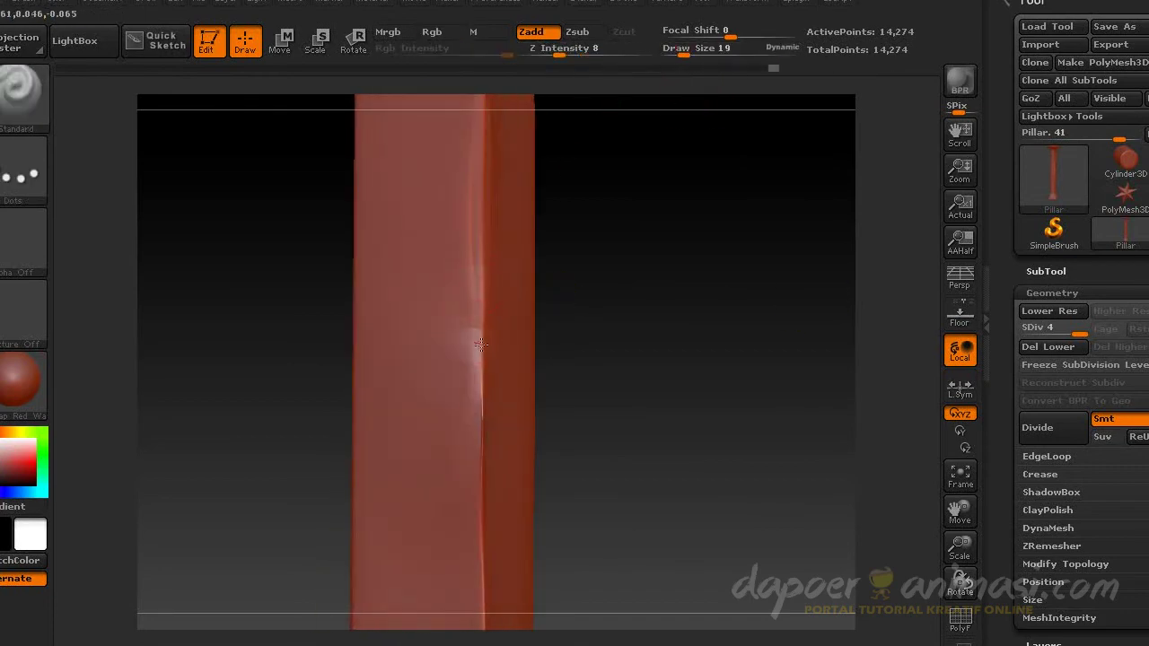
{"action": "right_click_drag", "start_coordinate": [650, 284], "coordinate": [574, 296]}
{"action": "key", "text": "b"}
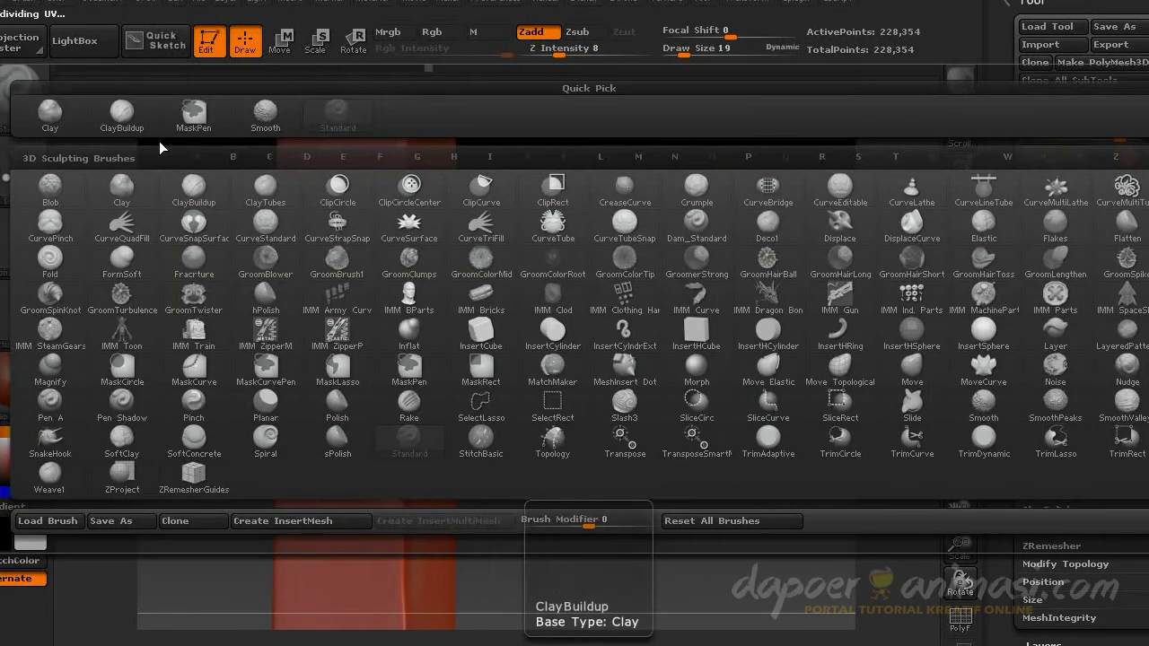
{"action": "key", "text": "m"}
{"action": "key", "text": "v"}
{"action": "mouse_move", "coordinate": [403, 358]}
{"action": "right_mouse_down"}
{"action": "mouse_move", "coordinate": [520, 300]}
{"action": "mouse_move", "coordinate": [497, 348]}
{"action": "mouse_move", "coordinate": [654, 249]}
{"action": "mouse_move", "coordinate": [467, 219]}
{"action": "mouse_move", "coordinate": [620, 389]}
{"action": "mouse_move", "coordinate": [469, 321]}
{"action": "right_mouse_up"}
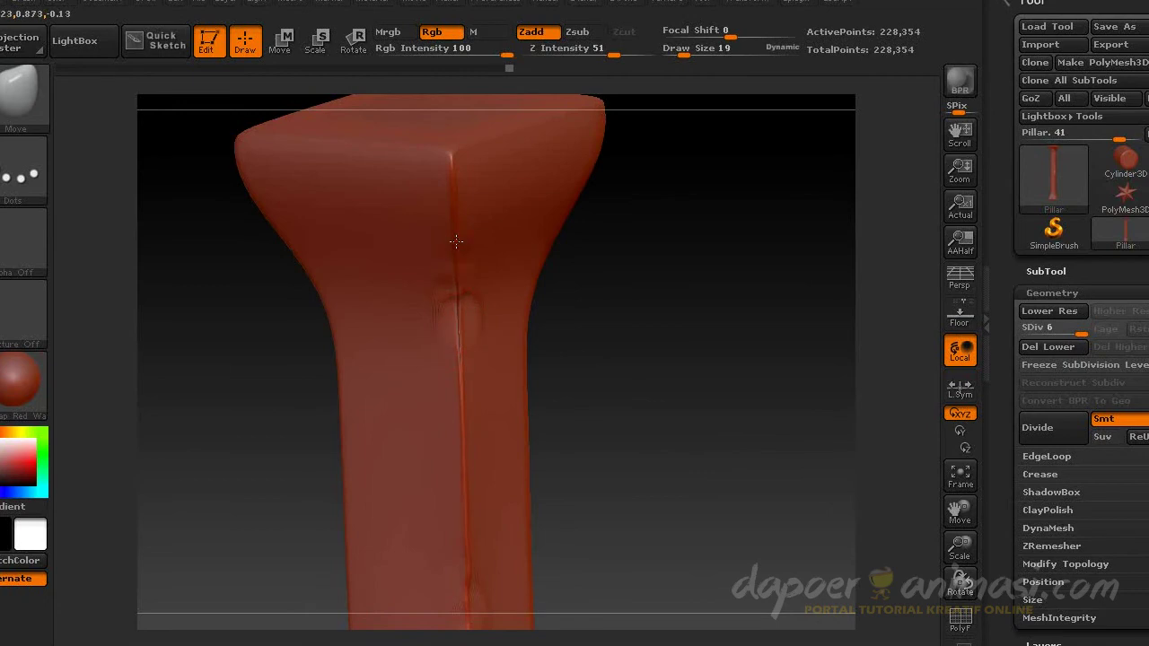
{"action": "right_click_drag", "start_coordinate": [456, 244], "coordinate": [475, 403]}
{"action": "mouse_move", "coordinate": [444, 525]}
{"action": "right_mouse_down"}
{"action": "mouse_move", "coordinate": [577, 482]}
{"action": "mouse_move", "coordinate": [569, 236]}
{"action": "right_mouse_up"}
Step: Switch to the Clay, then Standard brush, and smooth out the bump on the shaft
{"action": "key", "text": "b"}
{"action": "key", "text": "c"}
{"action": "key", "text": "l"}
{"action": "key", "text": "b"}
{"action": "key", "text": "s"}
{"action": "key", "text": "t"}
{"action": "left_click_drag", "start_coordinate": [474, 359], "coordinate": [482, 323], "text": "shift"}
Step: Work around the flared base, top block and shaft, then zoom in on the shaft
{"action": "mouse_move", "coordinate": [482, 323]}
{"action": "right_mouse_down"}
{"action": "mouse_move", "coordinate": [487, 366]}
{"action": "mouse_move", "coordinate": [508, 326]}
{"action": "mouse_move", "coordinate": [585, 315]}
{"action": "mouse_move", "coordinate": [531, 359]}
{"action": "mouse_move", "coordinate": [420, 360]}
{"action": "right_mouse_up"}
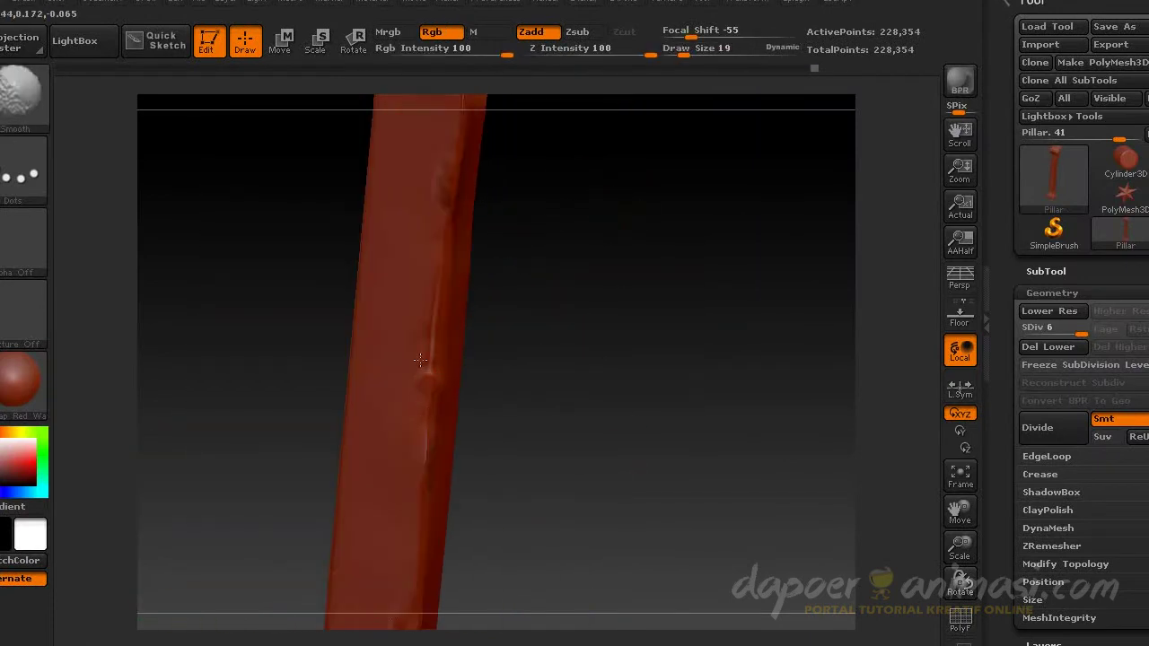
{"action": "mouse_move", "coordinate": [436, 221]}
{"action": "right_mouse_down"}
{"action": "mouse_move", "coordinate": [574, 335]}
{"action": "mouse_move", "coordinate": [441, 235]}
{"action": "right_mouse_up"}
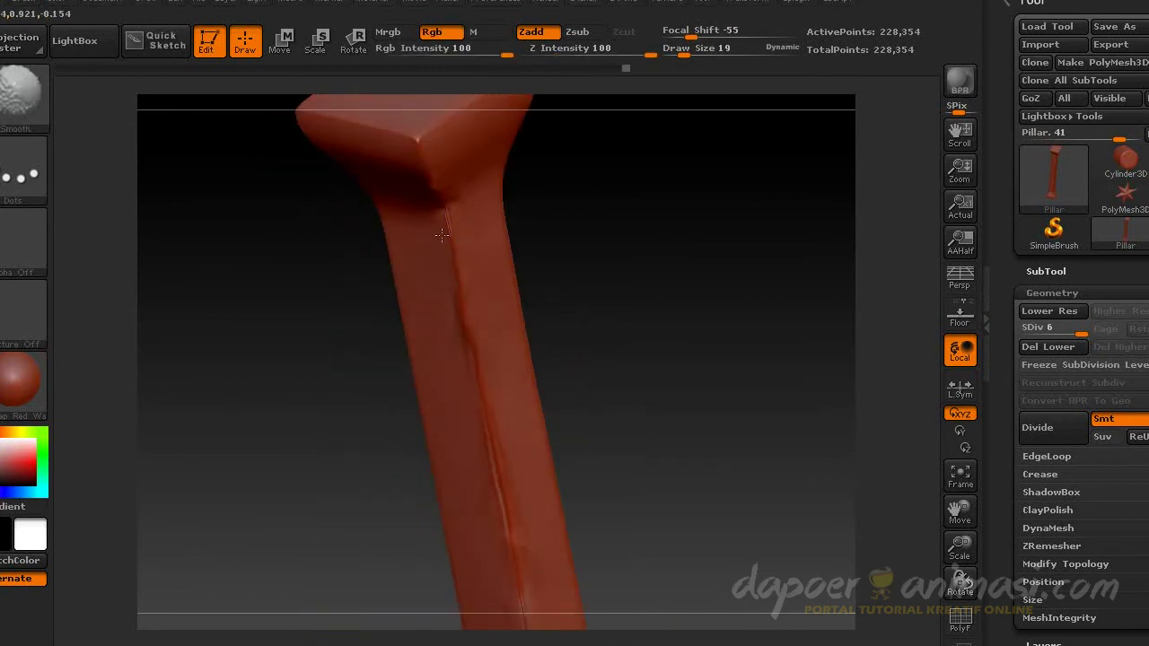
{"action": "mouse_move", "coordinate": [510, 430]}
{"action": "right_mouse_down"}
{"action": "mouse_move", "coordinate": [601, 153]}
{"action": "mouse_move", "coordinate": [658, 338]}
{"action": "mouse_move", "coordinate": [596, 317]}
{"action": "right_mouse_up"}
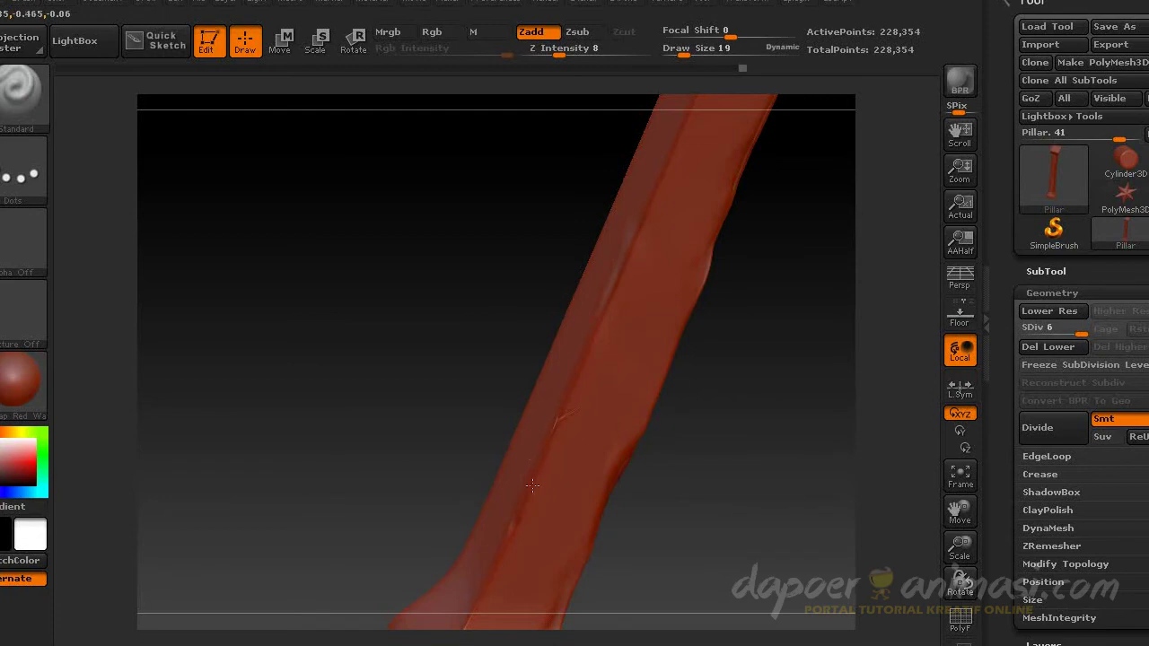
{"action": "right_click_drag", "start_coordinate": [621, 228], "coordinate": [382, 546]}
{"action": "mouse_move", "coordinate": [495, 260]}
{"action": "right_mouse_down"}
{"action": "mouse_move", "coordinate": [568, 326]}
{"action": "mouse_move", "coordinate": [419, 415]}
{"action": "mouse_move", "coordinate": [750, 240]}
{"action": "right_mouse_up"}
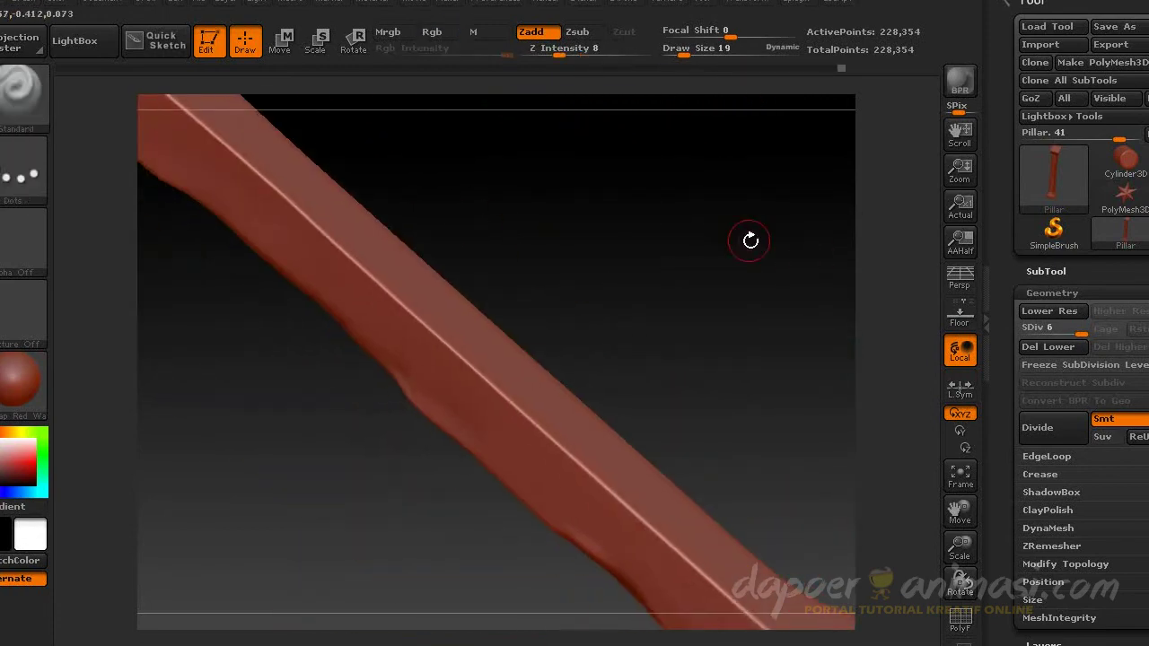
{"action": "key", "text": "f"}
{"action": "mouse_move", "coordinate": [490, 387]}
{"action": "right_mouse_down"}
{"action": "mouse_move", "coordinate": [410, 259]}
{"action": "mouse_move", "coordinate": [271, 200]}
{"action": "right_mouse_up"}
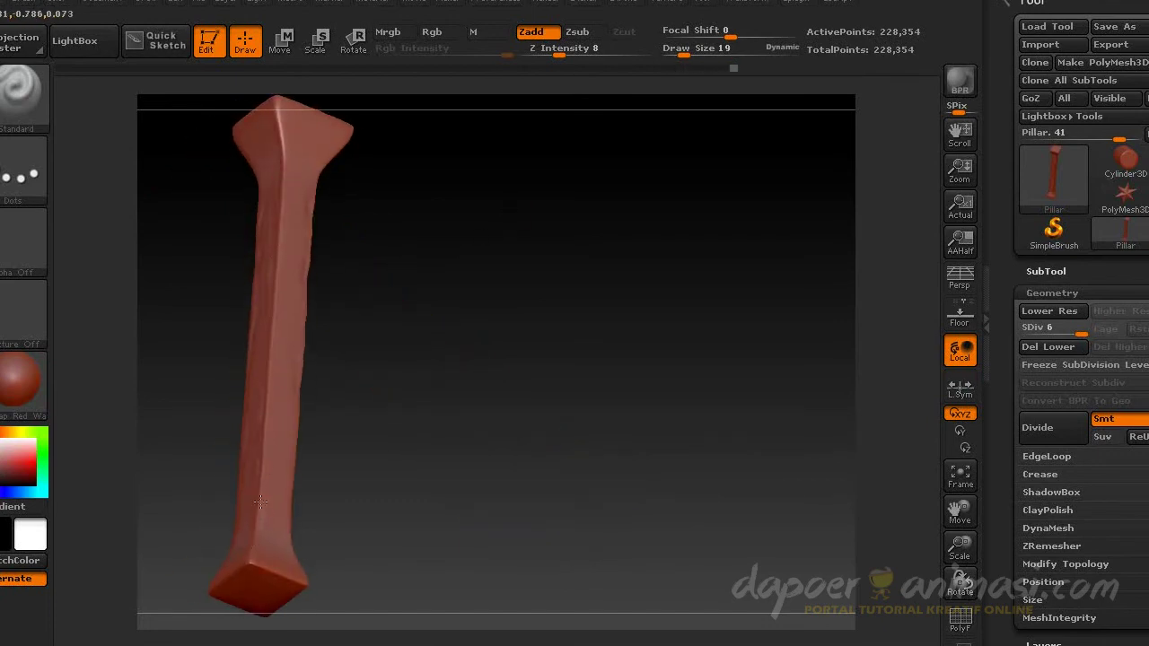
{"action": "mouse_move", "coordinate": [284, 180]}
{"action": "left_mouse_down"}
{"action": "mouse_move", "coordinate": [405, 188]}
{"action": "mouse_move", "coordinate": [452, 254]}
{"action": "left_mouse_up"}
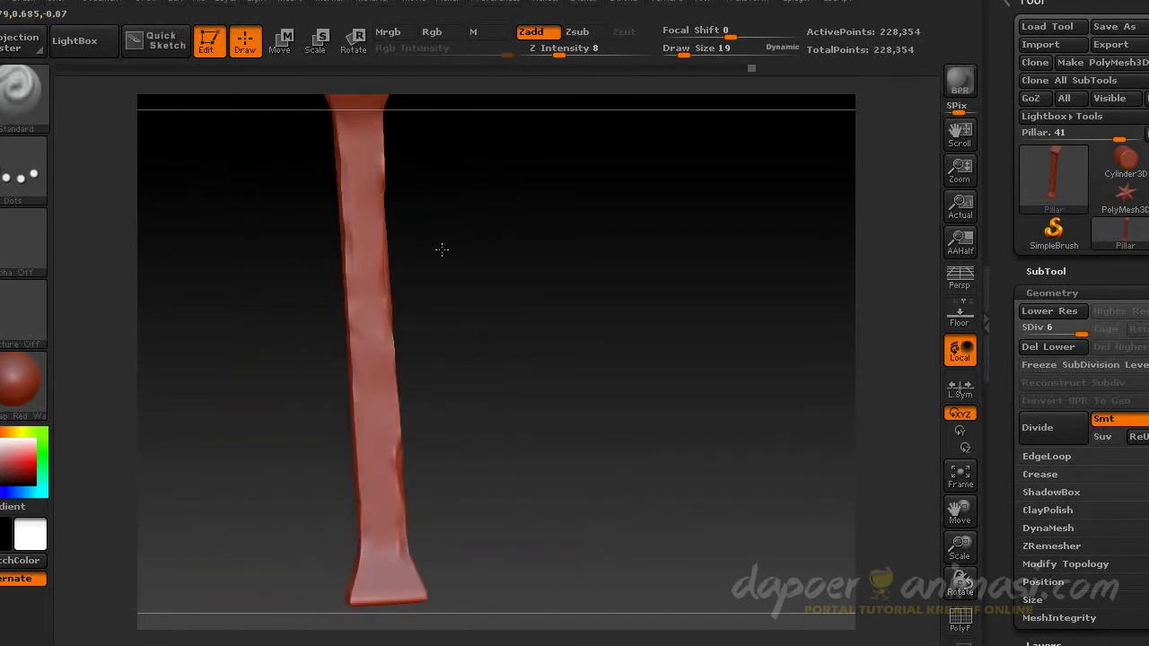
Step: Sculpt the shaft with the Flatten brush and start exporting the pillar as OBJ
{"action": "left_click", "coordinate": [22, 90]}
{"action": "left_click", "coordinate": [1126, 219]}
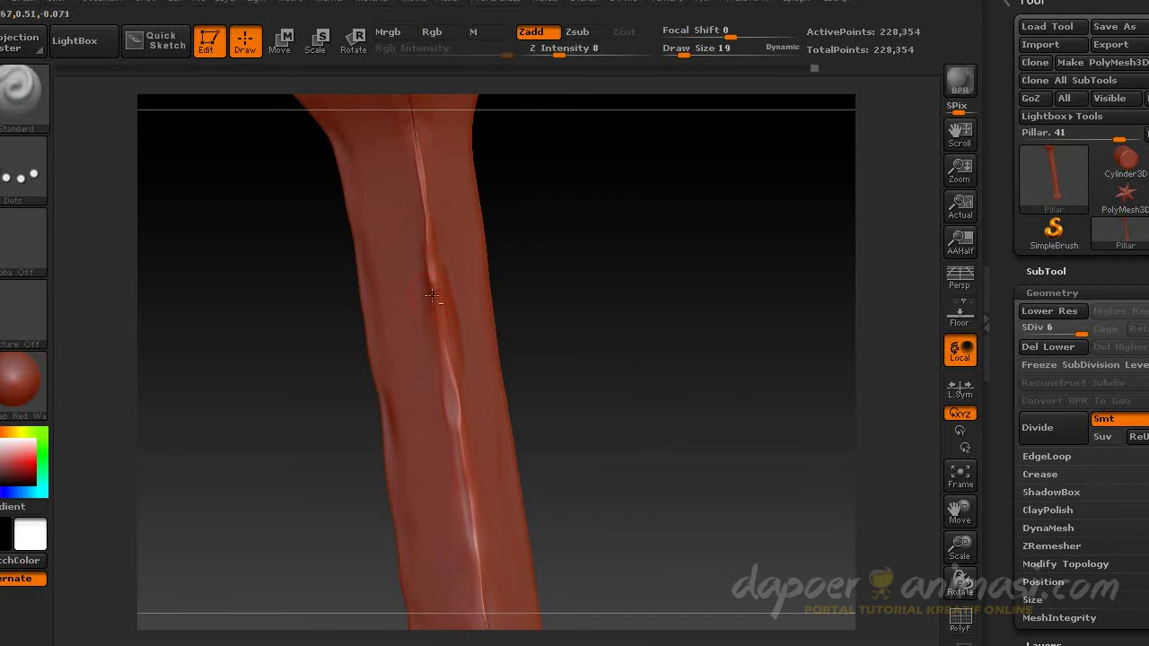
{"action": "right_click_drag", "start_coordinate": [470, 489], "coordinate": [471, 233]}
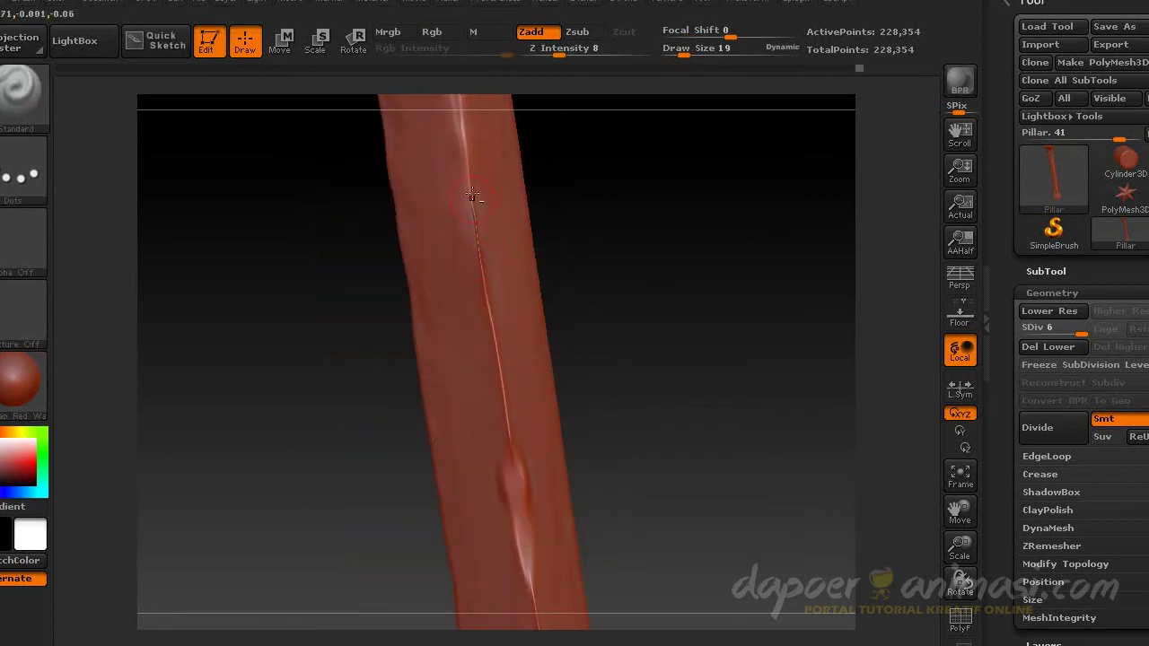
{"action": "mouse_move", "coordinate": [562, 237]}
{"action": "right_mouse_down"}
{"action": "mouse_move", "coordinate": [482, 258]}
{"action": "mouse_move", "coordinate": [515, 297]}
{"action": "mouse_move", "coordinate": [566, 255]}
{"action": "mouse_move", "coordinate": [628, 290]}
{"action": "mouse_move", "coordinate": [605, 308]}
{"action": "right_mouse_up"}
{"action": "left_click", "coordinate": [1110, 44]}
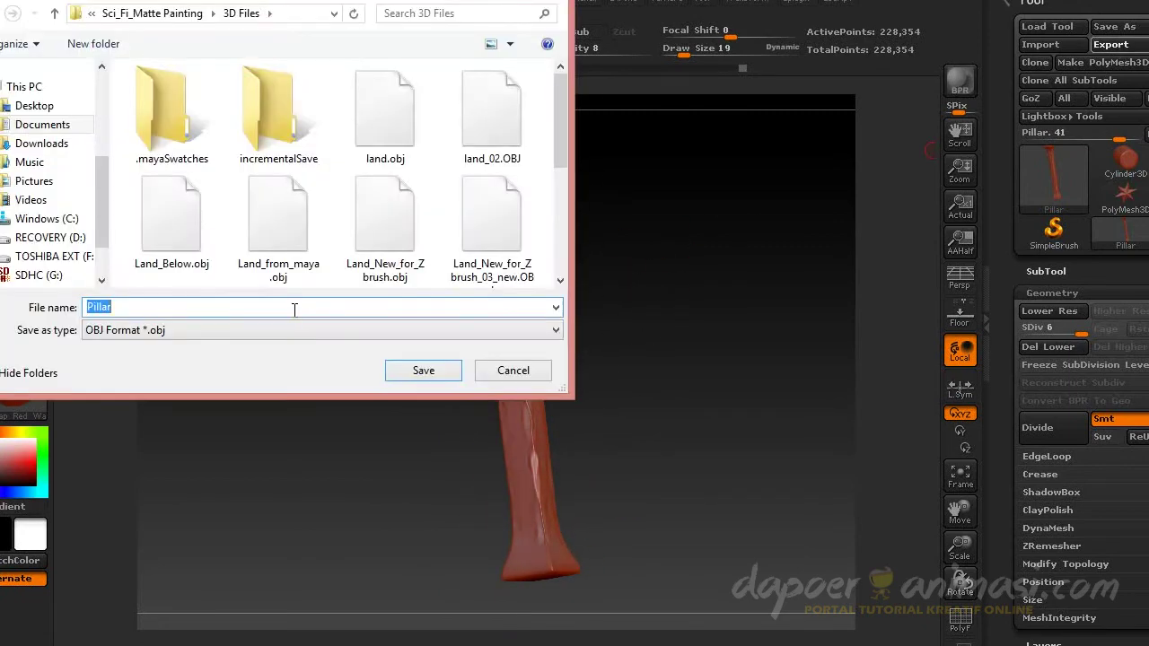
Step: Save the Pillar OBJ, import it into Maya, and move a duplicate to the arch's right end
{"action": "key", "text": "Return"}
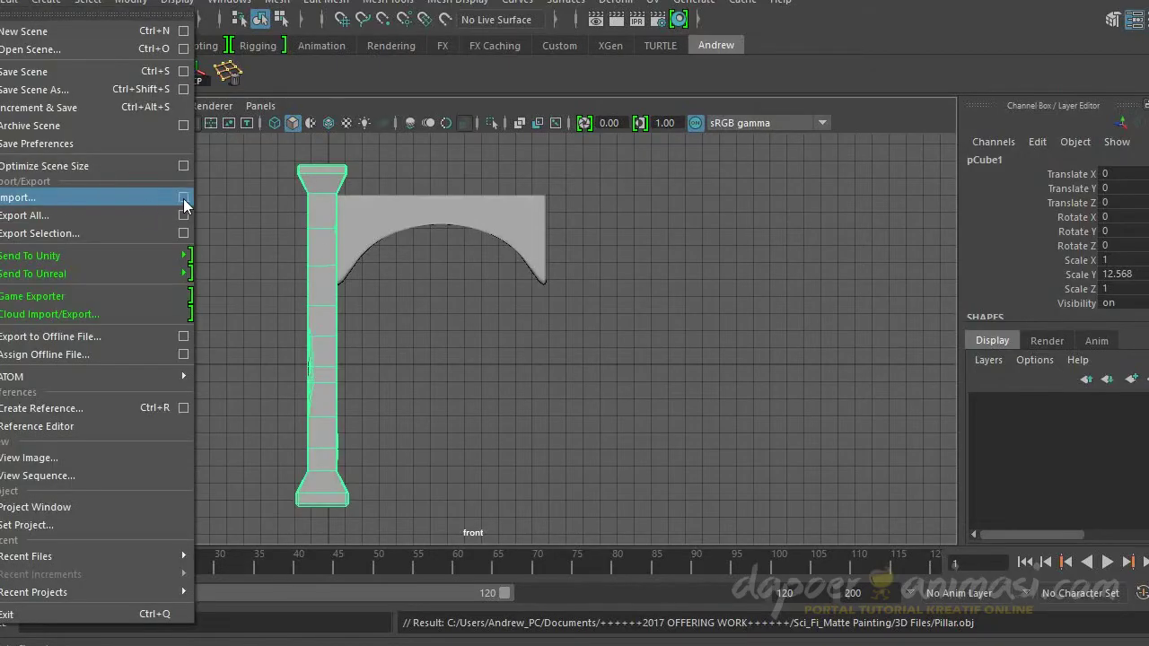
{"action": "left_click", "coordinate": [185, 205]}
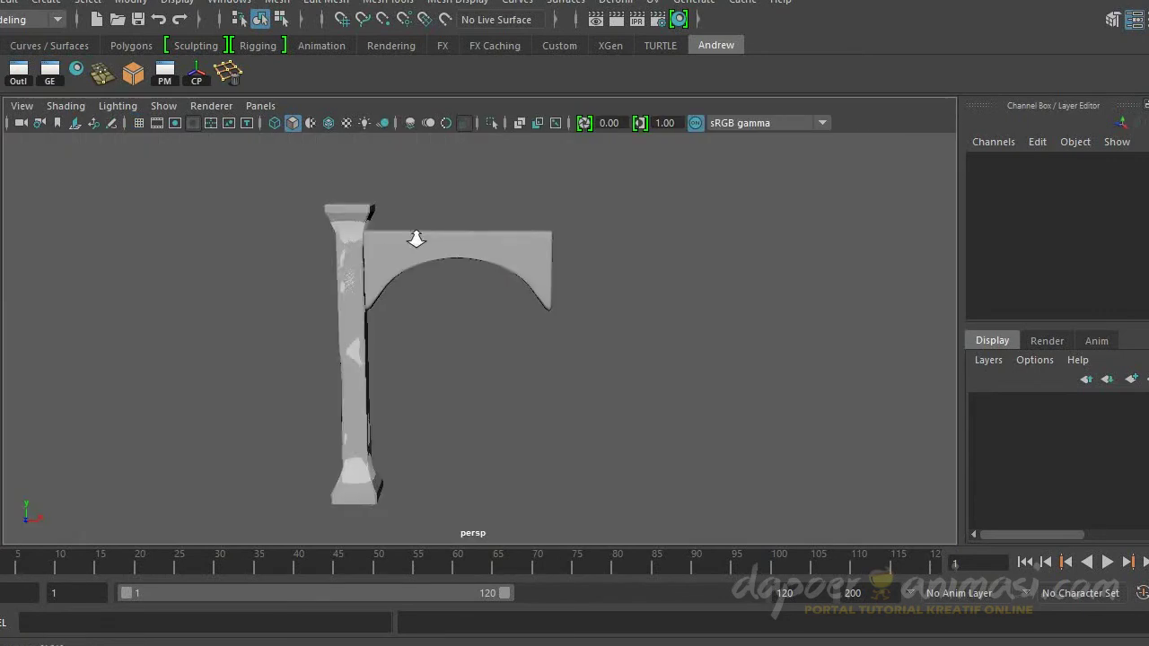
{"action": "left_click", "coordinate": [350, 377]}
{"action": "key", "text": "ctrl+d"}
{"action": "mouse_move", "coordinate": [398, 380]}
{"action": "left_mouse_down"}
{"action": "mouse_move", "coordinate": [598, 382]}
{"action": "mouse_move", "coordinate": [468, 350]}
{"action": "left_mouse_up"}
Step: Select the right-hand pillar, then bring up the pillar's normal map settings in ZBrush
{"action": "left_click", "coordinate": [646, 386]}
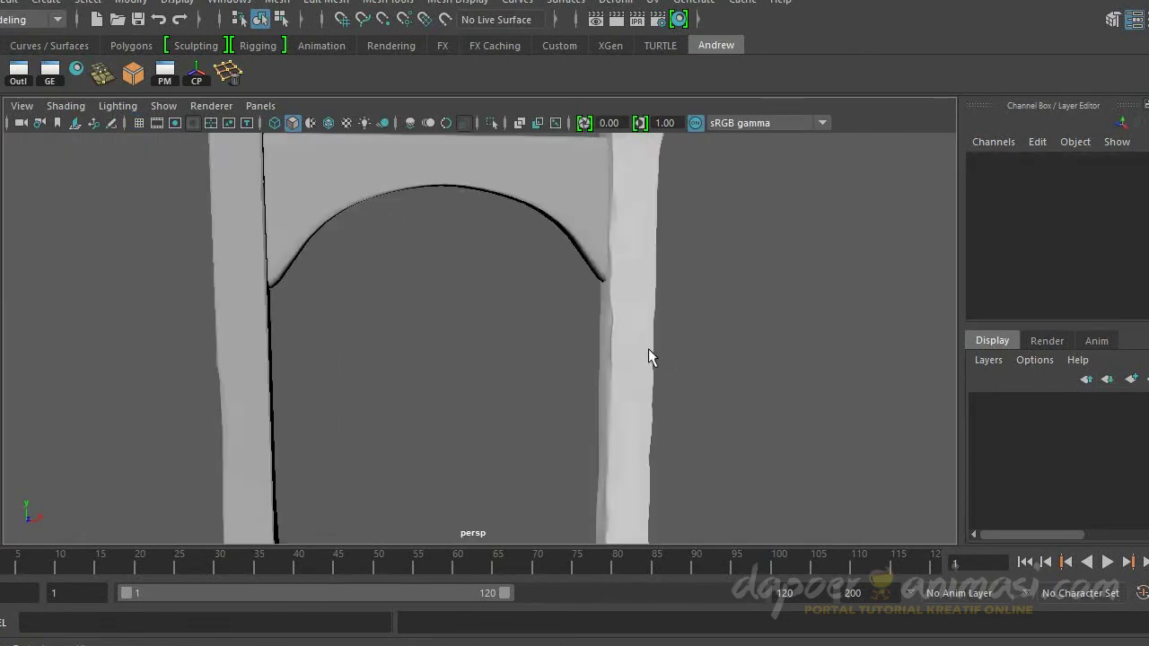
{"action": "left_click", "coordinate": [648, 348]}
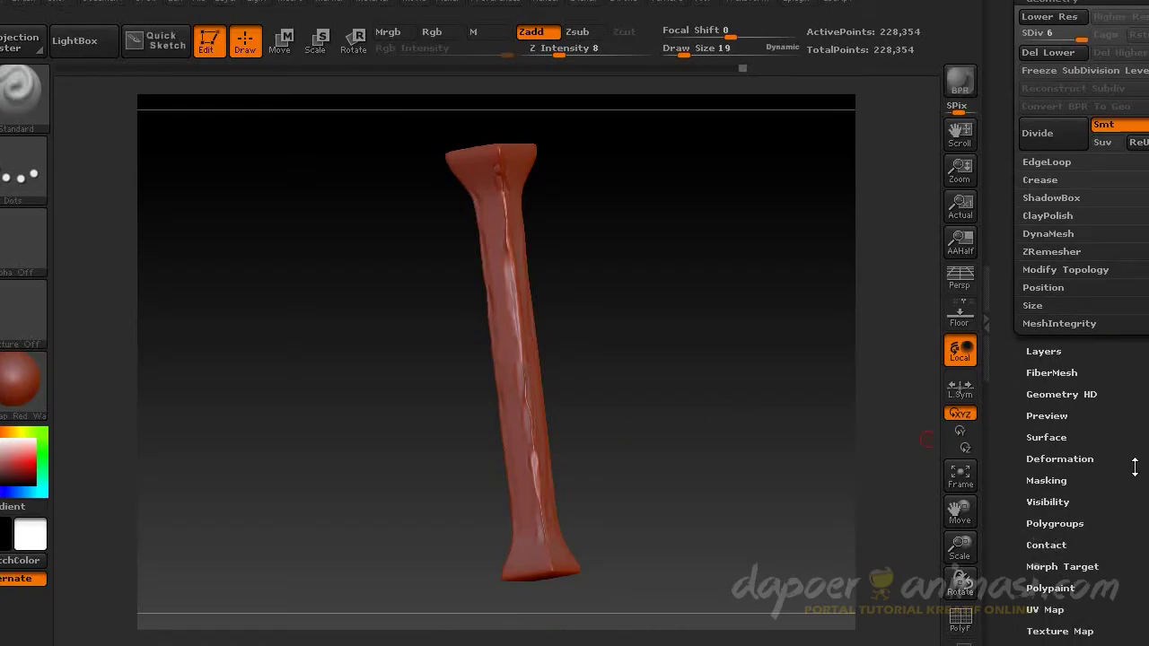
{"action": "left_click_drag", "start_coordinate": [1134, 468], "coordinate": [1134, 319]}
{"action": "left_click", "coordinate": [1054, 451]}
Step: Add a new blank texture to the pillar and make a first attempt at its normal map
{"action": "left_click", "coordinate": [1059, 397]}
{"action": "left_click", "coordinate": [1108, 458]}
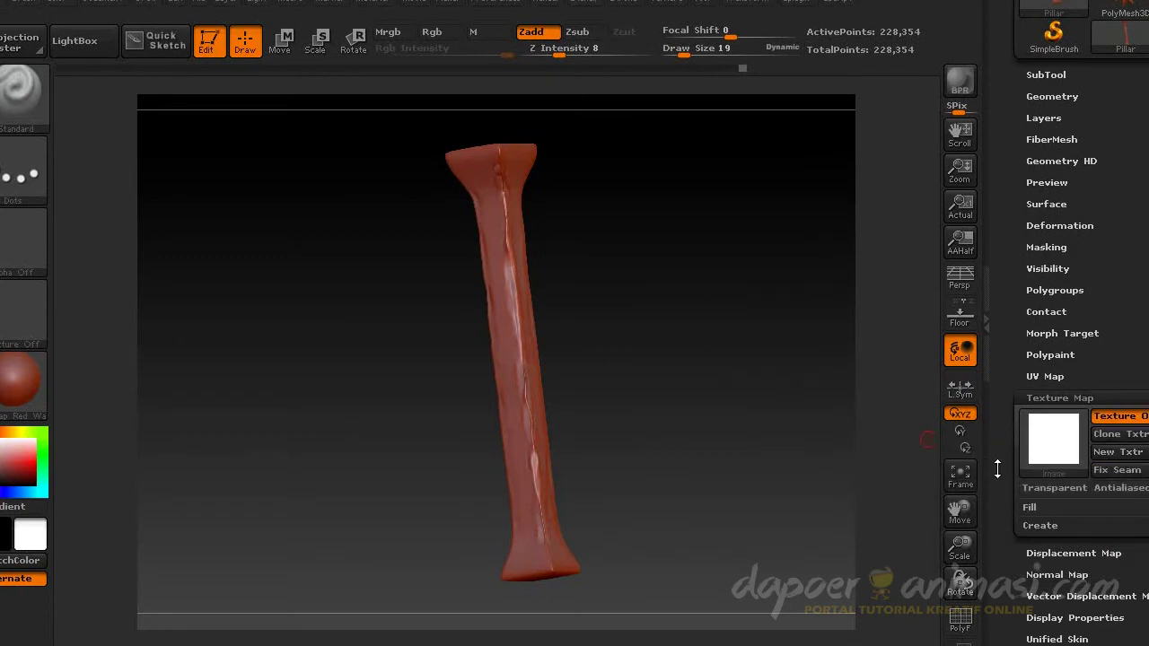
{"action": "left_click_drag", "start_coordinate": [1065, 564], "coordinate": [1065, 473]}
{"action": "left_click", "coordinate": [1118, 346]}
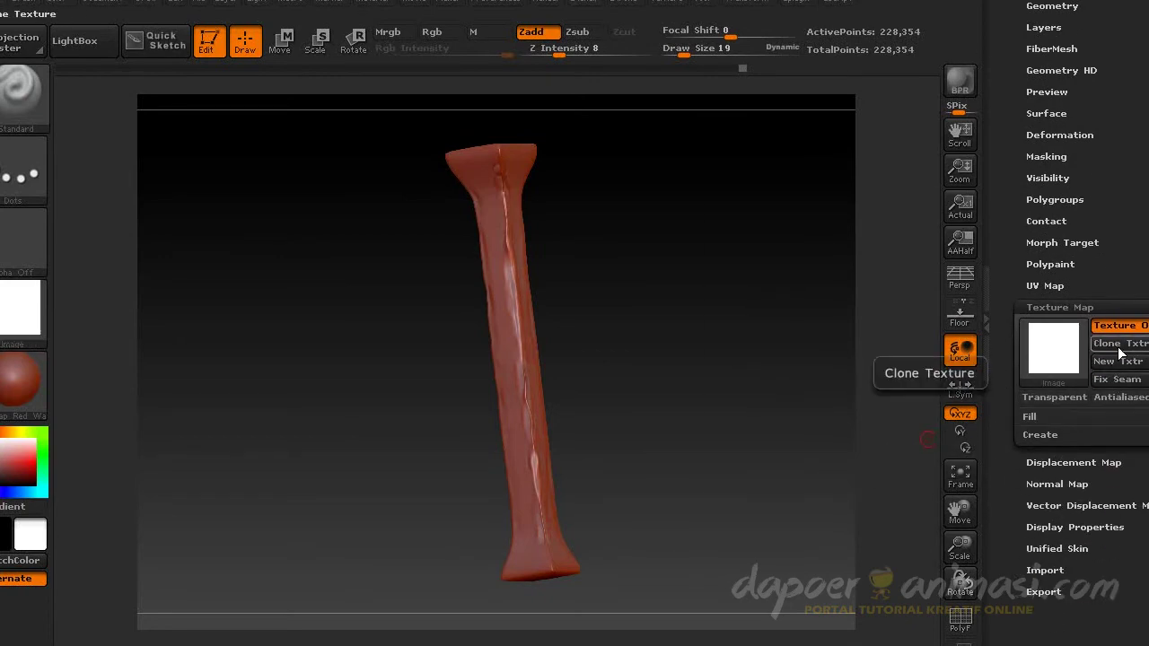
{"action": "left_click", "coordinate": [1076, 484]}
{"action": "left_click", "coordinate": [1086, 476]}
{"action": "scroll", "coordinate": [1073, 134], "scroll_direction": "up", "scroll_amount": 5}
Step: Drop the pillar to SDiv 1, create the normal map and clone it into the texture slot
{"action": "left_click_drag", "start_coordinate": [1122, 39], "coordinate": [1032, 40]}
{"action": "scroll", "coordinate": [1079, 359], "scroll_direction": "down", "scroll_amount": 3}
{"action": "scroll", "coordinate": [1080, 484], "scroll_direction": "down", "scroll_amount": 3}
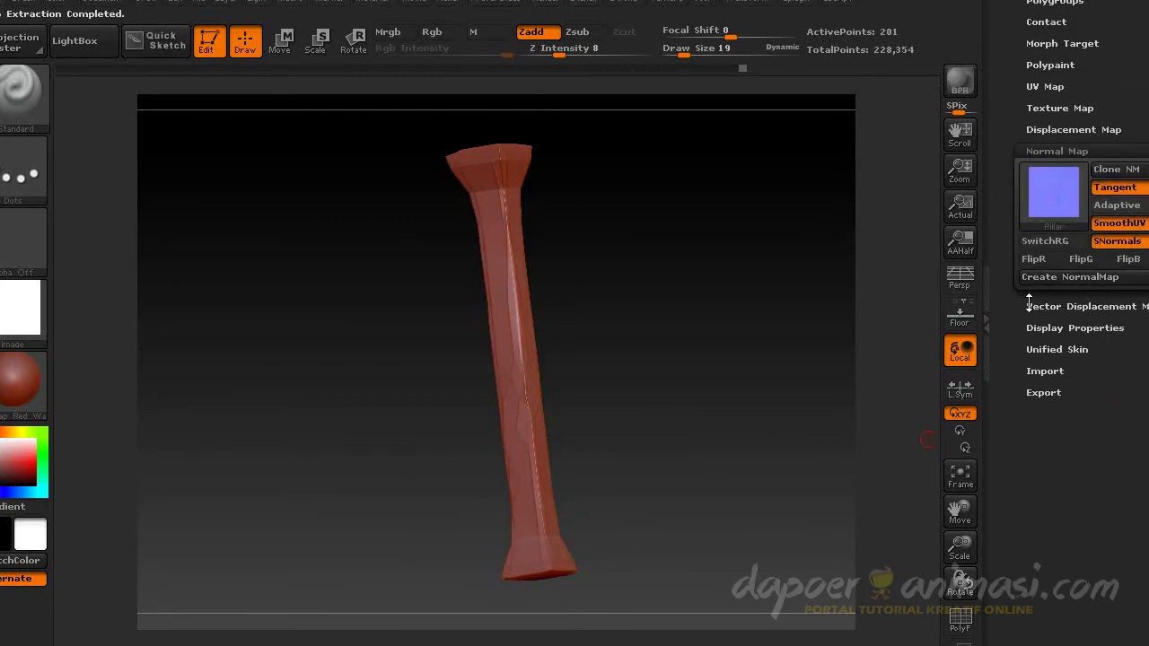
{"action": "left_click", "coordinate": [1059, 108]}
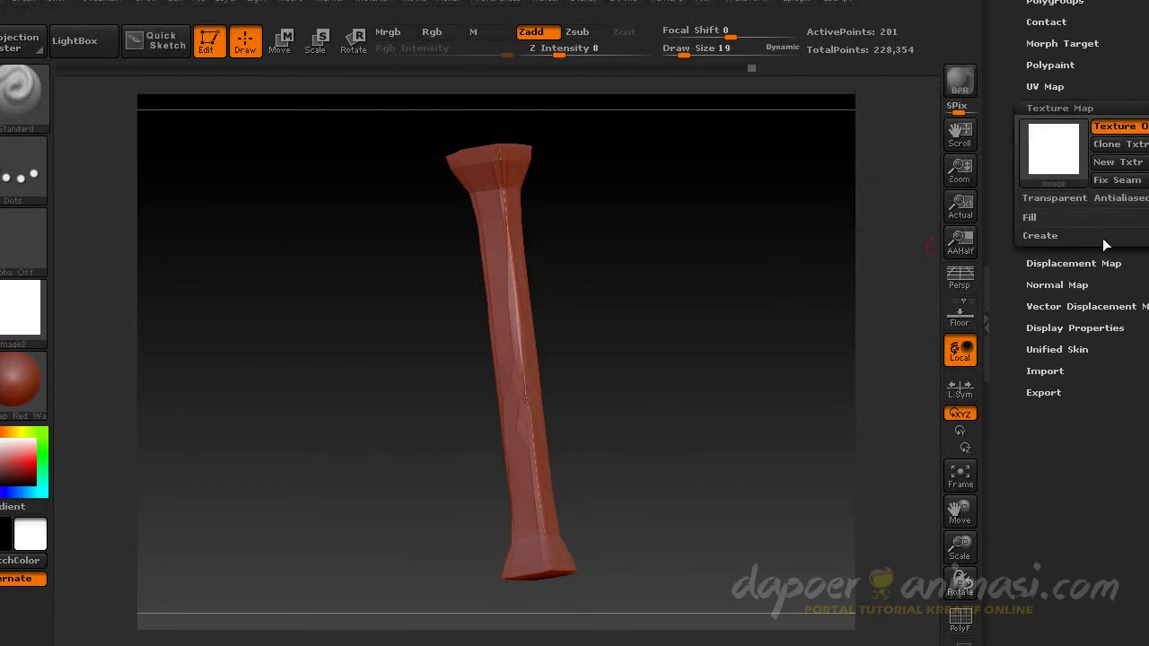
{"action": "left_click", "coordinate": [1077, 284]}
{"action": "left_click", "coordinate": [1116, 170]}
{"action": "scroll", "coordinate": [1024, 184], "scroll_direction": "up", "scroll_amount": 2}
{"action": "scroll", "coordinate": [1024, 269], "scroll_direction": "up", "scroll_amount": 3}
Step: Export the normal map from the Texture palette as Pillar_normal_map in JPEG format
{"action": "left_click", "coordinate": [664, 5]}
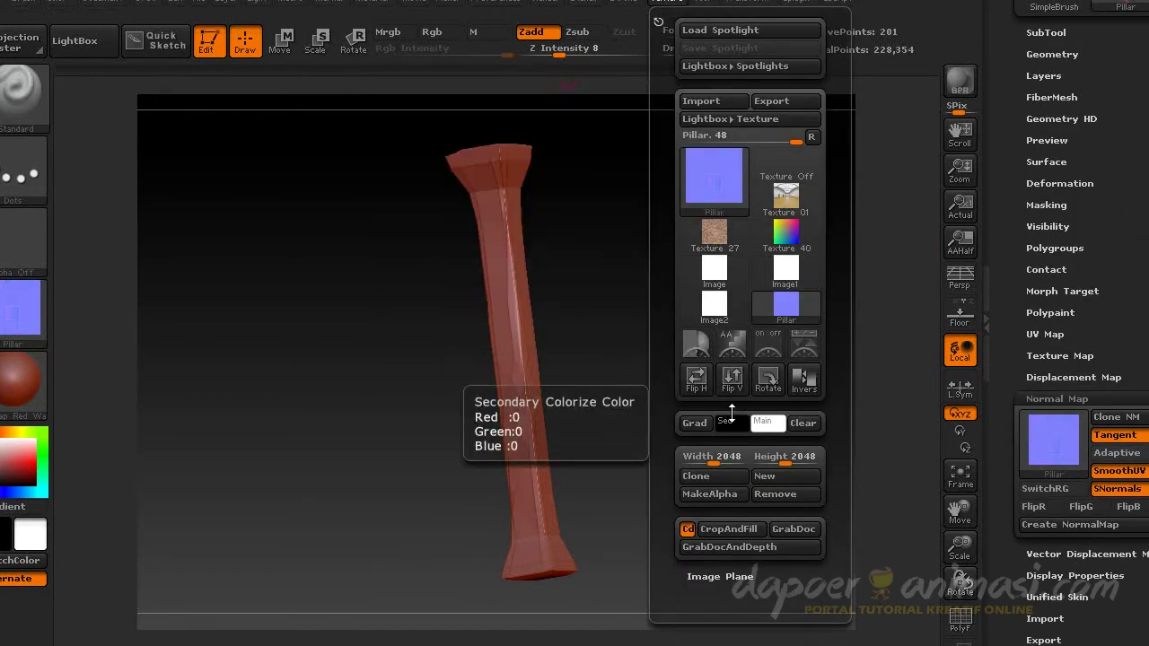
{"action": "left_click", "coordinate": [782, 102]}
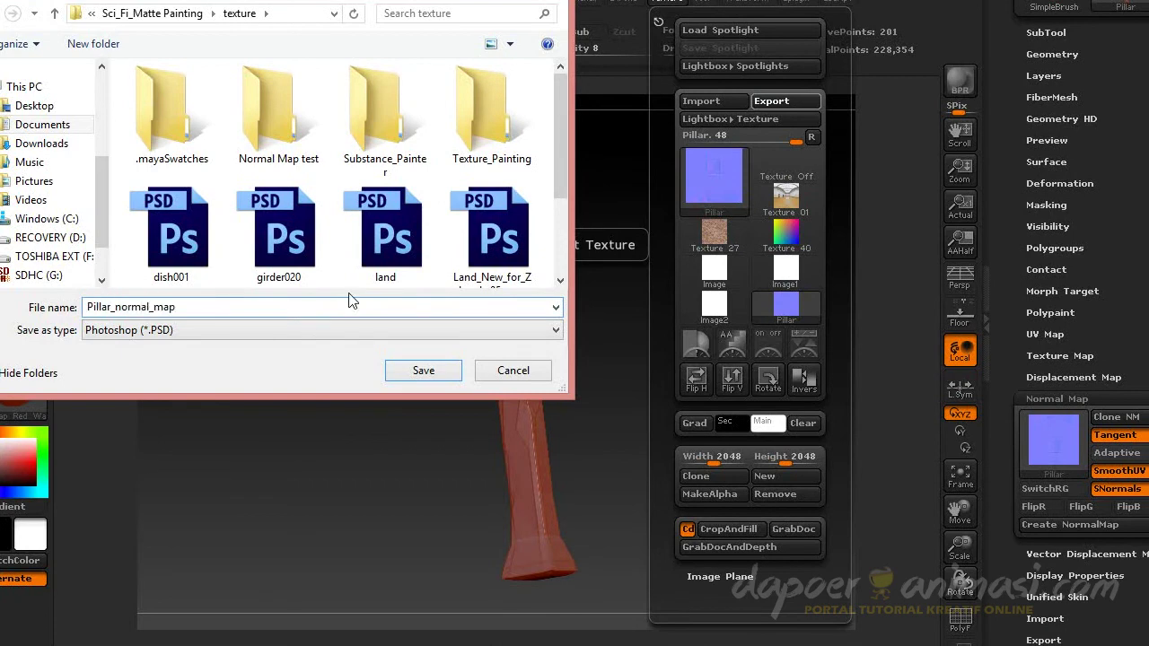
{"action": "scroll", "coordinate": [555, 261], "scroll_direction": "down", "scroll_amount": 3}
{"action": "left_click", "coordinate": [556, 329]}
{"action": "left_click", "coordinate": [508, 355]}
{"action": "scroll", "coordinate": [559, 262], "scroll_direction": "down", "scroll_amount": 5}
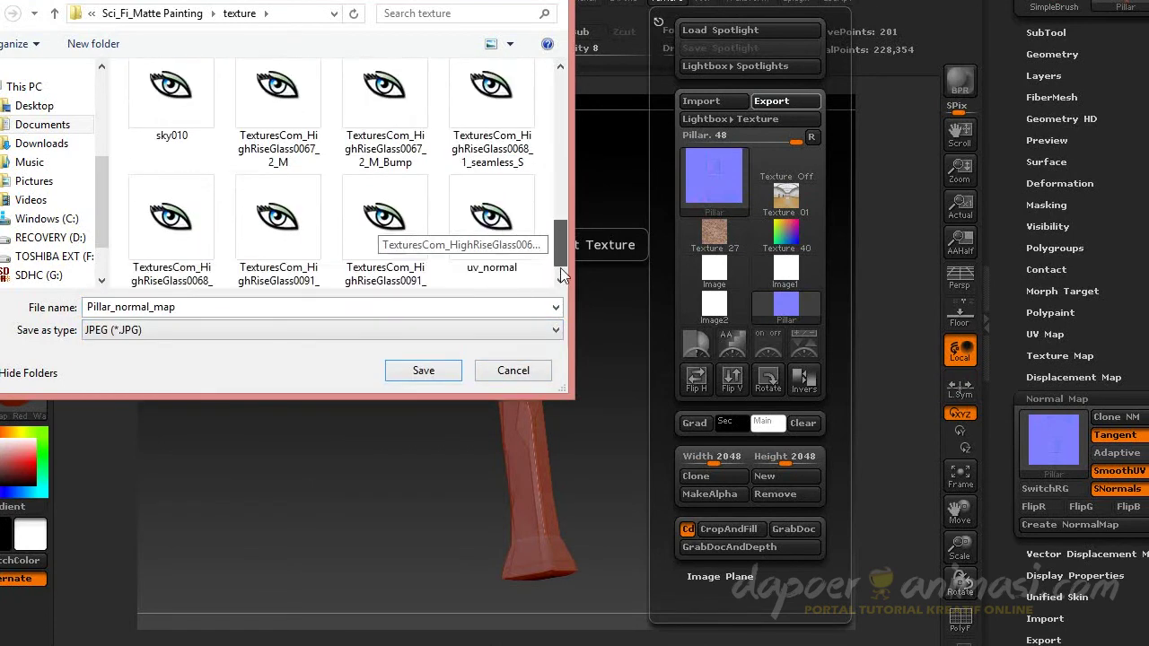
{"action": "left_click", "coordinate": [433, 372]}
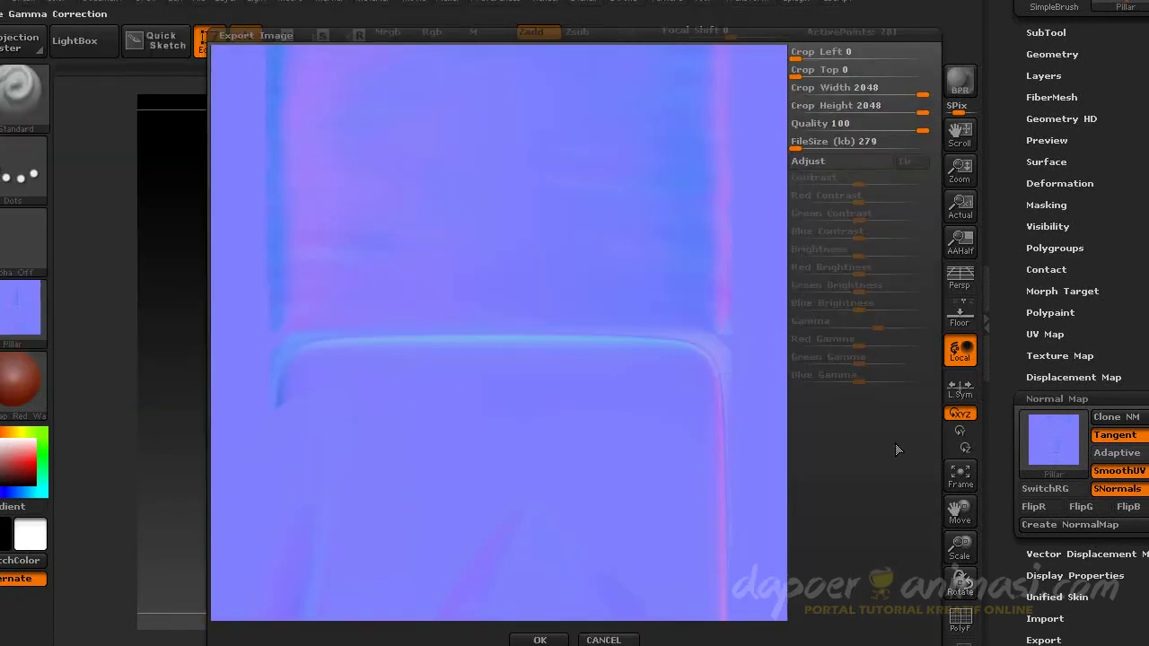
{"action": "left_click", "coordinate": [553, 635]}
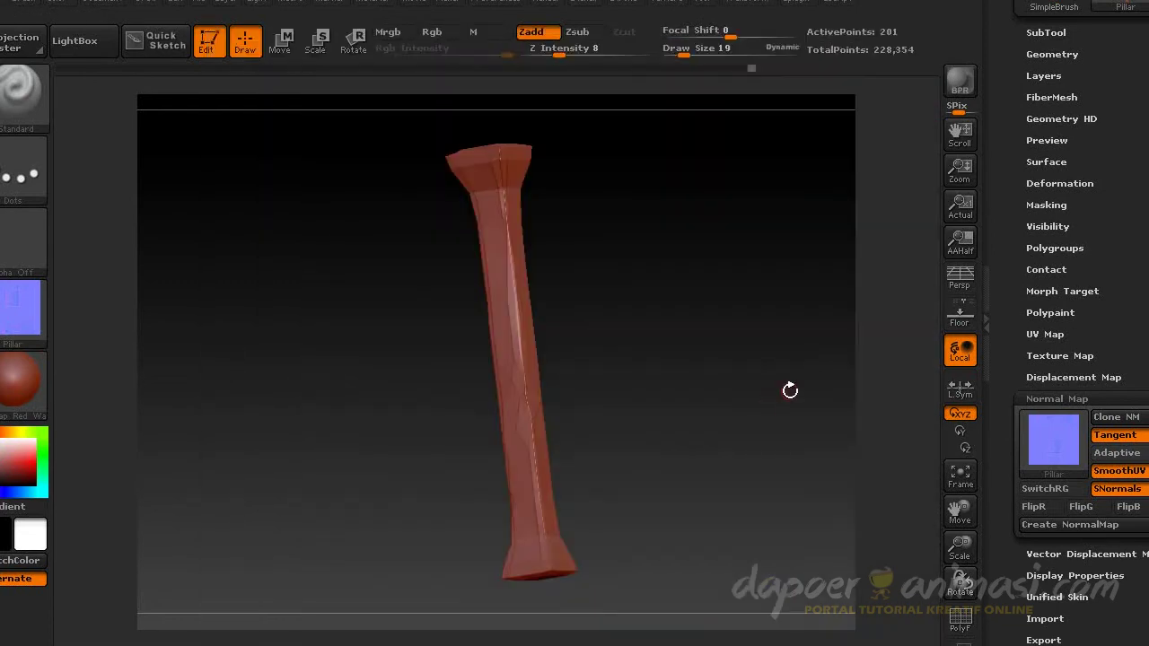
{"action": "left_click", "coordinate": [676, 4]}
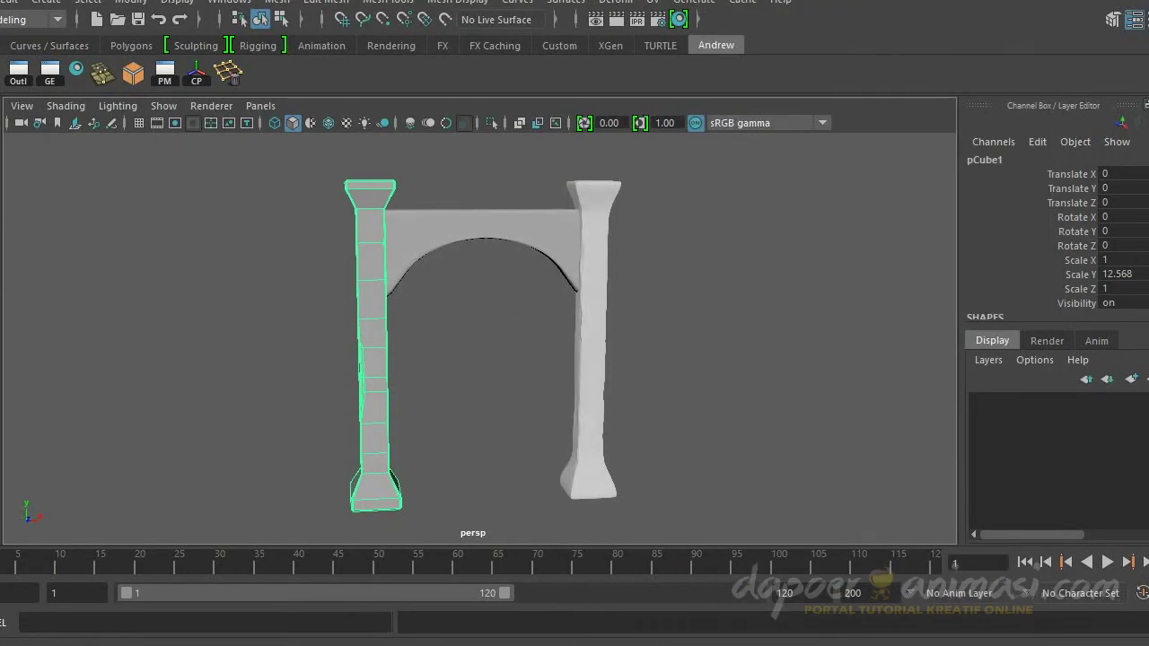
{"action": "left_click", "coordinate": [569, 341]}
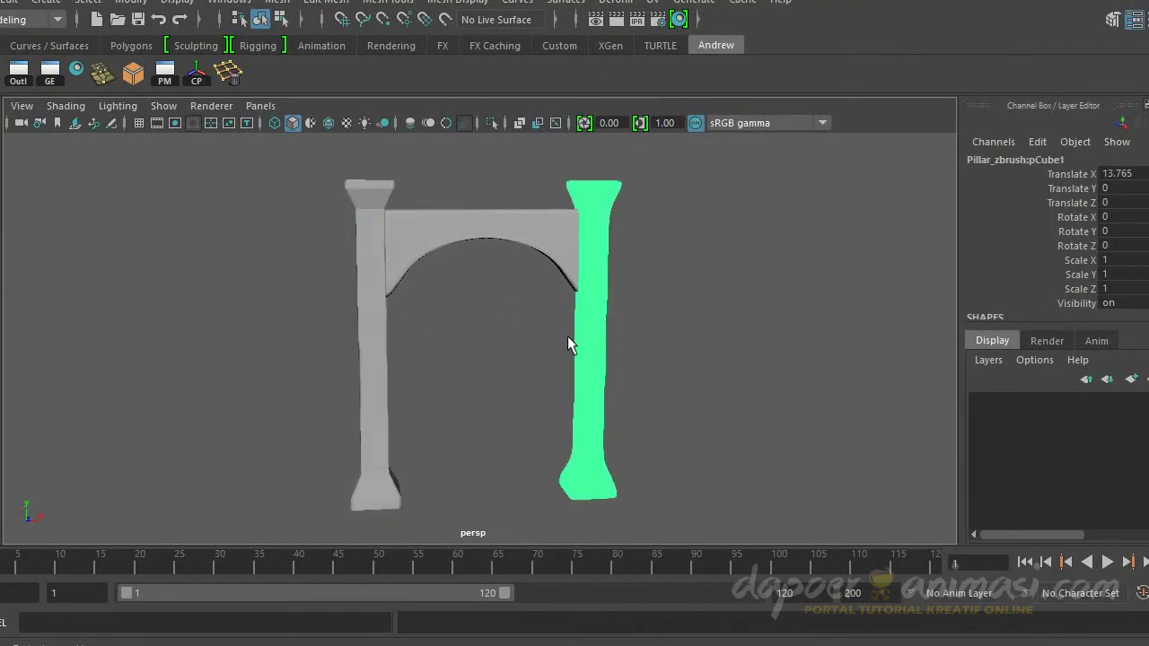
Step: Delete the right-hand pillar from the arch
{"action": "left_click", "coordinate": [713, 336]}
{"action": "scroll", "coordinate": [601, 339], "scroll_direction": "up", "scroll_amount": 5}
{"action": "left_click", "coordinate": [601, 346]}
{"action": "key", "text": "a"}
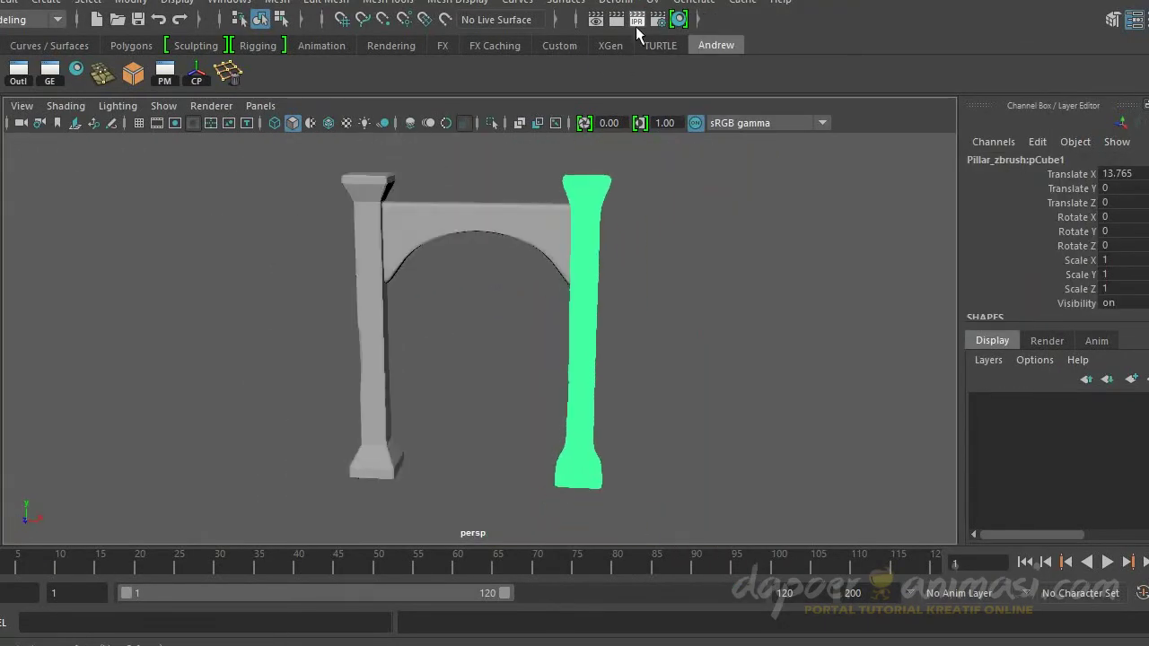
{"action": "left_click", "coordinate": [637, 19]}
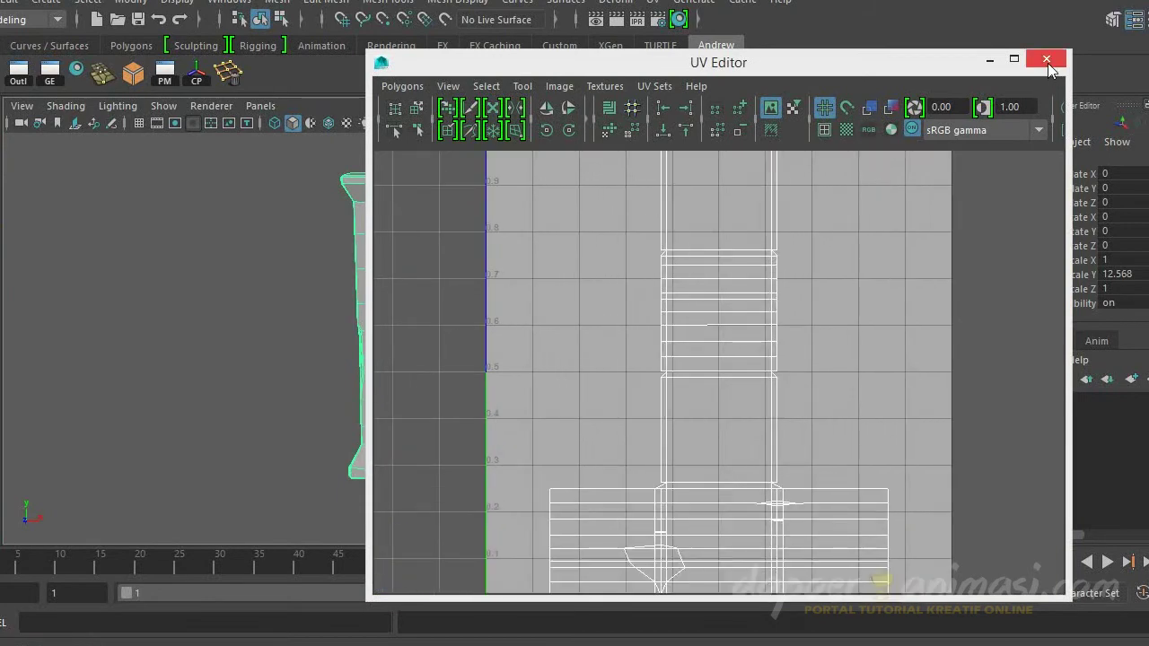
{"action": "left_click", "coordinate": [1045, 59]}
{"action": "left_click_drag", "start_coordinate": [657, 268], "coordinate": [595, 295], "text": "alt"}
{"action": "left_click", "coordinate": [636, 313]}
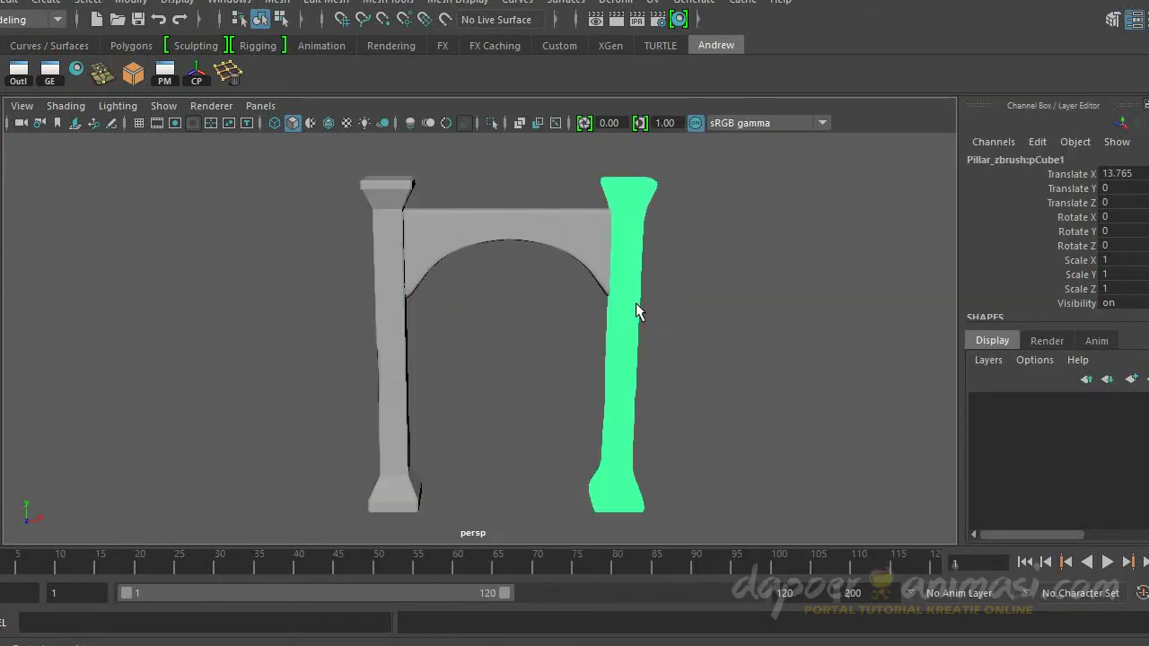
{"action": "key", "text": "Delete"}
Step: Give the left pillar a cylindrical UV projection, replacing an initial planar one
{"action": "left_click", "coordinate": [405, 402]}
{"action": "left_click", "coordinate": [615, 2]}
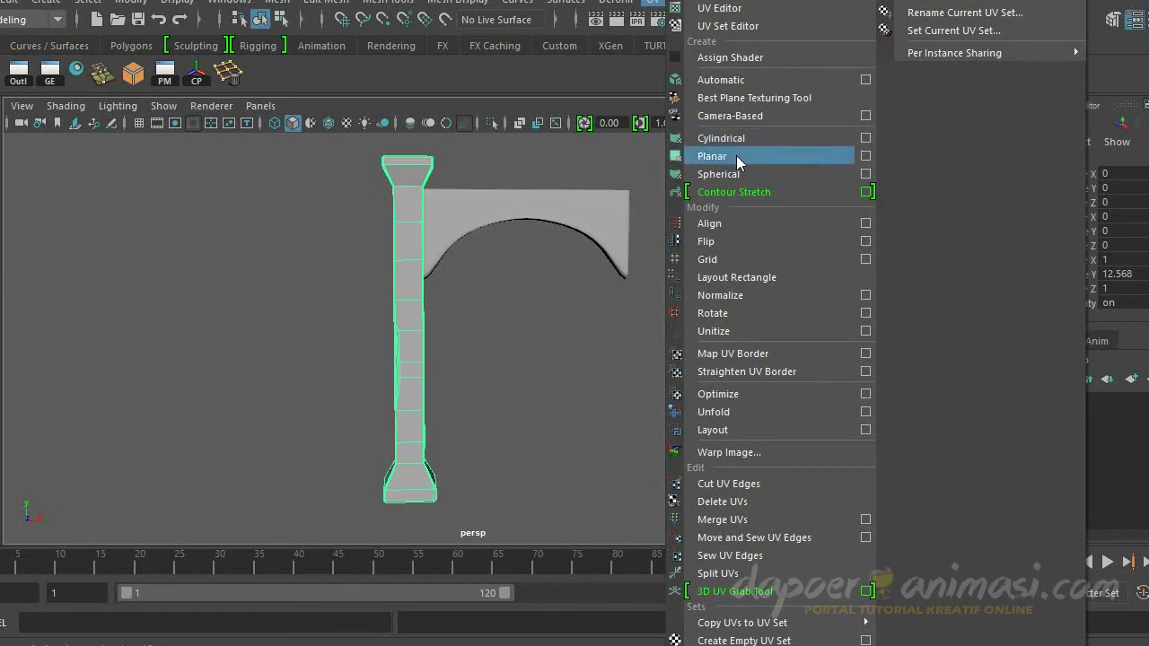
{"action": "left_click", "coordinate": [712, 157]}
{"action": "left_click", "coordinate": [655, 2]}
{"action": "left_click", "coordinate": [679, 9]}
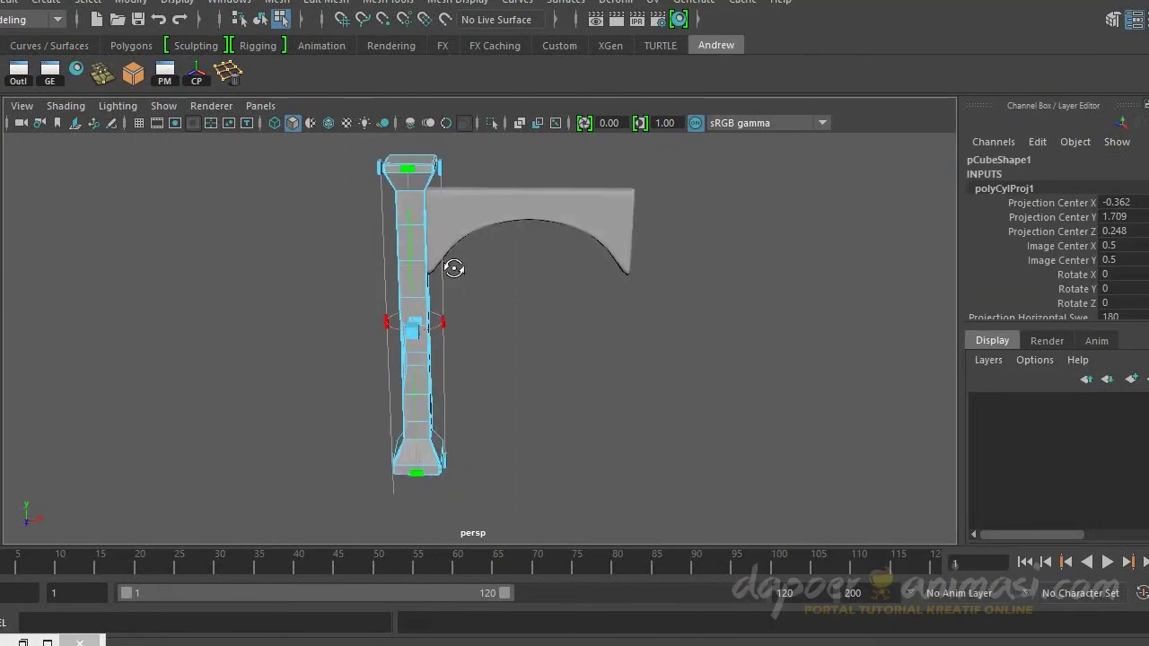
{"action": "mouse_move", "coordinate": [449, 269]}
{"action": "left_mouse_down", "text": "alt"}
{"action": "mouse_move", "coordinate": [542, 334]}
{"action": "mouse_move", "coordinate": [533, 295]}
{"action": "left_mouse_up", "text": "alt"}
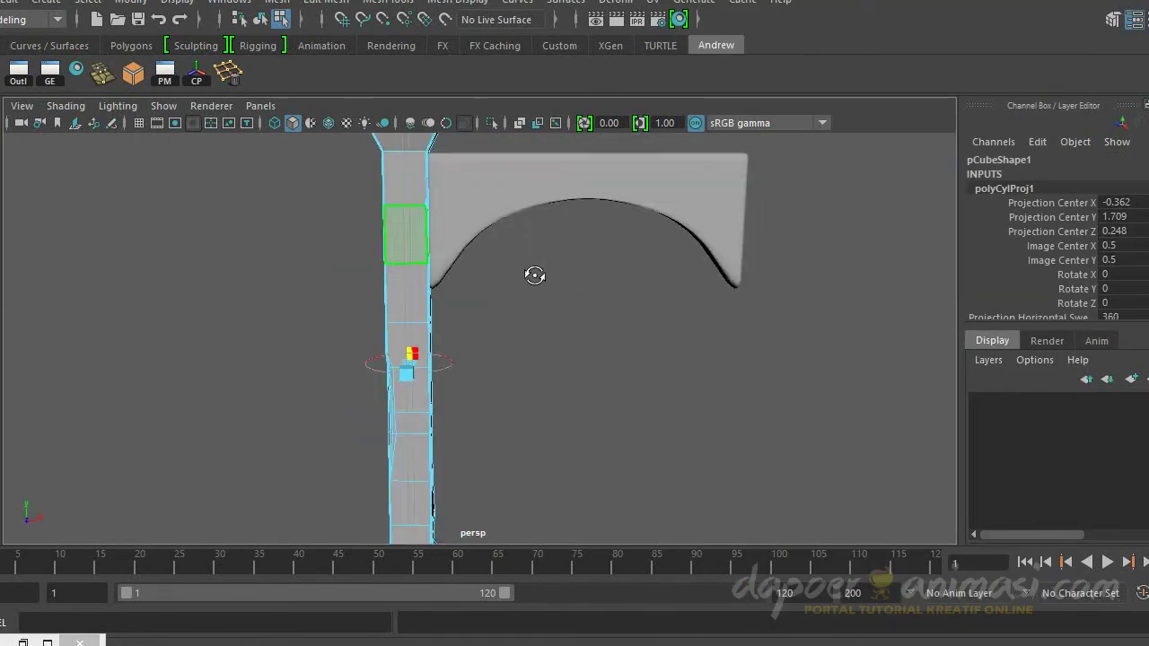
{"action": "scroll", "coordinate": [533, 295], "scroll_direction": "down", "scroll_amount": 3}
Step: Move and scale the pillar's UV shell so it fits inside the 0–1 square
{"action": "left_click", "coordinate": [655, 1]}
{"action": "left_click", "coordinate": [682, 9]}
{"action": "middle_click_drag", "start_coordinate": [826, 257], "coordinate": [719, 251], "text": "alt"}
{"action": "right_click_drag", "start_coordinate": [866, 235], "coordinate": [925, 235]}
{"action": "left_click", "coordinate": [913, 232]}
{"action": "scroll", "coordinate": [782, 215], "scroll_direction": "up", "scroll_amount": 2}
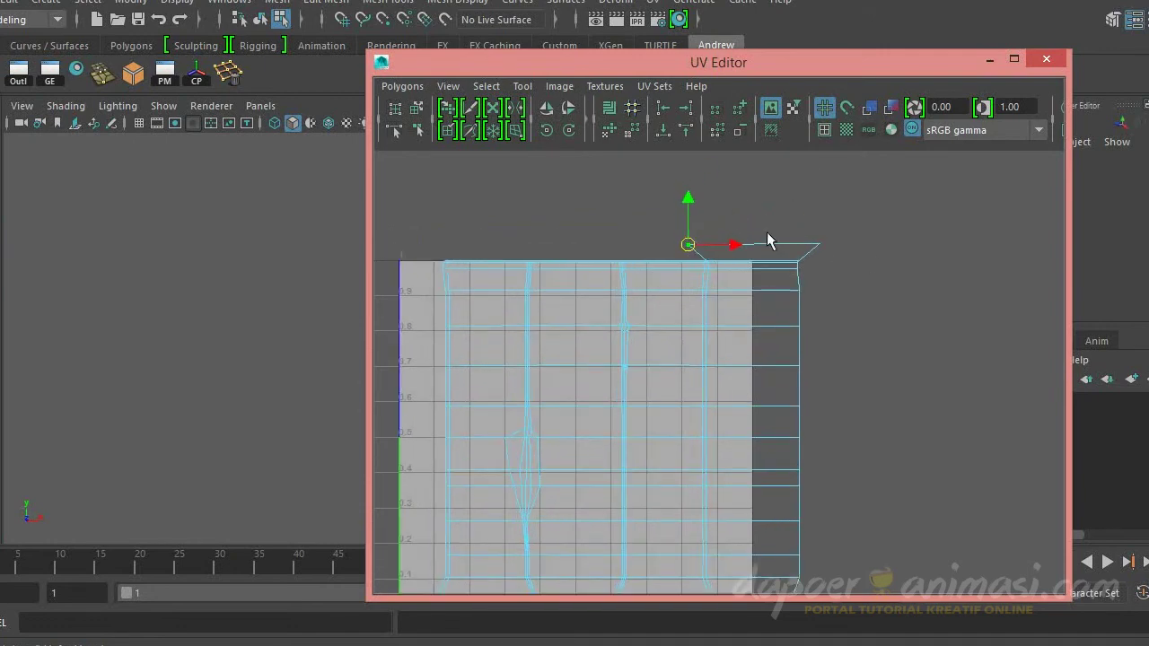
{"action": "middle_click_drag", "start_coordinate": [691, 247], "coordinate": [751, 295], "text": "alt"}
{"action": "scroll", "coordinate": [751, 296], "scroll_direction": "down", "scroll_amount": 1}
{"action": "left_click_drag", "start_coordinate": [502, 198], "coordinate": [808, 538]}
{"action": "left_click_drag", "start_coordinate": [720, 362], "coordinate": [649, 369]}
{"action": "key", "text": "r"}
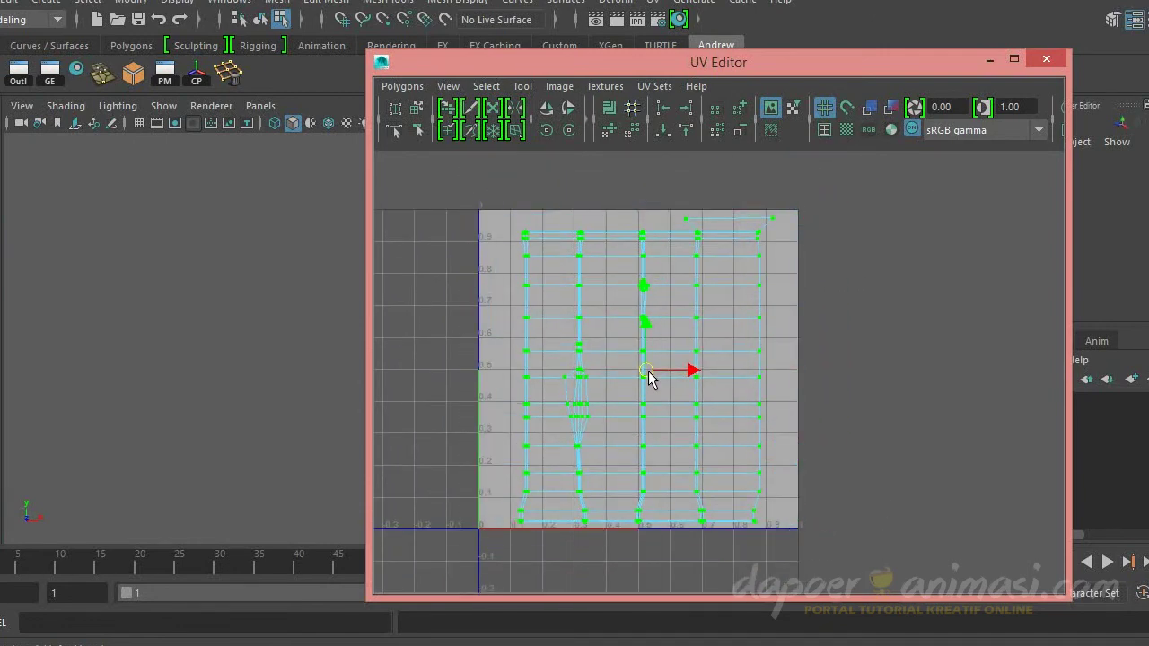
{"action": "left_click", "coordinate": [1045, 58]}
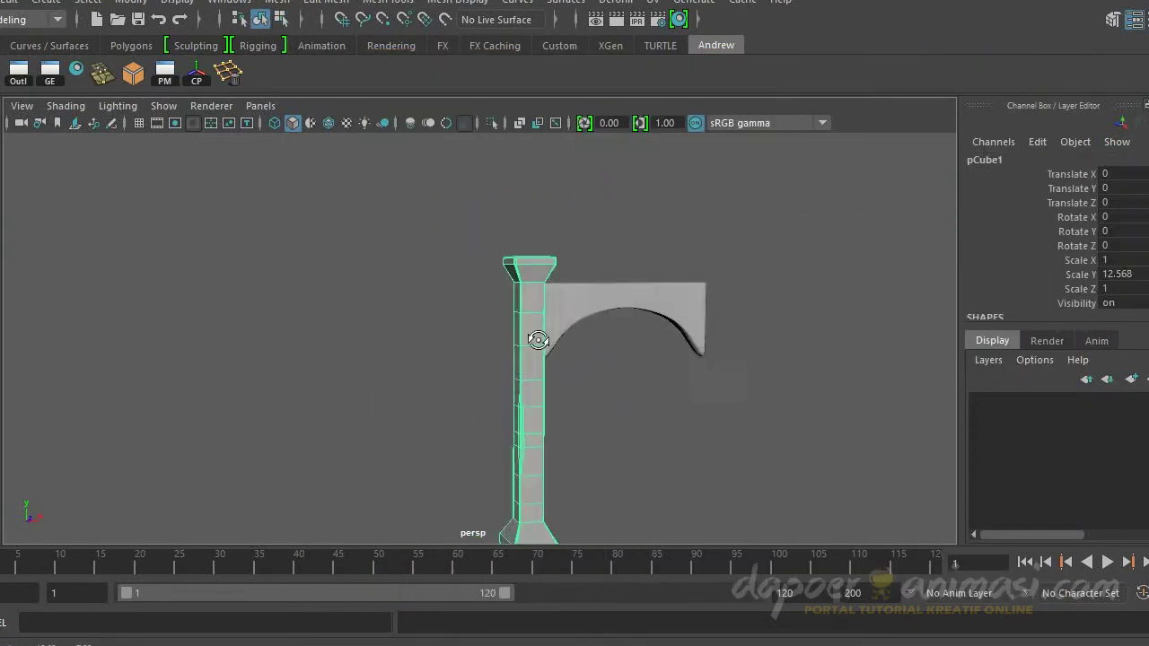
{"action": "key", "text": "f"}
Step: Save the scene as Pillar_Only
{"action": "left_click", "coordinate": [2, 1]}
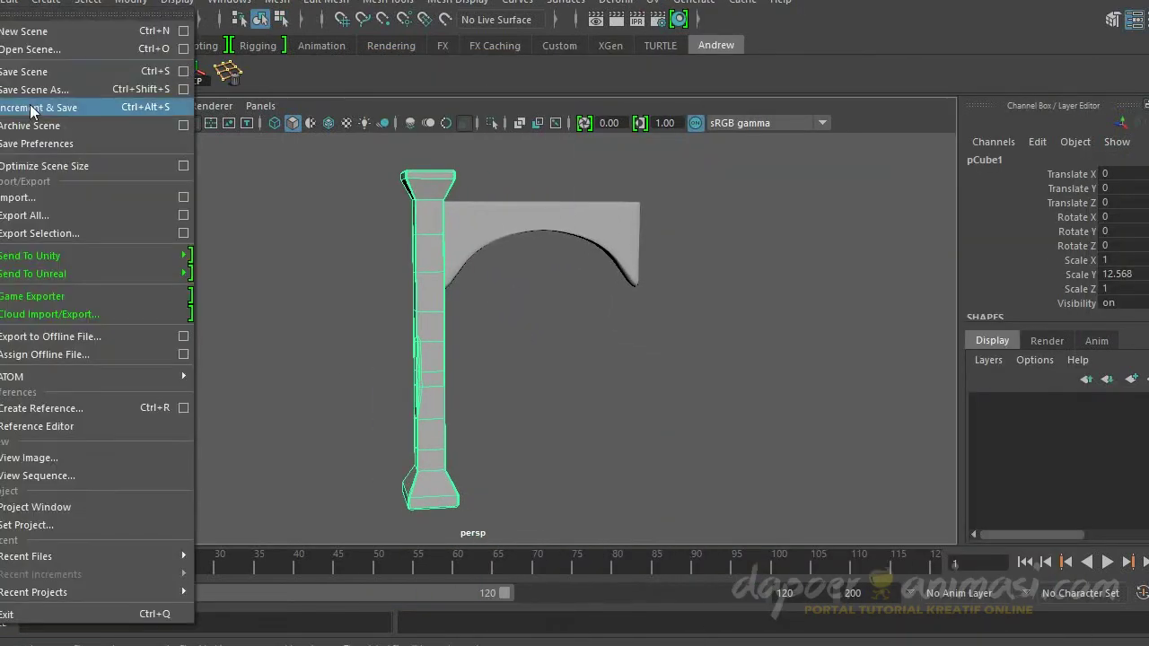
{"action": "left_click", "coordinate": [31, 110]}
{"action": "type", "text": "Only"}
{"action": "key", "text": "Return"}
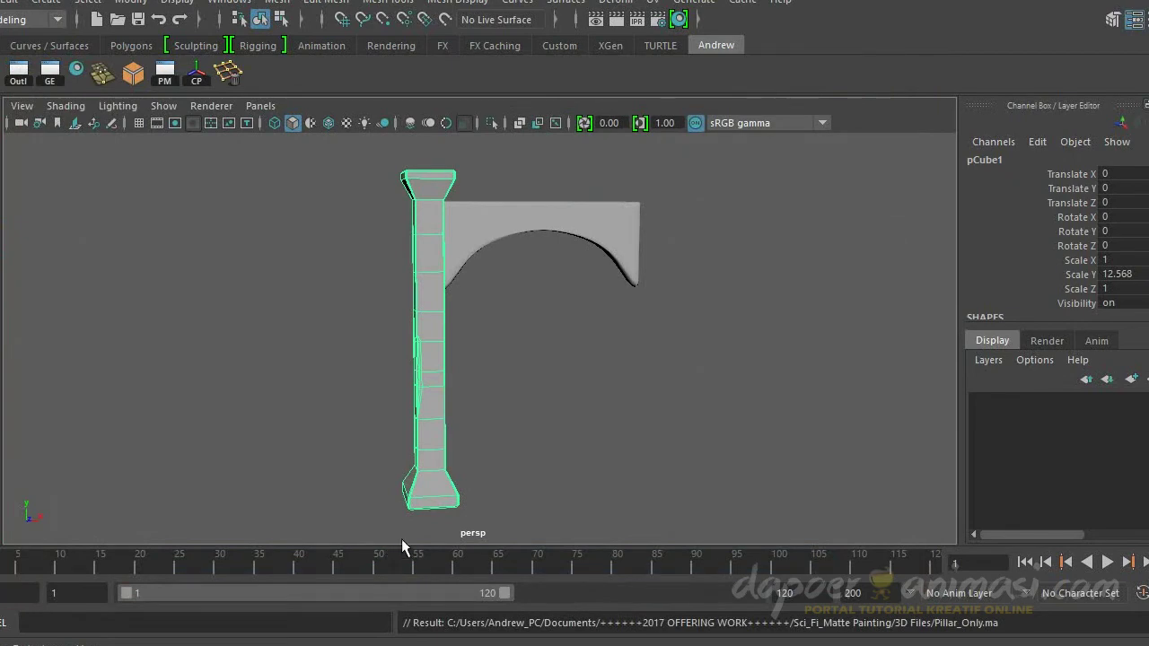
Step: Export the selected pillar to an OBJ file
{"action": "left_click", "coordinate": [4, 2]}
{"action": "left_click", "coordinate": [187, 256]}
{"action": "left_click", "coordinate": [563, 505]}
{"action": "left_click", "coordinate": [282, 295]}
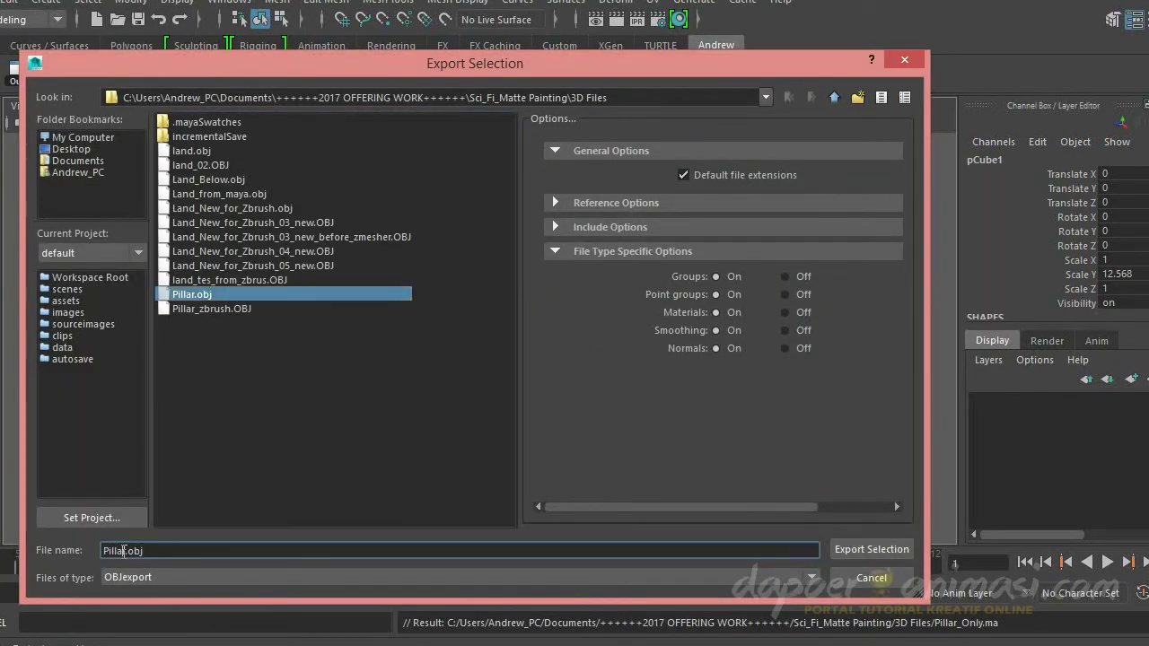
{"action": "key", "text": "Return"}
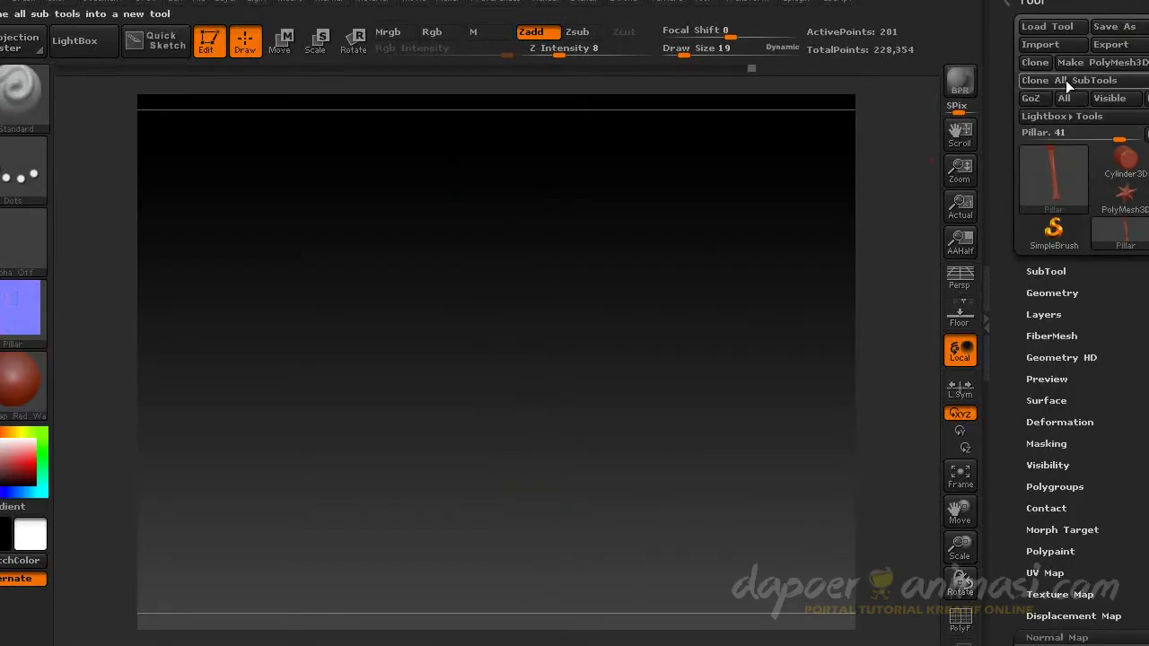
{"action": "left_click", "coordinate": [1040, 44]}
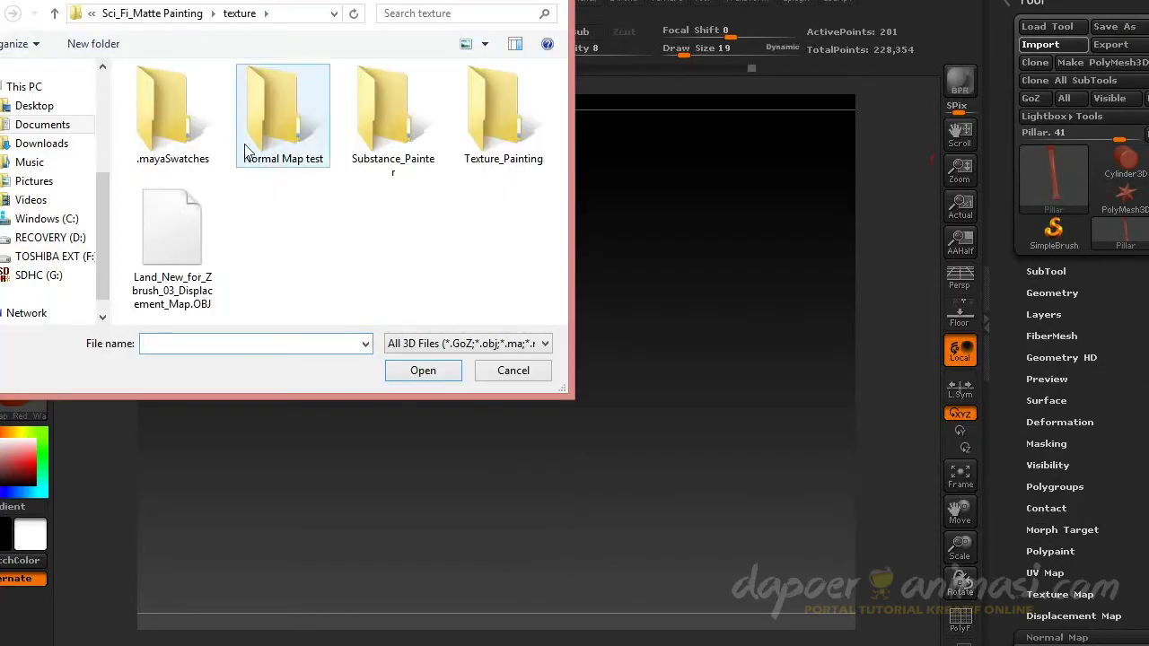
Step: Import Pillar_new.obj into ZBrush and raise it to its highest subdivision level
{"action": "scroll", "coordinate": [316, 131], "scroll_direction": "down", "scroll_amount": 5}
{"action": "double_click", "coordinate": [275, 170]}
{"action": "left_click", "coordinate": [753, 78]}
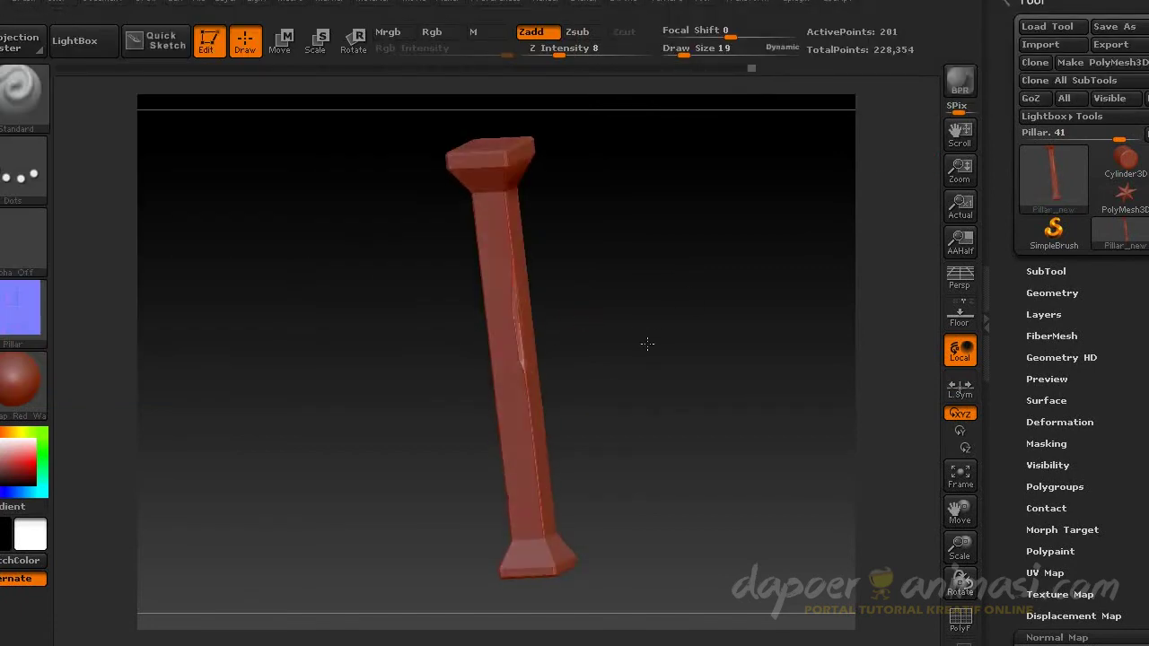
{"action": "left_click", "coordinate": [1051, 292]}
{"action": "left_click", "coordinate": [1055, 429]}
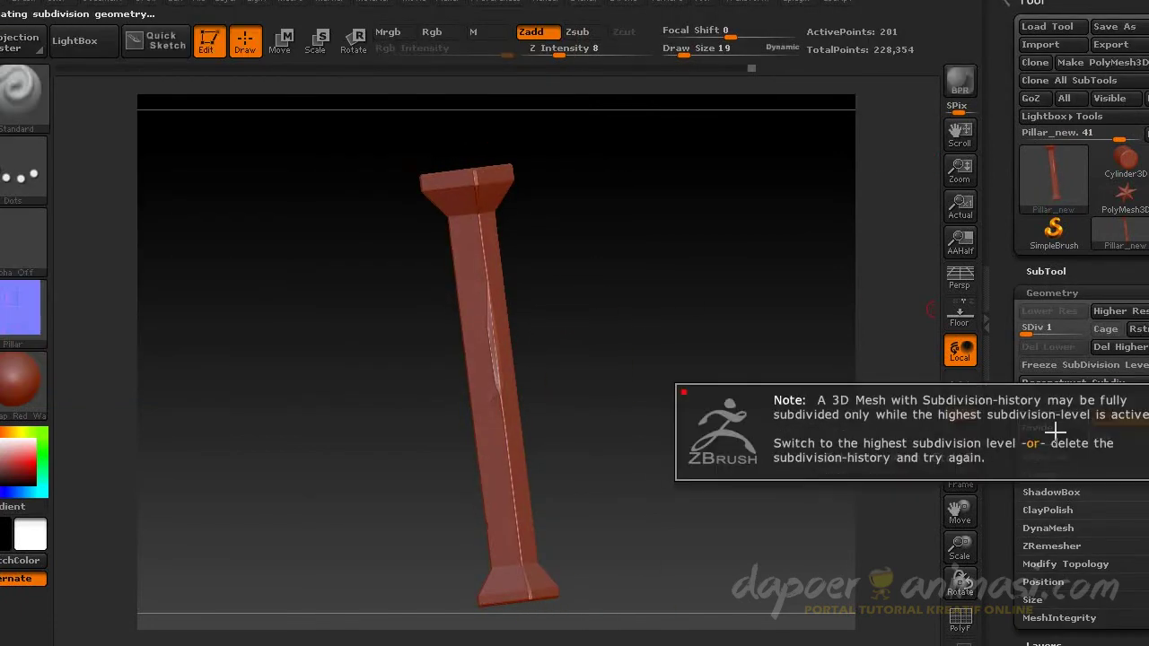
{"action": "left_click_drag", "start_coordinate": [1025, 328], "coordinate": [1087, 328]}
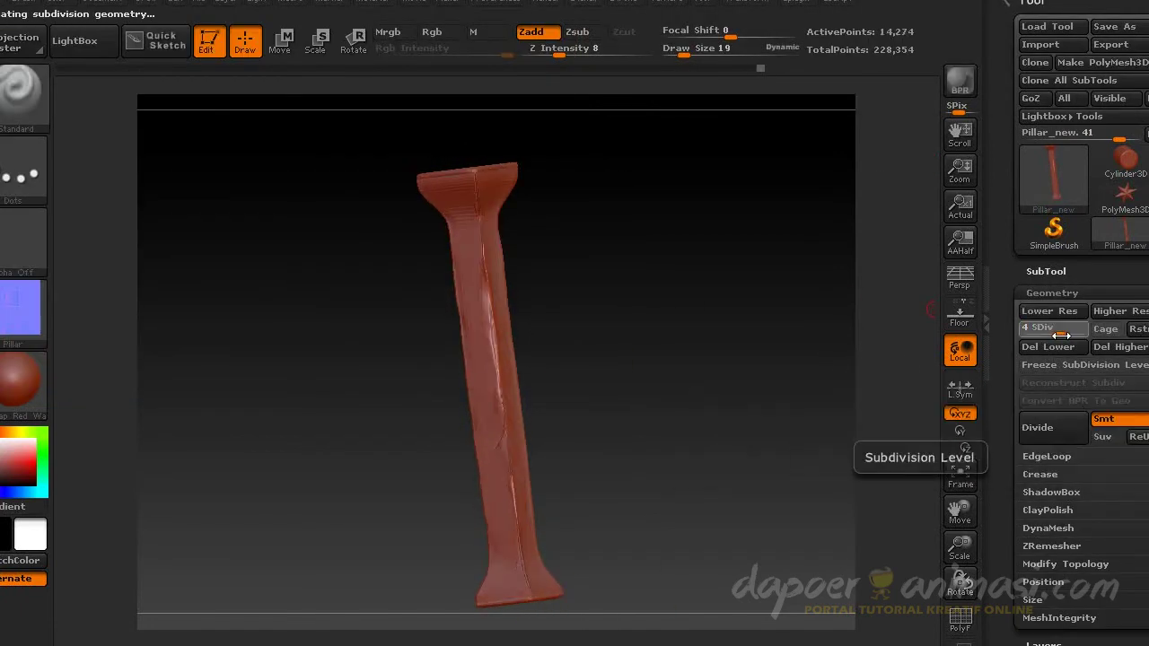
Step: Orbit the pillar to inspect its shaft, seam, flared top and flared base
{"action": "mouse_move", "coordinate": [615, 290]}
{"action": "left_mouse_down"}
{"action": "mouse_move", "coordinate": [664, 328]}
{"action": "mouse_move", "coordinate": [731, 282]}
{"action": "mouse_move", "coordinate": [479, 305]}
{"action": "mouse_move", "coordinate": [591, 369]}
{"action": "mouse_move", "coordinate": [526, 410]}
{"action": "left_mouse_up"}
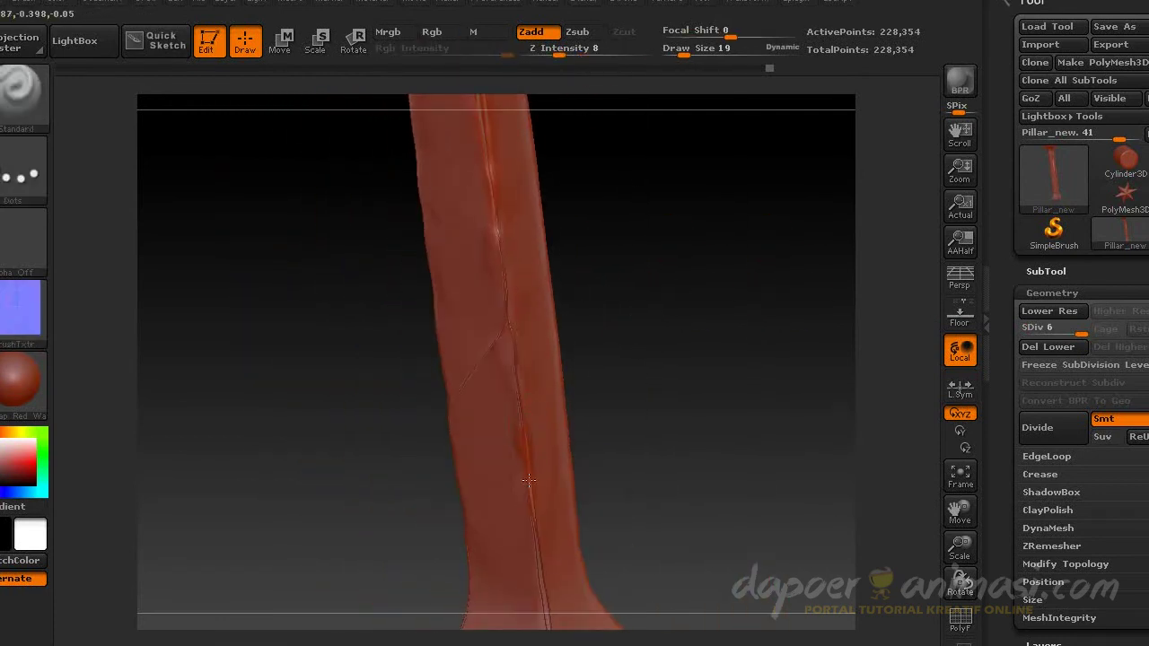
{"action": "left_click_drag", "start_coordinate": [502, 219], "coordinate": [509, 391]}
{"action": "mouse_move", "coordinate": [496, 305]}
{"action": "left_mouse_down"}
{"action": "mouse_move", "coordinate": [610, 313]}
{"action": "mouse_move", "coordinate": [288, 333]}
{"action": "mouse_move", "coordinate": [226, 323]}
{"action": "mouse_move", "coordinate": [357, 346]}
{"action": "mouse_move", "coordinate": [464, 340]}
{"action": "mouse_move", "coordinate": [410, 317]}
{"action": "mouse_move", "coordinate": [358, 335]}
{"action": "left_mouse_up"}
{"action": "mouse_move", "coordinate": [680, 269]}
{"action": "left_mouse_down"}
{"action": "mouse_move", "coordinate": [701, 283]}
{"action": "mouse_move", "coordinate": [664, 289]}
{"action": "left_mouse_up"}
{"action": "mouse_move", "coordinate": [524, 511]}
{"action": "left_mouse_down"}
{"action": "mouse_move", "coordinate": [616, 198]}
{"action": "mouse_move", "coordinate": [505, 389]}
{"action": "mouse_move", "coordinate": [615, 389]}
{"action": "mouse_move", "coordinate": [493, 397]}
{"action": "left_mouse_up"}
{"action": "mouse_move", "coordinate": [497, 259]}
{"action": "left_mouse_down"}
{"action": "mouse_move", "coordinate": [551, 302]}
{"action": "mouse_move", "coordinate": [475, 255]}
{"action": "mouse_move", "coordinate": [652, 356]}
{"action": "left_mouse_up"}
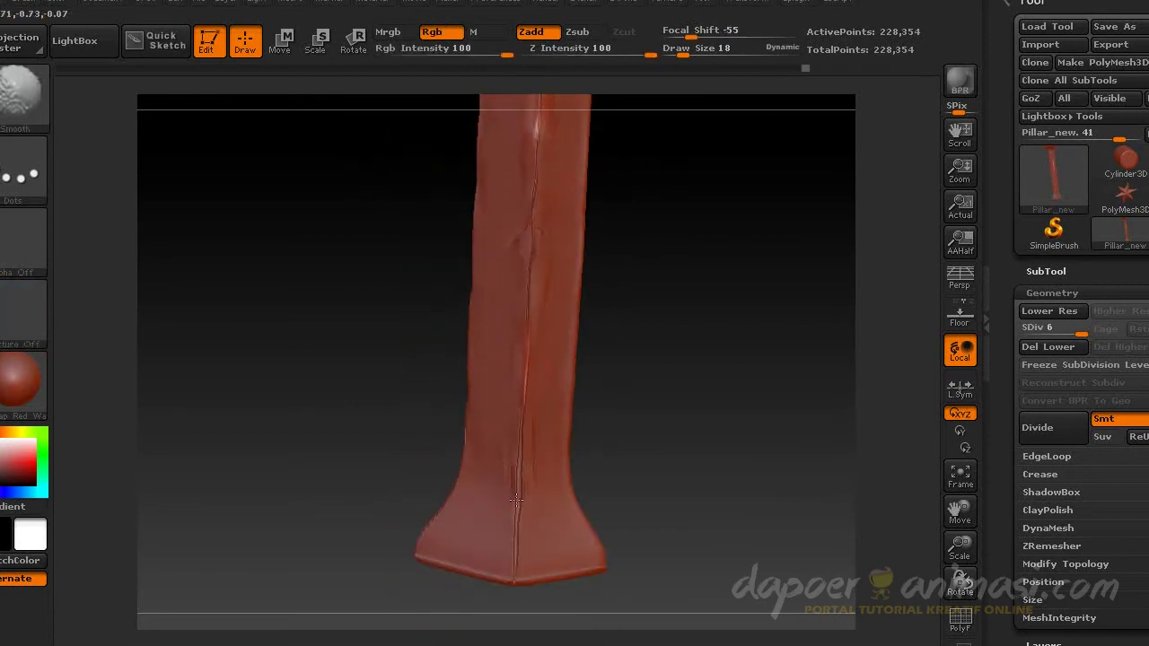
{"action": "left_click_drag", "start_coordinate": [421, 379], "coordinate": [462, 422]}
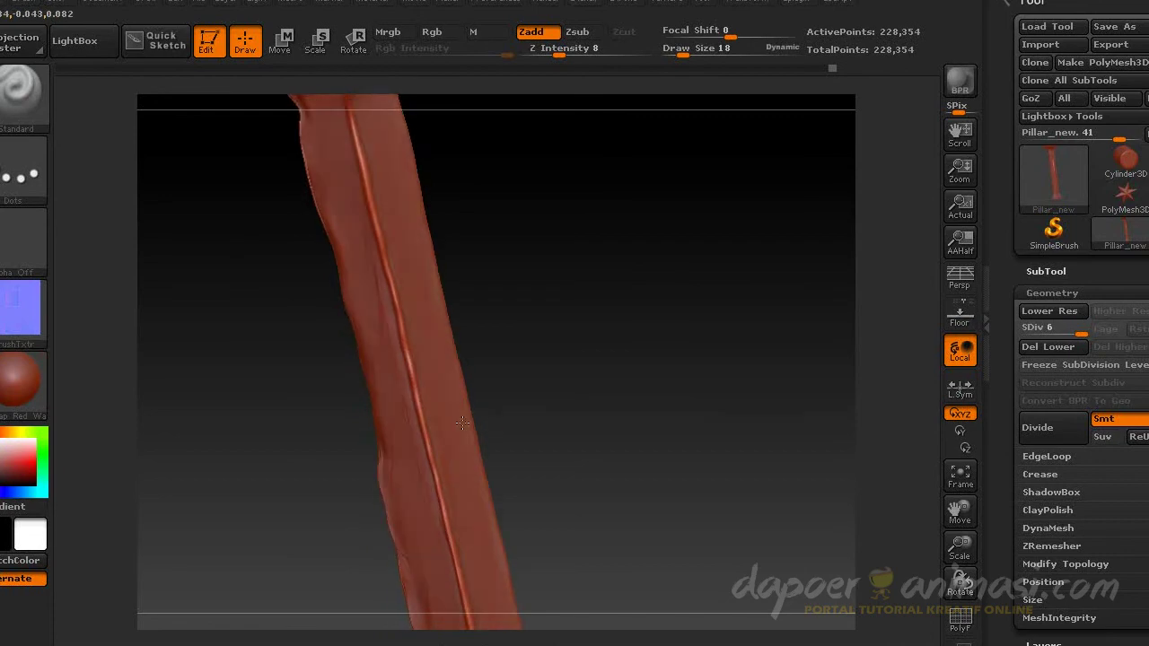
{"action": "mouse_move", "coordinate": [362, 194]}
{"action": "left_mouse_down"}
{"action": "mouse_move", "coordinate": [619, 243]}
{"action": "mouse_move", "coordinate": [541, 498]}
{"action": "mouse_move", "coordinate": [376, 448]}
{"action": "left_mouse_up"}
{"action": "mouse_move", "coordinate": [346, 357]}
{"action": "left_mouse_down"}
{"action": "mouse_move", "coordinate": [580, 428]}
{"action": "mouse_move", "coordinate": [444, 464]}
{"action": "left_mouse_up"}
{"action": "mouse_move", "coordinate": [410, 324]}
{"action": "left_mouse_down"}
{"action": "mouse_move", "coordinate": [554, 331]}
{"action": "mouse_move", "coordinate": [375, 285]}
{"action": "left_mouse_up"}
{"action": "mouse_move", "coordinate": [441, 476]}
{"action": "left_mouse_down"}
{"action": "mouse_move", "coordinate": [557, 397]}
{"action": "mouse_move", "coordinate": [544, 216]}
{"action": "left_mouse_up"}
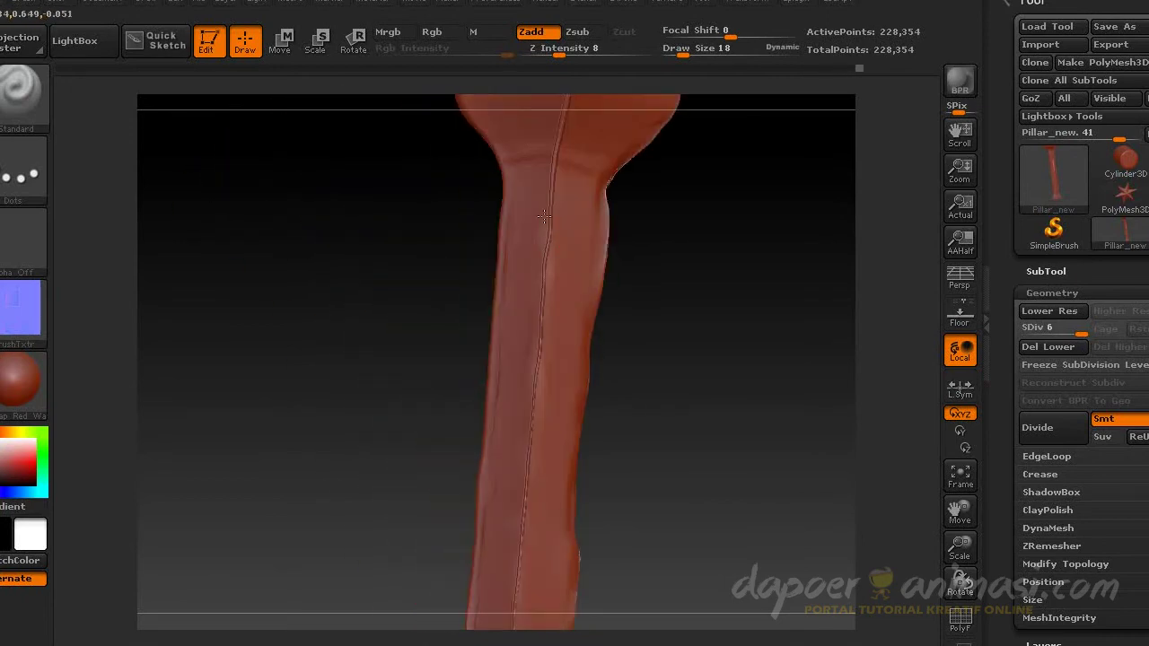
{"action": "left_click_drag", "start_coordinate": [533, 479], "coordinate": [539, 301]}
{"action": "mouse_move", "coordinate": [536, 422]}
{"action": "left_mouse_down"}
{"action": "mouse_move", "coordinate": [610, 307]}
{"action": "mouse_move", "coordinate": [371, 359]}
{"action": "mouse_move", "coordinate": [517, 201]}
{"action": "left_mouse_up"}
{"action": "mouse_move", "coordinate": [464, 371]}
{"action": "left_mouse_down"}
{"action": "mouse_move", "coordinate": [659, 333]}
{"action": "mouse_move", "coordinate": [484, 375]}
{"action": "left_mouse_up"}
{"action": "mouse_move", "coordinate": [440, 468]}
{"action": "left_mouse_down"}
{"action": "mouse_move", "coordinate": [597, 239]}
{"action": "mouse_move", "coordinate": [636, 415]}
{"action": "mouse_move", "coordinate": [467, 251]}
{"action": "mouse_move", "coordinate": [371, 315]}
{"action": "mouse_move", "coordinate": [528, 380]}
{"action": "mouse_move", "coordinate": [628, 358]}
{"action": "left_mouse_up"}
Step: Give the brush the star-shaped alpha and switch to the mask-painting brush
{"action": "left_click", "coordinate": [23, 241]}
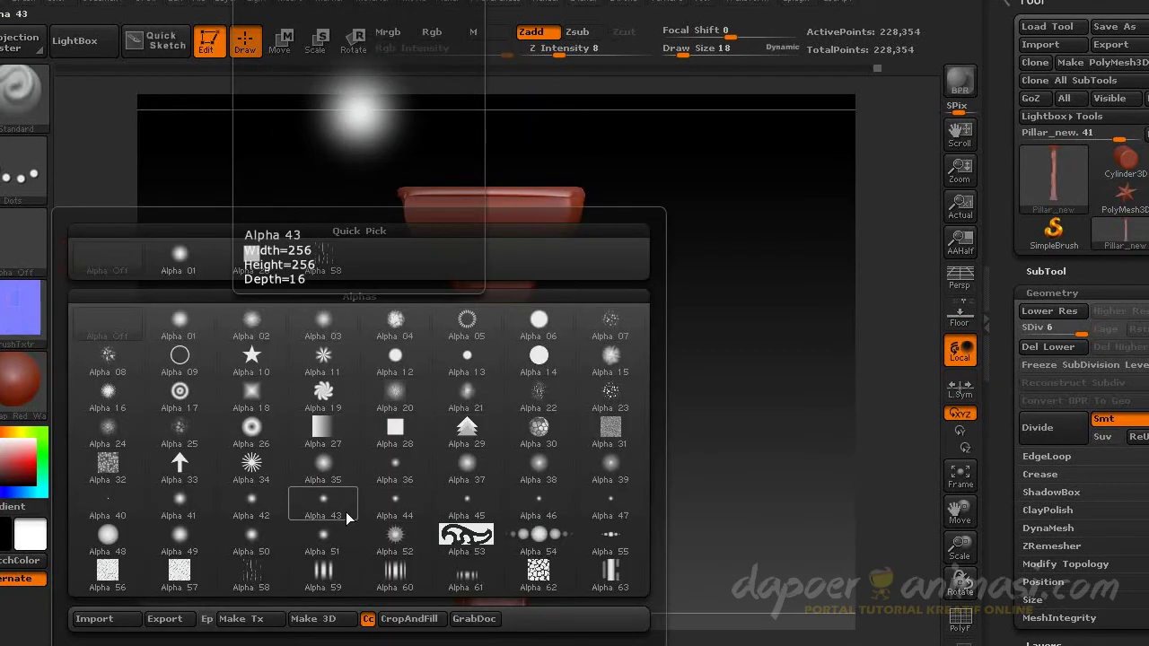
{"action": "left_click", "coordinate": [234, 377]}
{"action": "left_click", "coordinate": [22, 240]}
{"action": "left_click", "coordinate": [271, 253]}
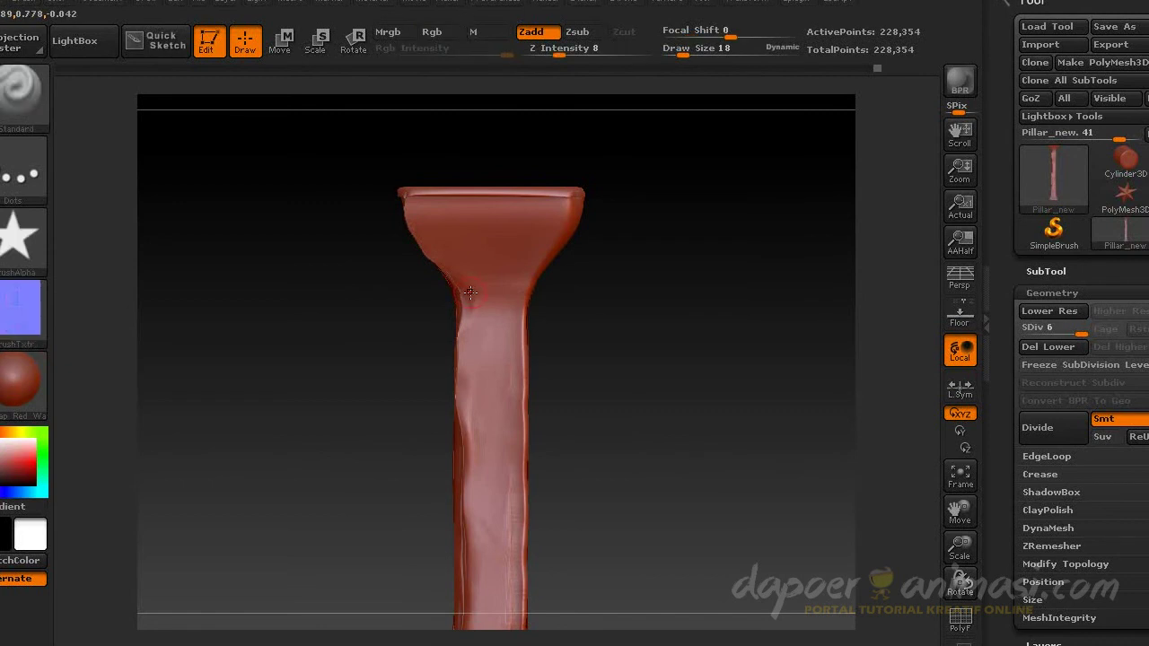
{"action": "key", "text": "ctrl"}
Step: Fit the upright pillar to the canvas and set the brush alpha to none
{"action": "mouse_move", "coordinate": [404, 298]}
{"action": "left_mouse_down"}
{"action": "mouse_move", "coordinate": [539, 300]}
{"action": "mouse_move", "coordinate": [471, 293]}
{"action": "mouse_move", "coordinate": [419, 297]}
{"action": "mouse_move", "coordinate": [547, 303]}
{"action": "mouse_move", "coordinate": [543, 312]}
{"action": "mouse_move", "coordinate": [600, 192]}
{"action": "mouse_move", "coordinate": [502, 359]}
{"action": "mouse_move", "coordinate": [436, 397]}
{"action": "mouse_move", "coordinate": [478, 413]}
{"action": "mouse_move", "coordinate": [331, 414]}
{"action": "mouse_move", "coordinate": [416, 418]}
{"action": "mouse_move", "coordinate": [433, 318]}
{"action": "left_mouse_up"}
{"action": "key", "text": "f"}
{"action": "left_click_drag", "start_coordinate": [506, 373], "coordinate": [508, 380]}
{"action": "left_click", "coordinate": [24, 238]}
{"action": "left_click", "coordinate": [120, 257]}
Step: Check the pillar's cap and shaft from several angles, then drop SDiv to 1
{"action": "mouse_move", "coordinate": [426, 263]}
{"action": "left_mouse_down"}
{"action": "mouse_move", "coordinate": [390, 298]}
{"action": "mouse_move", "coordinate": [640, 308]}
{"action": "mouse_move", "coordinate": [477, 285]}
{"action": "left_mouse_up"}
{"action": "left_click_drag", "start_coordinate": [466, 356], "coordinate": [432, 324]}
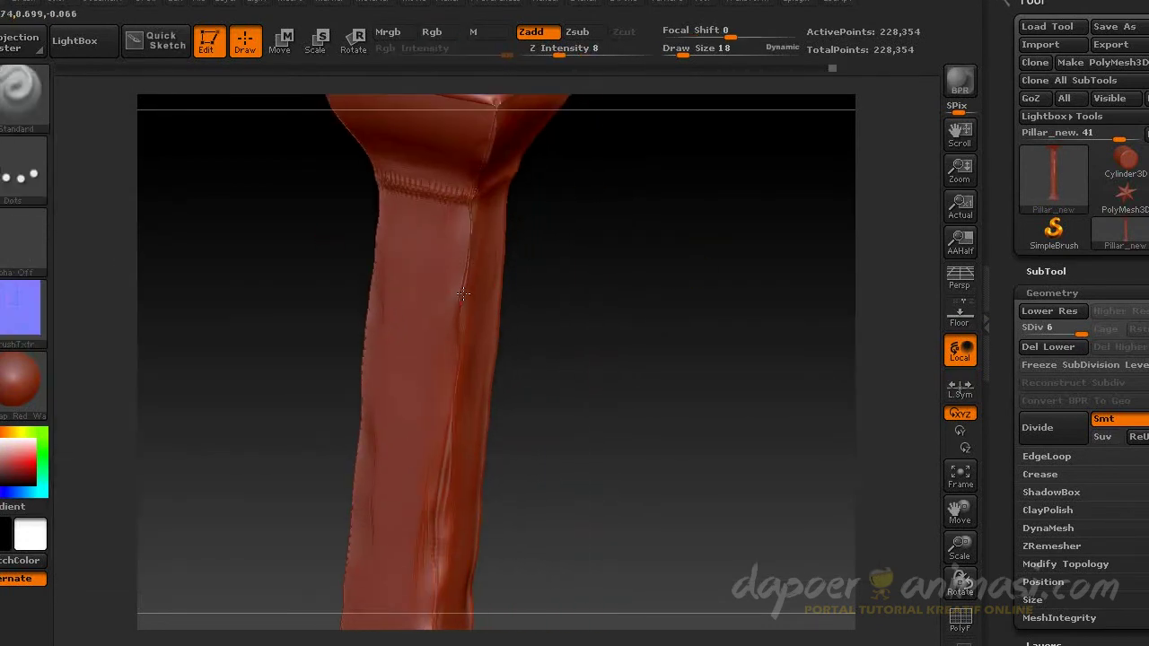
{"action": "left_click_drag", "start_coordinate": [548, 468], "coordinate": [476, 327]}
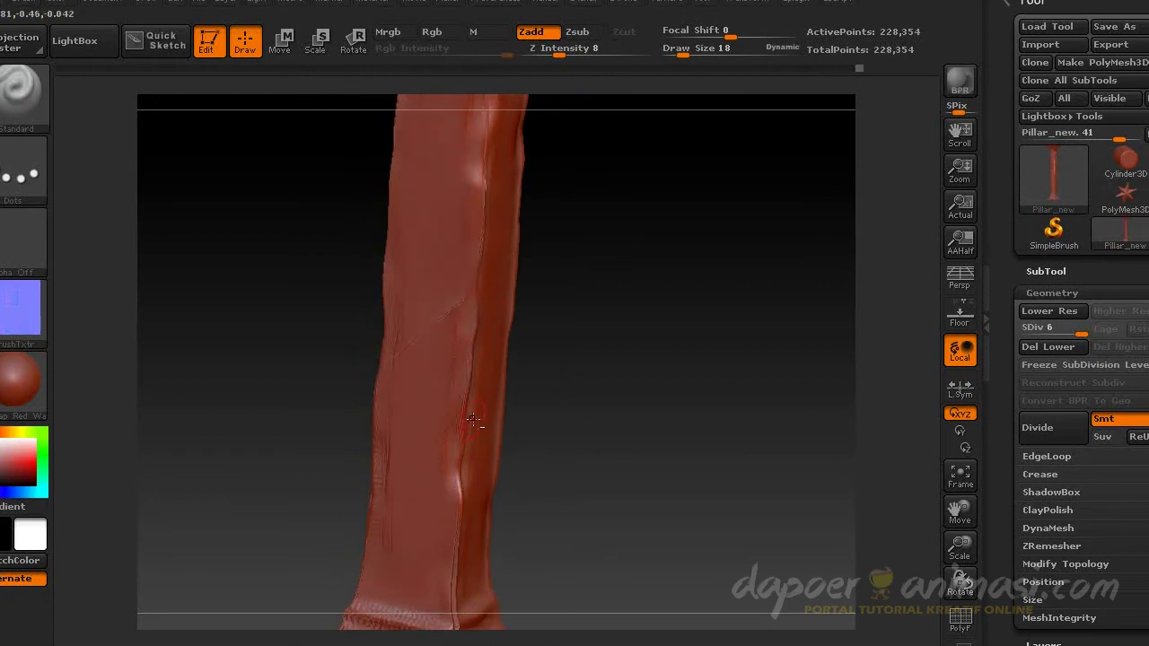
{"action": "mouse_move", "coordinate": [458, 523]}
{"action": "left_mouse_down"}
{"action": "mouse_move", "coordinate": [379, 238]}
{"action": "mouse_move", "coordinate": [594, 346]}
{"action": "mouse_move", "coordinate": [687, 351]}
{"action": "mouse_move", "coordinate": [433, 512]}
{"action": "mouse_move", "coordinate": [490, 398]}
{"action": "left_mouse_up"}
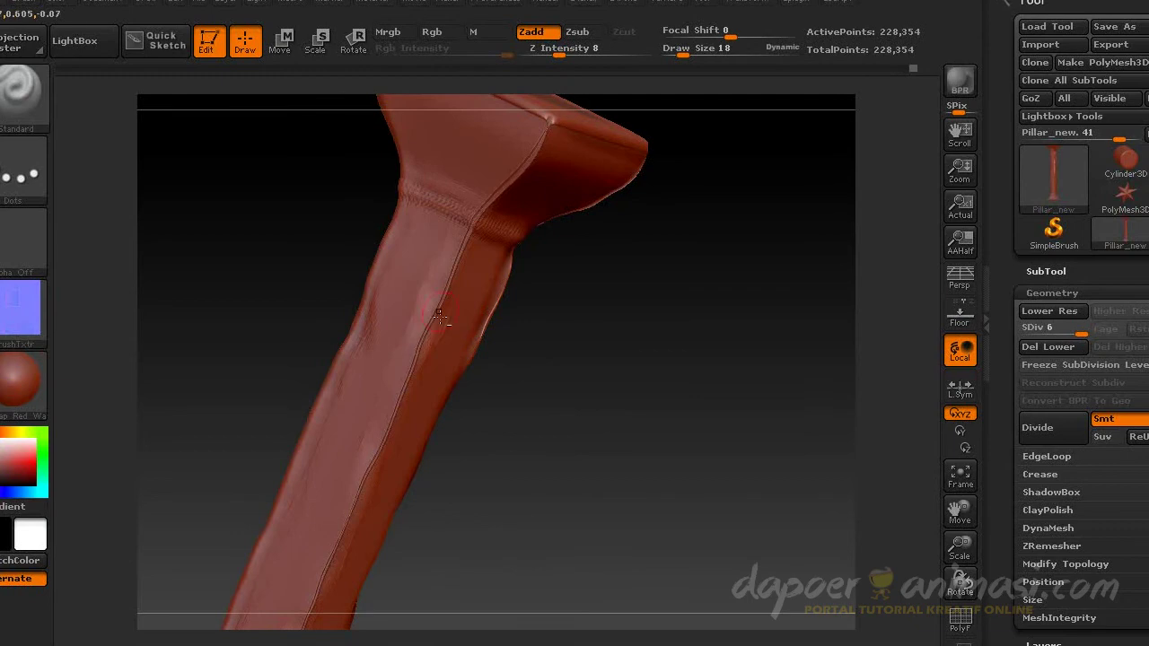
{"action": "mouse_move", "coordinate": [459, 266]}
{"action": "left_mouse_down"}
{"action": "mouse_move", "coordinate": [607, 398]}
{"action": "mouse_move", "coordinate": [610, 239]}
{"action": "mouse_move", "coordinate": [677, 227]}
{"action": "left_mouse_up"}
{"action": "left_click_drag", "start_coordinate": [1081, 333], "coordinate": [1023, 328]}
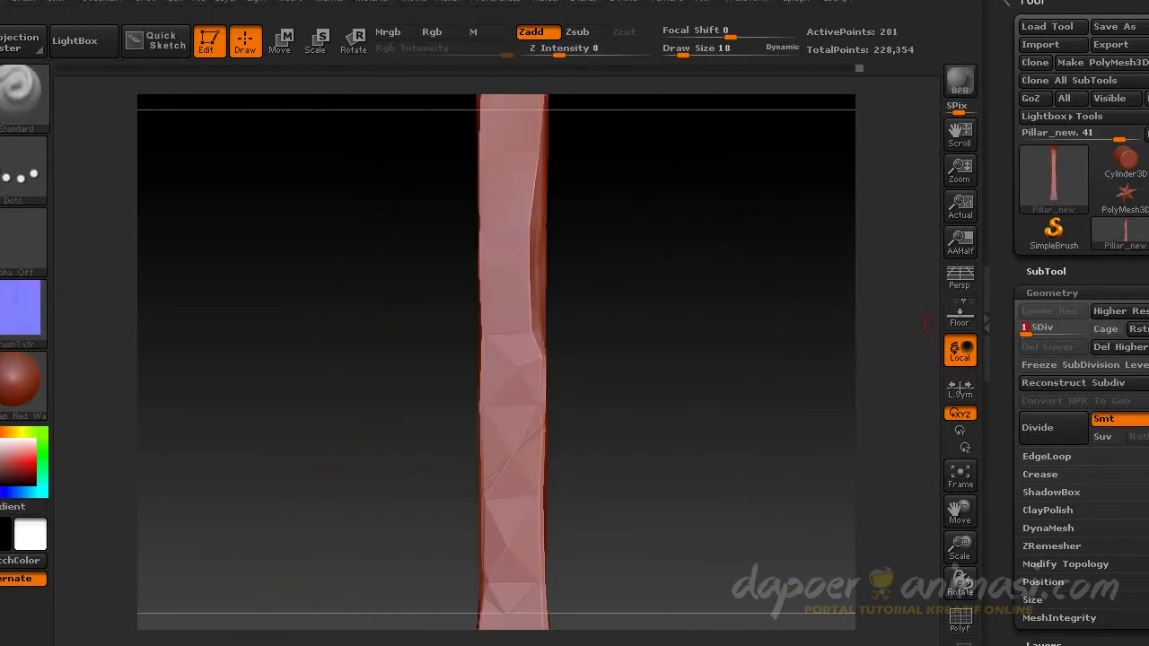
Step: Create the pillar's tangent normal map and clone it into the texture library
{"action": "scroll", "coordinate": [1076, 404], "scroll_direction": "down", "scroll_amount": 10}
{"action": "scroll", "coordinate": [1077, 404], "scroll_direction": "down", "scroll_amount": 1}
{"action": "left_click", "coordinate": [1059, 472]}
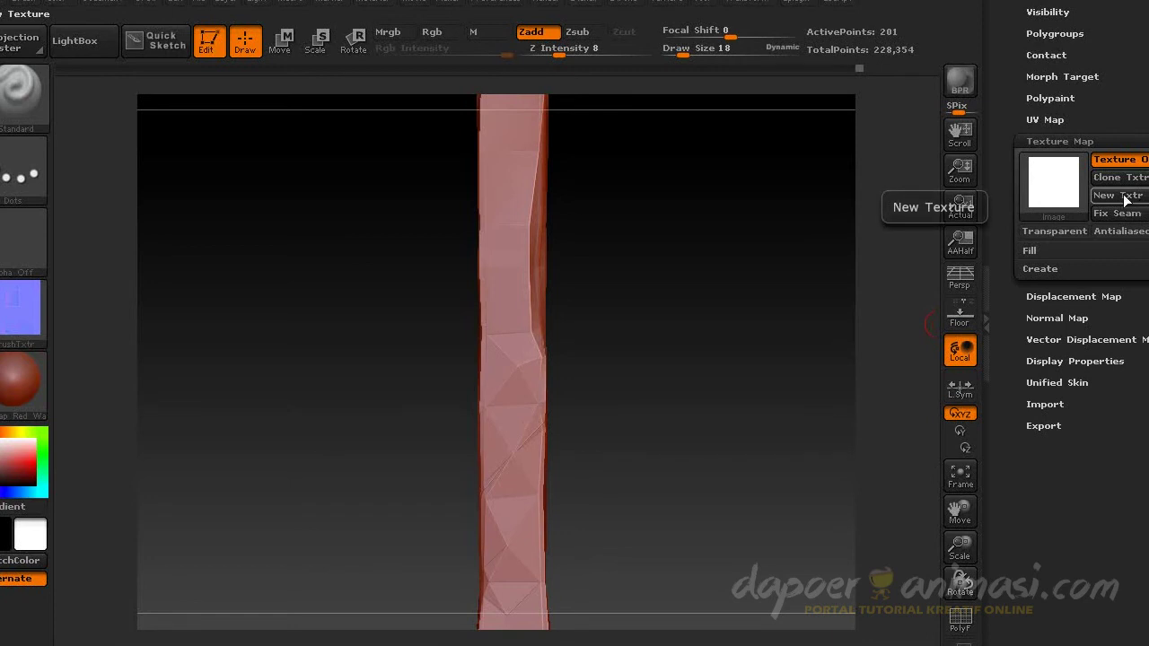
{"action": "left_click", "coordinate": [1088, 315]}
{"action": "left_click", "coordinate": [1086, 142]}
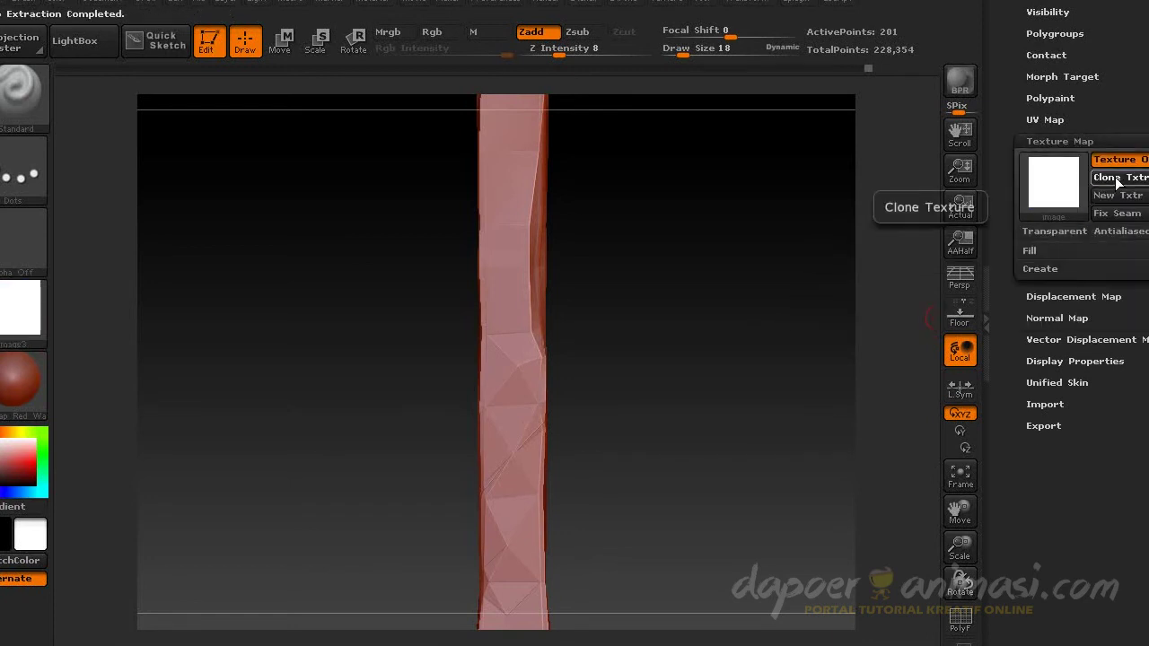
{"action": "left_click", "coordinate": [1078, 316]}
{"action": "left_click", "coordinate": [1115, 202]}
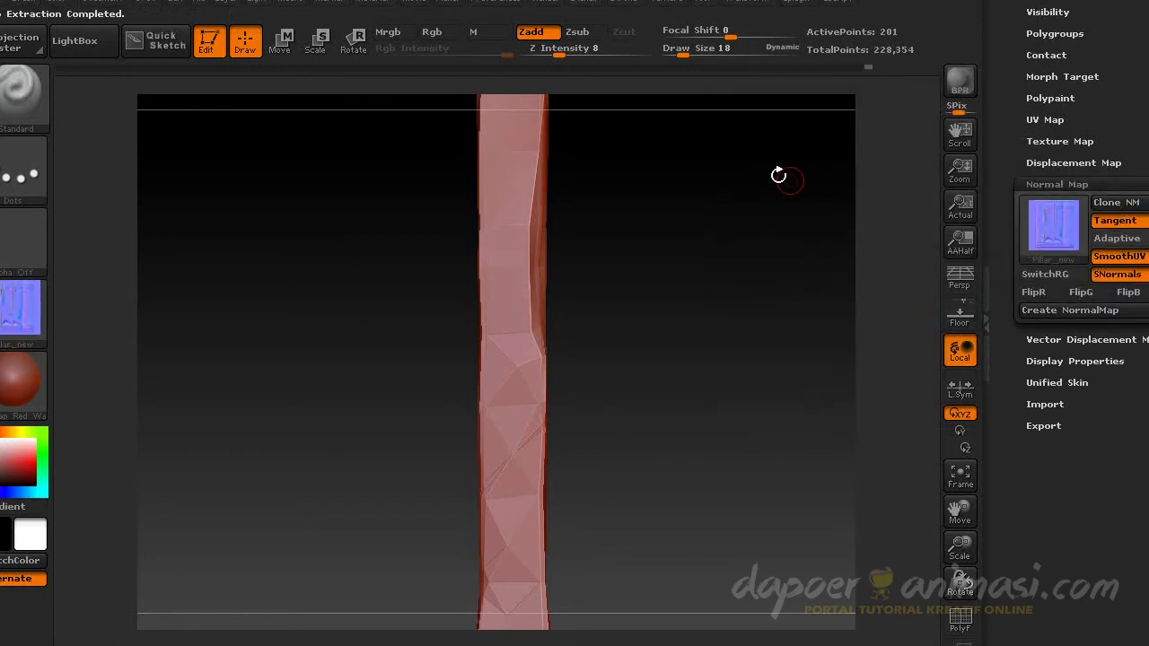
Step: Export the cloned normal map texture as a JPEG named Pillar_new
{"action": "left_click", "coordinate": [664, 3]}
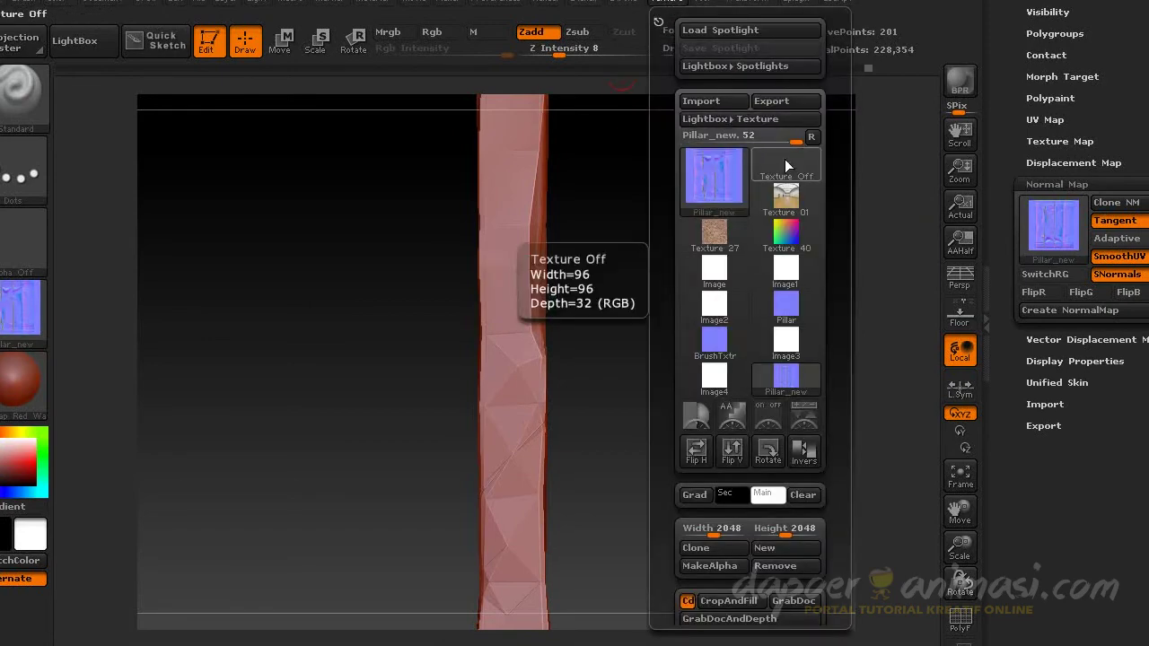
{"action": "left_click", "coordinate": [771, 100]}
{"action": "left_click", "coordinate": [423, 371]}
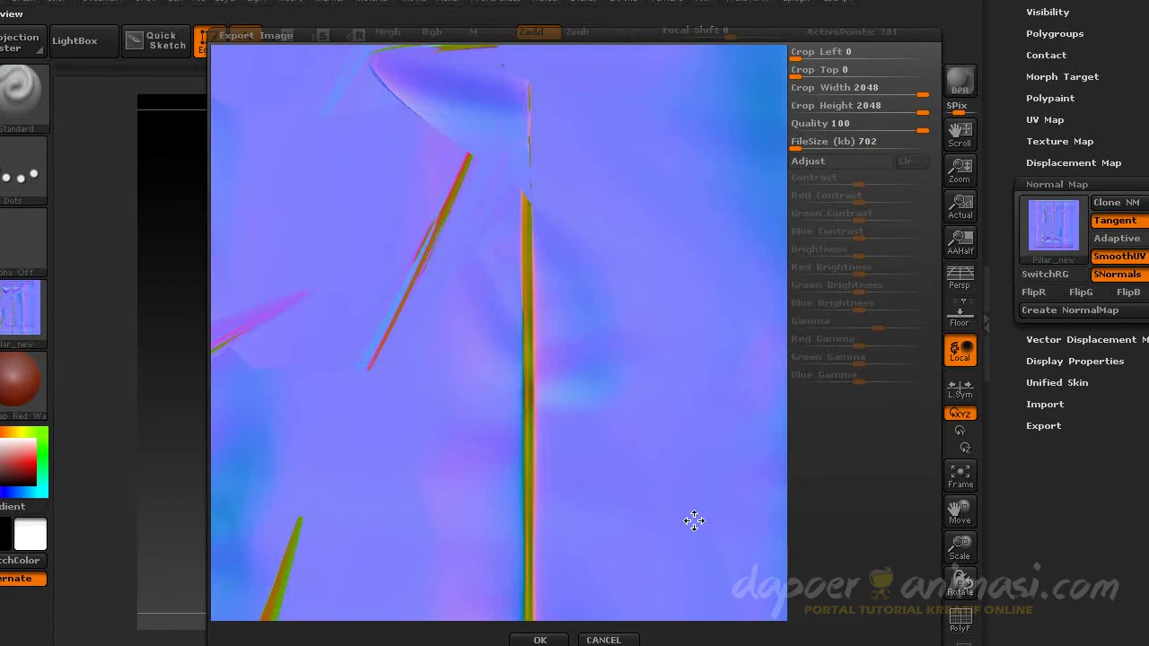
{"action": "left_click", "coordinate": [541, 640]}
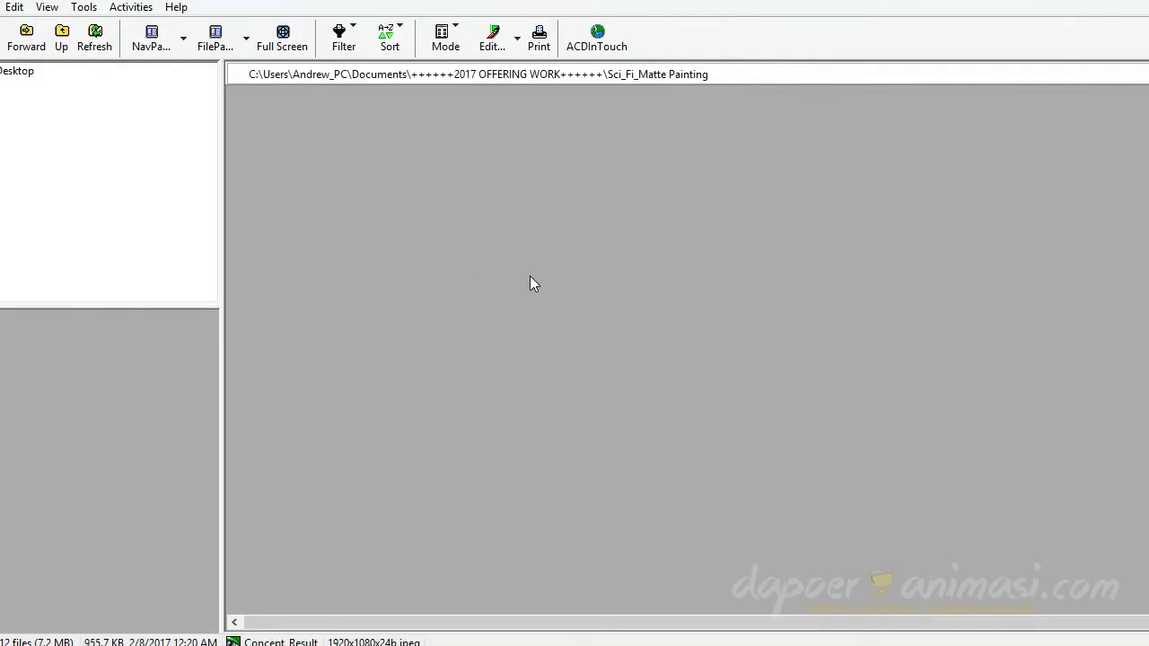
Step: In ACDSee, open the texture folder and view Pillar_normal_map at full size
{"action": "double_click", "coordinate": [697, 129]}
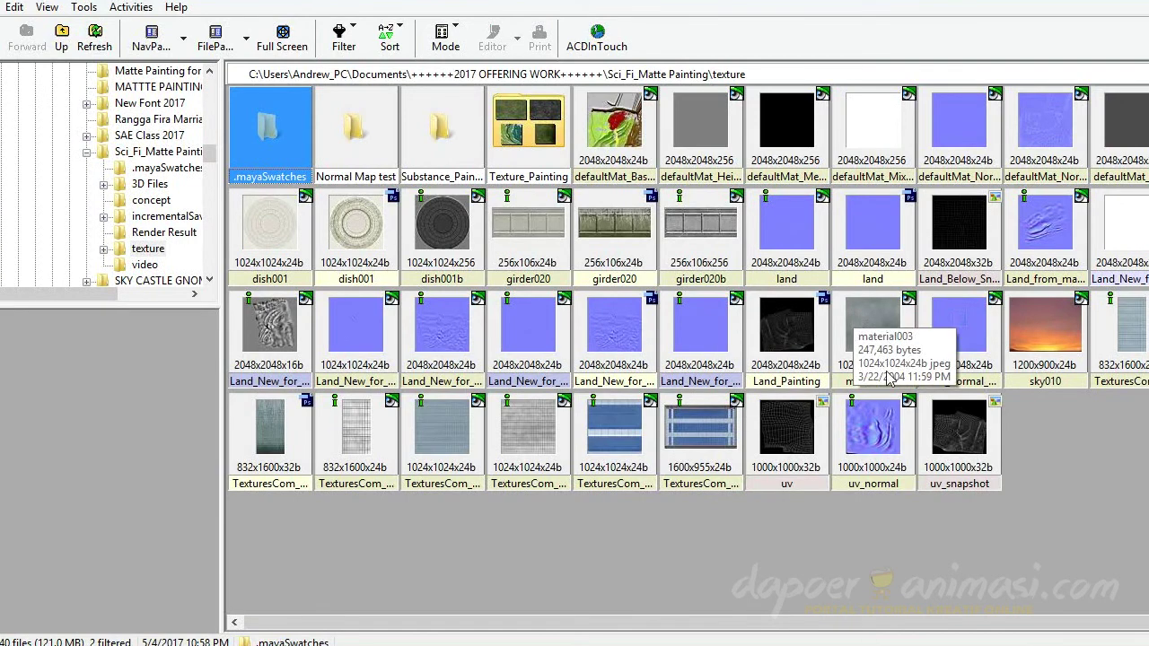
{"action": "left_click", "coordinate": [958, 350]}
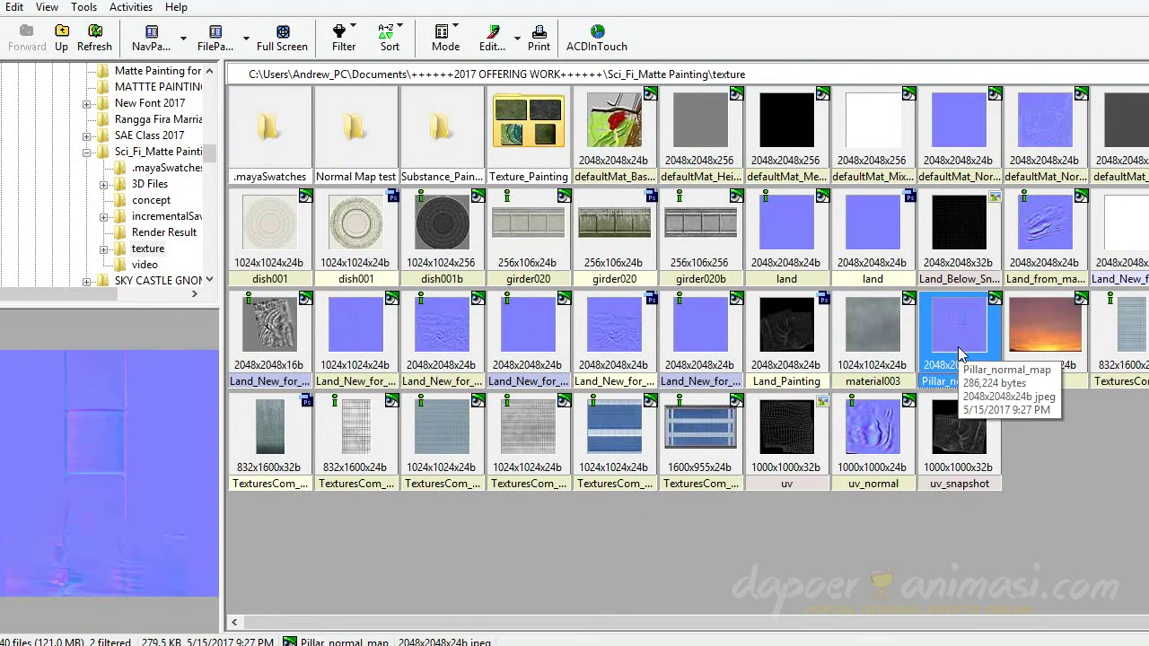
{"action": "double_click", "coordinate": [958, 350]}
{"action": "double_click", "coordinate": [841, 282]}
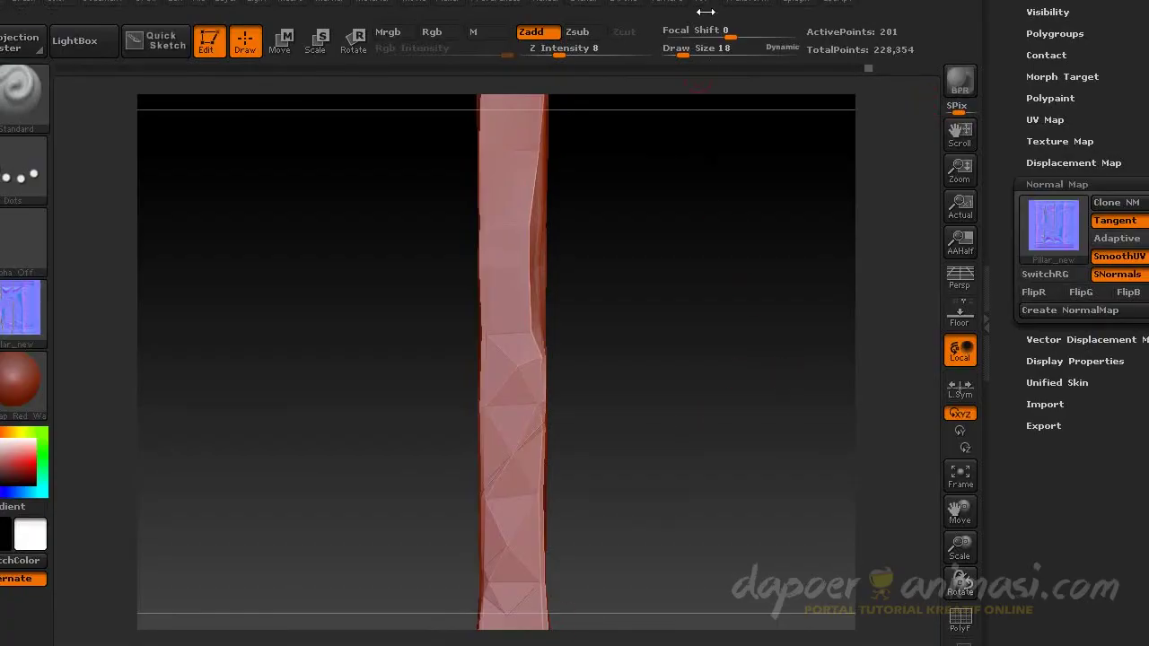
Step: Re-export the Pillar_new texture from ZBrush into the 3D Files folder
{"action": "left_click", "coordinate": [705, 12]}
{"action": "left_click", "coordinate": [781, 103]}
{"action": "scroll", "coordinate": [560, 227], "scroll_direction": "down", "scroll_amount": 3}
{"action": "scroll", "coordinate": [560, 227], "scroll_direction": "up", "scroll_amount": 3}
{"action": "left_click", "coordinate": [512, 370]}
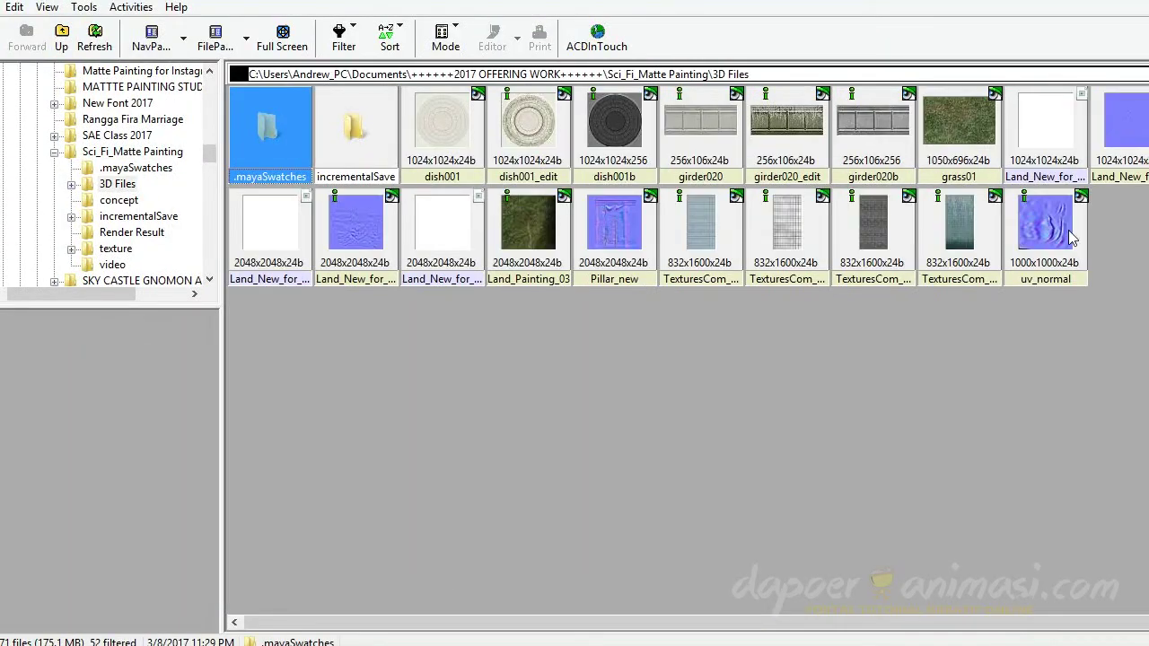
Step: Zoom in on the pillar, try smoothing its mesh, then undo the smooth
{"action": "left_click", "coordinate": [613, 258]}
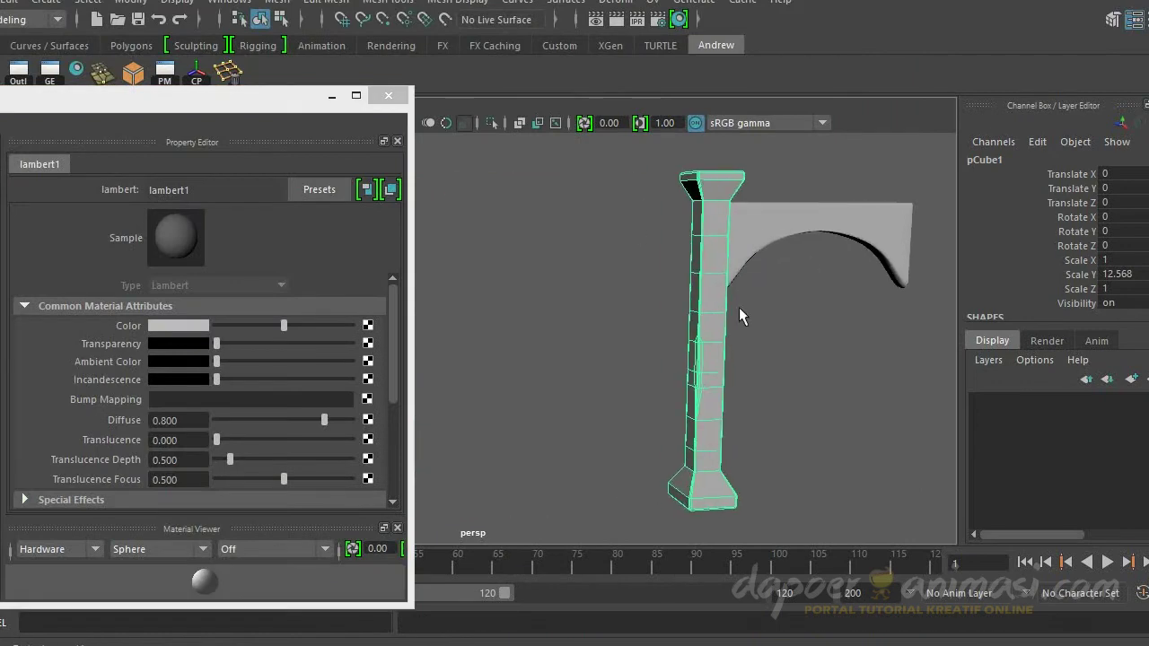
{"action": "mouse_move", "coordinate": [738, 307]}
{"action": "right_mouse_down", "text": "alt"}
{"action": "mouse_move", "coordinate": [632, 404]}
{"action": "mouse_move", "coordinate": [670, 386]}
{"action": "right_mouse_up", "text": "alt"}
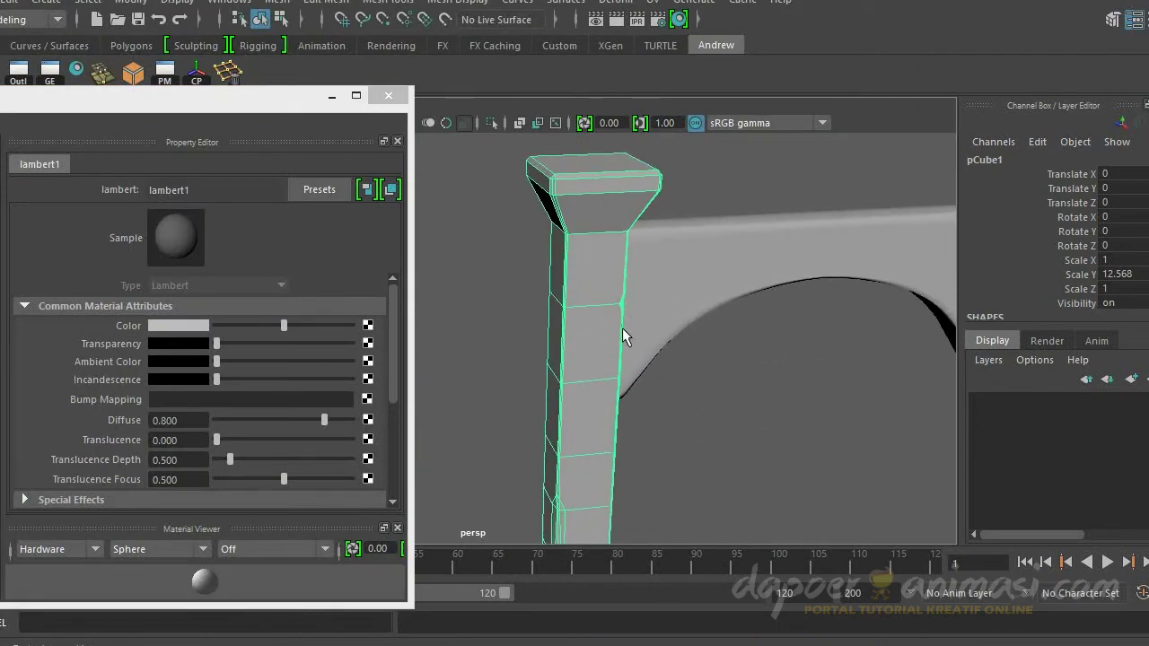
{"action": "left_click", "coordinate": [277, 3]}
{"action": "left_click", "coordinate": [310, 166]}
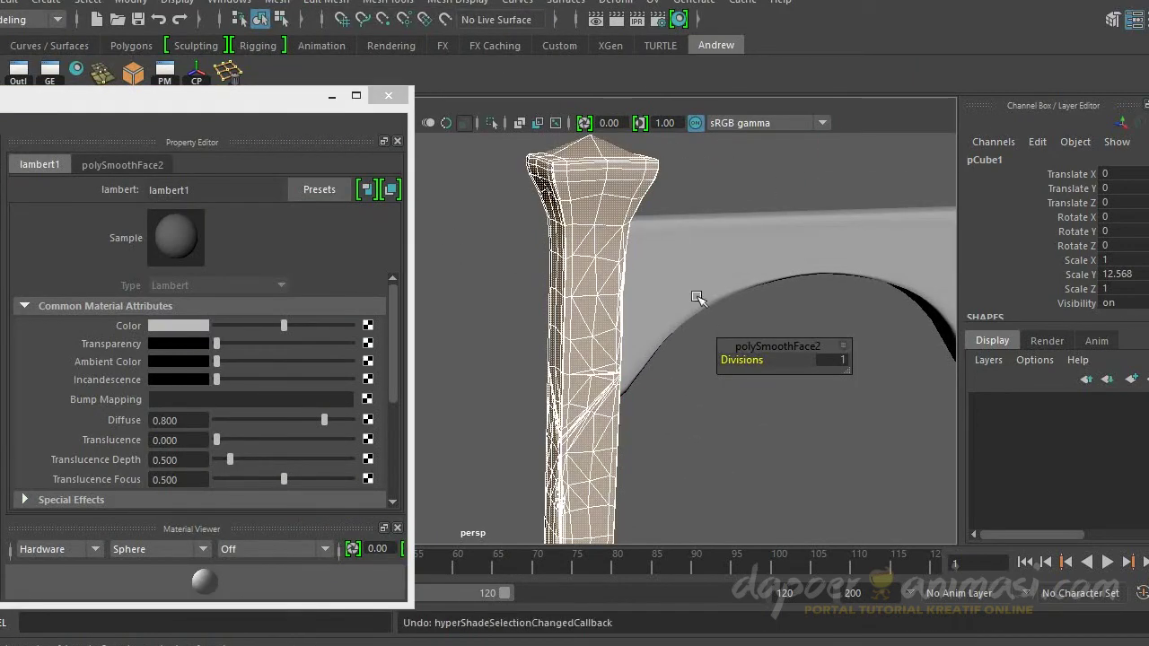
{"action": "left_click", "coordinate": [703, 205]}
{"action": "key", "text": "ctrl+z"}
{"action": "key", "text": "ctrl+z"}
Step: Connect a File texture to lambert1's Bump Mapping, loading Pillar_new.jpg from 3D Files
{"action": "left_click", "coordinate": [366, 399]}
{"action": "left_click", "coordinate": [507, 150]}
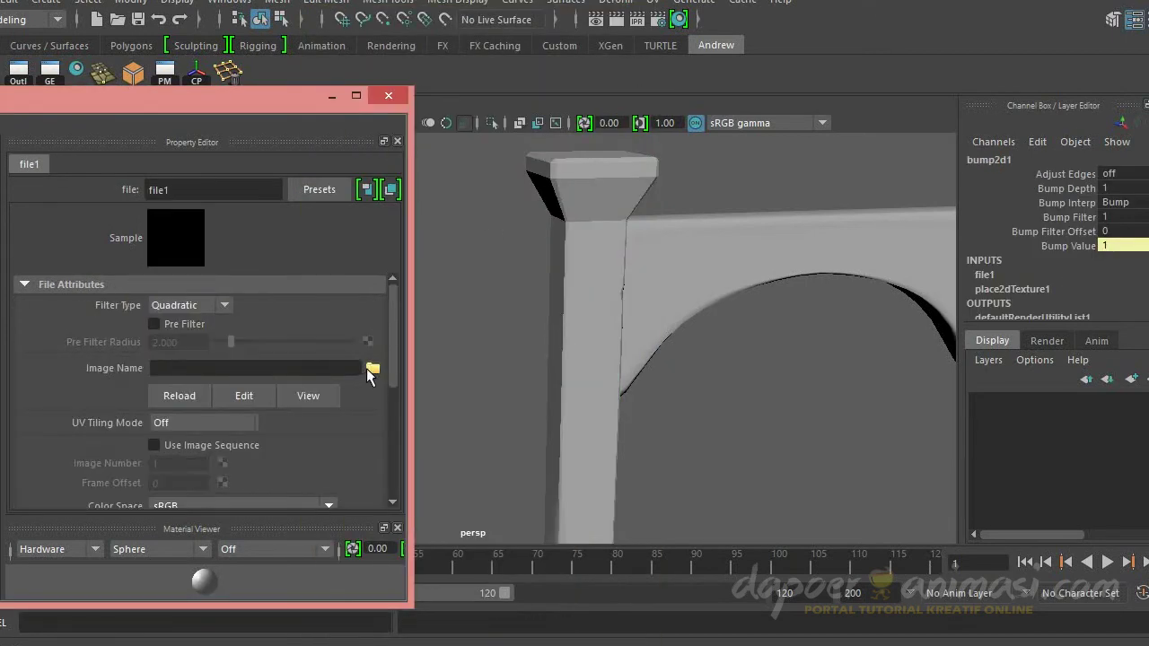
{"action": "left_click", "coordinate": [372, 368]}
{"action": "left_click", "coordinate": [79, 160]}
{"action": "double_click", "coordinate": [248, 120]}
{"action": "double_click", "coordinate": [218, 197]}
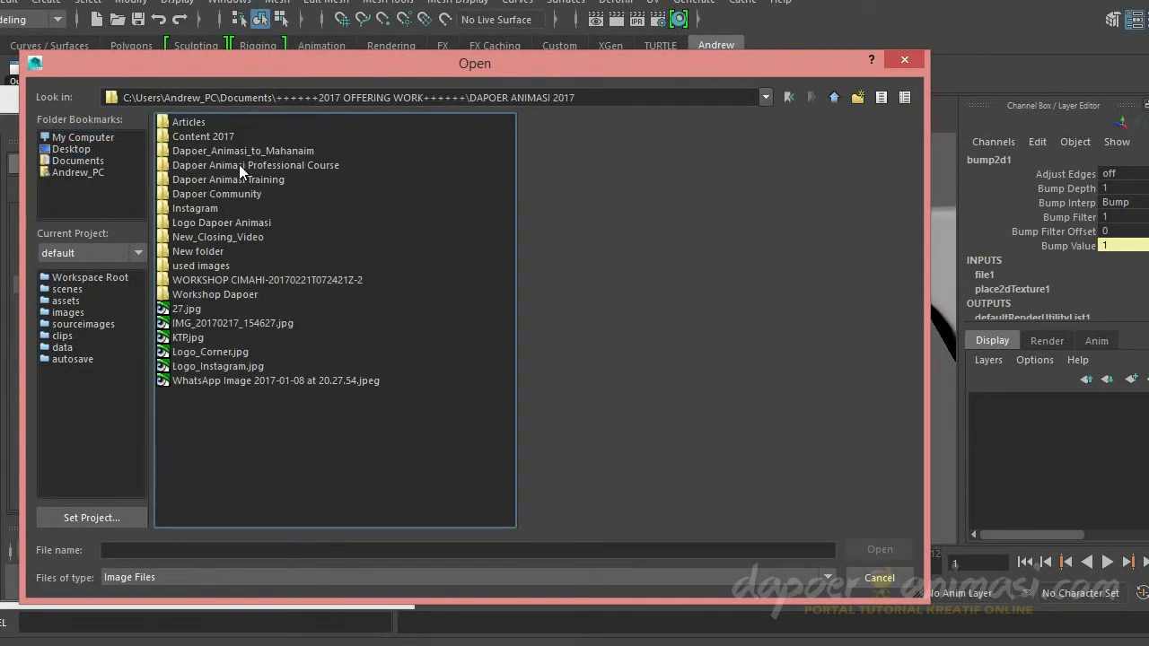
{"action": "left_click", "coordinate": [788, 97]}
{"action": "double_click", "coordinate": [239, 268]}
{"action": "double_click", "coordinate": [194, 139]}
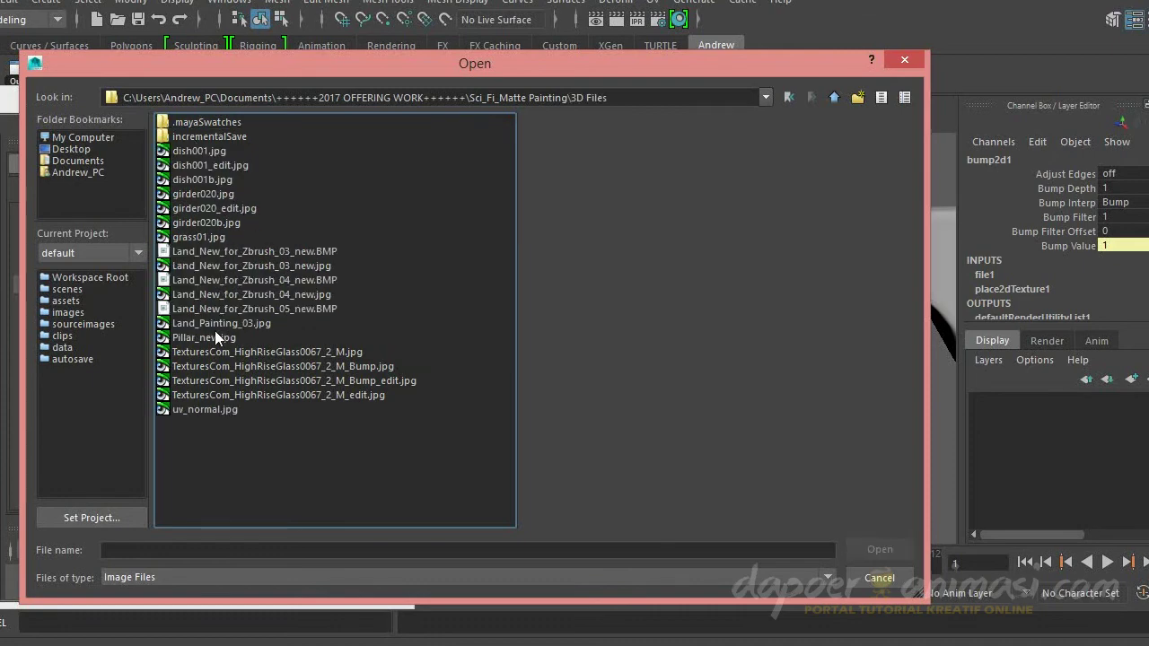
{"action": "double_click", "coordinate": [215, 331]}
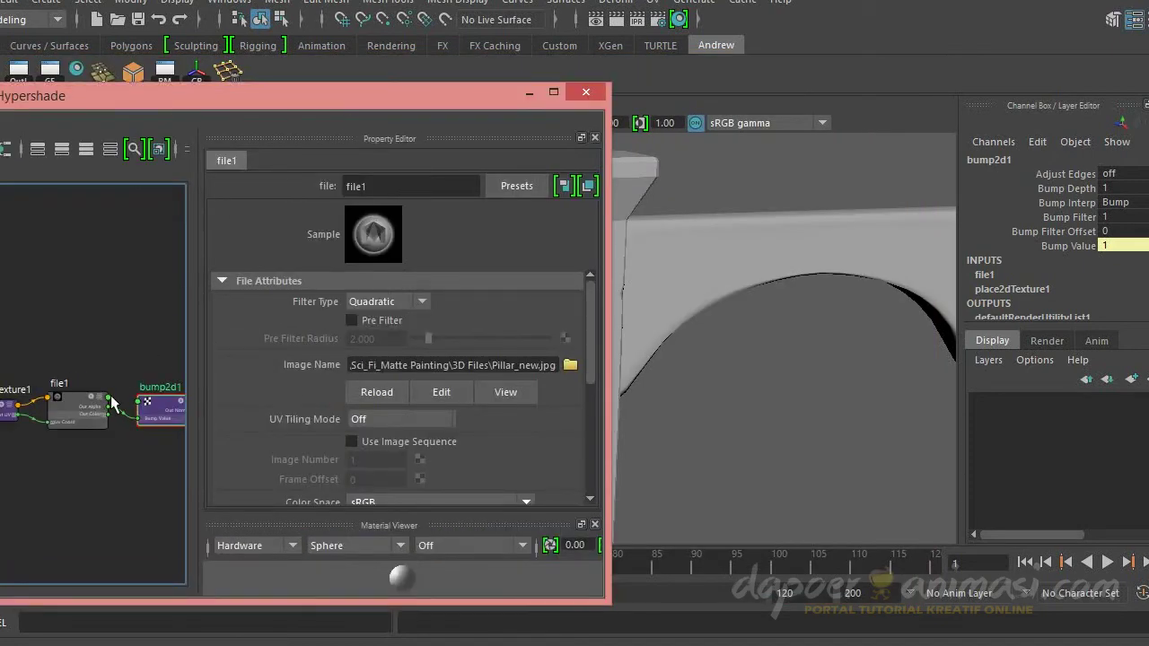
Step: Create a new lambert2 material and assign it to the arch
{"action": "left_click_drag", "start_coordinate": [137, 100], "coordinate": [347, 104]}
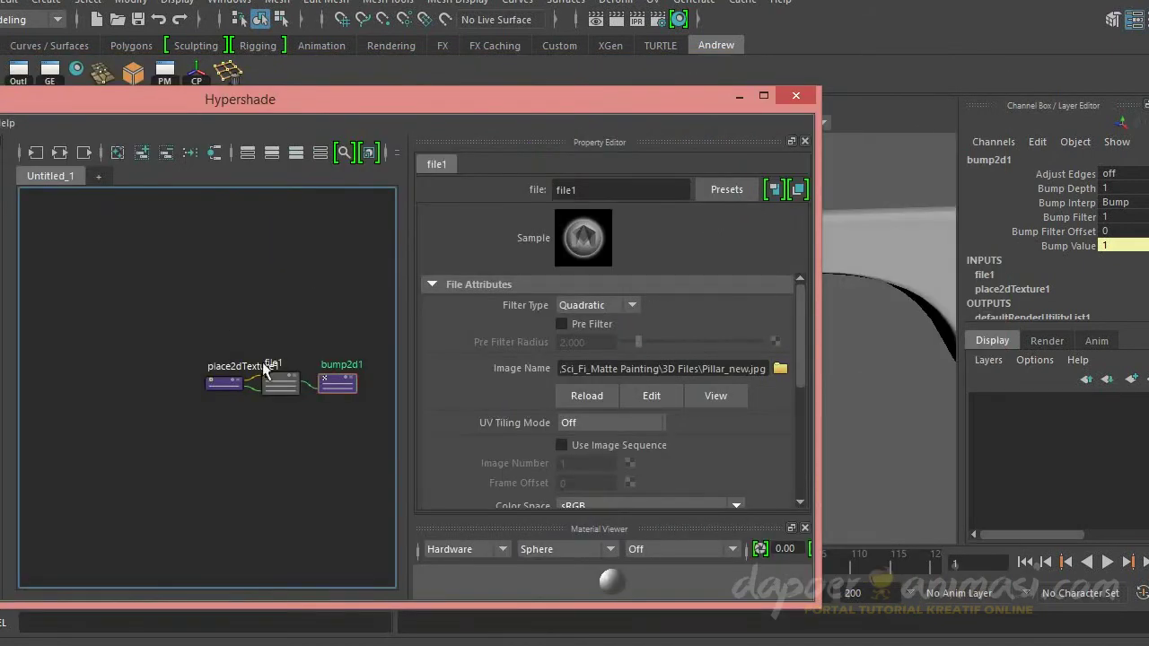
{"action": "left_click_drag", "start_coordinate": [457, 97], "coordinate": [629, 64]}
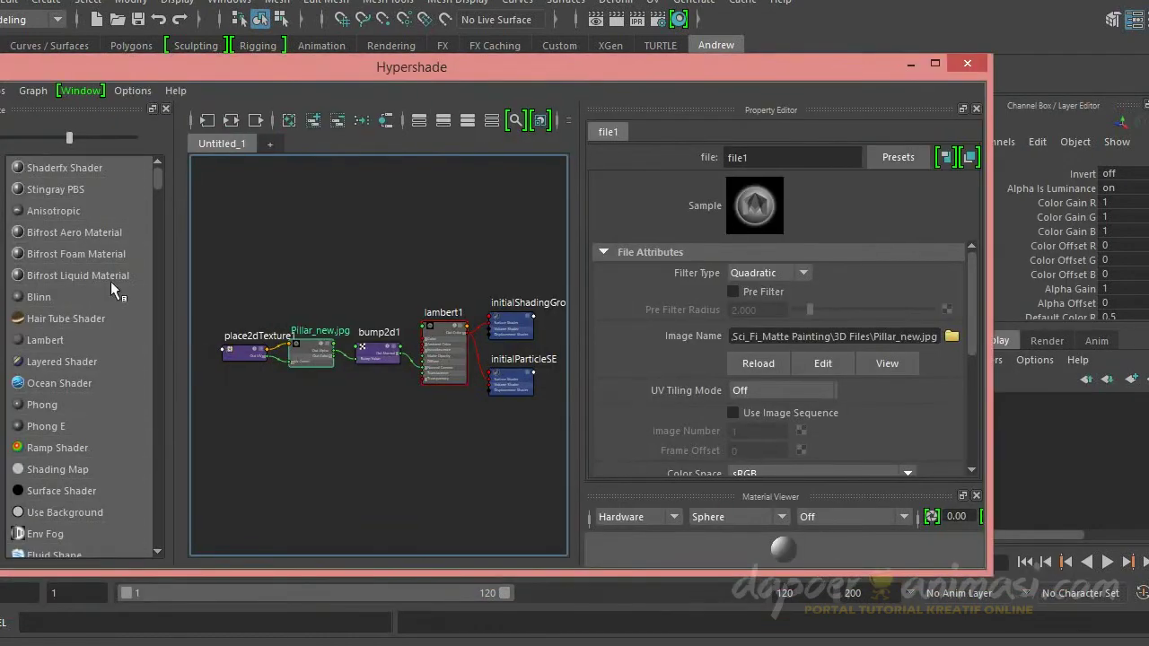
{"action": "left_click", "coordinate": [443, 350]}
{"action": "left_click_drag", "start_coordinate": [786, 69], "coordinate": [346, 105]}
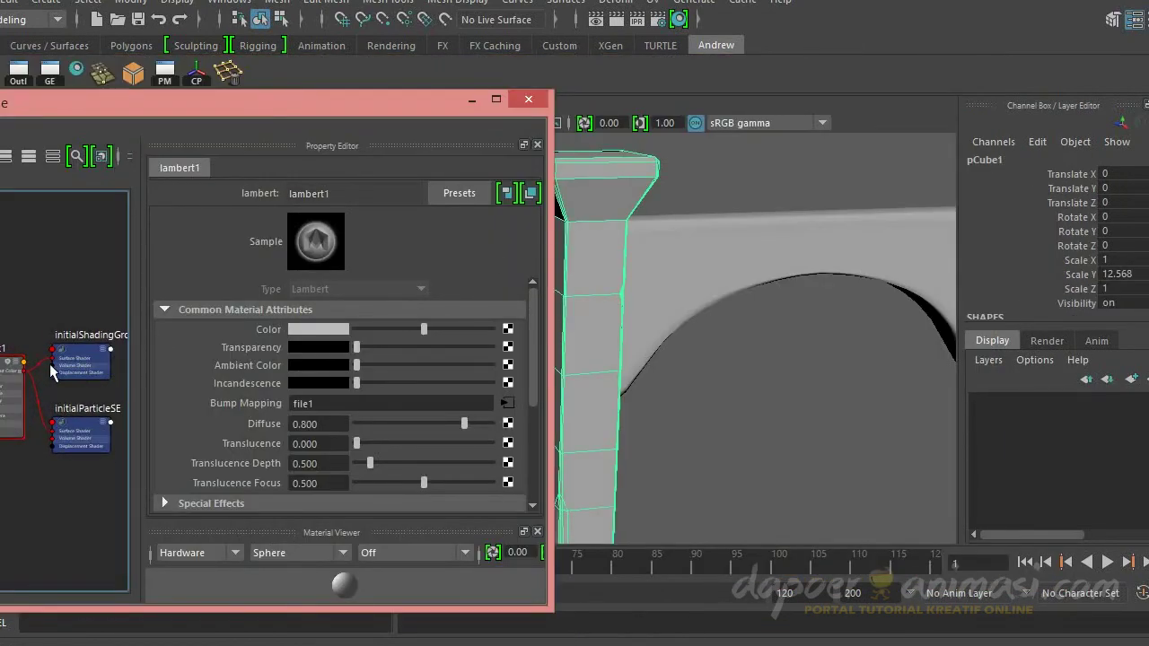
{"action": "left_click", "coordinate": [573, 314]}
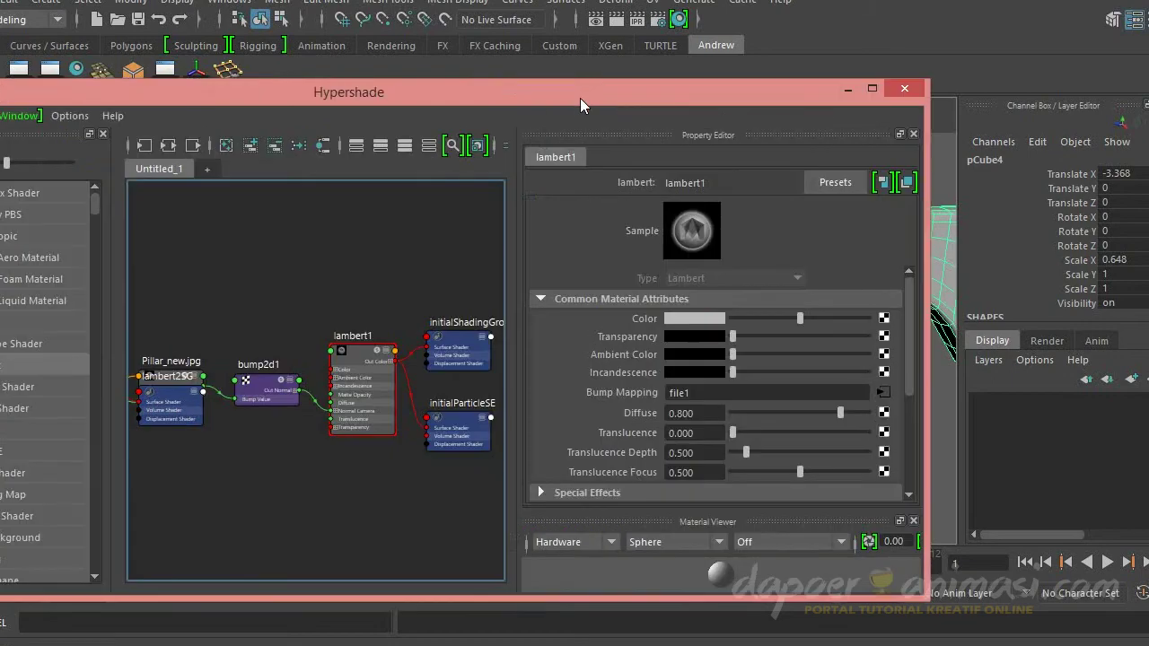
{"action": "left_click_drag", "start_coordinate": [211, 111], "coordinate": [648, 94]}
{"action": "left_click_drag", "start_coordinate": [50, 361], "coordinate": [204, 377]}
{"action": "left_click_drag", "start_coordinate": [628, 88], "coordinate": [245, 94]}
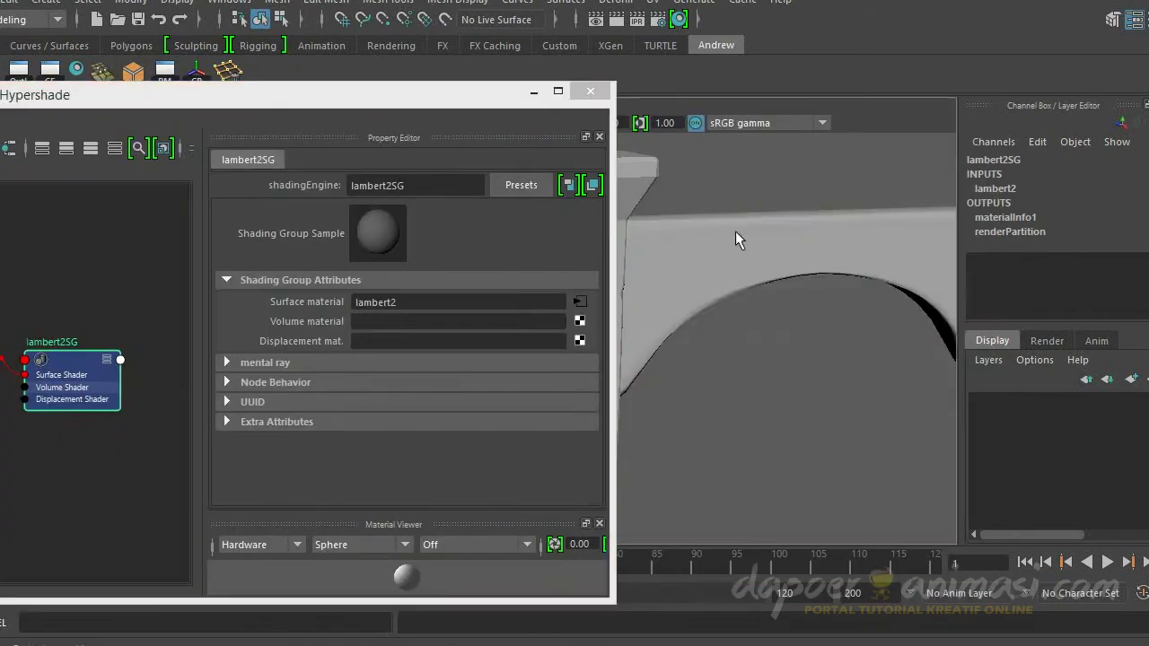
{"action": "left_click", "coordinate": [734, 227]}
{"action": "right_click_drag", "start_coordinate": [9, 350], "coordinate": [126, 263]}
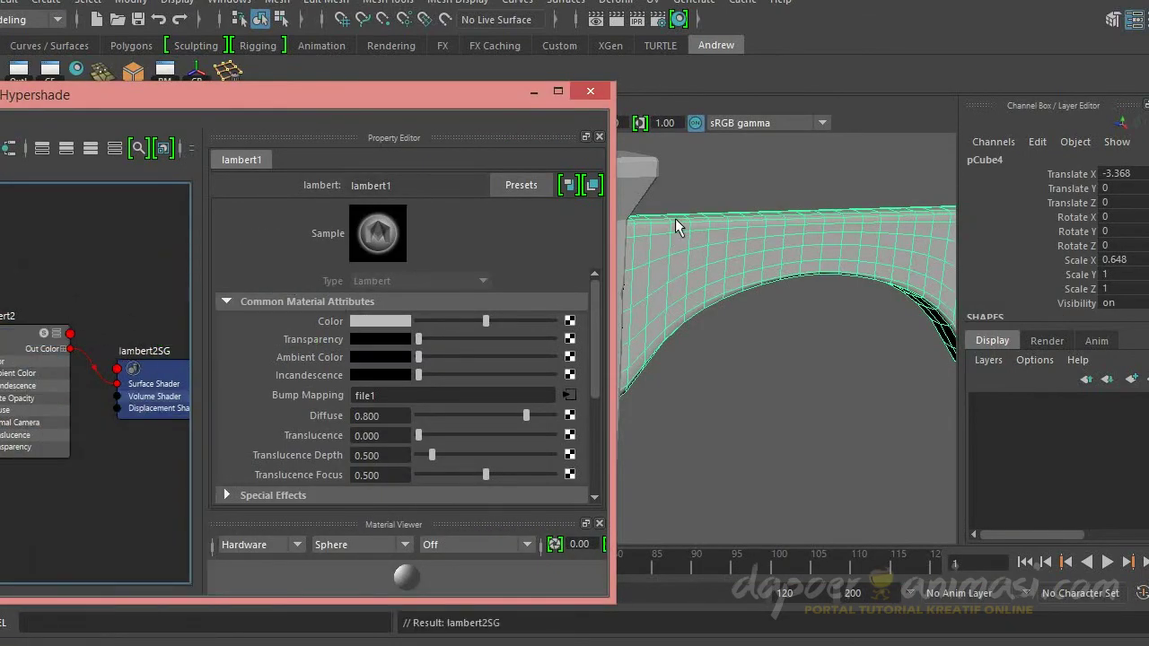
Step: Reselect the pillar and set bump2d1's Use As option to Tangent Space Normals
{"action": "left_click", "coordinate": [663, 203]}
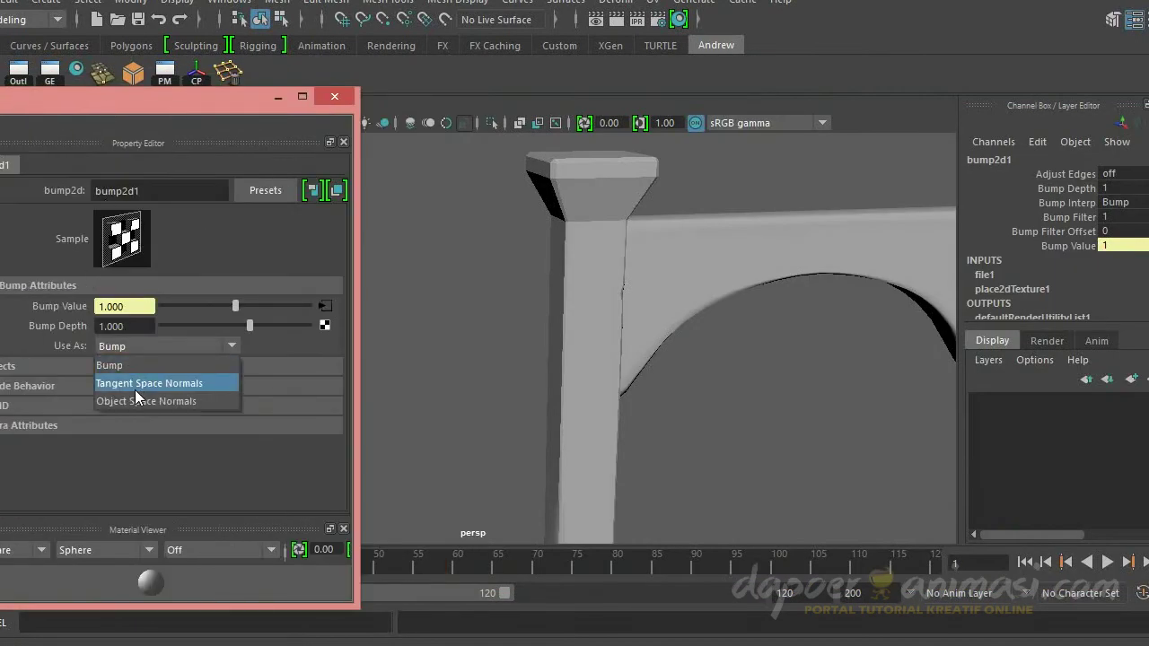
{"action": "left_click", "coordinate": [143, 384]}
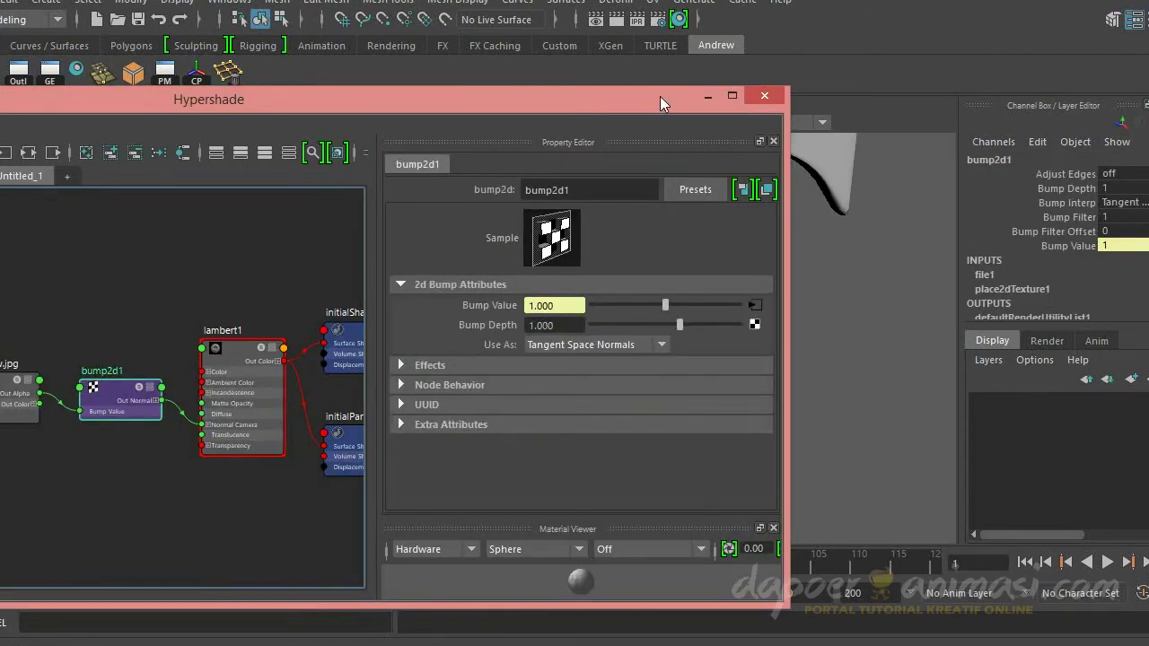
{"action": "left_click", "coordinate": [169, 347]}
{"action": "left_click", "coordinate": [161, 403]}
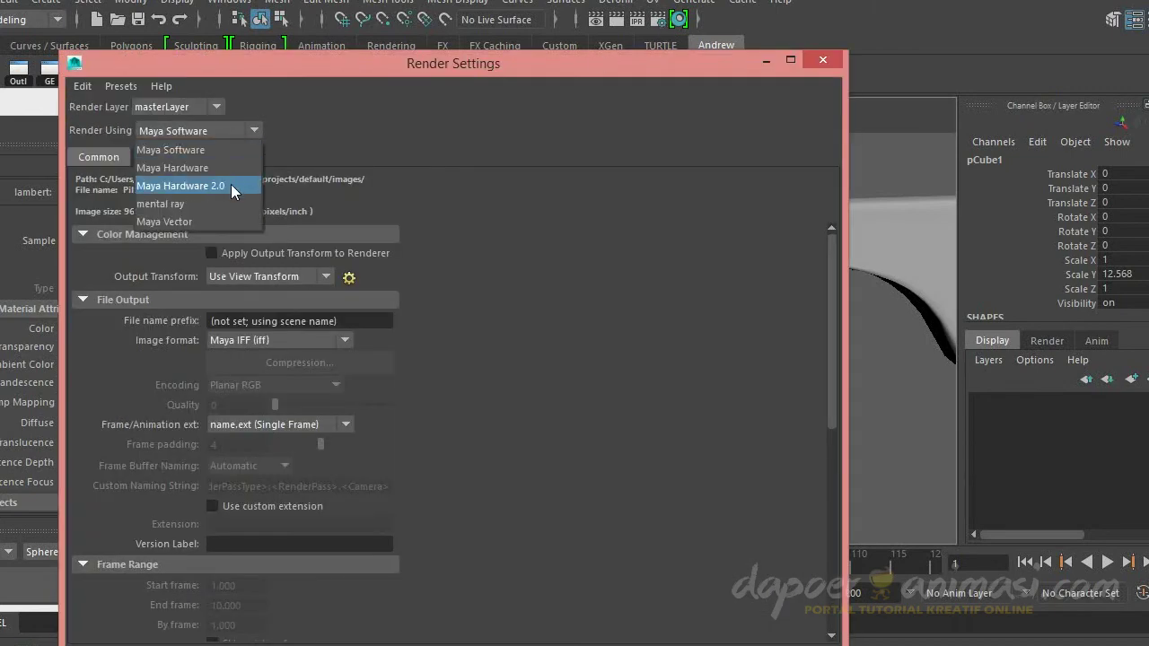
Step: Test-render the bump-mapped pillar with mental ray, then show textures and lighting in the viewport
{"action": "left_click", "coordinate": [231, 203]}
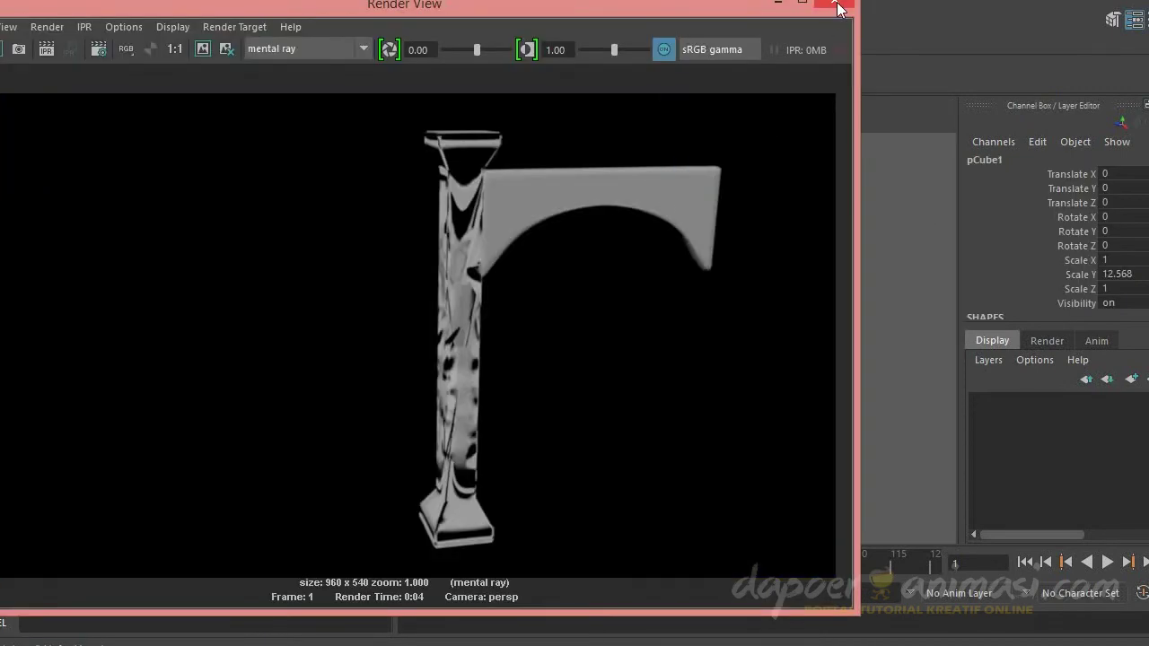
{"action": "left_click", "coordinate": [836, 8]}
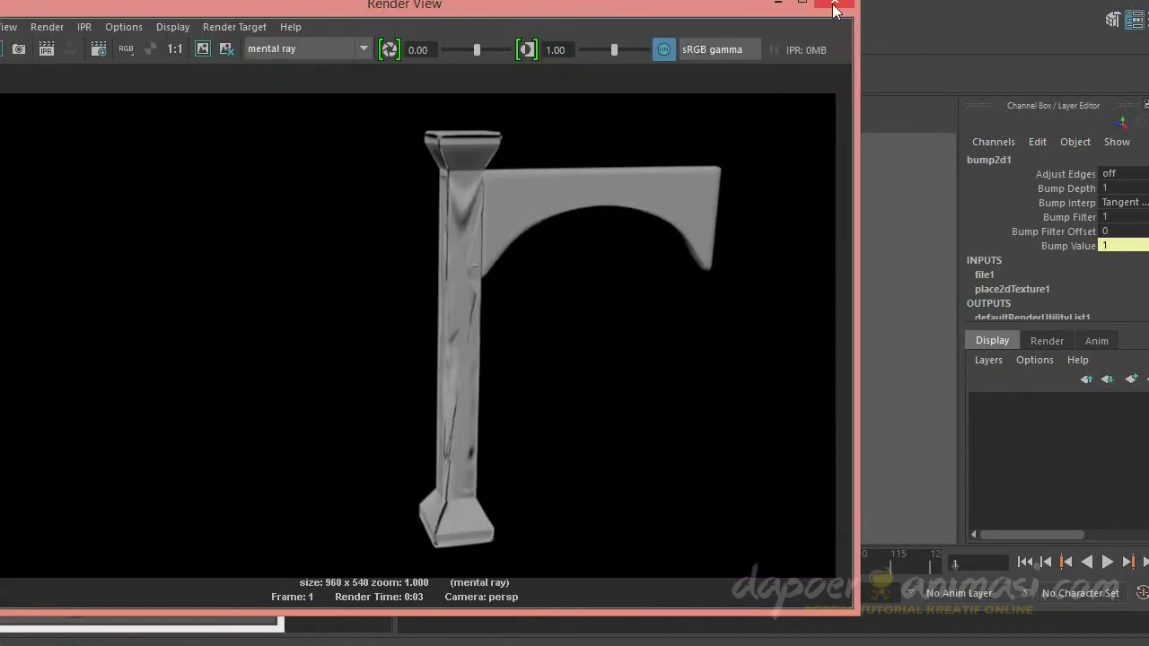
{"action": "left_click", "coordinate": [834, 8]}
{"action": "key", "text": "6"}
{"action": "key", "text": "7"}
{"action": "key", "text": "6"}
{"action": "mouse_move", "coordinate": [618, 408]}
{"action": "left_mouse_down", "text": "alt"}
{"action": "mouse_move", "coordinate": [766, 328]}
{"action": "mouse_move", "coordinate": [715, 294]}
{"action": "mouse_move", "coordinate": [333, 275]}
{"action": "mouse_move", "coordinate": [416, 315]}
{"action": "mouse_move", "coordinate": [633, 296]}
{"action": "left_mouse_up", "text": "alt"}
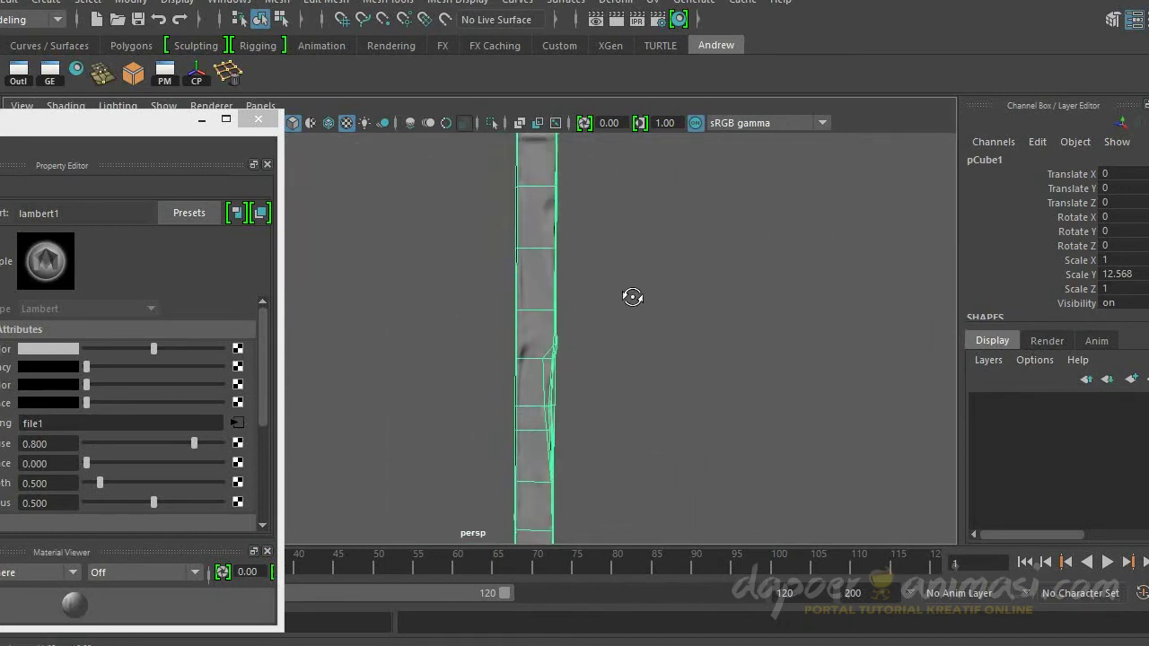
Step: Test-render the arch and pillar as they currently stand
{"action": "left_click", "coordinate": [632, 296]}
{"action": "mouse_move", "coordinate": [598, 350]}
{"action": "left_mouse_down", "text": "alt"}
{"action": "mouse_move", "coordinate": [736, 315]}
{"action": "mouse_move", "coordinate": [482, 312]}
{"action": "mouse_move", "coordinate": [538, 296]}
{"action": "left_mouse_up", "text": "alt"}
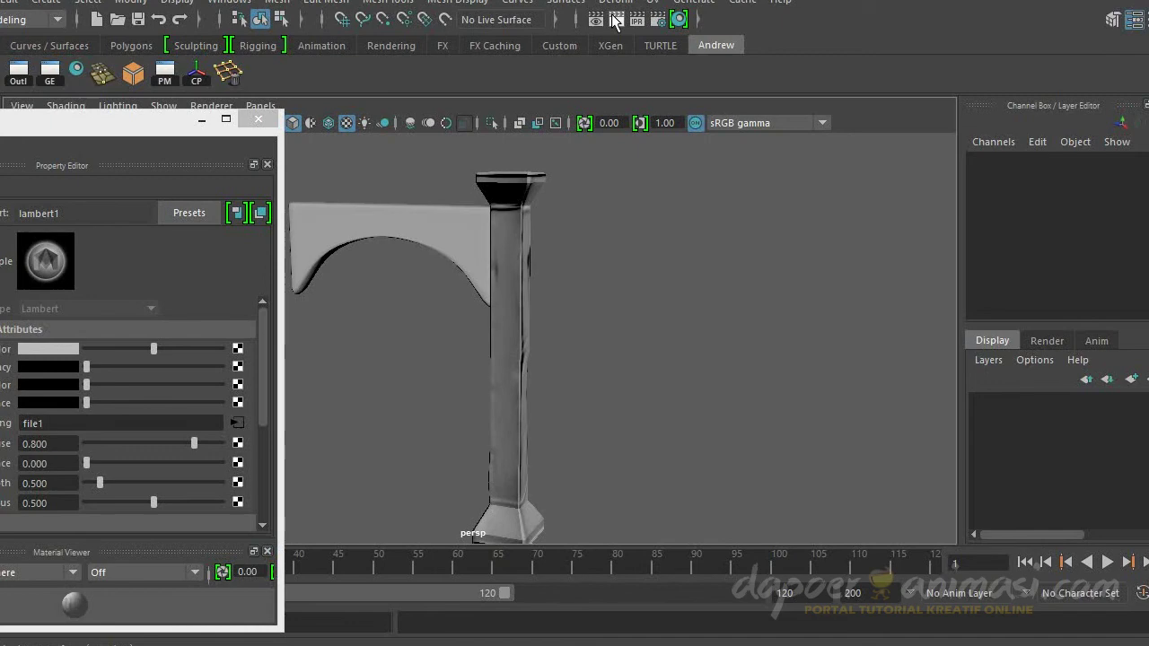
{"action": "left_click", "coordinate": [613, 16]}
{"action": "left_click", "coordinate": [834, 3]}
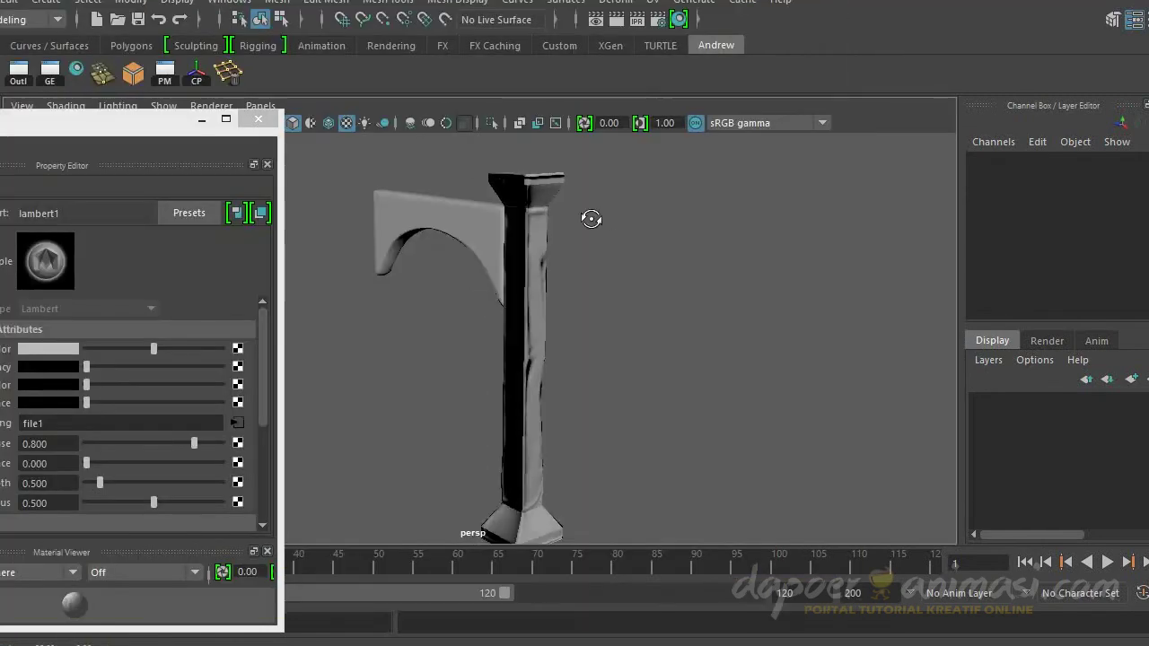
Step: Set the pillar's Rotate Y to 180 in the four-view layout
{"action": "left_click", "coordinate": [493, 313]}
{"action": "mouse_move", "coordinate": [592, 218]}
{"action": "left_mouse_down", "text": "alt"}
{"action": "mouse_move", "coordinate": [492, 312]}
{"action": "mouse_move", "coordinate": [419, 341]}
{"action": "left_mouse_up", "text": "alt"}
{"action": "key", "text": "space"}
{"action": "key", "text": "space"}
{"action": "key", "text": "space"}
{"action": "key", "text": "space"}
{"action": "scroll", "coordinate": [578, 303], "scroll_direction": "up", "scroll_amount": 2}
{"action": "left_click", "coordinate": [1075, 217]}
{"action": "left_click", "coordinate": [1074, 245]}
{"action": "type", "text": "180"}
{"action": "key", "text": "Return"}
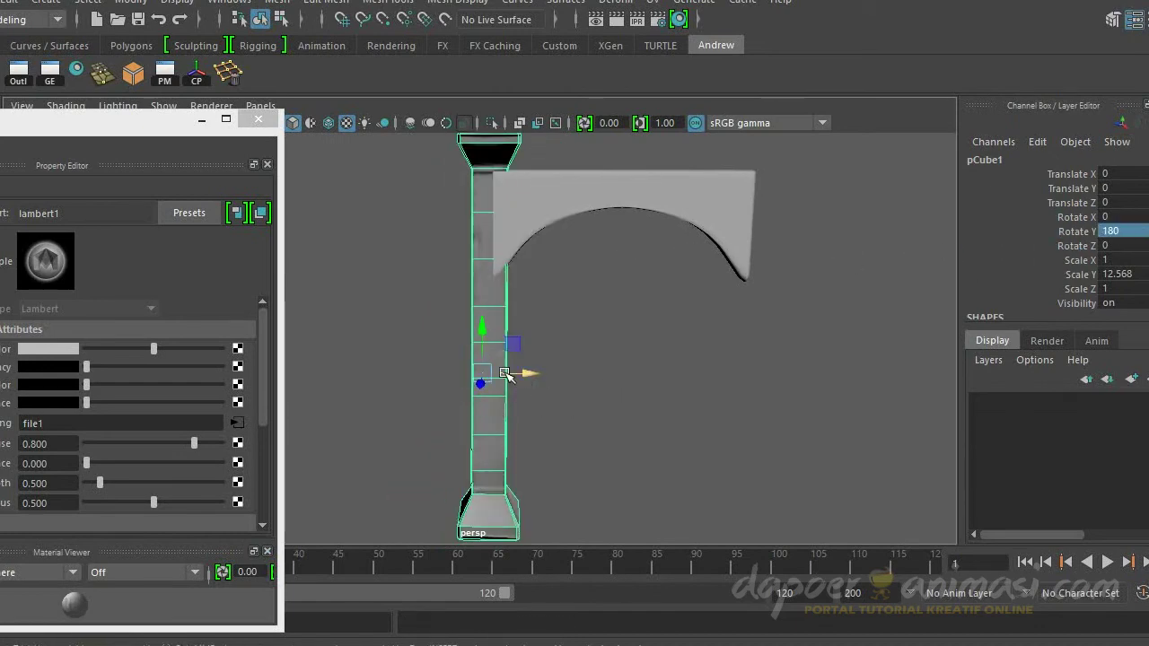
Step: Render the turned pillar to check it, then close the floating property editor
{"action": "mouse_move", "coordinate": [512, 376]}
{"action": "left_mouse_down", "text": "alt"}
{"action": "mouse_move", "coordinate": [531, 470]}
{"action": "mouse_move", "coordinate": [562, 318]}
{"action": "left_mouse_up", "text": "alt"}
{"action": "left_click", "coordinate": [562, 318]}
{"action": "left_click", "coordinate": [612, 19]}
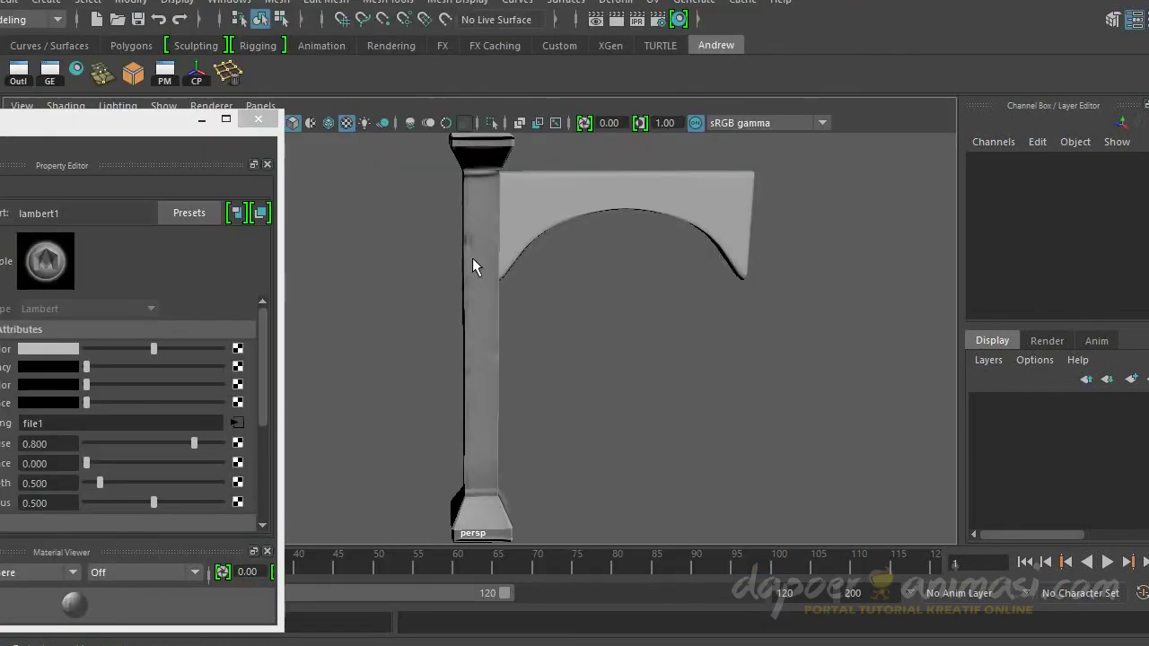
{"action": "left_click", "coordinate": [473, 270]}
{"action": "left_click", "coordinate": [260, 117]}
Step: Slide the pillar copy to the arch's right end and spin it around its vertical axis
{"action": "left_click_drag", "start_coordinate": [523, 367], "coordinate": [726, 367]}
{"action": "key", "text": "space"}
{"action": "key", "text": "space"}
{"action": "key", "text": "6"}
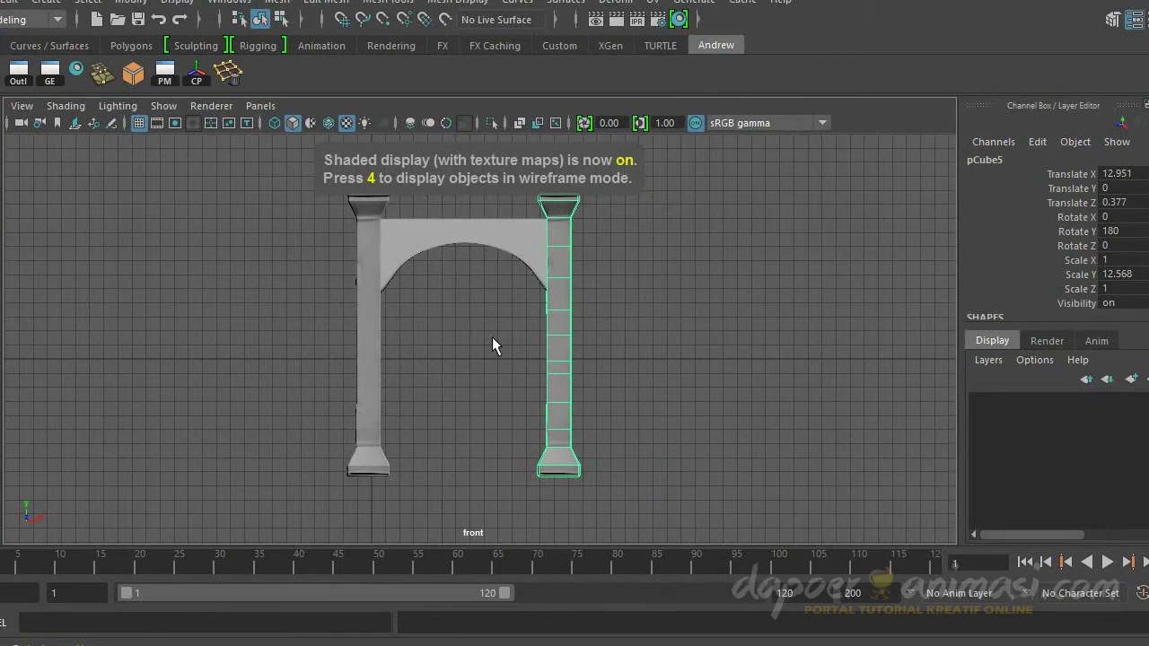
{"action": "scroll", "coordinate": [499, 345], "scroll_direction": "up", "scroll_amount": 2}
{"action": "key", "text": "e"}
{"action": "left_click_drag", "start_coordinate": [556, 364], "coordinate": [610, 361]}
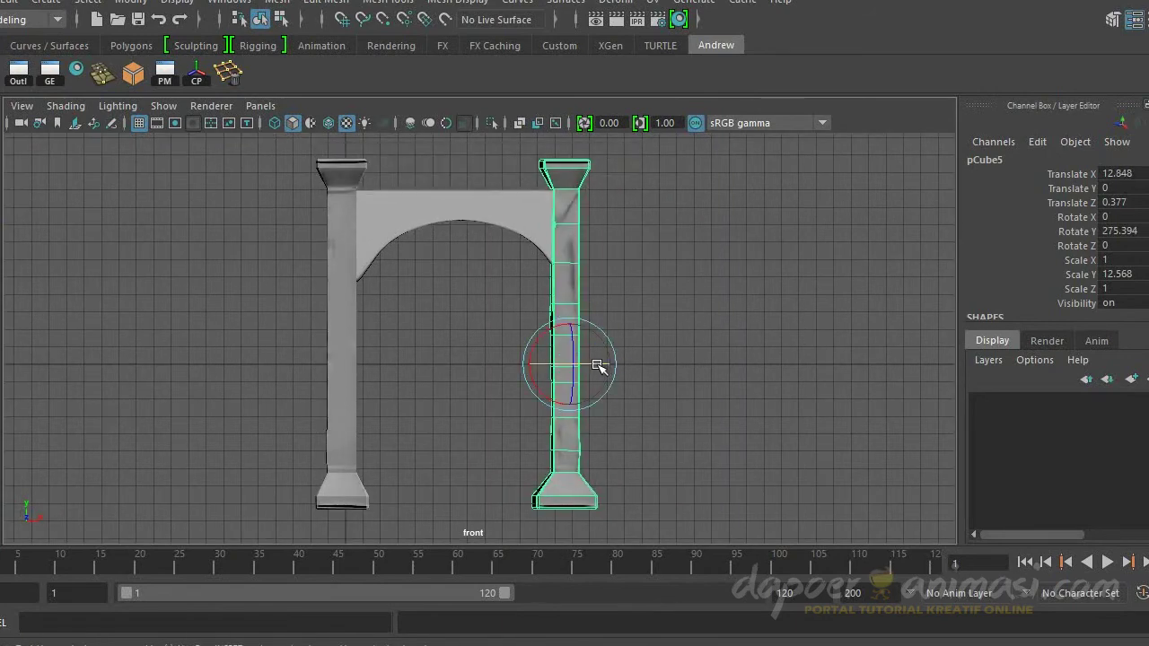
{"action": "key", "text": "space"}
{"action": "key", "text": "space"}
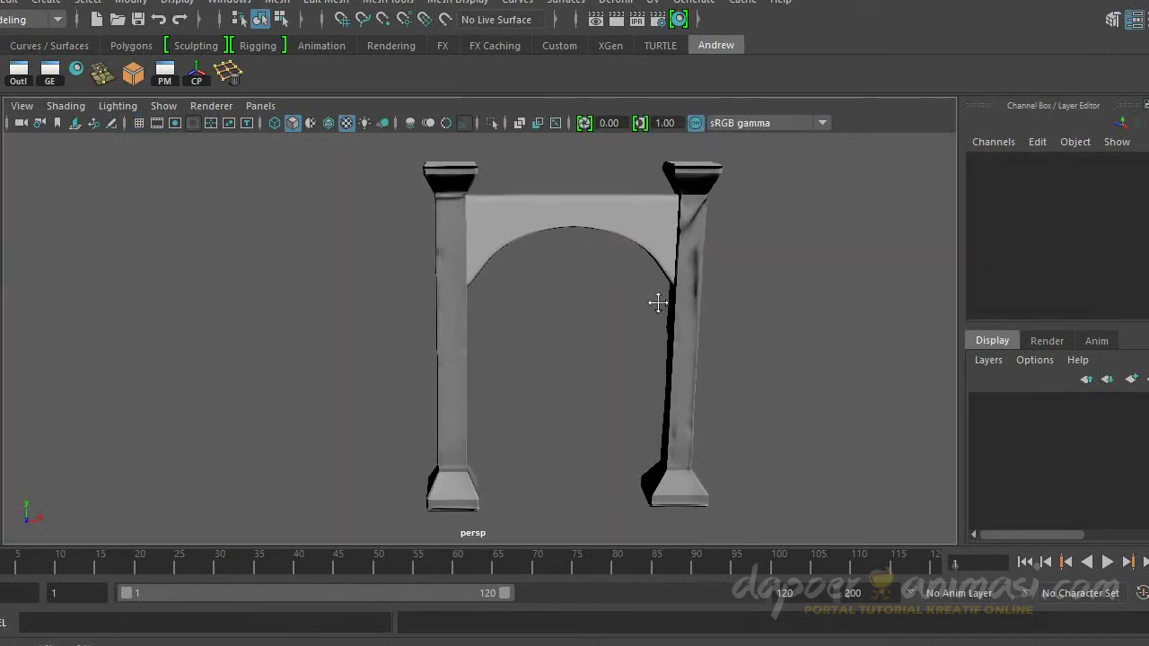
{"action": "left_click", "coordinate": [621, 20]}
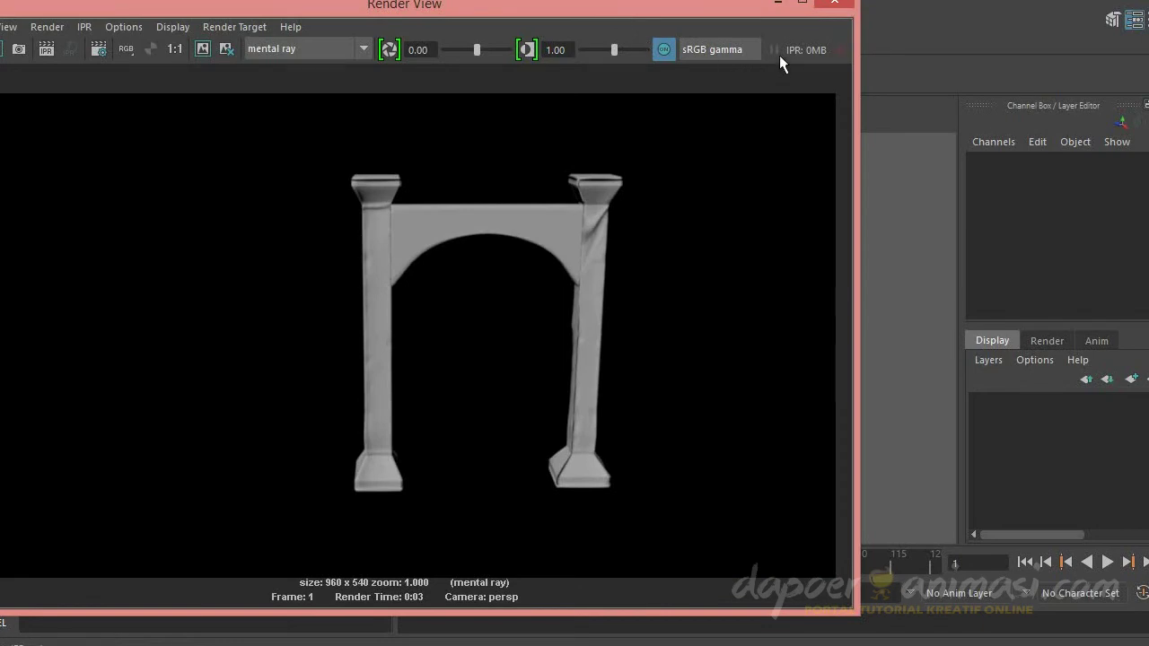
{"action": "left_click", "coordinate": [834, 3]}
{"action": "mouse_move", "coordinate": [684, 371]}
{"action": "left_mouse_down"}
{"action": "mouse_move", "coordinate": [713, 382]}
{"action": "mouse_move", "coordinate": [664, 377]}
{"action": "mouse_move", "coordinate": [711, 385]}
{"action": "left_mouse_up"}
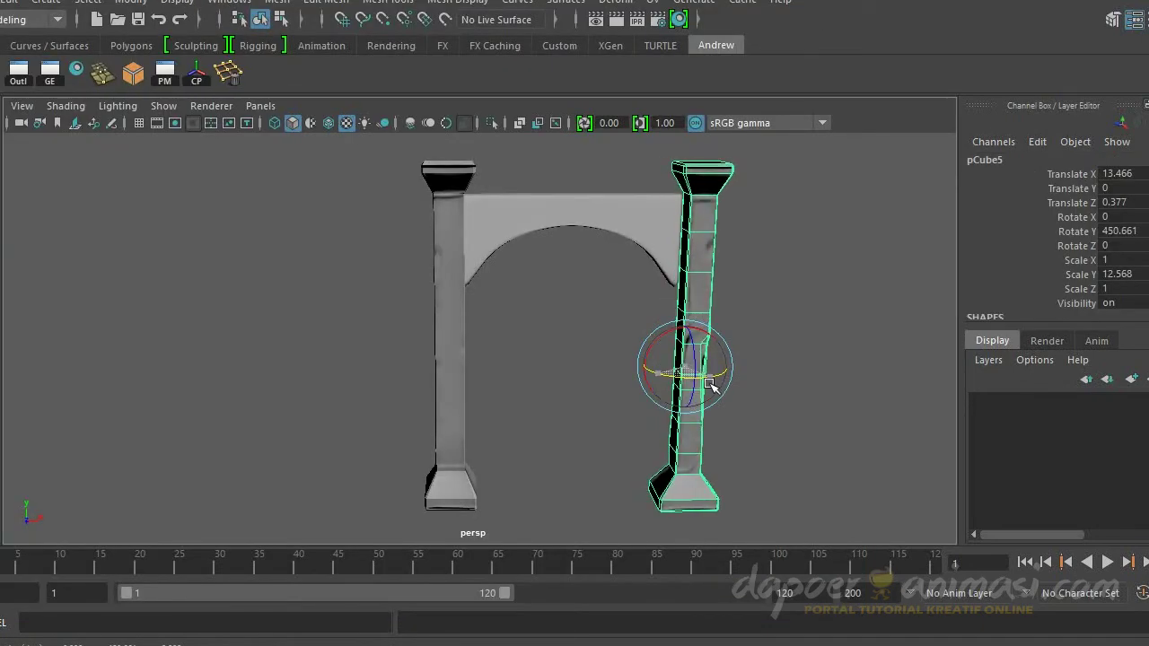
Step: Render the arch with both pillars in place
{"action": "key", "text": "space"}
{"action": "left_click", "coordinate": [614, 377]}
{"action": "key", "text": "space"}
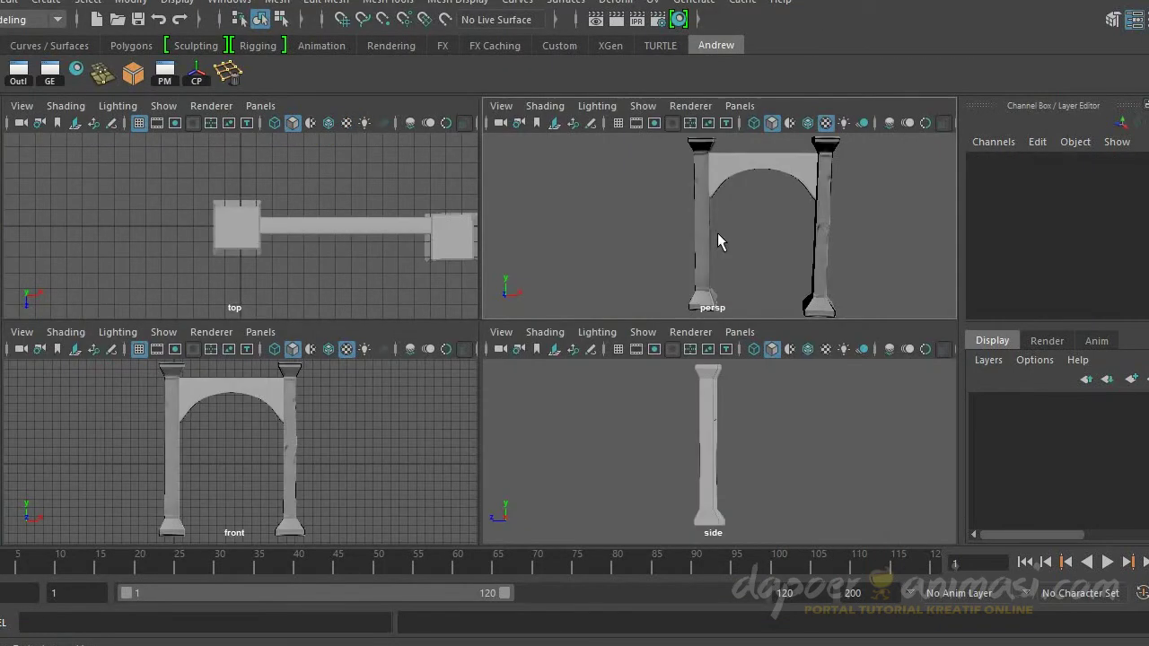
{"action": "key", "text": "space"}
{"action": "left_click", "coordinate": [619, 23]}
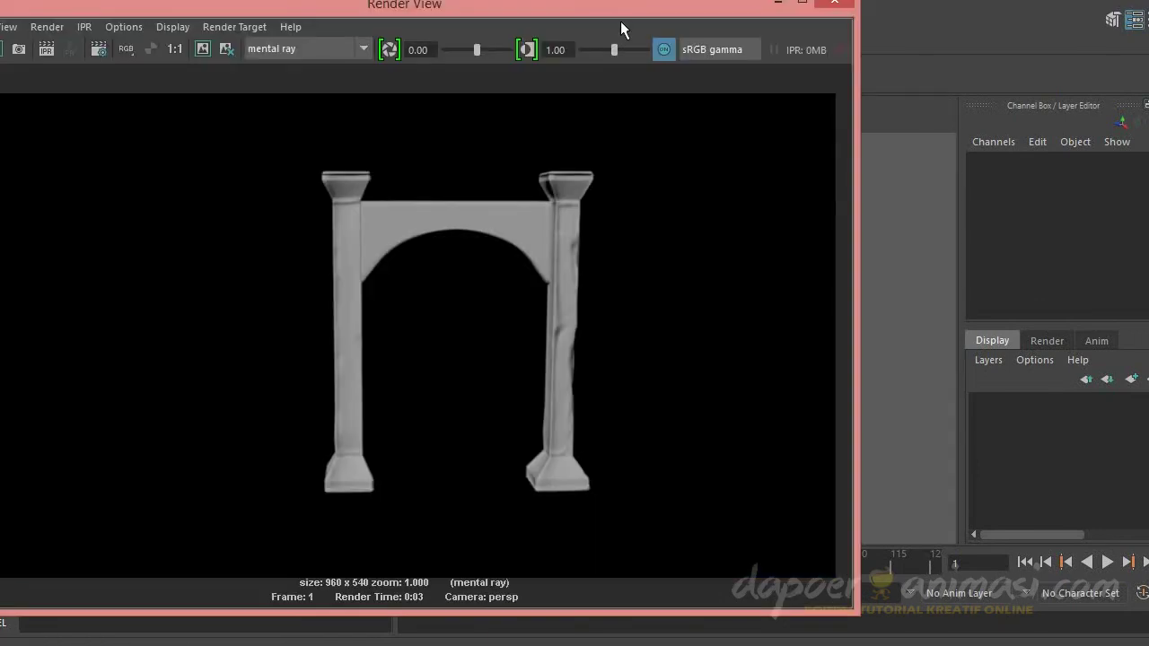
{"action": "left_click", "coordinate": [834, 2]}
Step: Try moving the left pillar, undo it, and reframe the arch in four views
{"action": "left_click", "coordinate": [447, 276]}
{"action": "left_click_drag", "start_coordinate": [422, 364], "coordinate": [649, 361]}
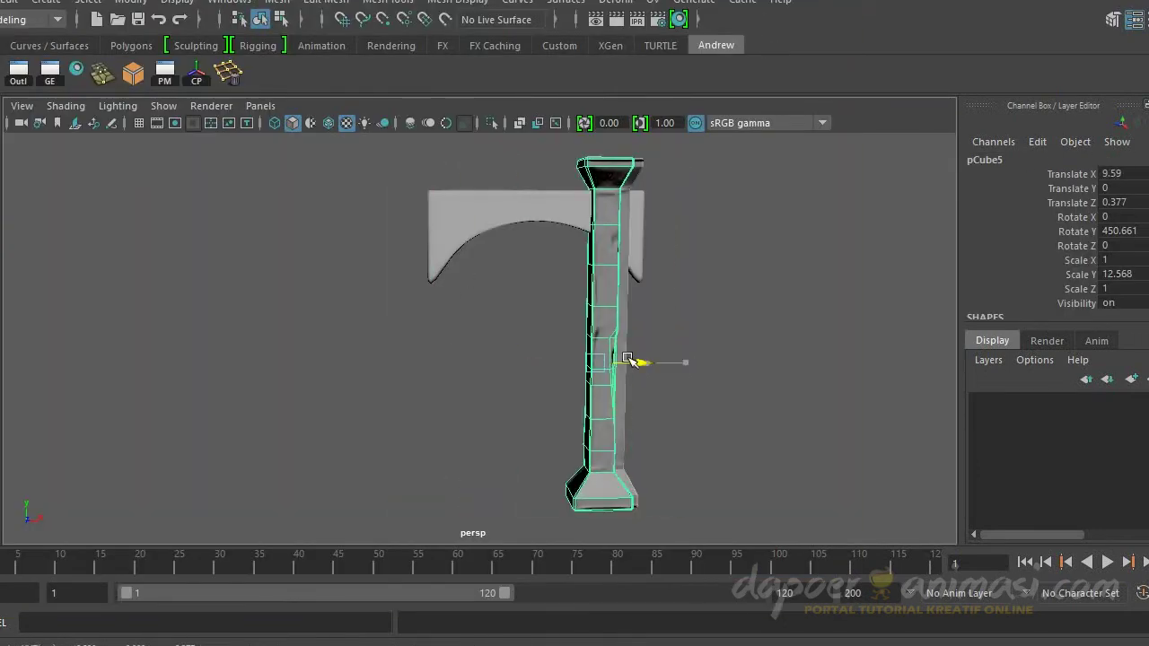
{"action": "key", "text": "ctrl+z"}
{"action": "left_click_drag", "start_coordinate": [578, 351], "coordinate": [684, 364], "text": "alt"}
{"action": "left_click", "coordinate": [728, 326]}
{"action": "right_click_drag", "start_coordinate": [728, 326], "coordinate": [659, 315], "text": "alt"}
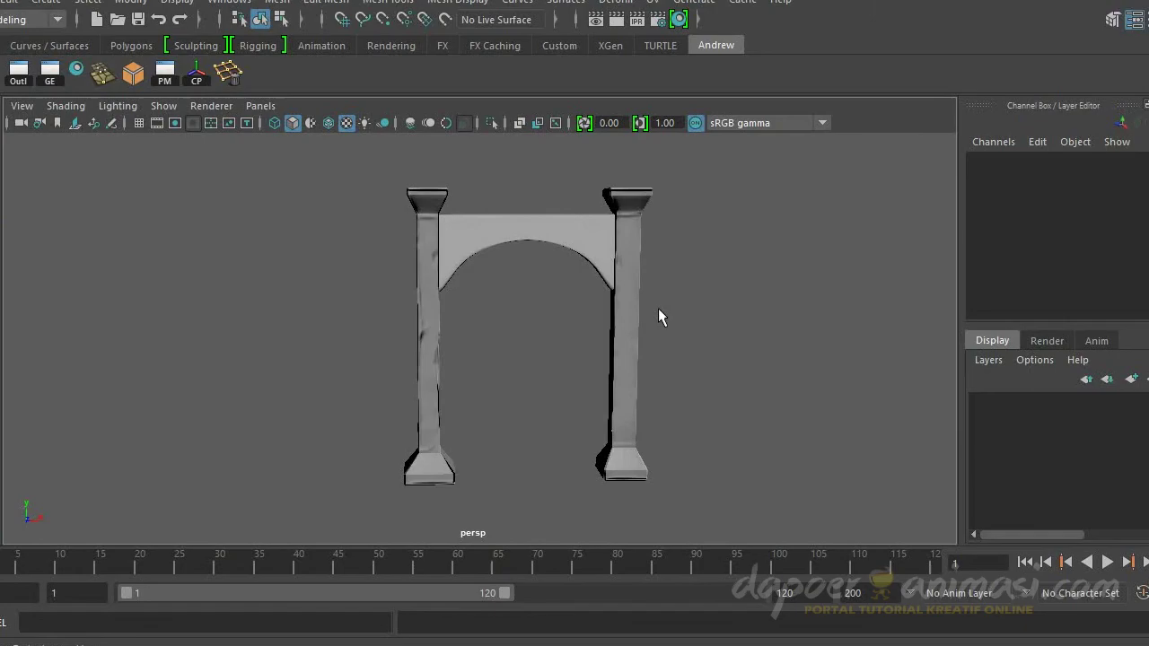
{"action": "key", "text": "space"}
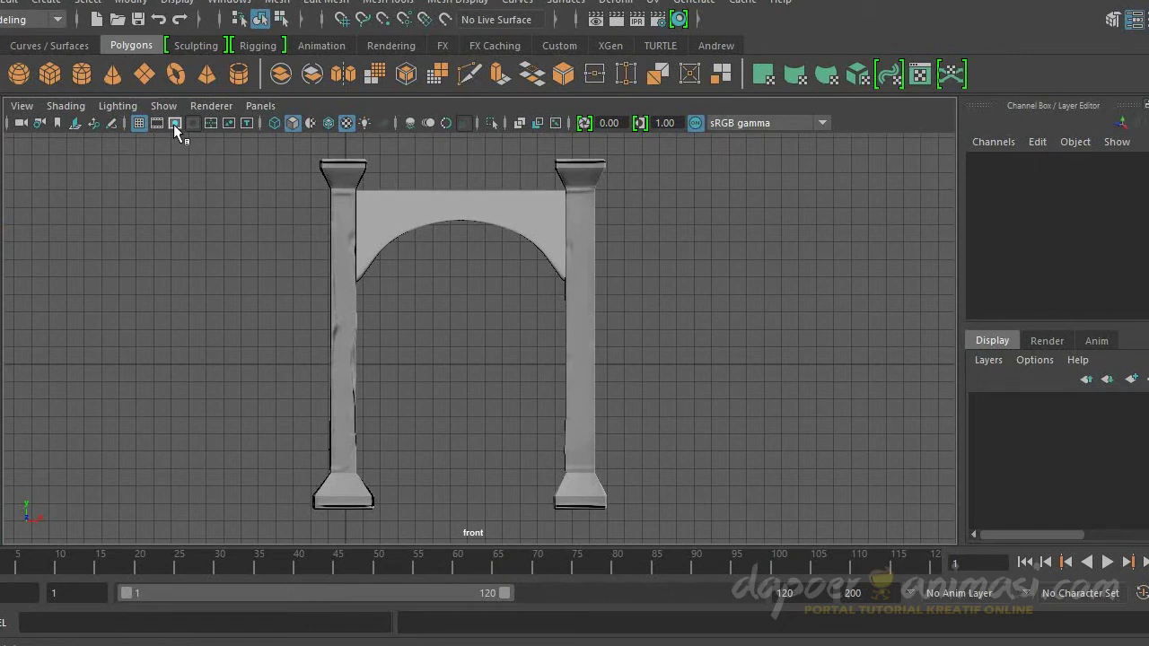
{"action": "left_click", "coordinate": [340, 241]}
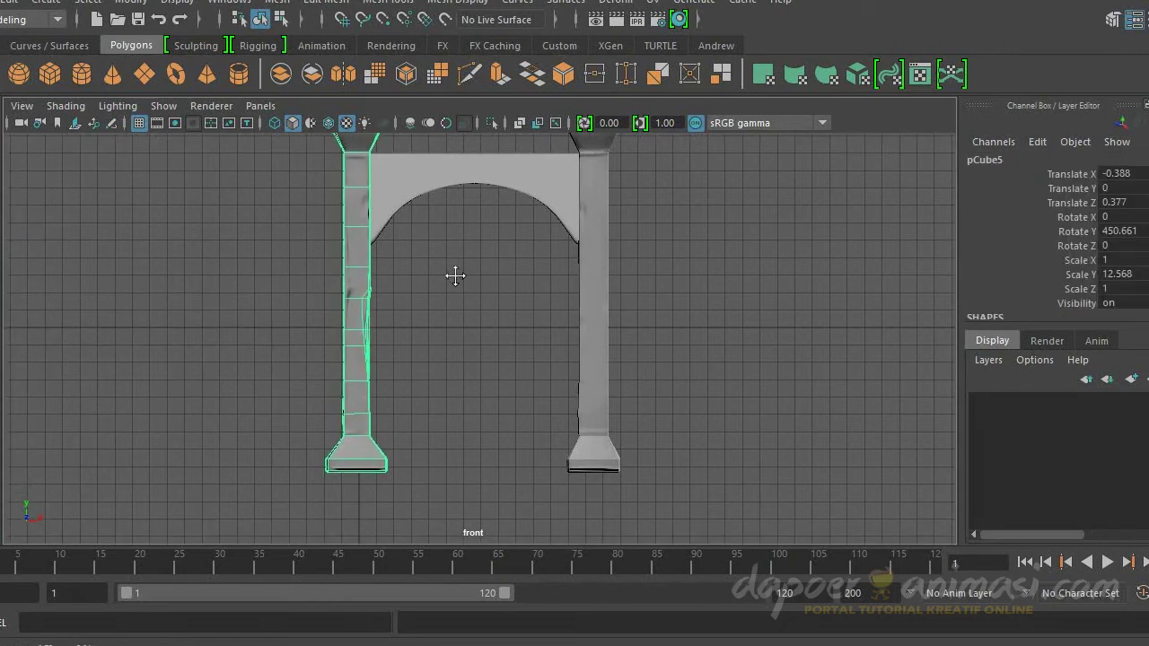
Step: Duplicate the left pillar, tip the copy onto its side and lower it beneath the arch
{"action": "scroll", "coordinate": [479, 282], "scroll_direction": "up", "scroll_amount": 3}
{"action": "scroll", "coordinate": [417, 314], "scroll_direction": "down", "scroll_amount": 3}
{"action": "scroll", "coordinate": [351, 295], "scroll_direction": "down", "scroll_amount": 3}
{"action": "key", "text": "ctrl+d"}
{"action": "key", "text": "e"}
{"action": "mouse_move", "coordinate": [386, 341]}
{"action": "left_mouse_down"}
{"action": "mouse_move", "coordinate": [420, 406]}
{"action": "mouse_move", "coordinate": [413, 458]}
{"action": "left_mouse_up"}
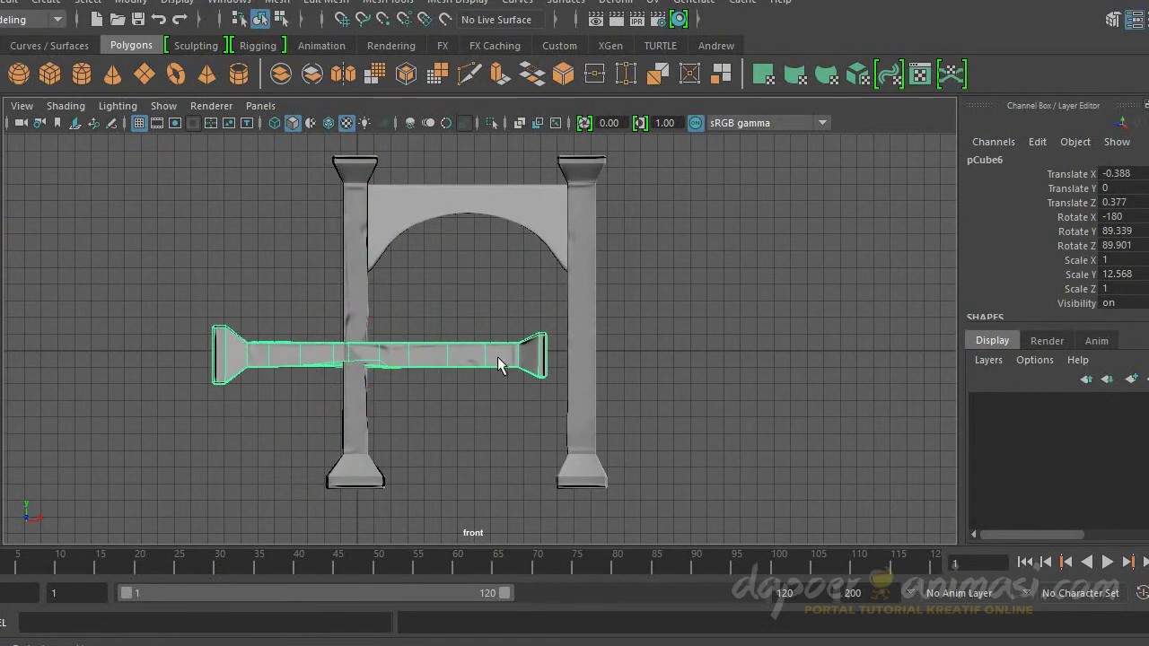
{"action": "key", "text": "w"}
{"action": "mouse_move", "coordinate": [385, 375]}
{"action": "left_mouse_down"}
{"action": "mouse_move", "coordinate": [449, 495]}
{"action": "mouse_move", "coordinate": [518, 345]}
{"action": "mouse_move", "coordinate": [616, 358]}
{"action": "mouse_move", "coordinate": [495, 379]}
{"action": "left_mouse_up"}
Step: Scale the horizontal beam and slide it back under both pillars
{"action": "key", "text": "space"}
{"action": "key", "text": "space"}
{"action": "left_click_drag", "start_coordinate": [457, 422], "coordinate": [448, 430]}
{"action": "right_click_drag", "start_coordinate": [488, 124], "coordinate": [418, 157]}
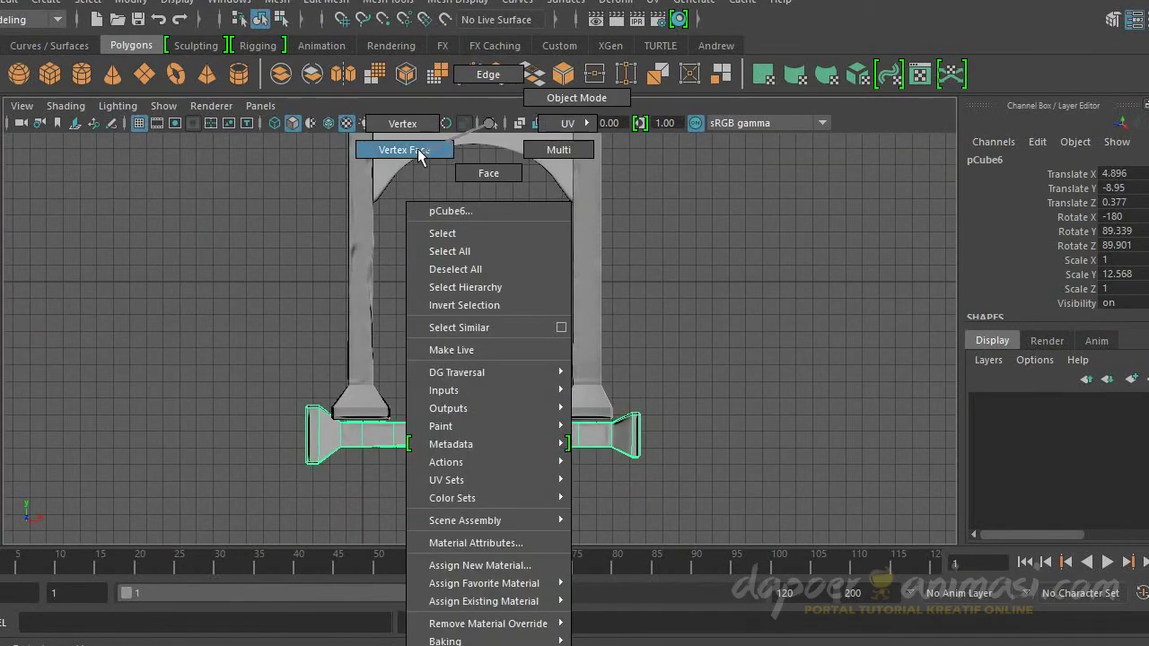
{"action": "left_click_drag", "start_coordinate": [295, 395], "coordinate": [324, 484]}
{"action": "right_click_drag", "start_coordinate": [547, 153], "coordinate": [521, 95]}
{"action": "key", "text": "space"}
{"action": "key", "text": "space"}
{"action": "mouse_move", "coordinate": [629, 318]}
{"action": "left_mouse_down", "text": "alt"}
{"action": "mouse_move", "coordinate": [531, 440]}
{"action": "mouse_move", "coordinate": [502, 410]}
{"action": "mouse_move", "coordinate": [525, 418]}
{"action": "mouse_move", "coordinate": [511, 343]}
{"action": "mouse_move", "coordinate": [448, 351]}
{"action": "mouse_move", "coordinate": [519, 406]}
{"action": "mouse_move", "coordinate": [525, 444]}
{"action": "mouse_move", "coordinate": [473, 461]}
{"action": "left_mouse_up", "text": "alt"}
{"action": "key", "text": "r"}
{"action": "key", "text": "w"}
{"action": "key", "text": "e"}
Step: Raise the base slab slightly and scale up the new bottom slab beneath it
{"action": "key", "text": "space"}
{"action": "key", "text": "space"}
{"action": "key", "text": "space"}
{"action": "key", "text": "space"}
{"action": "left_click_drag", "start_coordinate": [521, 489], "coordinate": [554, 487]}
{"action": "key", "text": "space"}
{"action": "key", "text": "space"}
{"action": "key", "text": "e"}
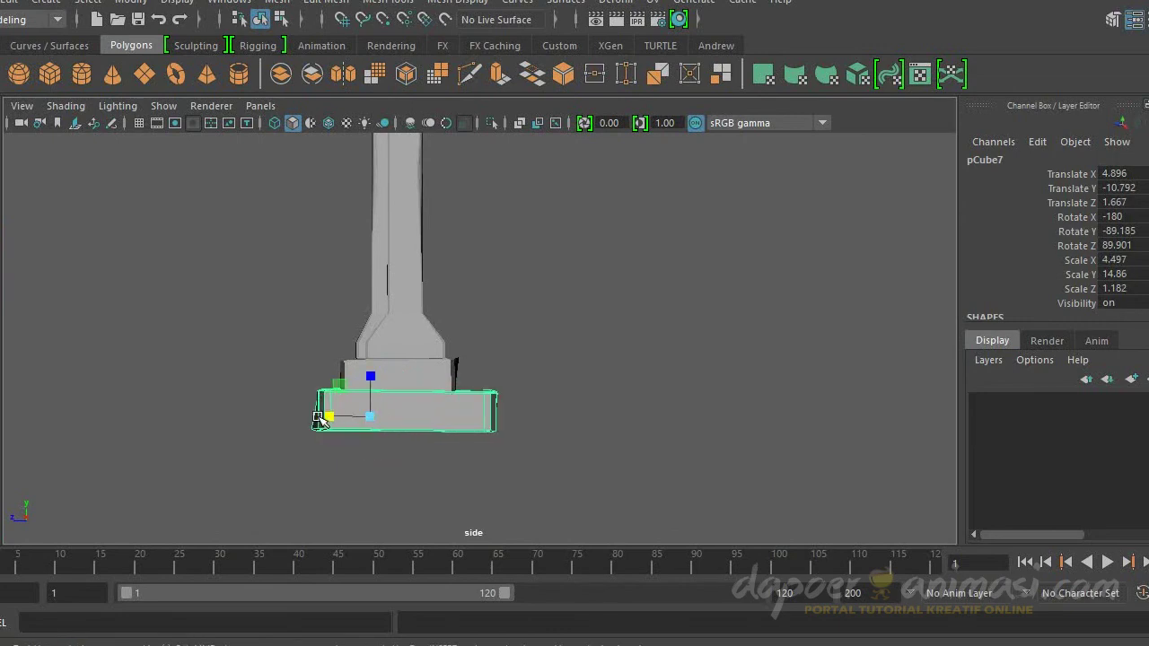
{"action": "left_click_drag", "start_coordinate": [370, 413], "coordinate": [371, 411]}
{"action": "key", "text": "space"}
{"action": "key", "text": "space"}
{"action": "left_click_drag", "start_coordinate": [580, 287], "coordinate": [477, 292], "text": "alt"}
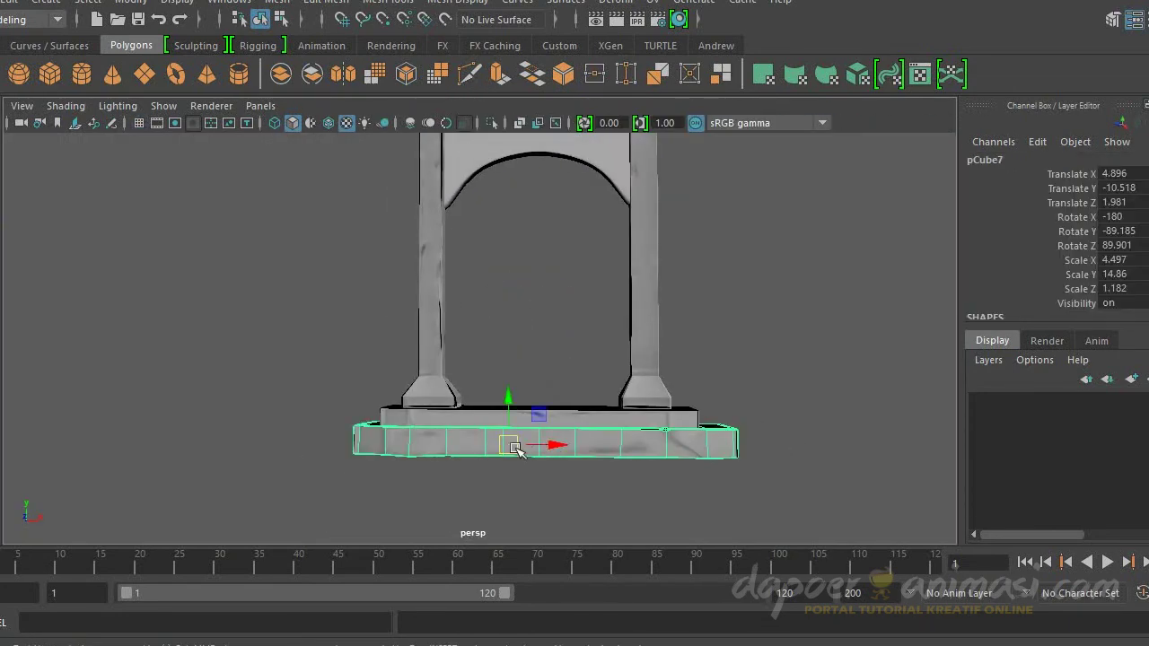
{"action": "scroll", "coordinate": [484, 332], "scroll_direction": "down", "scroll_amount": 3}
{"action": "left_click_drag", "start_coordinate": [422, 325], "coordinate": [484, 359], "text": "alt"}
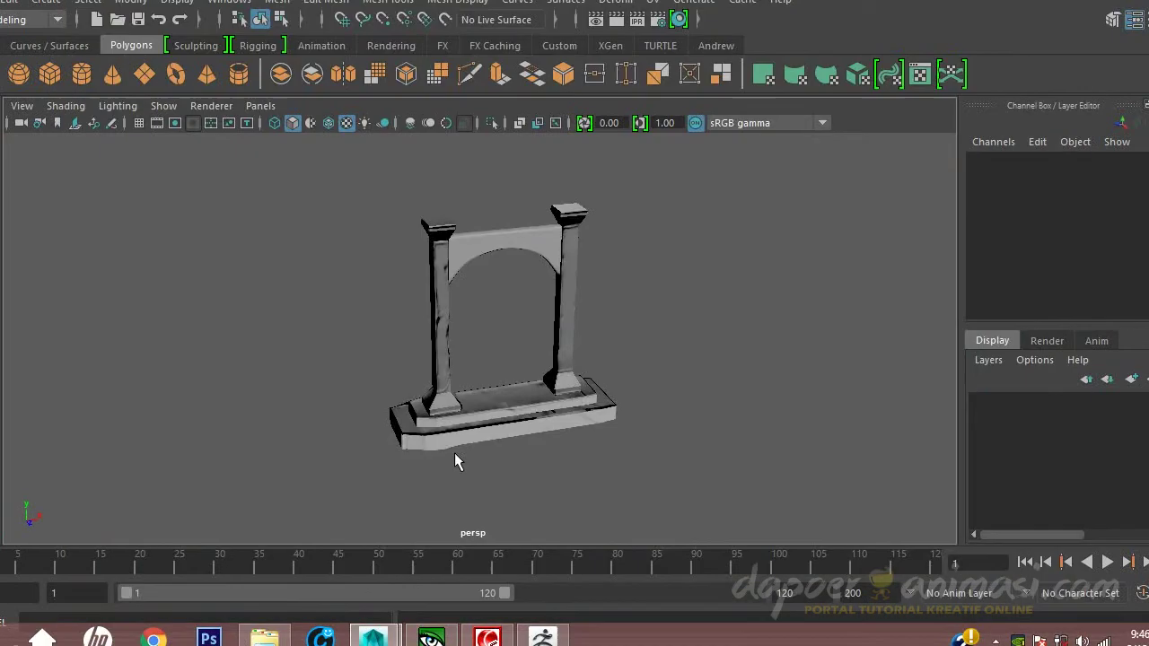
{"action": "key", "text": "space"}
{"action": "key", "text": "space"}
{"action": "mouse_move", "coordinate": [460, 411]}
{"action": "left_mouse_down"}
{"action": "mouse_move", "coordinate": [457, 379]}
{"action": "mouse_move", "coordinate": [461, 397]}
{"action": "left_mouse_up"}
{"action": "key", "text": "w"}
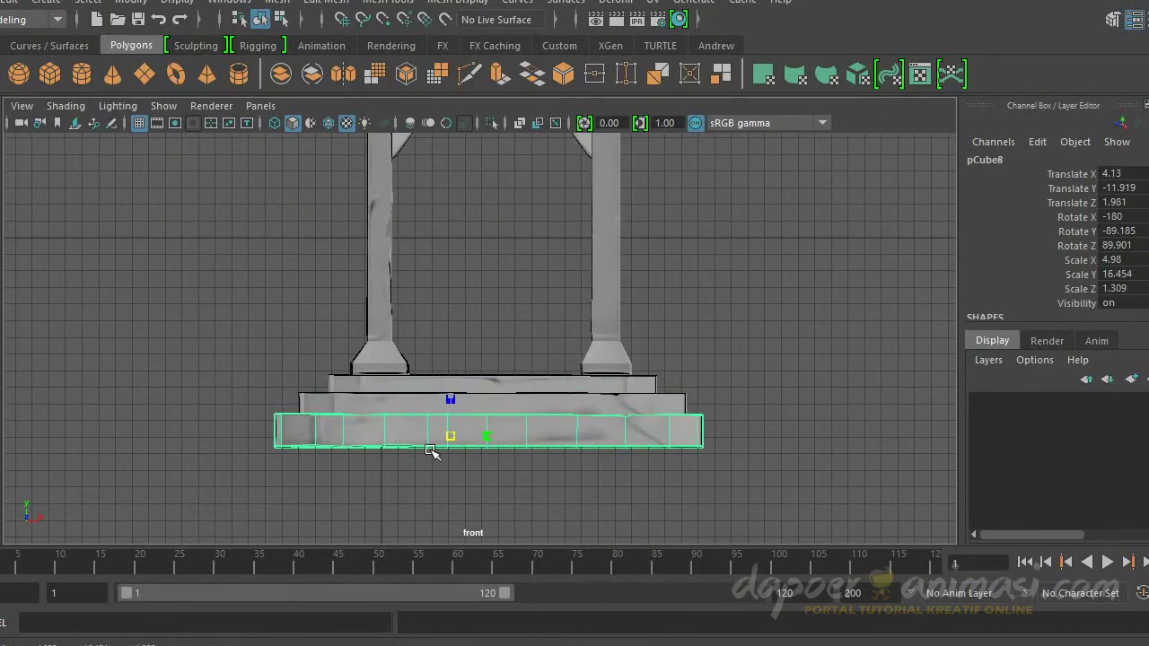
Step: Rotate the bottom base slab and adjust the vertices of the bottom and upper slabs
{"action": "key", "text": "e"}
{"action": "left_click_drag", "start_coordinate": [456, 431], "coordinate": [478, 437]}
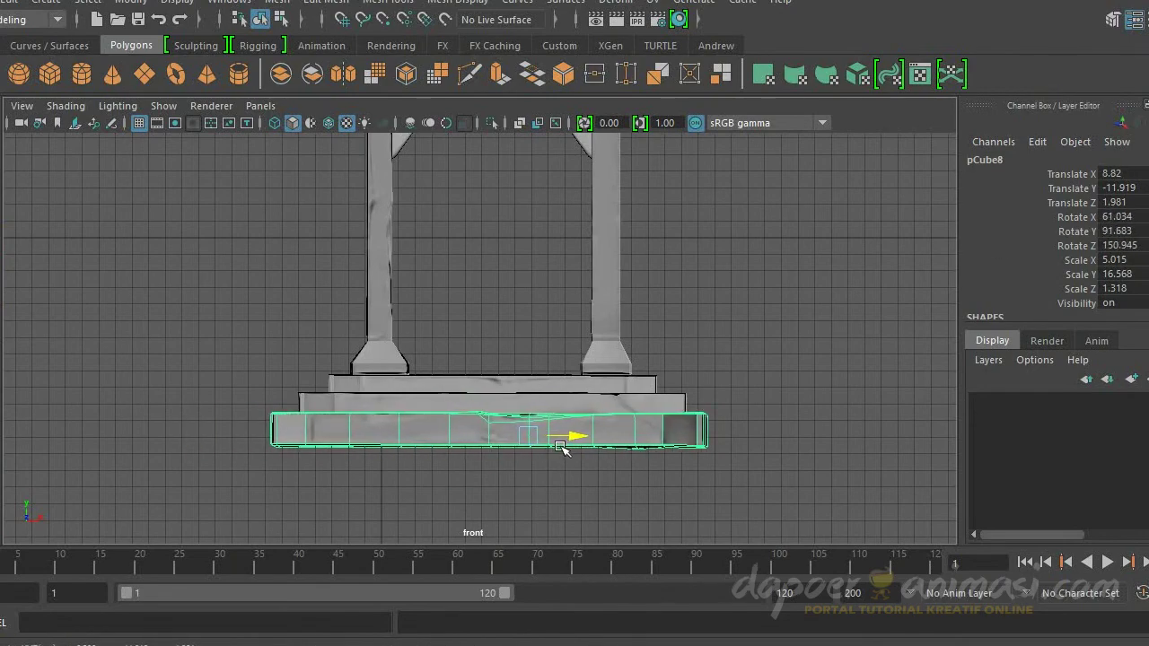
{"action": "left_click", "coordinate": [575, 485]}
{"action": "key", "text": "space"}
{"action": "key", "text": "space"}
{"action": "mouse_move", "coordinate": [761, 389]}
{"action": "left_mouse_down", "text": "alt"}
{"action": "mouse_move", "coordinate": [643, 406]}
{"action": "mouse_move", "coordinate": [551, 390]}
{"action": "mouse_move", "coordinate": [472, 277]}
{"action": "left_mouse_up", "text": "alt"}
{"action": "left_click", "coordinate": [642, 405]}
{"action": "key", "text": "space"}
{"action": "key", "text": "space"}
{"action": "right_click_drag", "start_coordinate": [436, 442], "coordinate": [266, 441]}
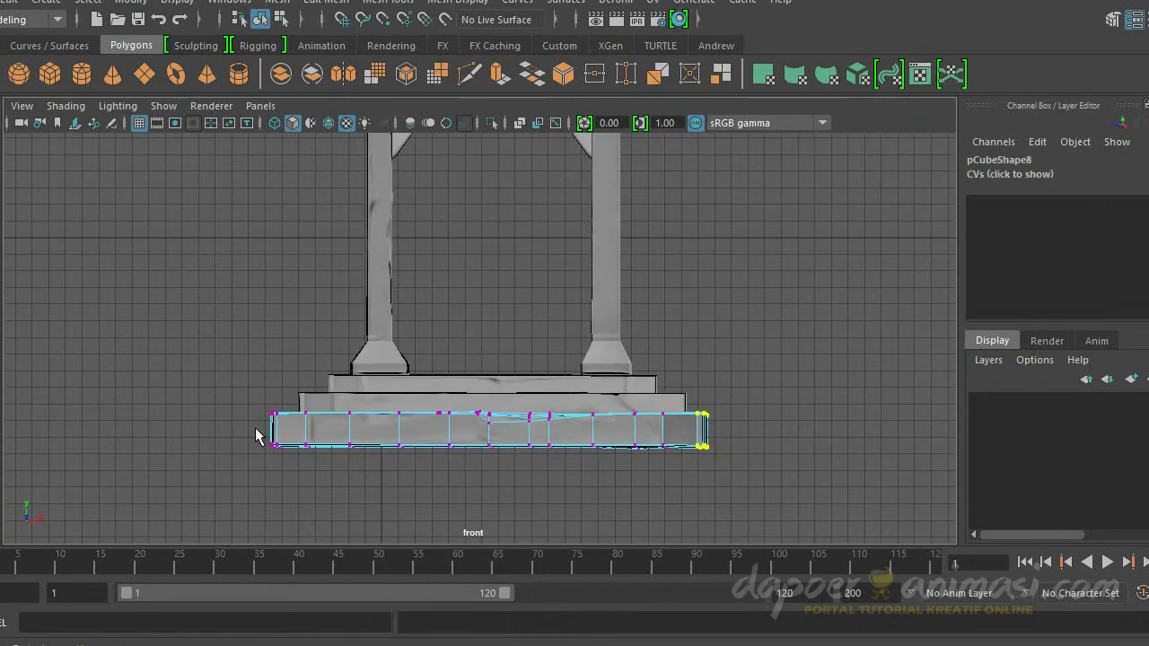
{"action": "right_click_drag", "start_coordinate": [484, 406], "coordinate": [440, 404]}
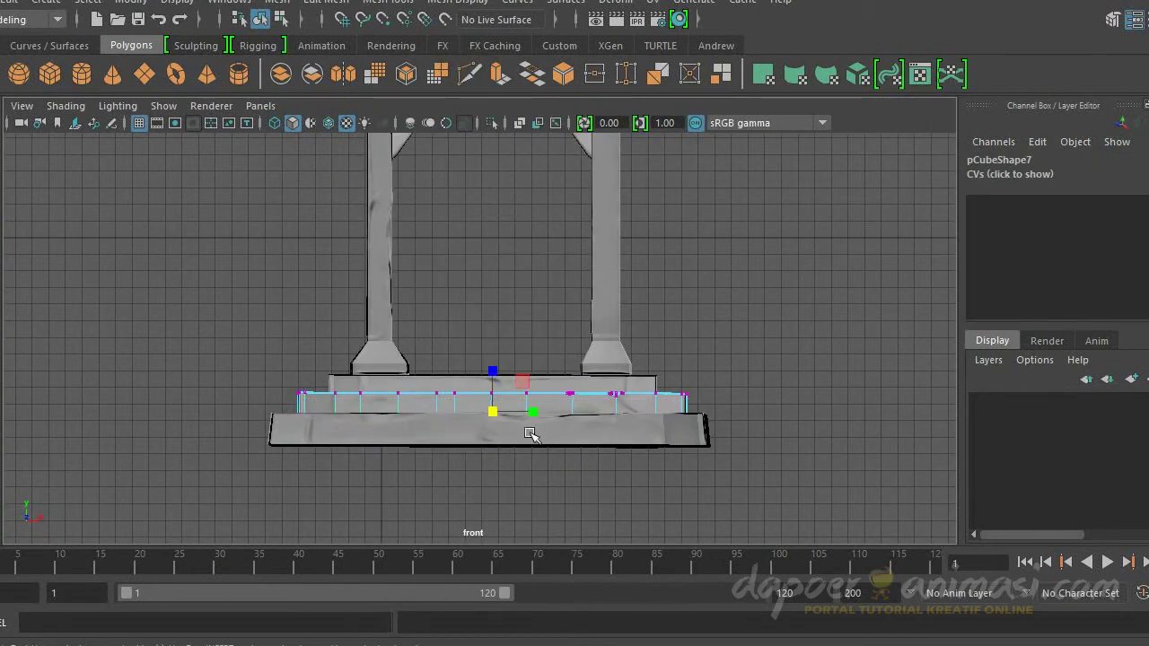
Step: Select all three base slabs and render a 960x540 mental ray test of the arch
{"action": "left_click", "coordinate": [498, 384]}
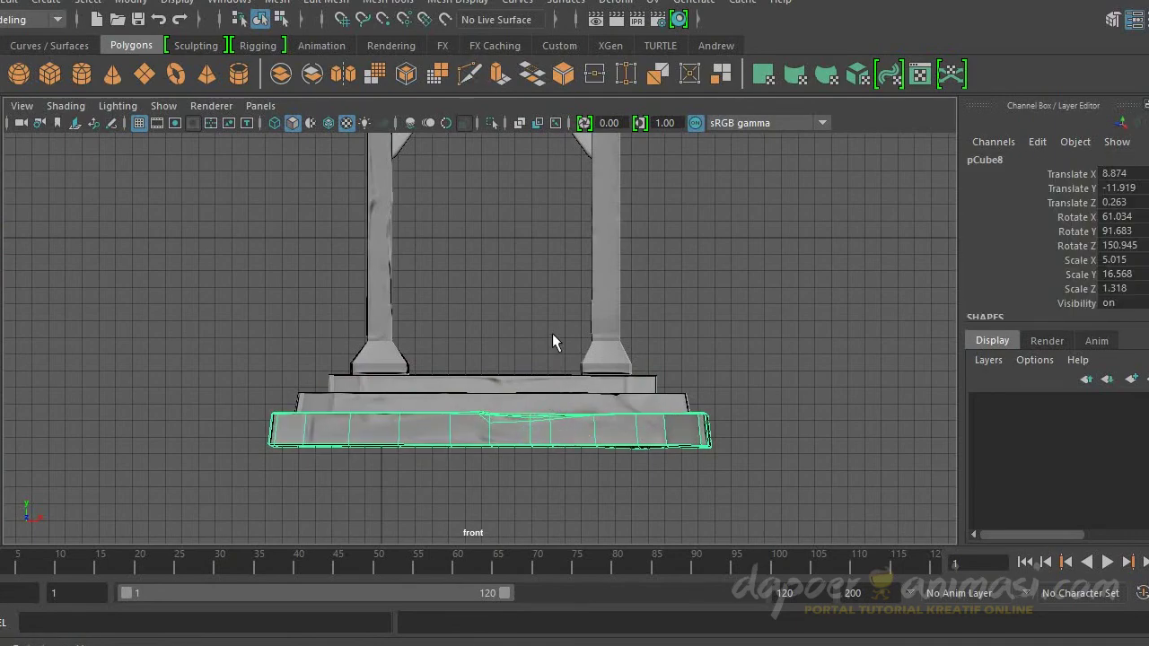
{"action": "scroll", "coordinate": [554, 346], "scroll_direction": "down", "scroll_amount": 5}
{"action": "left_click_drag", "start_coordinate": [474, 351], "coordinate": [514, 404]}
{"action": "key", "text": "space"}
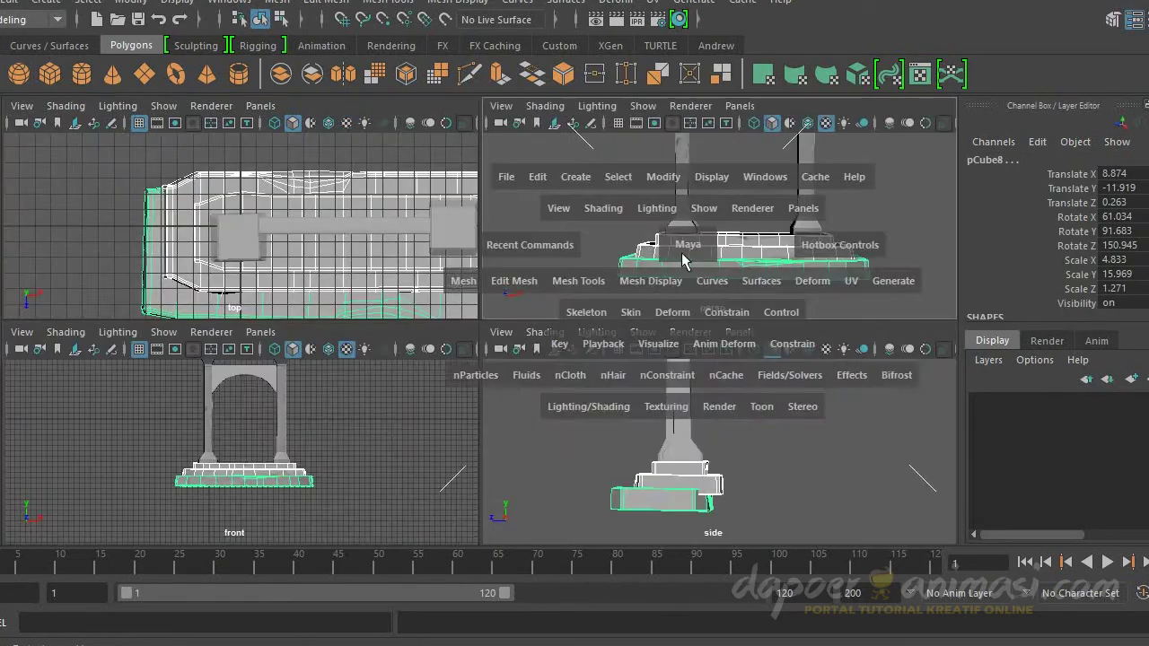
{"action": "key", "text": "space"}
{"action": "key", "text": "space"}
{"action": "key", "text": "space"}
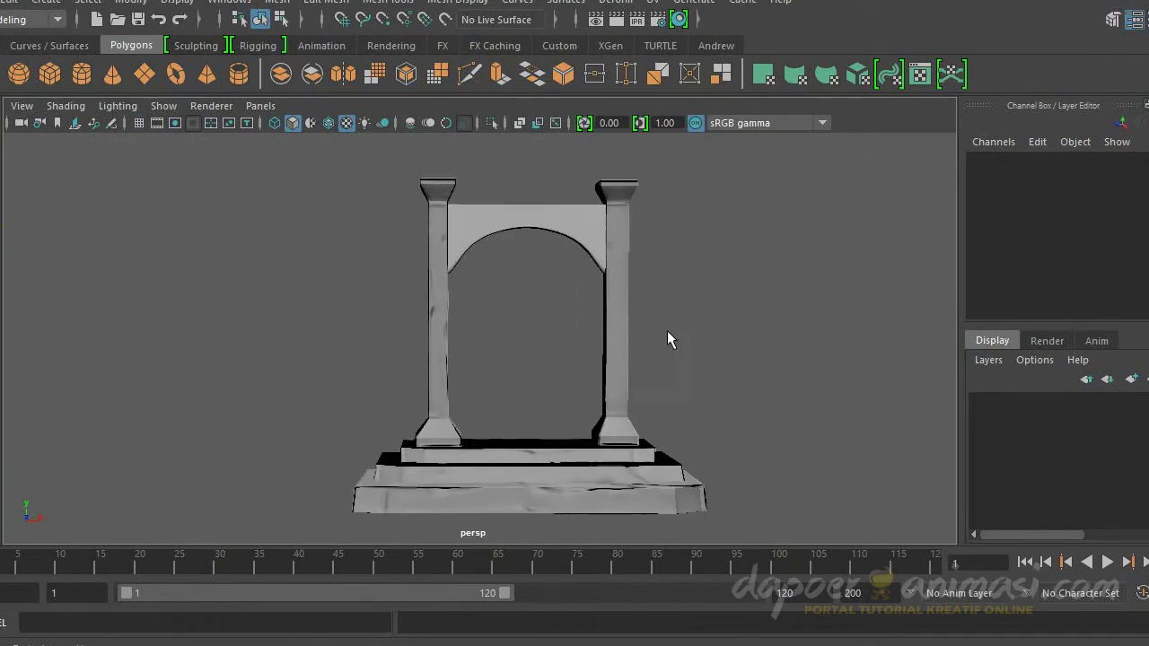
{"action": "left_click", "coordinate": [617, 20]}
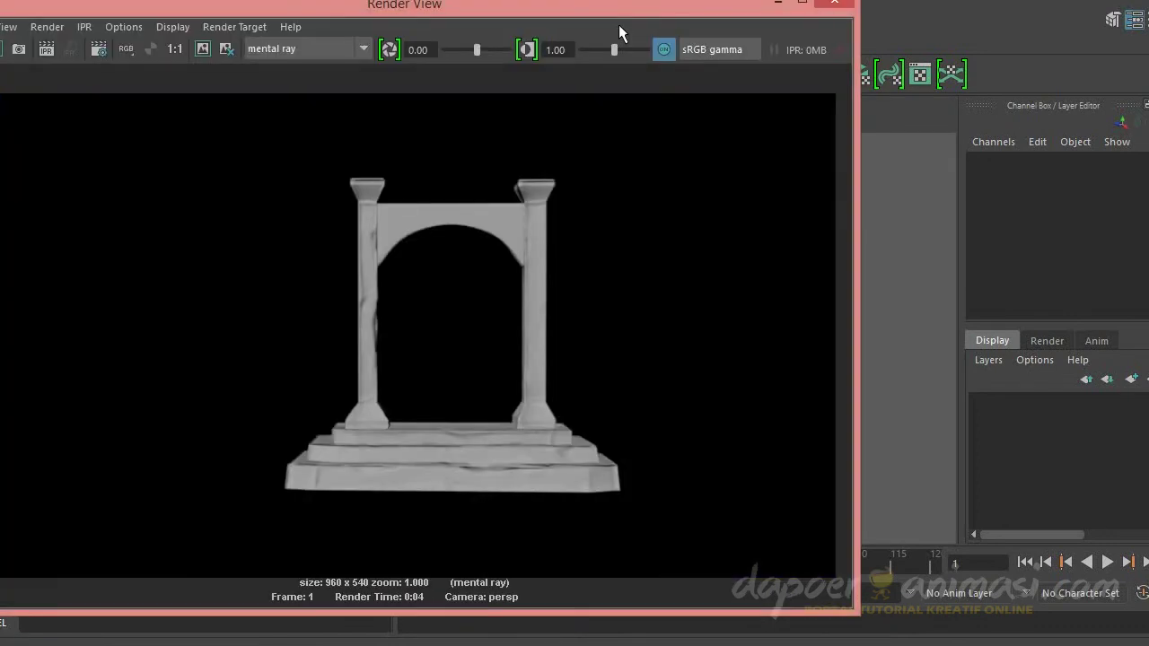
Step: Close the render window and save the Maya scene
{"action": "left_click", "coordinate": [833, 4]}
{"action": "left_click", "coordinate": [487, 637]}
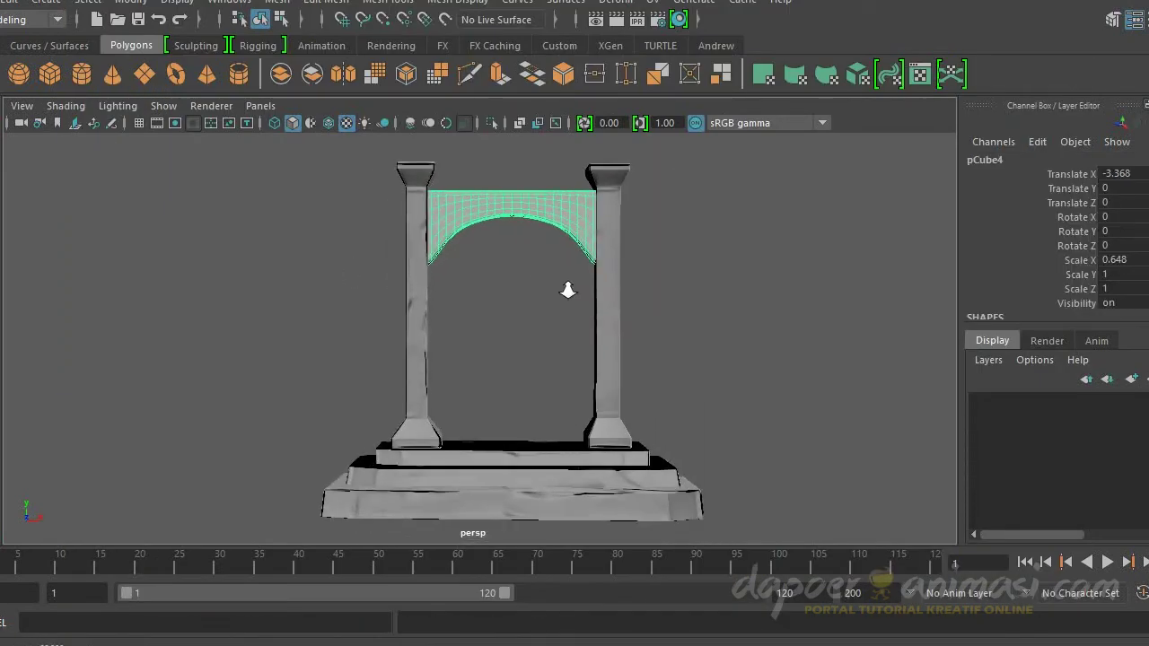
{"action": "left_click_drag", "start_coordinate": [563, 287], "coordinate": [546, 303], "text": "alt"}
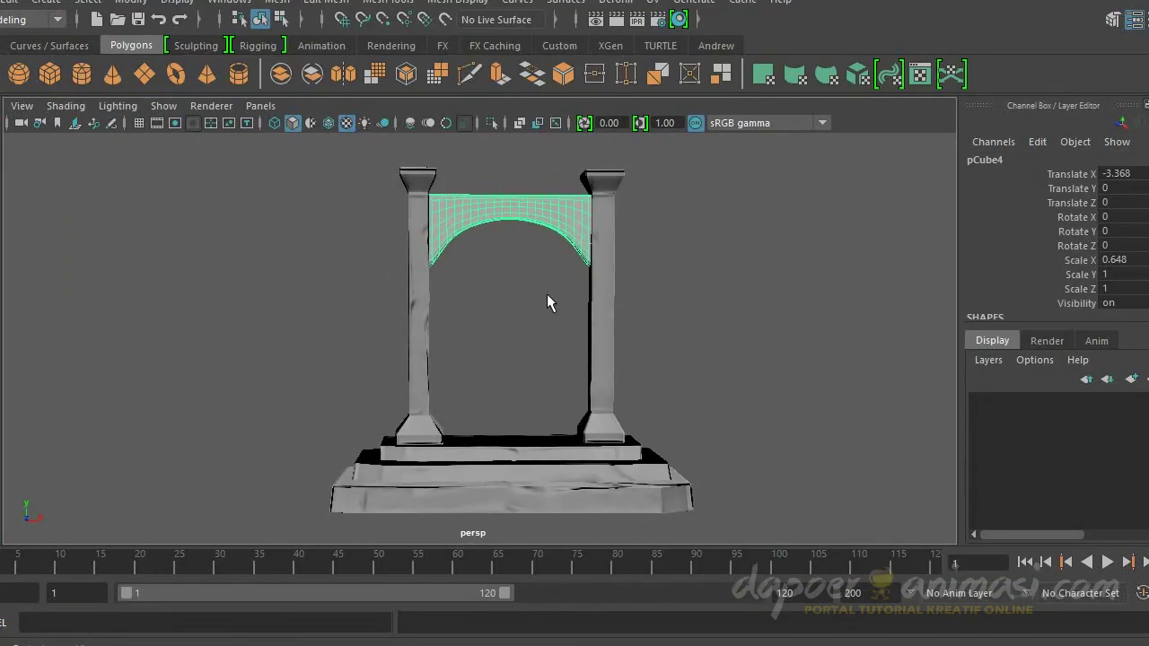
{"action": "key", "text": "ctrl+s"}
Step: Export the selected arch as OBJexport named Arc_pillar into the 3D Files folder
{"action": "left_click", "coordinate": [3, 1]}
{"action": "left_click", "coordinate": [225, 233]}
{"action": "left_click", "coordinate": [588, 504]}
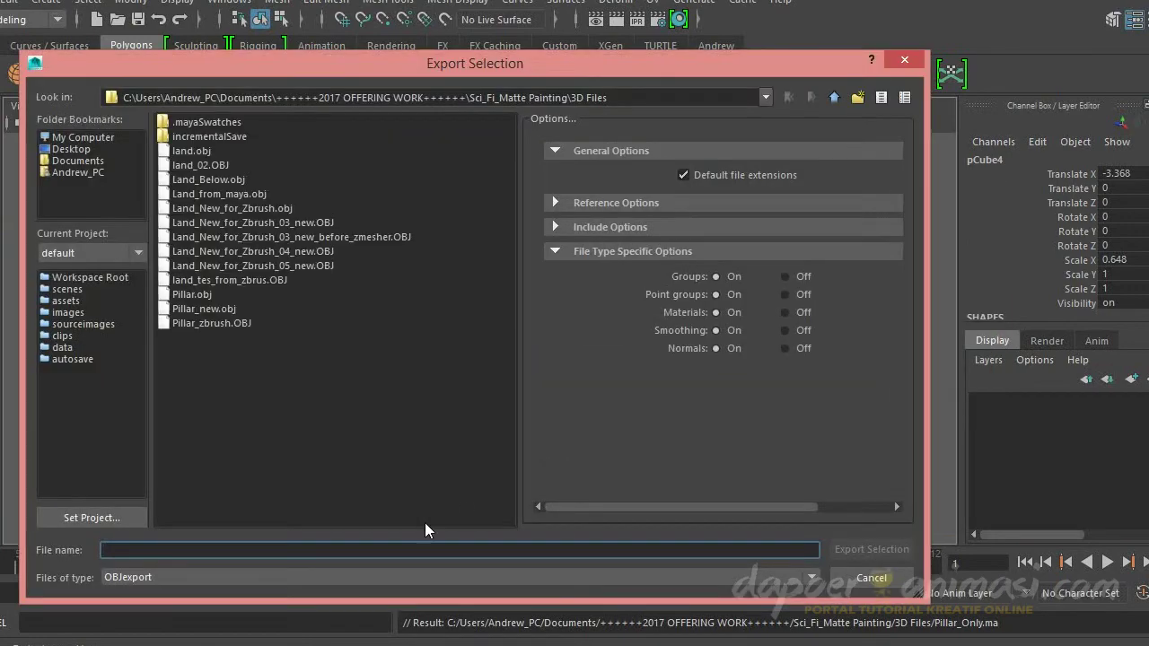
{"action": "type", "text": "Arc_pillar"}
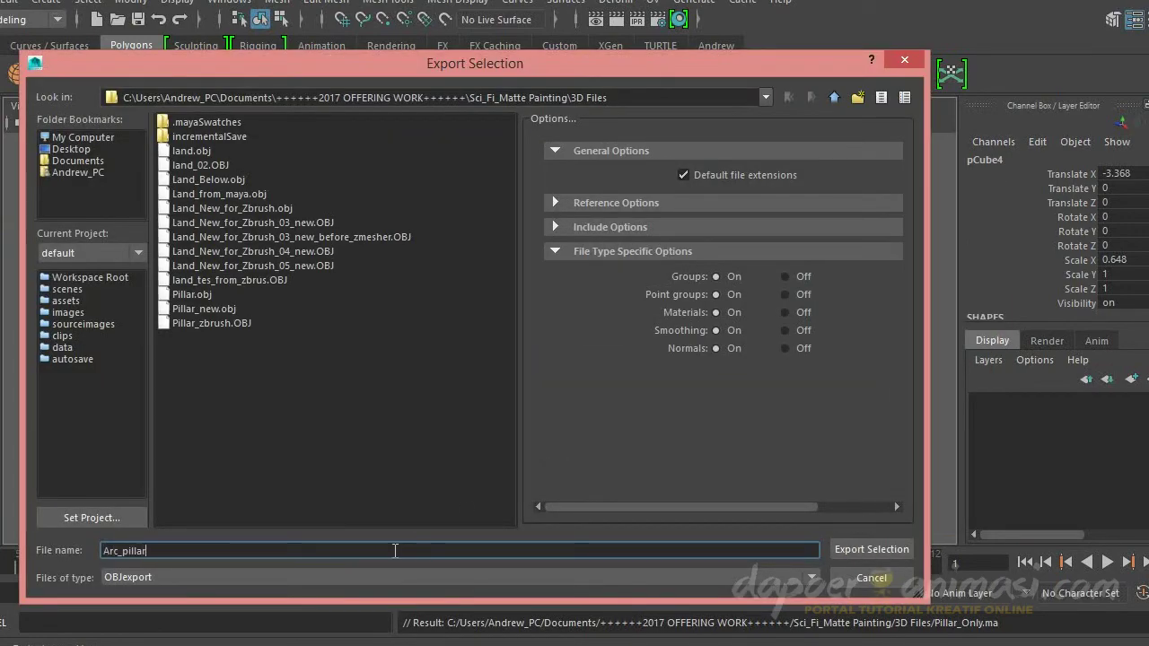
{"action": "key", "text": "Return"}
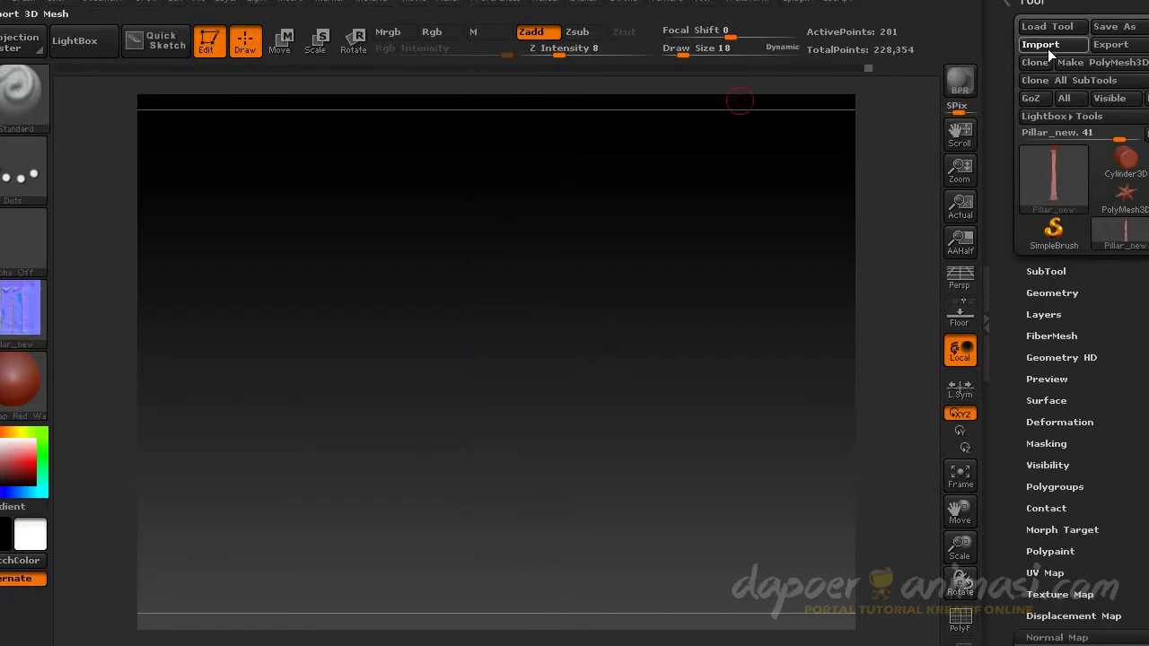
Step: Import the Arc_pillar OBJ into the Pillar_new tool, keeping its high-resolution details
{"action": "left_click", "coordinate": [1045, 47]}
{"action": "double_click", "coordinate": [448, 134]}
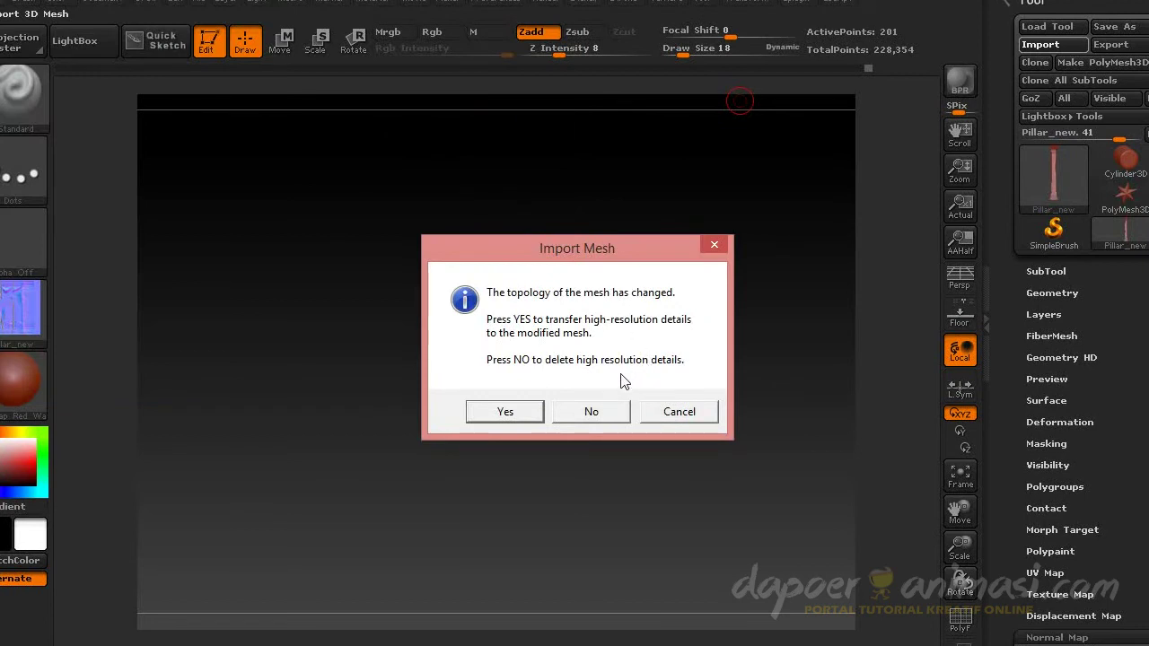
{"action": "left_click", "coordinate": [515, 413]}
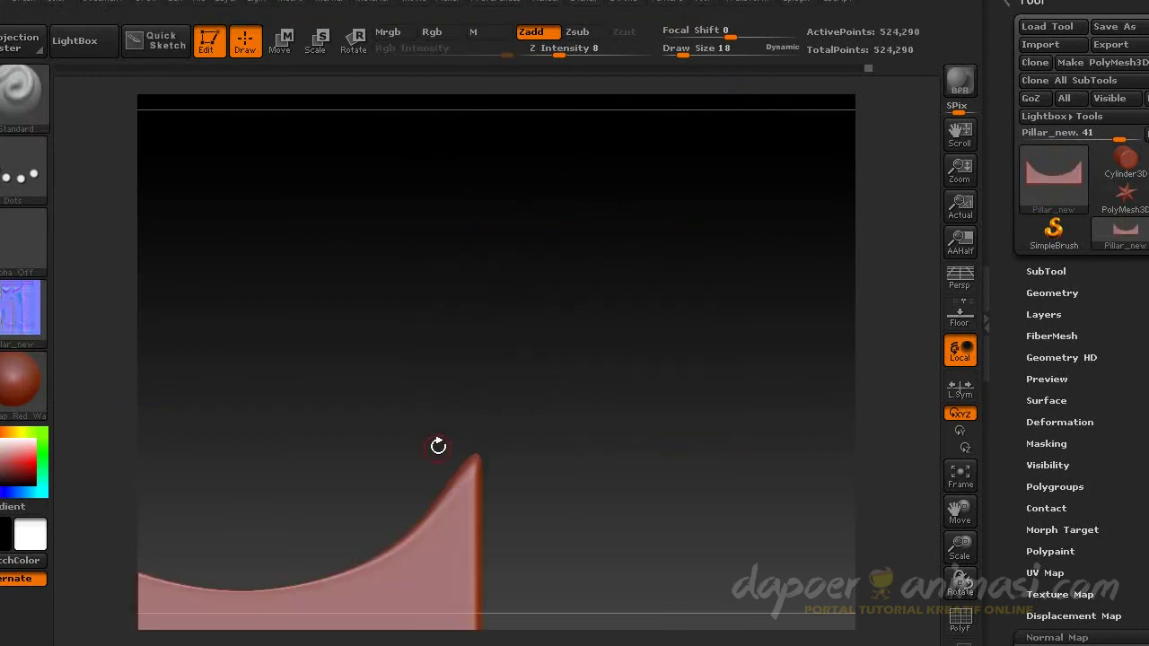
{"action": "mouse_move", "coordinate": [505, 284]}
{"action": "left_mouse_down"}
{"action": "mouse_move", "coordinate": [509, 341]}
{"action": "mouse_move", "coordinate": [493, 223]}
{"action": "mouse_move", "coordinate": [513, 277]}
{"action": "mouse_move", "coordinate": [582, 364]}
{"action": "mouse_move", "coordinate": [560, 367]}
{"action": "left_mouse_up"}
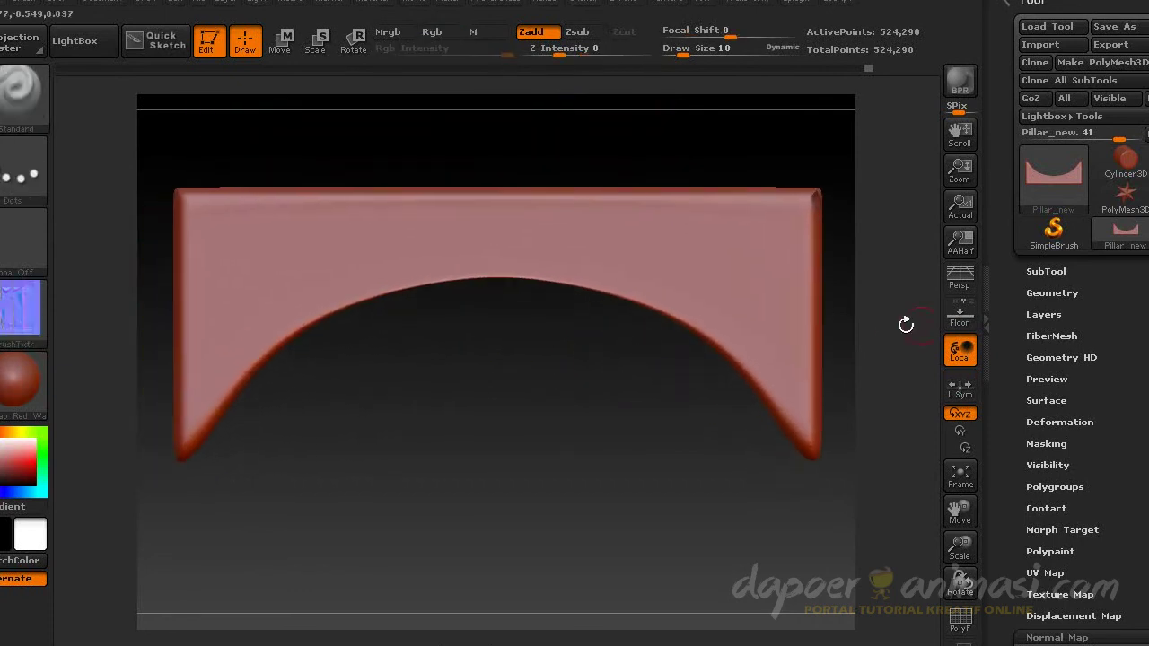
{"action": "left_click", "coordinate": [1051, 292]}
{"action": "mouse_move", "coordinate": [681, 341]}
{"action": "left_mouse_down"}
{"action": "mouse_move", "coordinate": [575, 333]}
{"action": "mouse_move", "coordinate": [497, 260]}
{"action": "mouse_move", "coordinate": [379, 265]}
{"action": "left_mouse_up"}
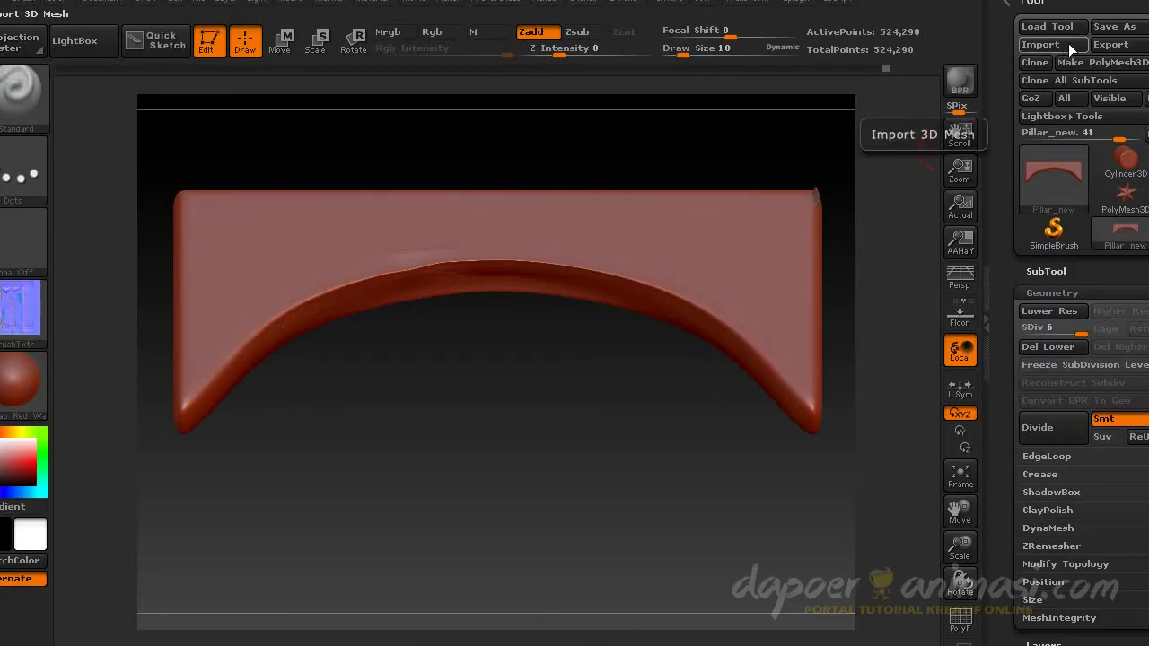
Step: Start a new ZBrush document without saving the current one
{"action": "left_click", "coordinate": [232, 7]}
{"action": "left_click", "coordinate": [195, 229]}
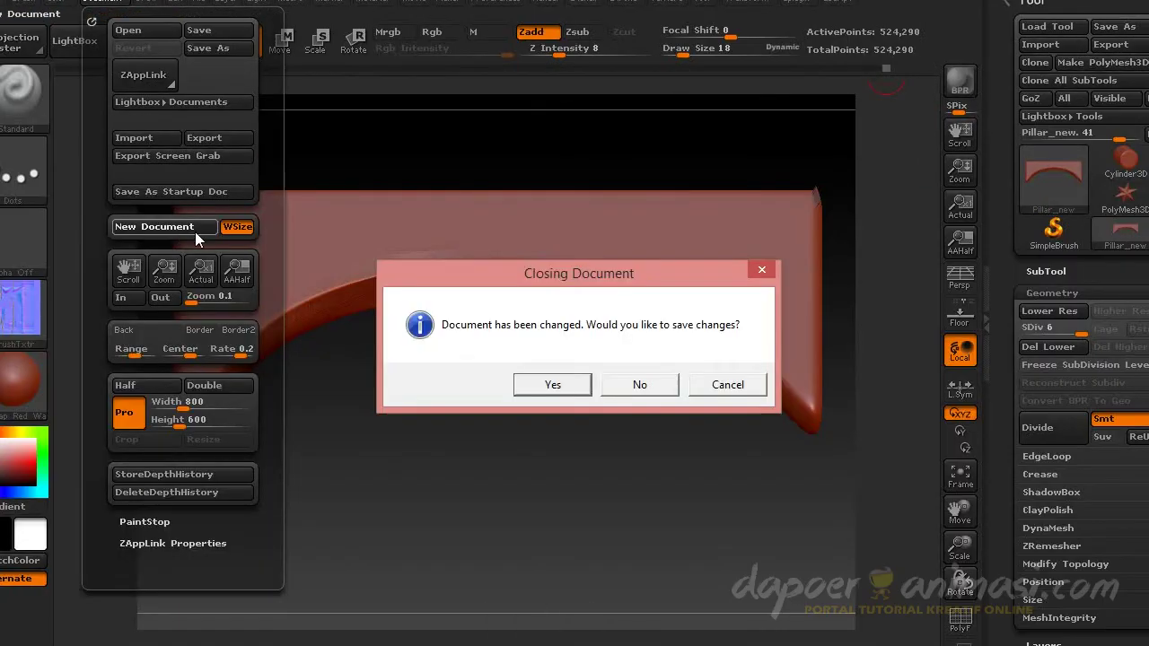
{"action": "left_click", "coordinate": [636, 382]}
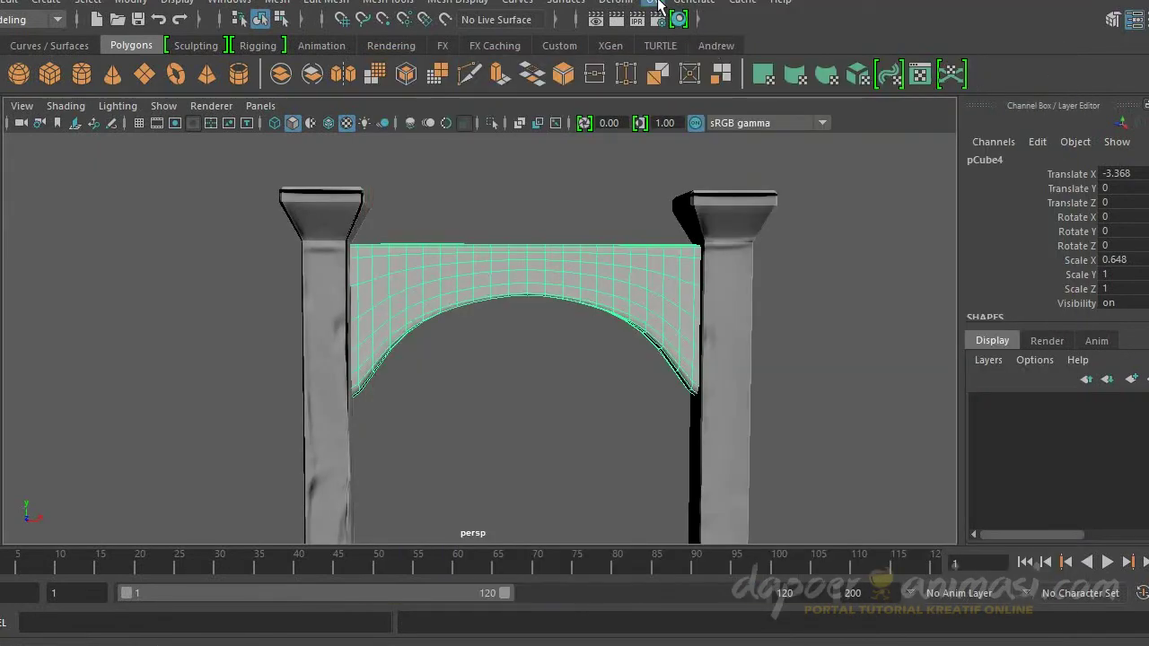
Step: Apply a Y-axis planar mapping to the arch
{"action": "left_click", "coordinate": [651, 2]}
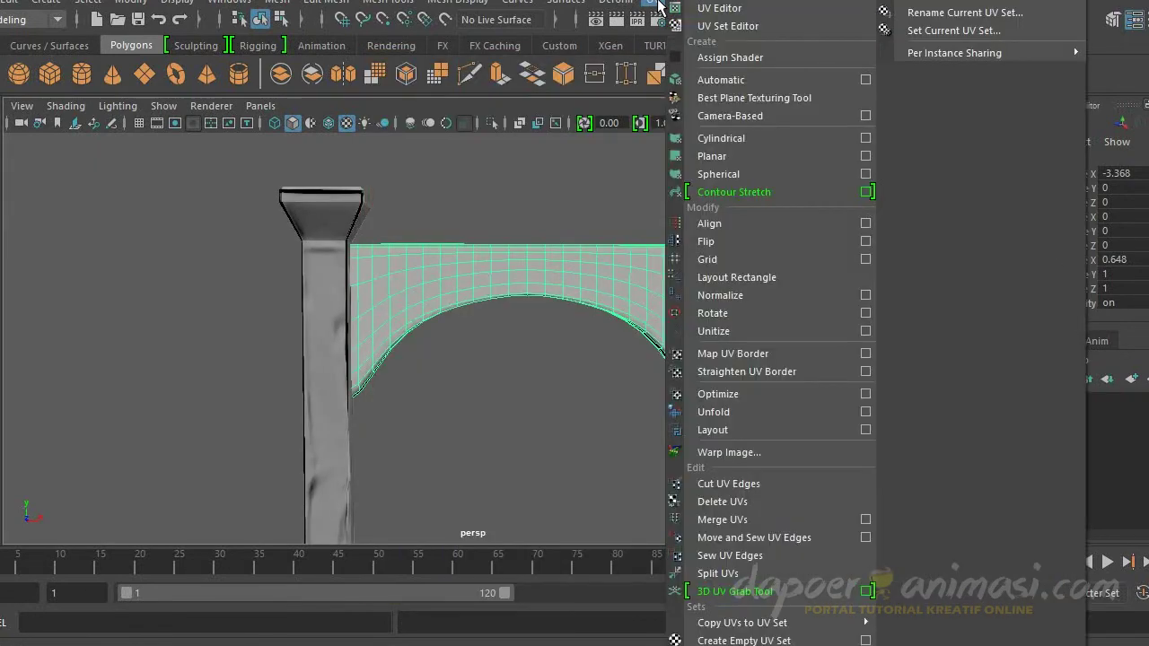
{"action": "left_click", "coordinate": [661, 5]}
{"action": "key", "text": "space"}
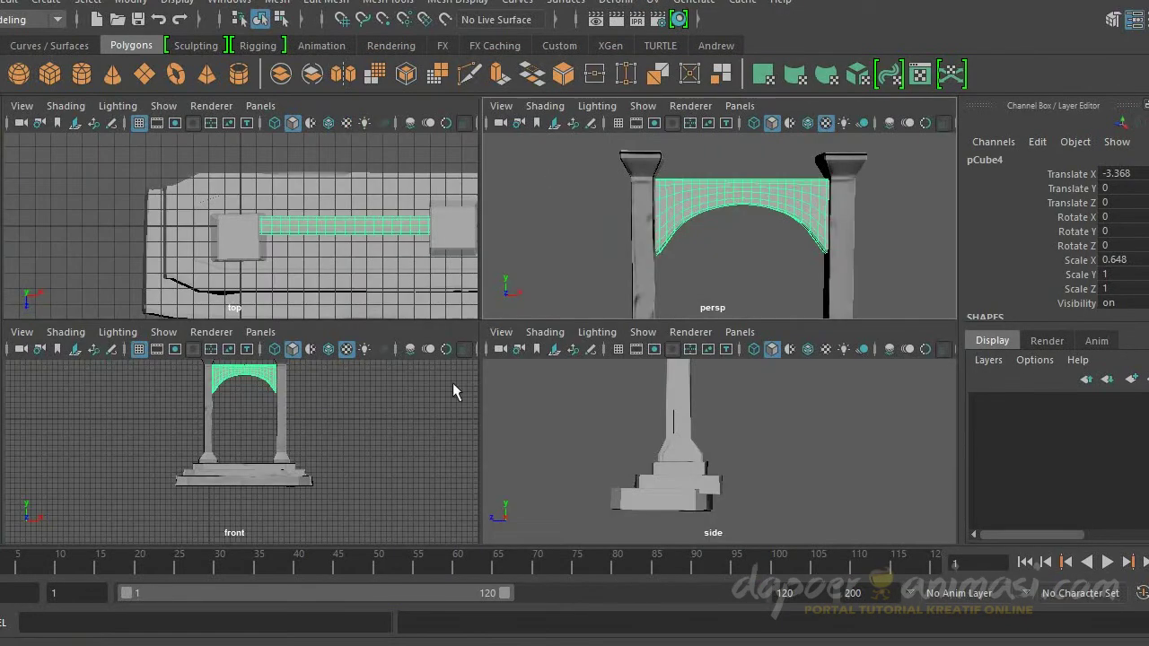
{"action": "key", "text": "space"}
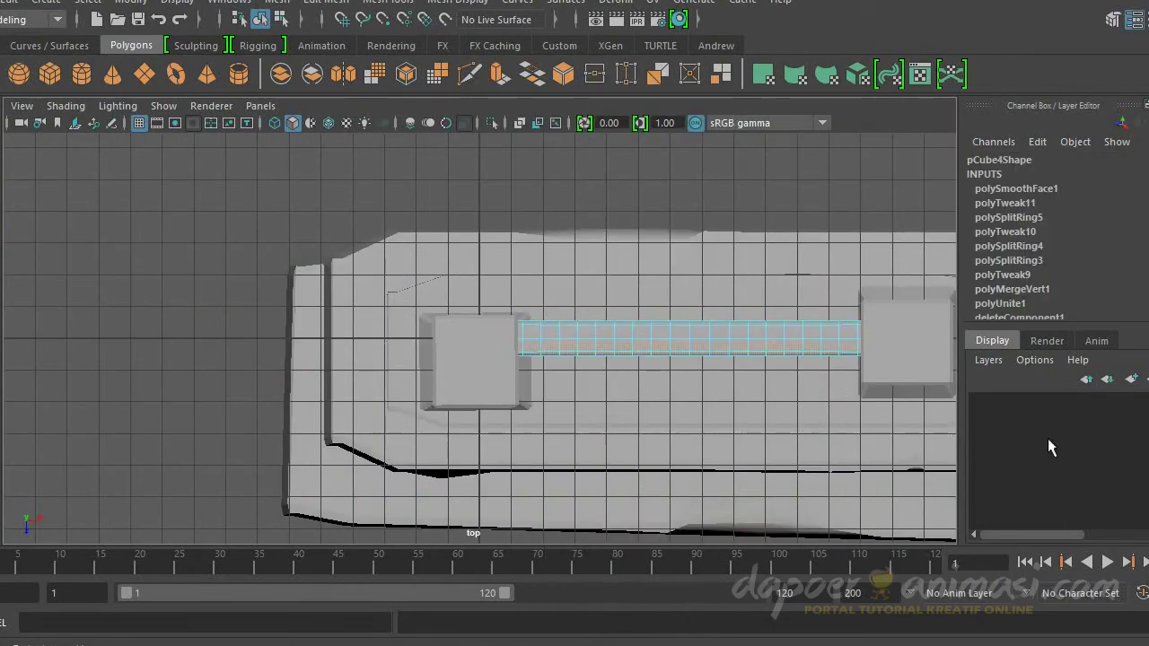
{"action": "key", "text": "space"}
{"action": "key", "text": "space"}
{"action": "left_click", "coordinate": [653, 2]}
{"action": "left_click", "coordinate": [864, 154]}
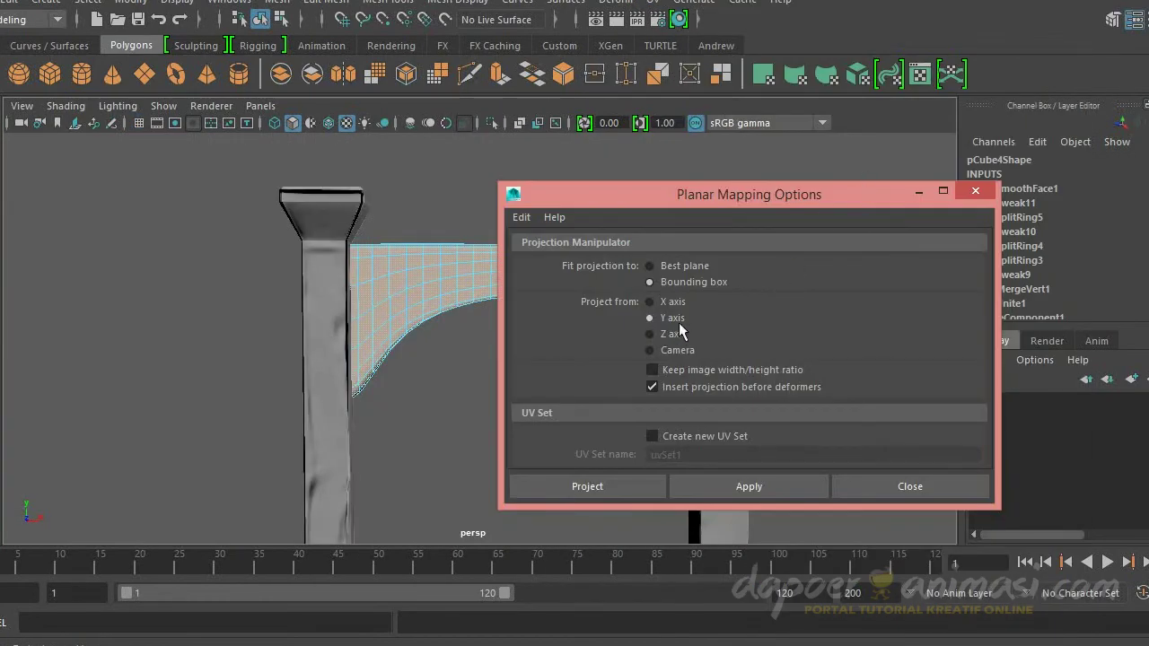
{"action": "left_click", "coordinate": [763, 485]}
{"action": "left_click", "coordinate": [835, 485]}
Step: In the UV Editor, shift the first shell aside and add a second planar shell below it
{"action": "left_click", "coordinate": [652, 2]}
{"action": "left_click", "coordinate": [695, 8]}
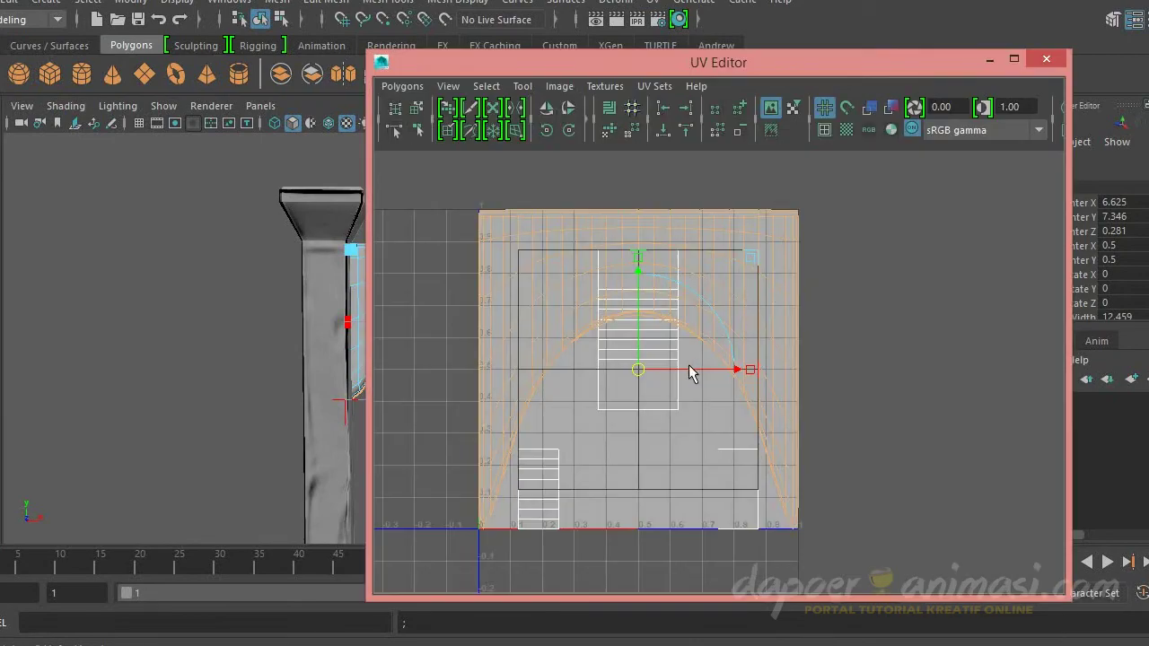
{"action": "left_click_drag", "start_coordinate": [690, 373], "coordinate": [1059, 371]}
{"action": "key", "text": "space"}
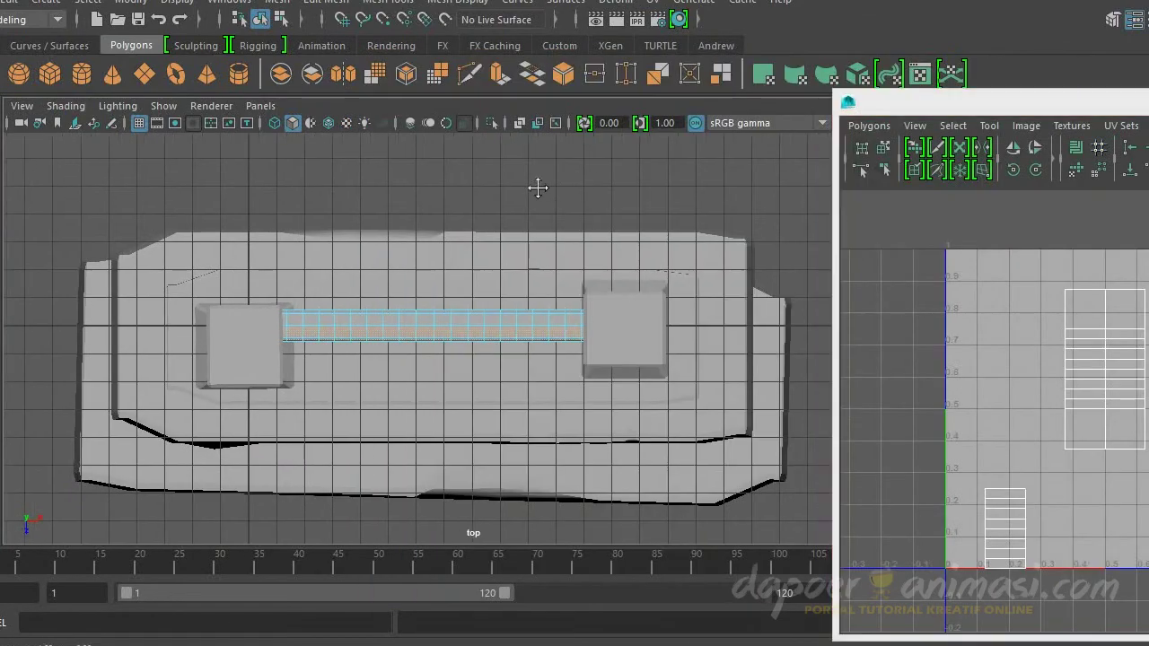
{"action": "left_click", "coordinate": [654, 2]}
{"action": "left_click", "coordinate": [712, 156]}
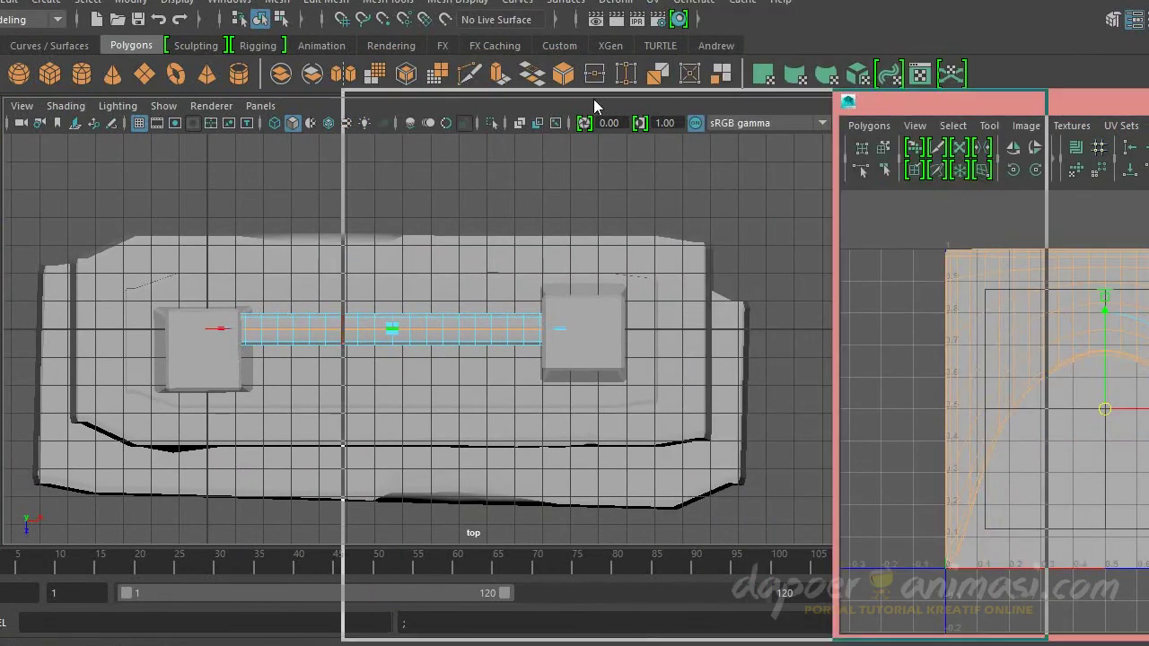
{"action": "left_click_drag", "start_coordinate": [422, 500], "coordinate": [561, 606]}
{"action": "key", "text": "f"}
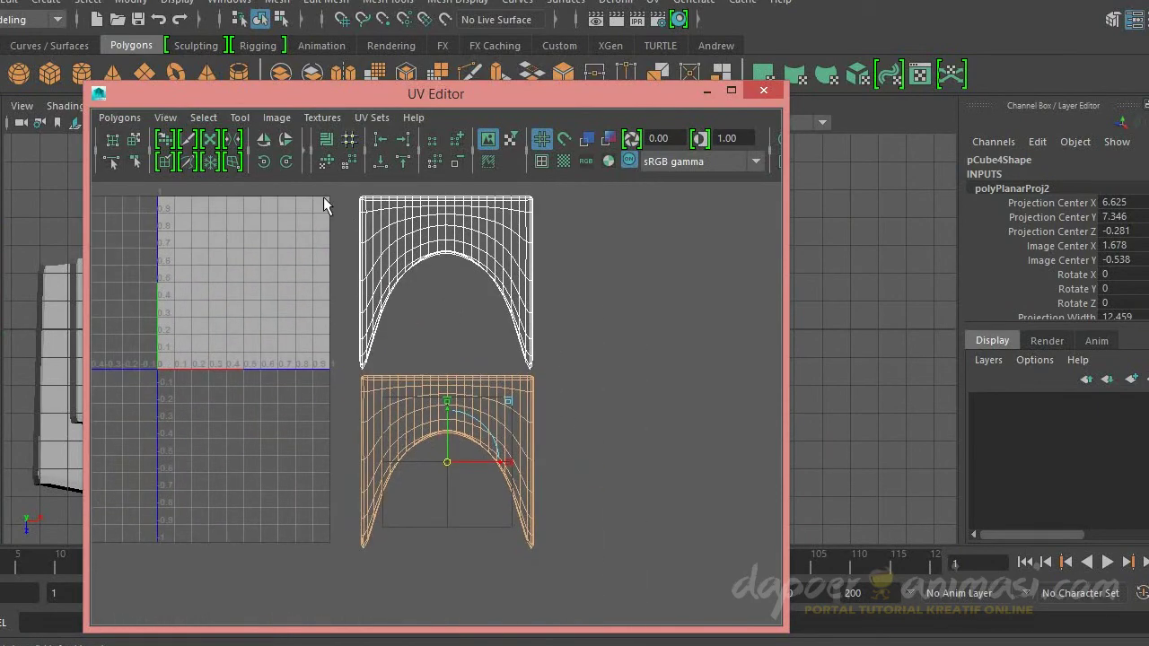
Step: Scale both UV shells down to fit inside the 0–1 tile
{"action": "left_click_drag", "start_coordinate": [356, 192], "coordinate": [629, 591]}
{"action": "right_click_drag", "start_coordinate": [494, 410], "coordinate": [569, 410]}
{"action": "key", "text": "r"}
{"action": "mouse_move", "coordinate": [443, 353]}
{"action": "left_mouse_down"}
{"action": "mouse_move", "coordinate": [443, 394]}
{"action": "mouse_move", "coordinate": [285, 303]}
{"action": "left_mouse_up"}
{"action": "scroll", "coordinate": [451, 382], "scroll_direction": "up", "scroll_amount": 3}
{"action": "left_click_drag", "start_coordinate": [451, 381], "coordinate": [406, 368]}
{"action": "key", "text": "w"}
{"action": "key", "text": "r"}
{"action": "key", "text": "w"}
{"action": "key", "text": "q"}
Step: Move the bottom UV shell lower in the tile and close the UV Editor
{"action": "left_click_drag", "start_coordinate": [262, 377], "coordinate": [579, 531]}
{"action": "key", "text": "w"}
{"action": "left_click_drag", "start_coordinate": [411, 402], "coordinate": [411, 418]}
{"action": "key", "text": "q"}
{"action": "left_click", "coordinate": [660, 200]}
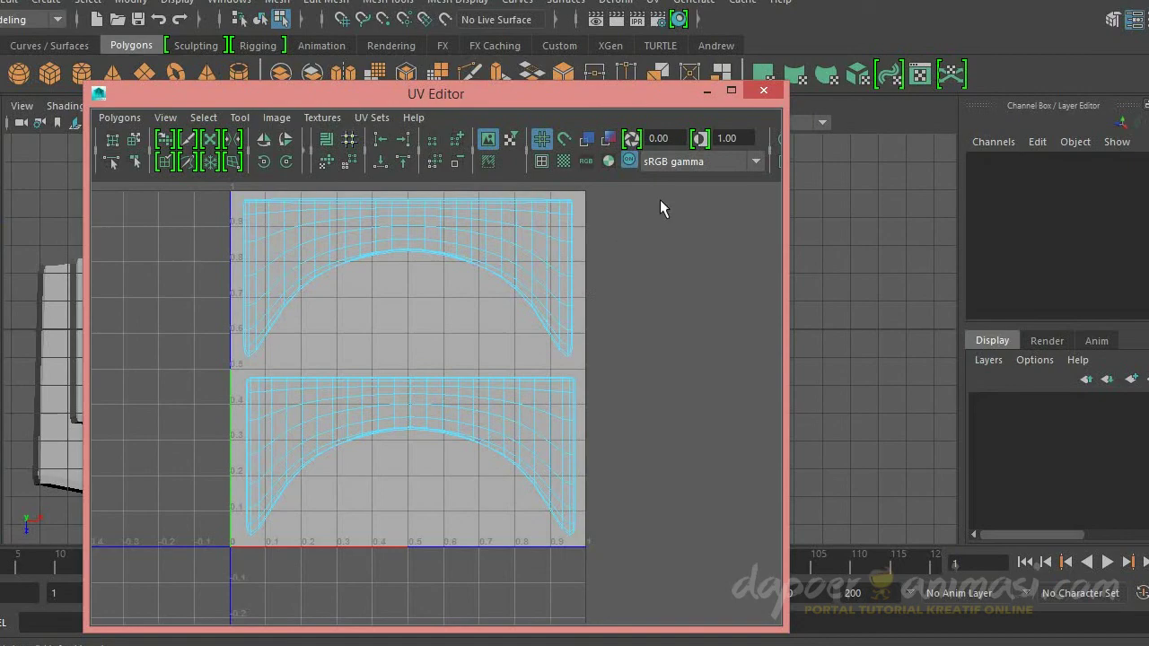
{"action": "left_click", "coordinate": [763, 91]}
Step: Re-export the selected arch and import the Arc_pillar mesh into ZBrush
{"action": "right_click_drag", "start_coordinate": [485, 198], "coordinate": [494, 171]}
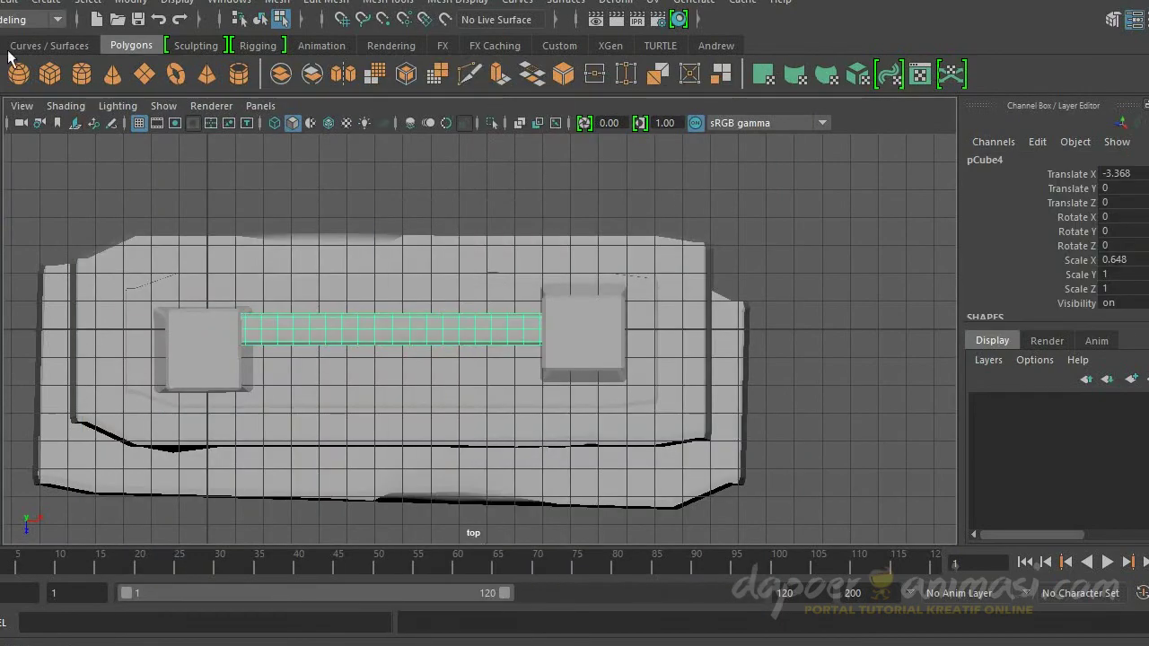
{"action": "key", "text": "space"}
{"action": "key", "text": "space"}
{"action": "left_click", "coordinate": [3, 2]}
{"action": "left_click", "coordinate": [114, 219]}
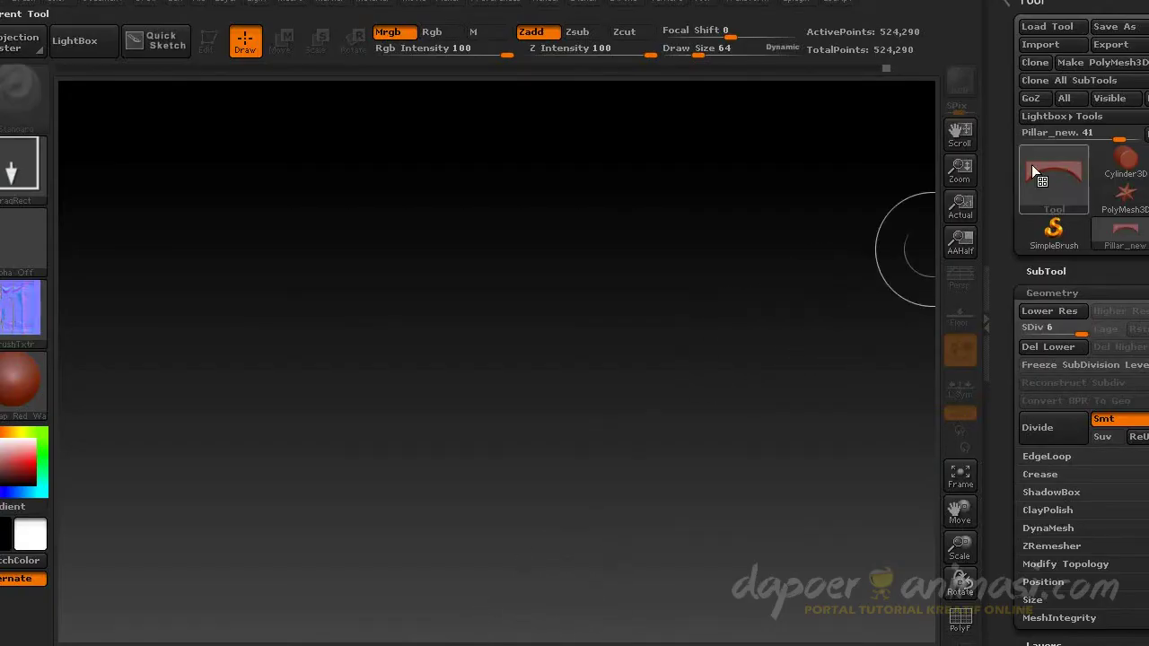
{"action": "left_click", "coordinate": [1040, 44]}
{"action": "double_click", "coordinate": [372, 117]}
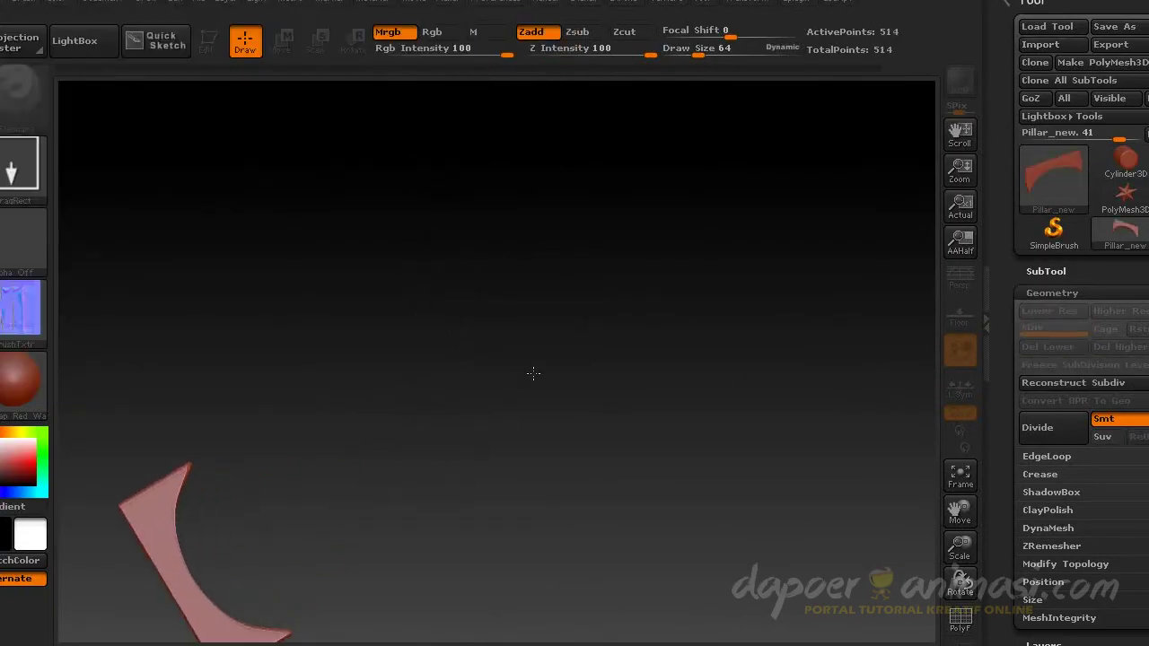
Step: Redraw the arch on a fresh canvas in edit mode and subdivide it twice
{"action": "key", "text": "ctrl+n"}
{"action": "left_click_drag", "start_coordinate": [269, 575], "coordinate": [404, 503]}
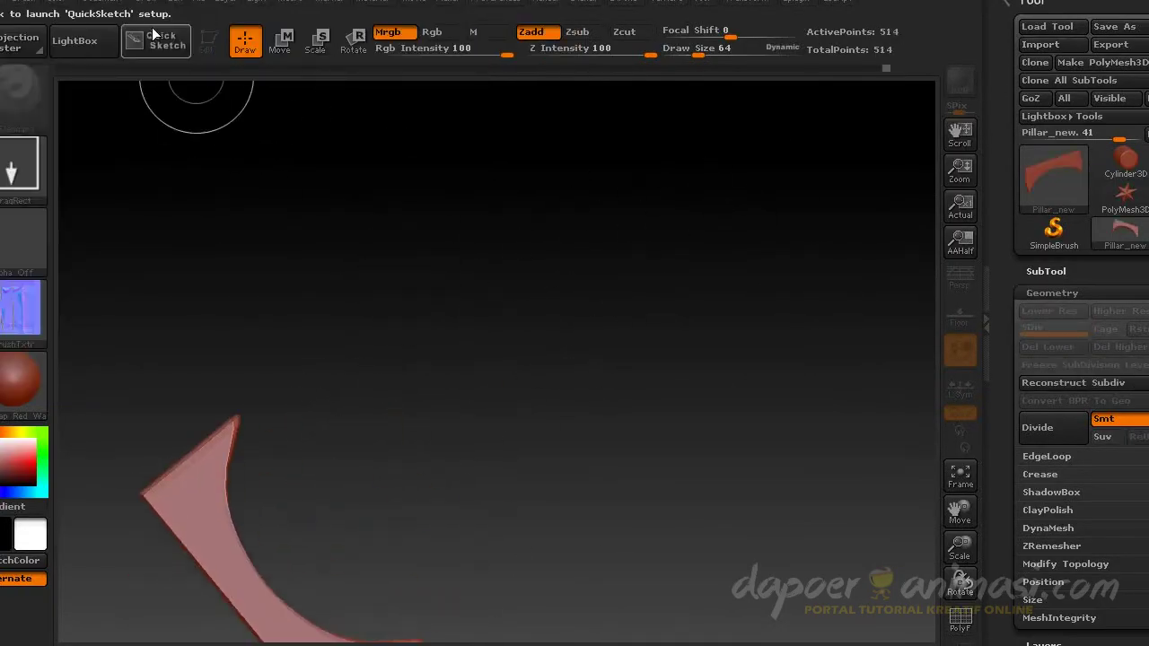
{"action": "key", "text": "t"}
{"action": "mouse_move", "coordinate": [434, 377]}
{"action": "left_mouse_down"}
{"action": "mouse_move", "coordinate": [646, 246]}
{"action": "mouse_move", "coordinate": [543, 264]}
{"action": "mouse_move", "coordinate": [551, 385]}
{"action": "mouse_move", "coordinate": [569, 371]}
{"action": "mouse_move", "coordinate": [551, 422]}
{"action": "mouse_move", "coordinate": [511, 331]}
{"action": "left_mouse_up"}
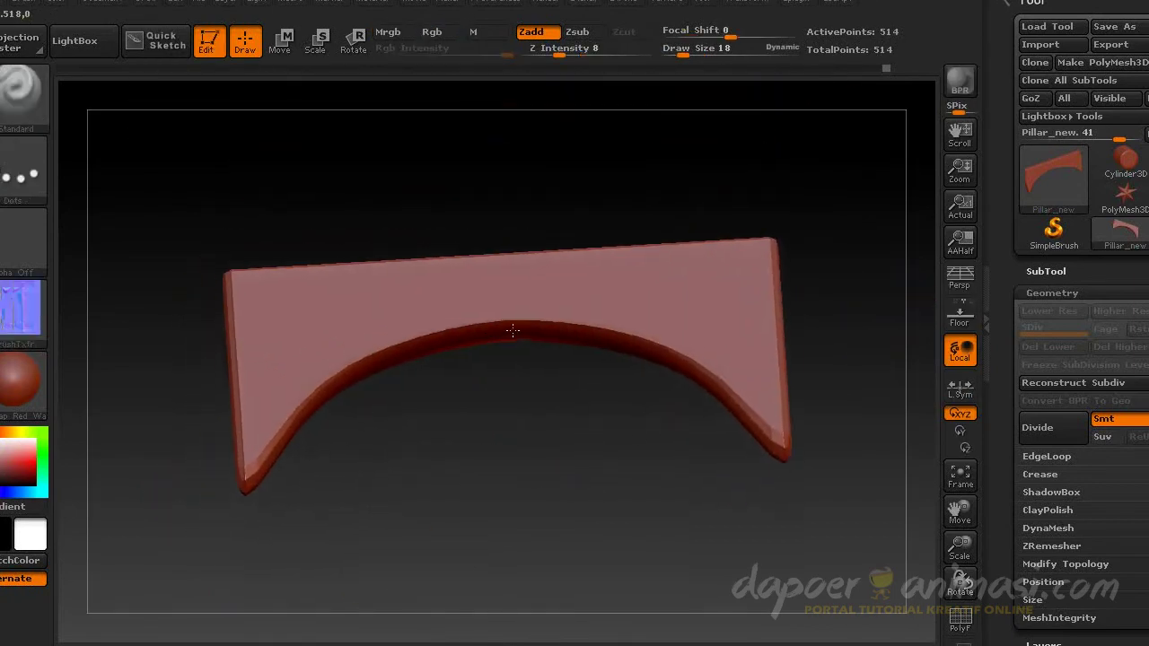
{"action": "left_click", "coordinate": [1060, 432]}
{"action": "left_click", "coordinate": [1061, 431]}
{"action": "left_click", "coordinate": [1061, 432]}
{"action": "left_click", "coordinate": [1061, 431]}
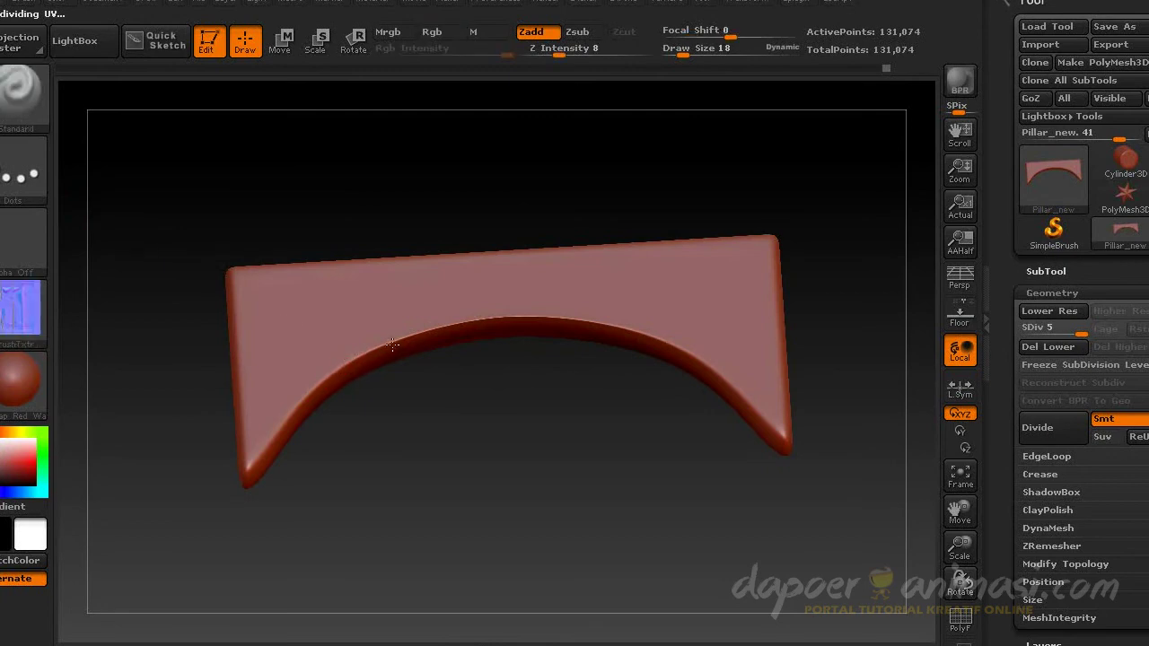
Step: Raise brush strength to 17, sculpt chips on the inner edge, and pick Texture 26
{"action": "left_click_drag", "start_coordinate": [564, 63], "coordinate": [575, 56]}
{"action": "mouse_move", "coordinate": [494, 314]}
{"action": "left_mouse_down", "text": "alt"}
{"action": "mouse_move", "coordinate": [457, 341]}
{"action": "mouse_move", "coordinate": [569, 313]}
{"action": "mouse_move", "coordinate": [533, 308]}
{"action": "left_mouse_up", "text": "alt"}
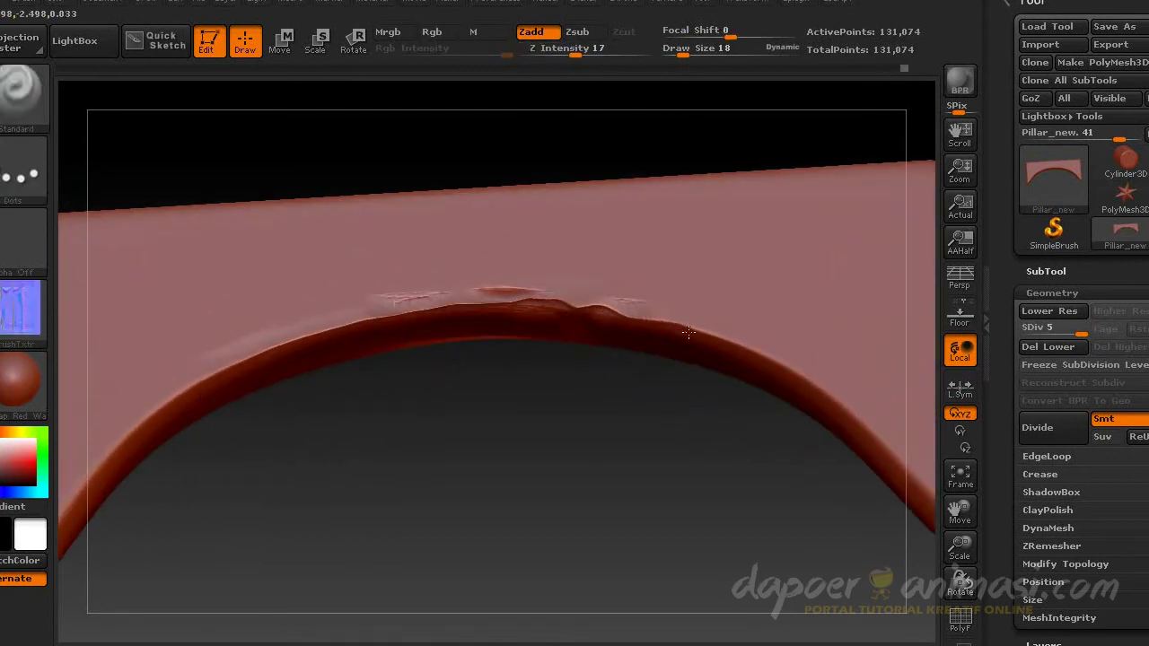
{"action": "left_click", "coordinate": [21, 307]}
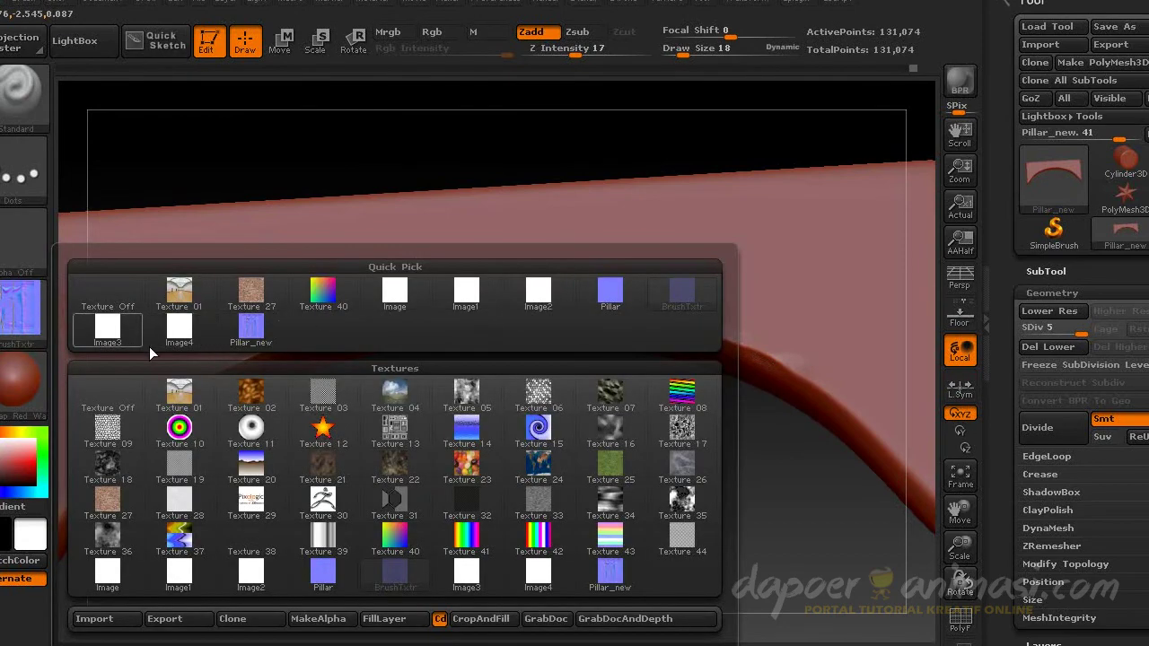
{"action": "mouse_move", "coordinate": [610, 395]}
{"action": "left_click", "coordinate": [689, 468]}
Step: Sculpt rough bumps along the arch's underside edge, then smooth them
{"action": "mouse_move", "coordinate": [214, 368]}
{"action": "left_mouse_down"}
{"action": "mouse_move", "coordinate": [436, 389]}
{"action": "mouse_move", "coordinate": [336, 350]}
{"action": "left_mouse_up"}
{"action": "left_click_drag", "start_coordinate": [265, 476], "coordinate": [291, 332]}
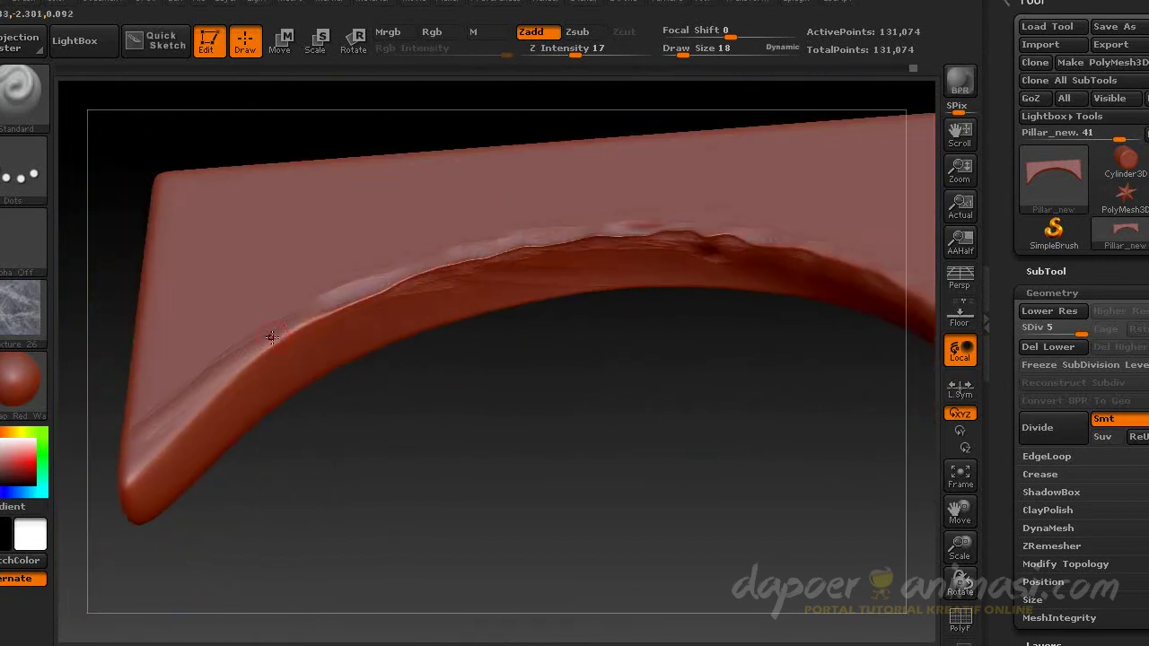
{"action": "mouse_move", "coordinate": [410, 372]}
{"action": "left_mouse_down"}
{"action": "mouse_move", "coordinate": [558, 333]}
{"action": "mouse_move", "coordinate": [714, 435]}
{"action": "mouse_move", "coordinate": [523, 313]}
{"action": "mouse_move", "coordinate": [718, 430]}
{"action": "left_mouse_up"}
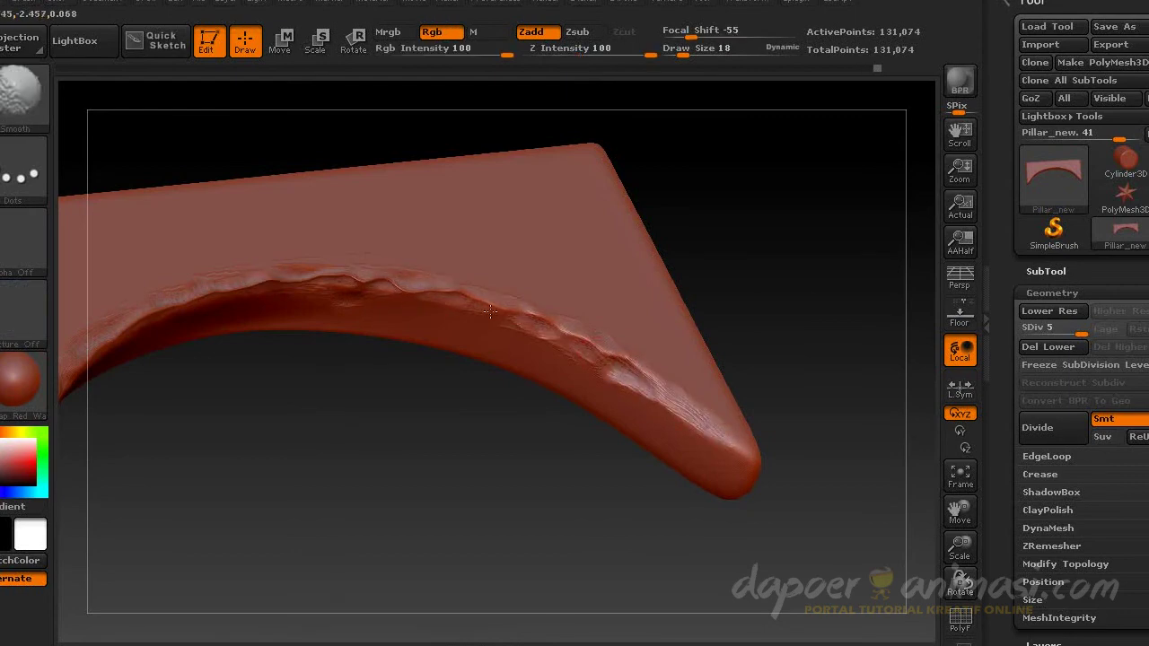
{"action": "mouse_move", "coordinate": [561, 377]}
{"action": "left_mouse_down"}
{"action": "mouse_move", "coordinate": [418, 476]}
{"action": "mouse_move", "coordinate": [541, 370]}
{"action": "left_mouse_up"}
{"action": "mouse_move", "coordinate": [531, 294]}
{"action": "left_mouse_down"}
{"action": "mouse_move", "coordinate": [500, 277]}
{"action": "mouse_move", "coordinate": [521, 350]}
{"action": "left_mouse_up"}
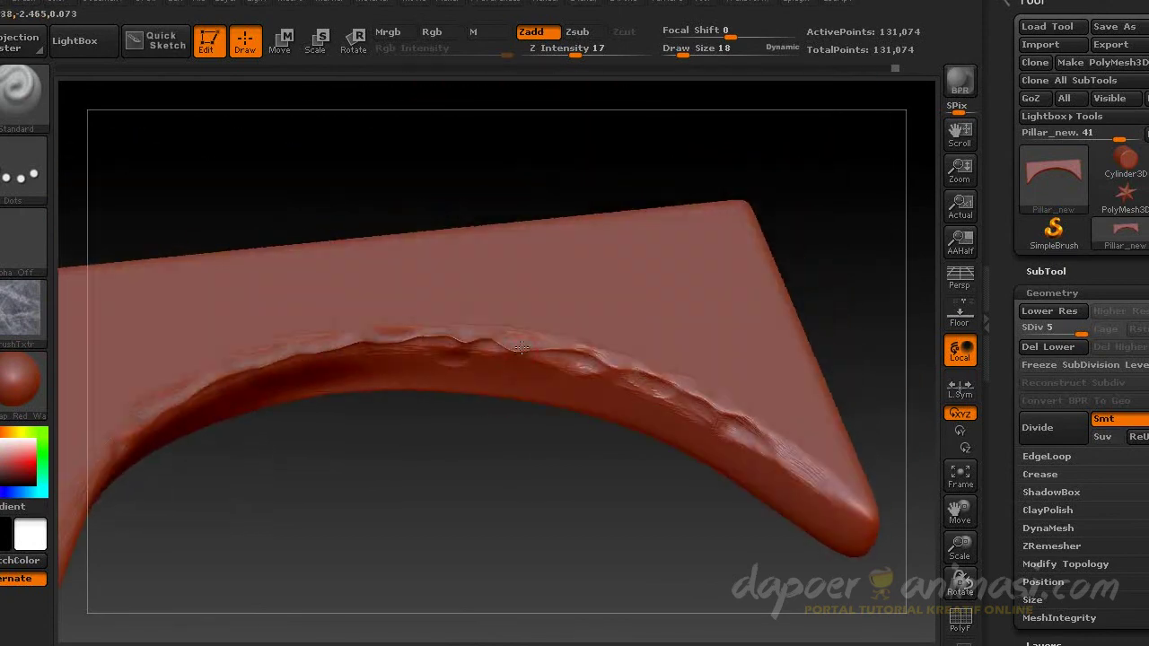
{"action": "mouse_move", "coordinate": [503, 449]}
{"action": "left_mouse_down"}
{"action": "mouse_move", "coordinate": [589, 355]}
{"action": "mouse_move", "coordinate": [98, 503]}
{"action": "left_mouse_up"}
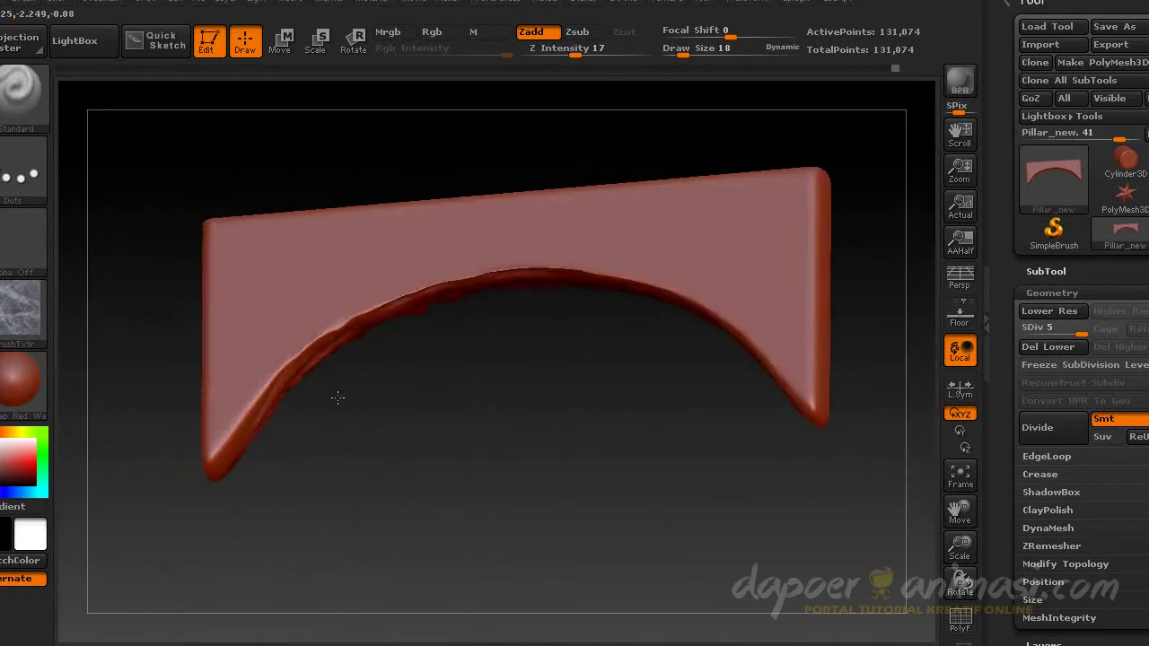
{"action": "left_click_drag", "start_coordinate": [225, 413], "coordinate": [356, 312]}
{"action": "mouse_move", "coordinate": [523, 276]}
{"action": "left_mouse_down"}
{"action": "mouse_move", "coordinate": [431, 282]}
{"action": "mouse_move", "coordinate": [685, 306]}
{"action": "left_mouse_up"}
{"action": "mouse_move", "coordinate": [774, 373]}
{"action": "left_mouse_down", "text": "shift"}
{"action": "mouse_move", "coordinate": [530, 277]}
{"action": "mouse_move", "coordinate": [260, 344]}
{"action": "mouse_move", "coordinate": [373, 331]}
{"action": "left_mouse_up", "text": "shift"}
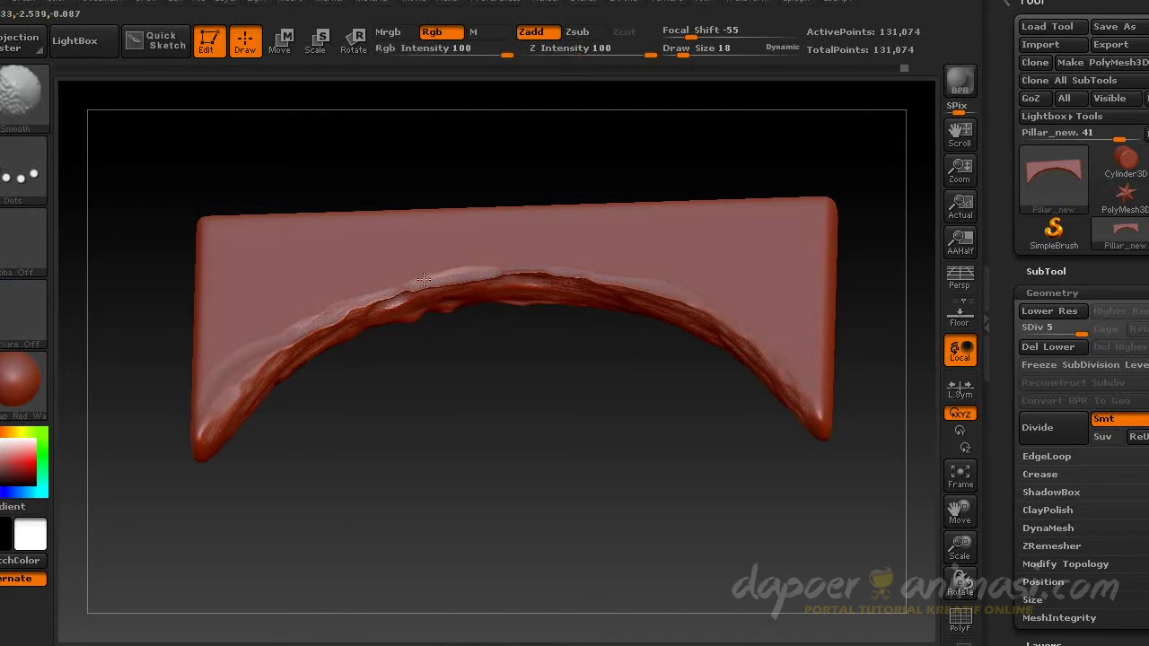
Step: Orbit around the sculpted arch to check both ends of the worn edge
{"action": "mouse_move", "coordinate": [672, 387]}
{"action": "left_mouse_down"}
{"action": "mouse_move", "coordinate": [730, 218]}
{"action": "mouse_move", "coordinate": [525, 363]}
{"action": "left_mouse_up"}
{"action": "mouse_move", "coordinate": [525, 364]}
{"action": "right_mouse_down"}
{"action": "mouse_move", "coordinate": [569, 341]}
{"action": "mouse_move", "coordinate": [467, 374]}
{"action": "right_mouse_up"}
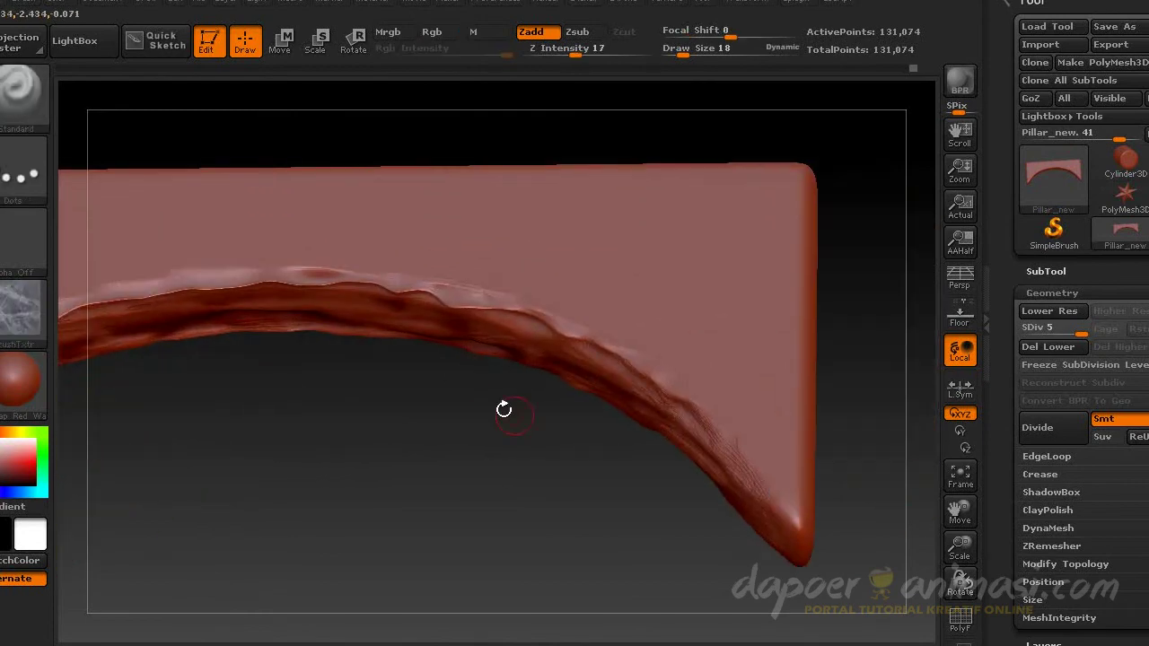
{"action": "right_click_drag", "start_coordinate": [613, 403], "coordinate": [328, 349], "text": "shift"}
{"action": "key", "text": "f"}
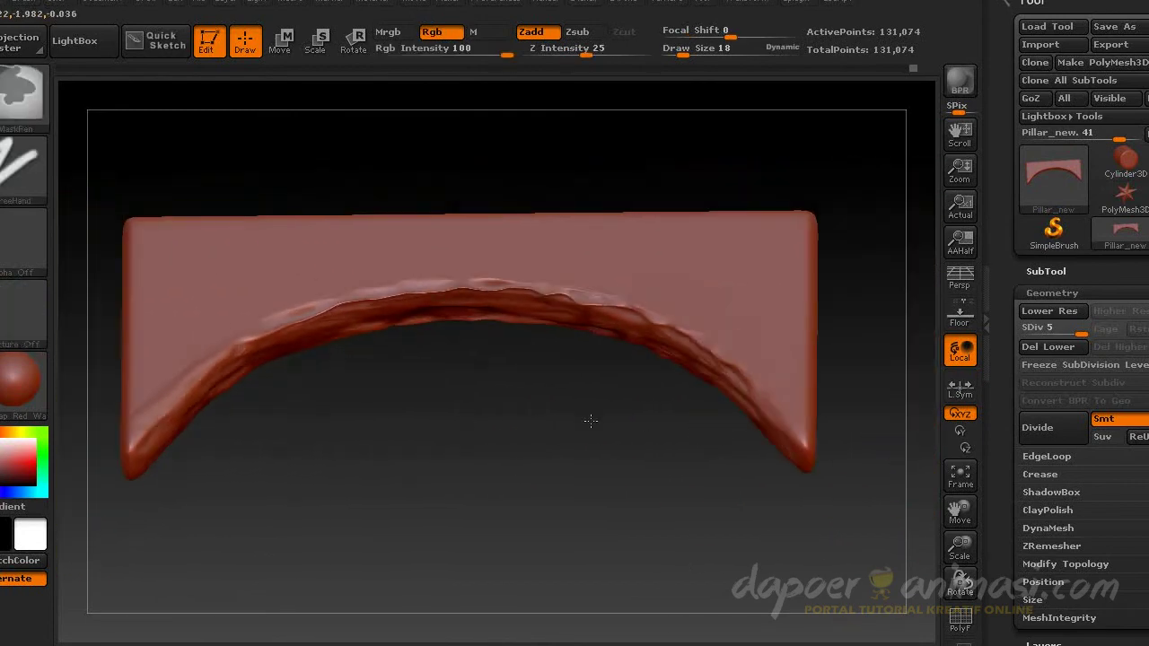
{"action": "right_click_drag", "start_coordinate": [517, 344], "coordinate": [520, 385]}
{"action": "left_click", "coordinate": [20, 94]}
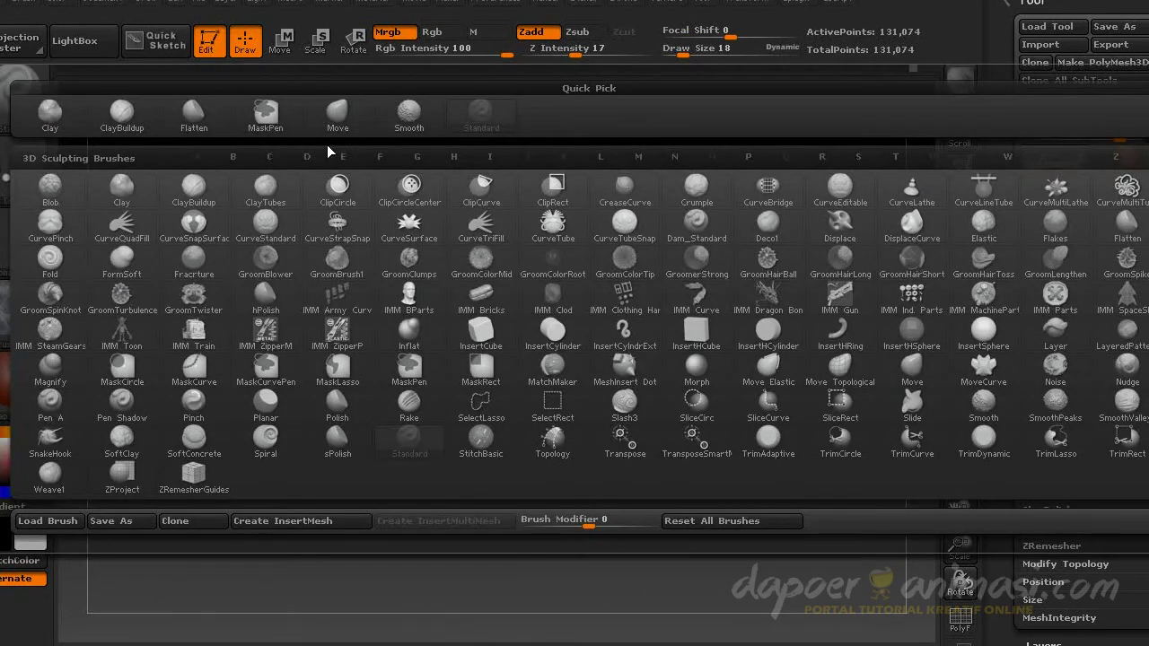
Step: Pick the MaskPen brush, then switch through Move to the Standard sculpting brush
{"action": "left_click", "coordinate": [264, 112]}
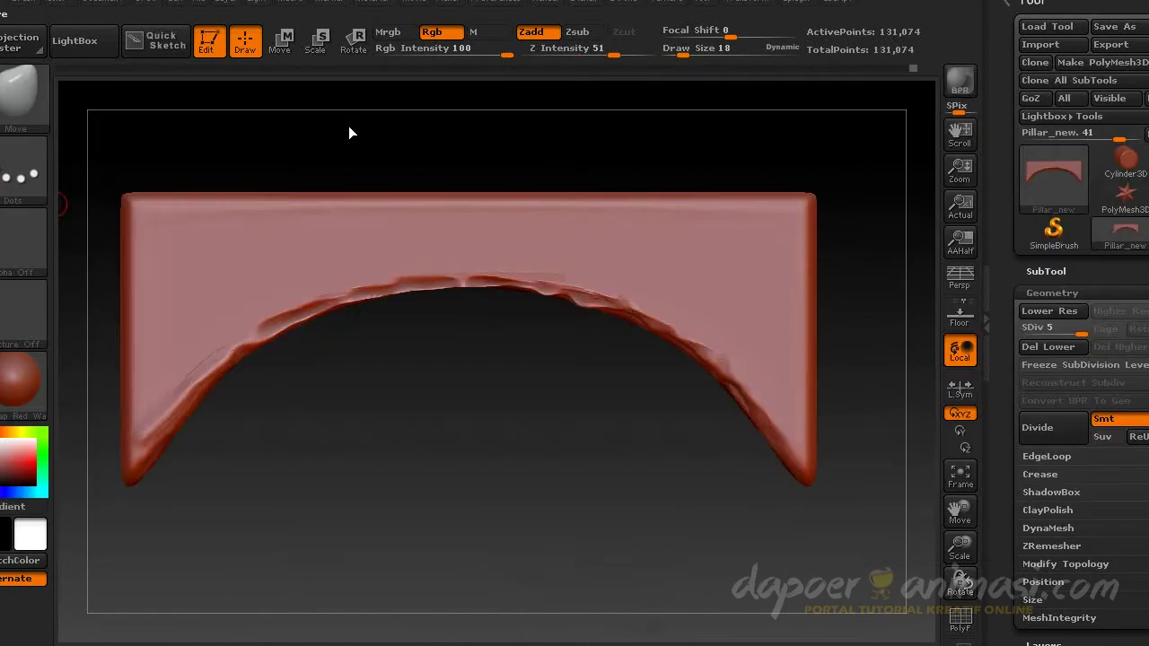
{"action": "key", "text": "b"}
{"action": "key", "text": "m"}
{"action": "key", "text": "v"}
{"action": "left_click_drag", "start_coordinate": [546, 349], "coordinate": [571, 325]}
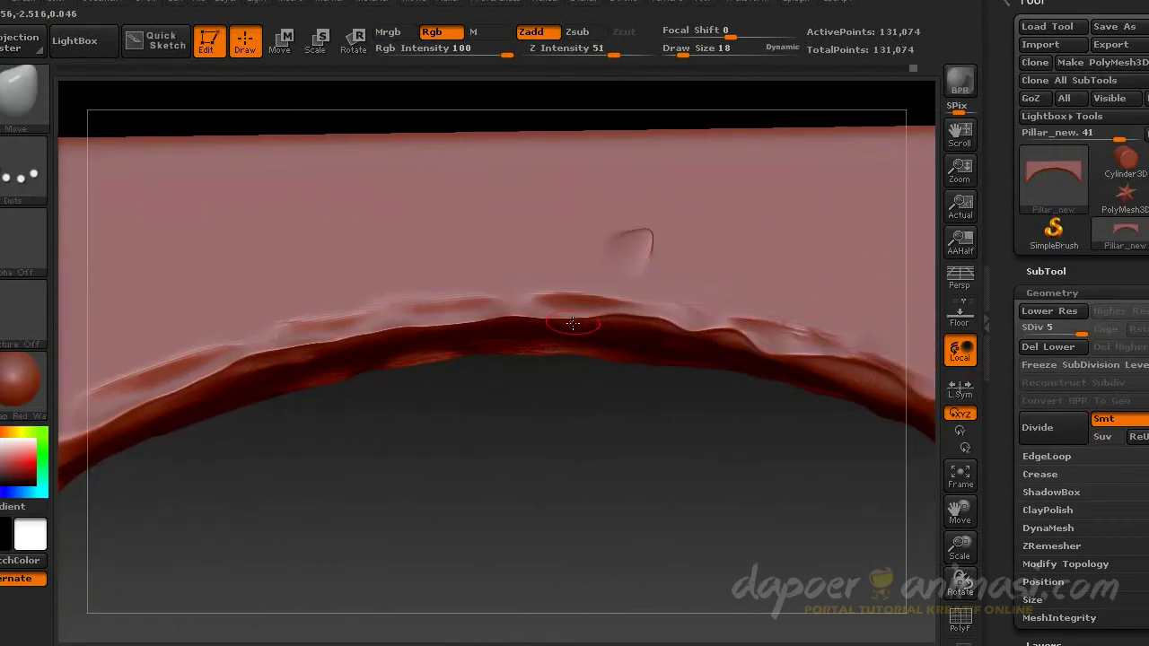
{"action": "left_click", "coordinate": [32, 110]}
{"action": "left_click", "coordinate": [151, 130]}
{"action": "mouse_move", "coordinate": [442, 141]}
{"action": "left_mouse_down"}
{"action": "mouse_move", "coordinate": [469, 356]}
{"action": "mouse_move", "coordinate": [448, 320]}
{"action": "mouse_move", "coordinate": [535, 371]}
{"action": "left_mouse_up"}
Step: Bring the arch piece back to a straight front view and set the brush texture to Off
{"action": "key", "text": "shift"}
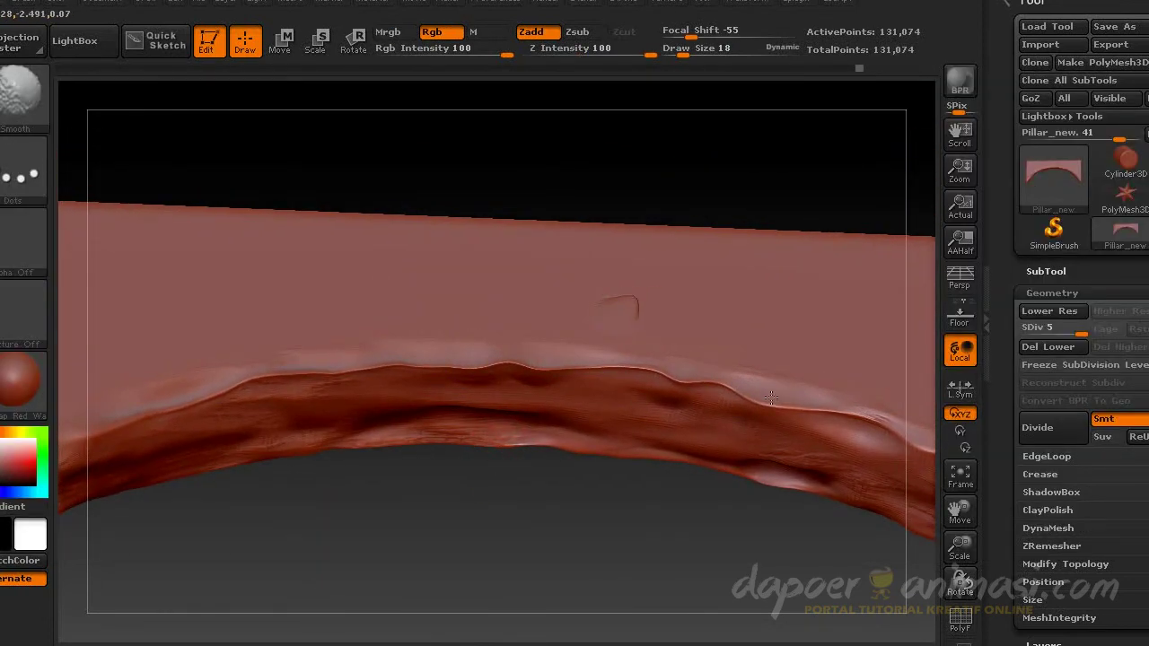
{"action": "left_click_drag", "start_coordinate": [207, 395], "coordinate": [538, 359]}
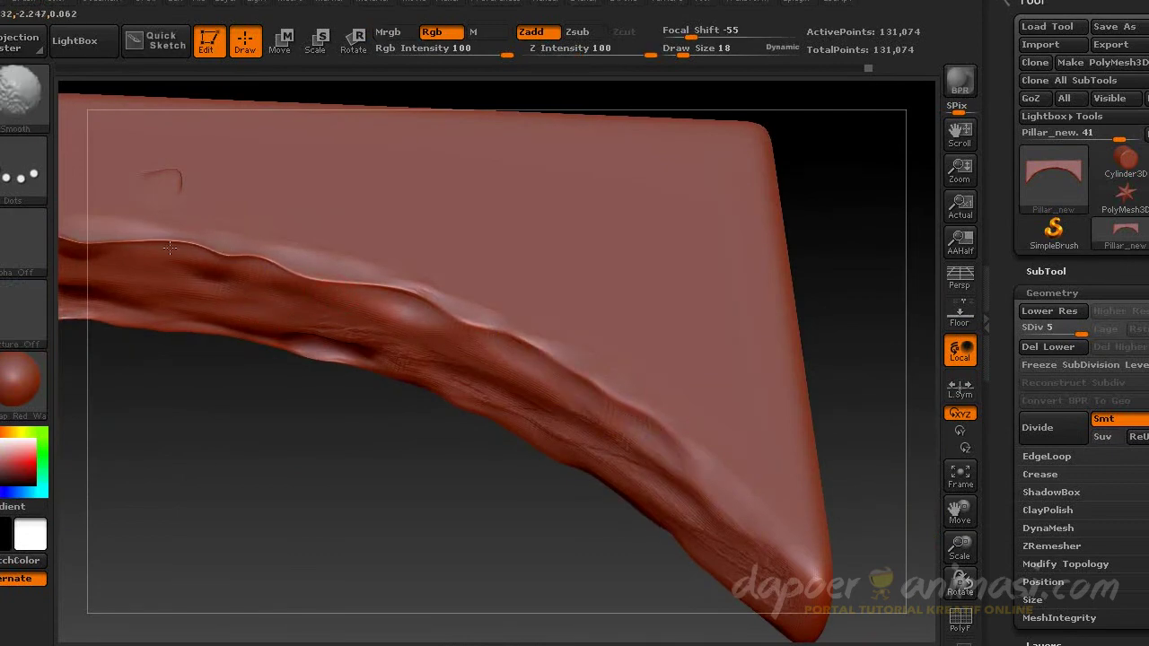
{"action": "left_click_drag", "start_coordinate": [782, 592], "coordinate": [638, 304]}
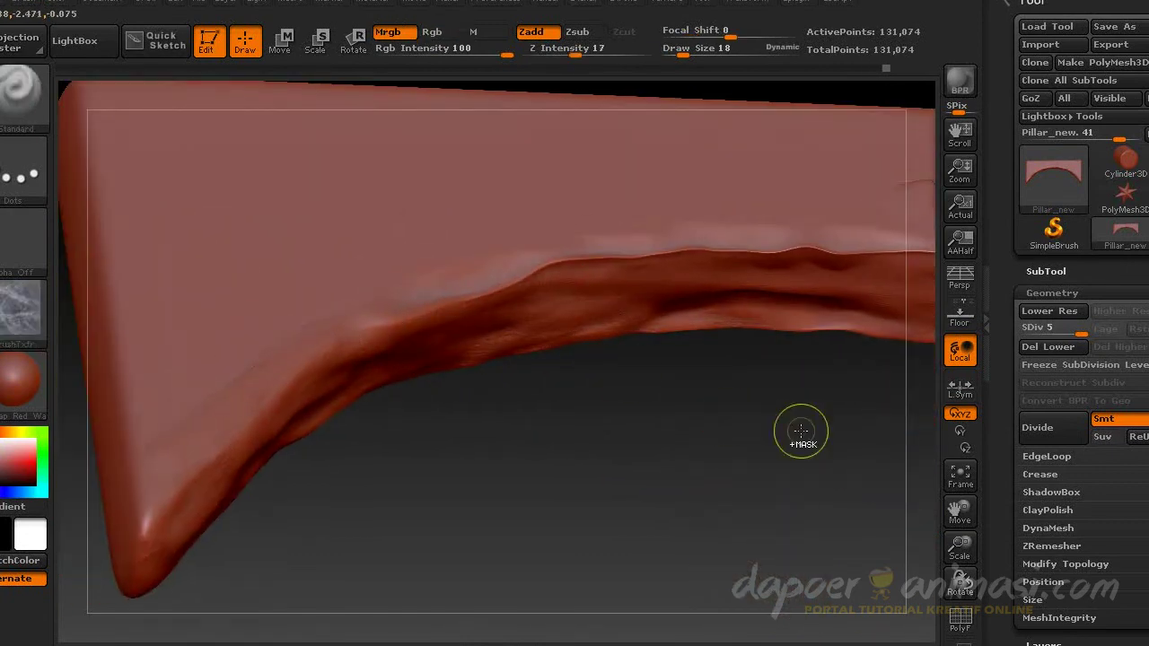
{"action": "left_click_drag", "start_coordinate": [281, 412], "coordinate": [397, 472], "text": "shift"}
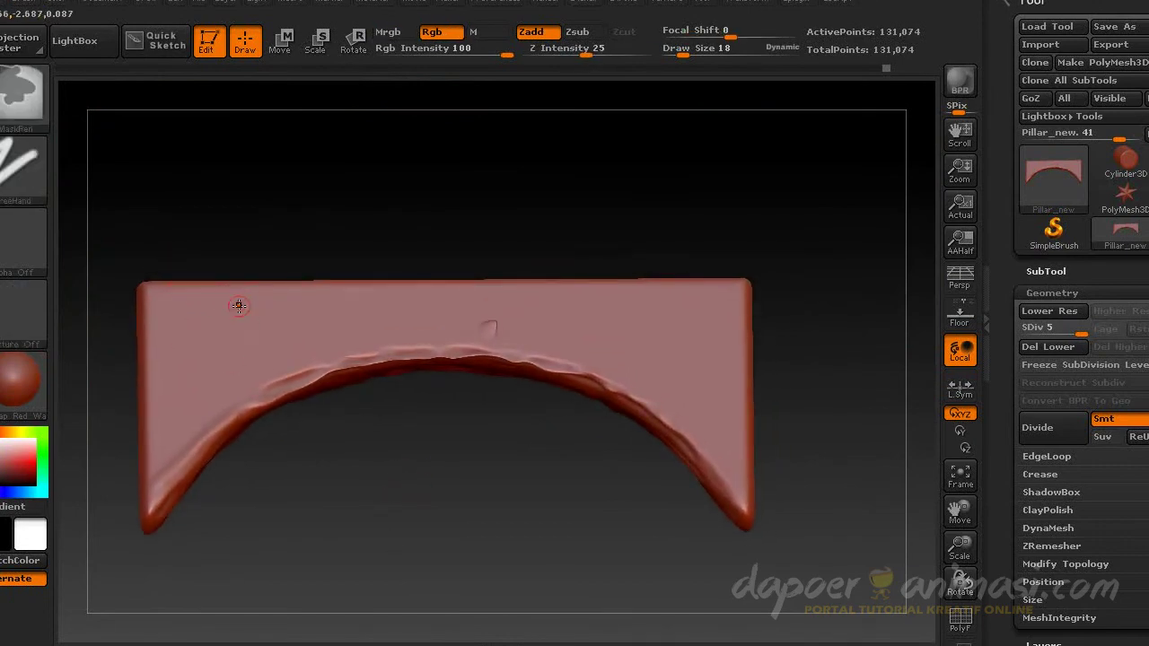
{"action": "left_click", "coordinate": [22, 308]}
{"action": "left_click", "coordinate": [133, 301]}
Step: Carve a chipped crease along the arch's top edge and wear down its right end
{"action": "left_click_drag", "start_coordinate": [207, 294], "coordinate": [731, 283]}
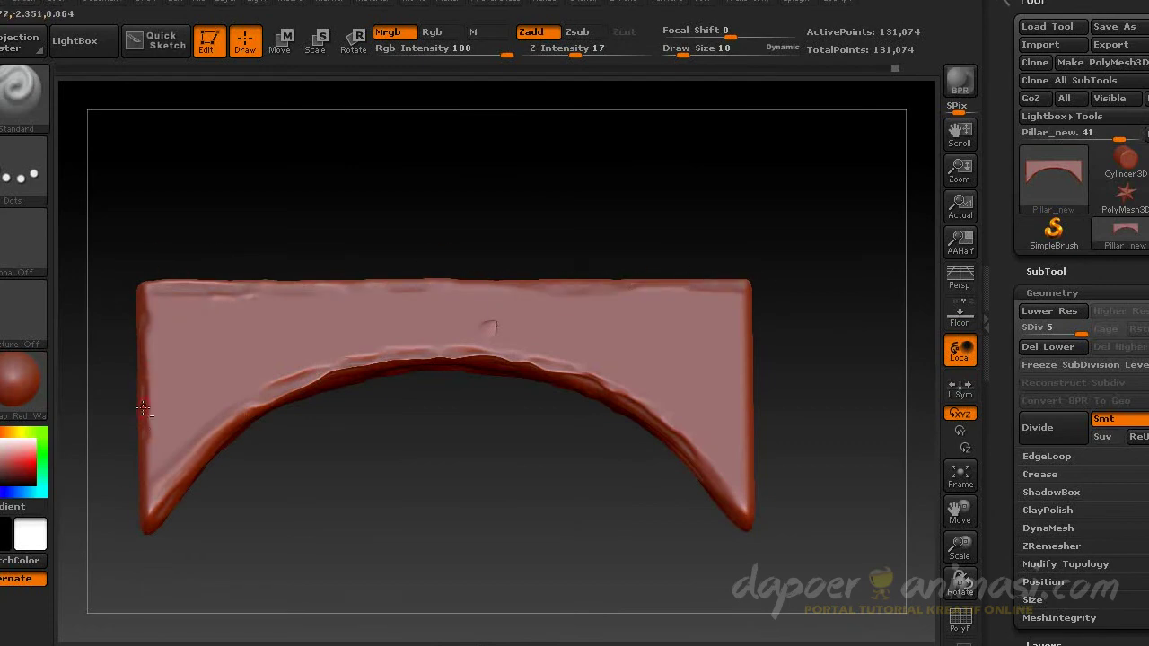
{"action": "left_click_drag", "start_coordinate": [759, 277], "coordinate": [743, 297]}
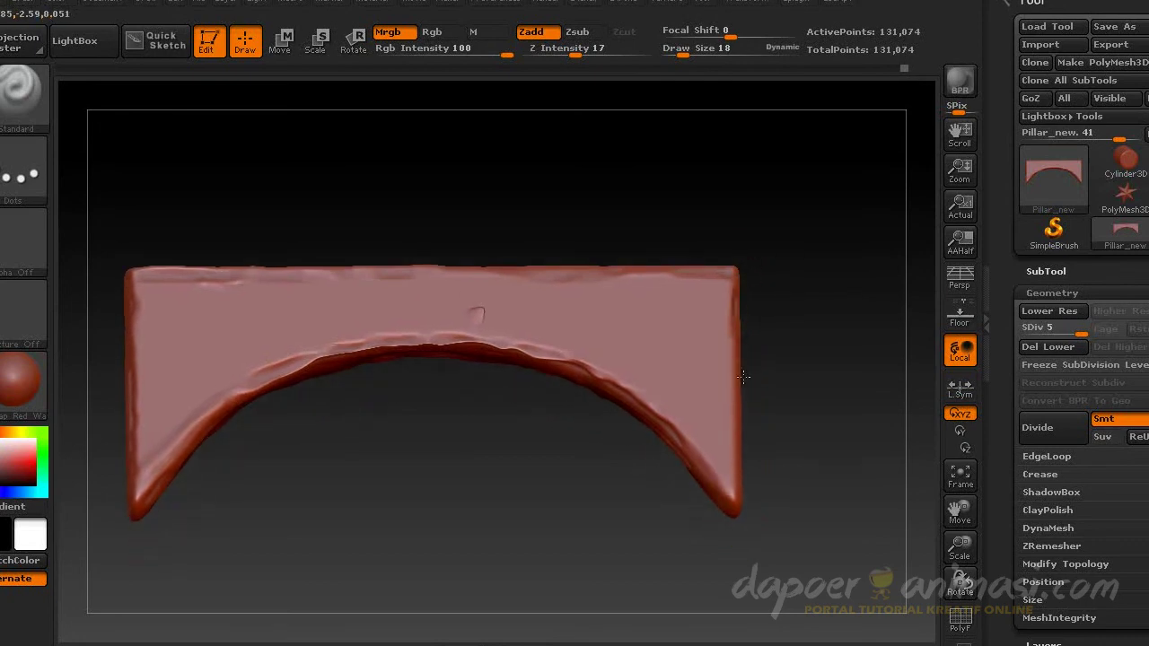
{"action": "left_click_drag", "start_coordinate": [744, 404], "coordinate": [747, 494]}
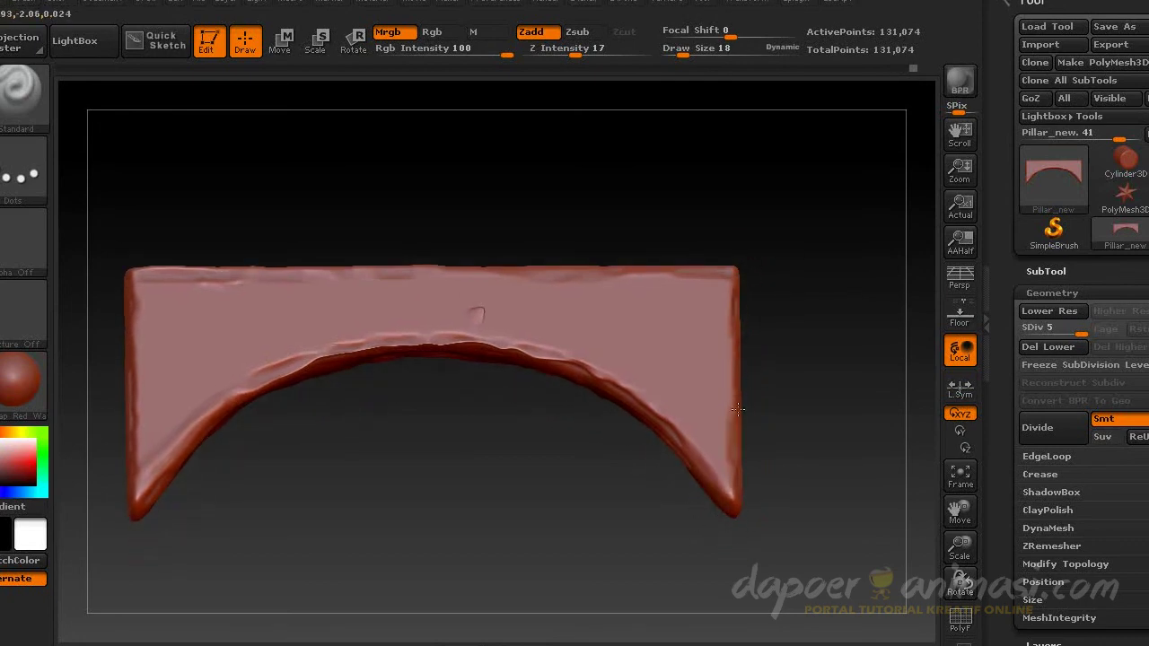
{"action": "key", "text": "shift"}
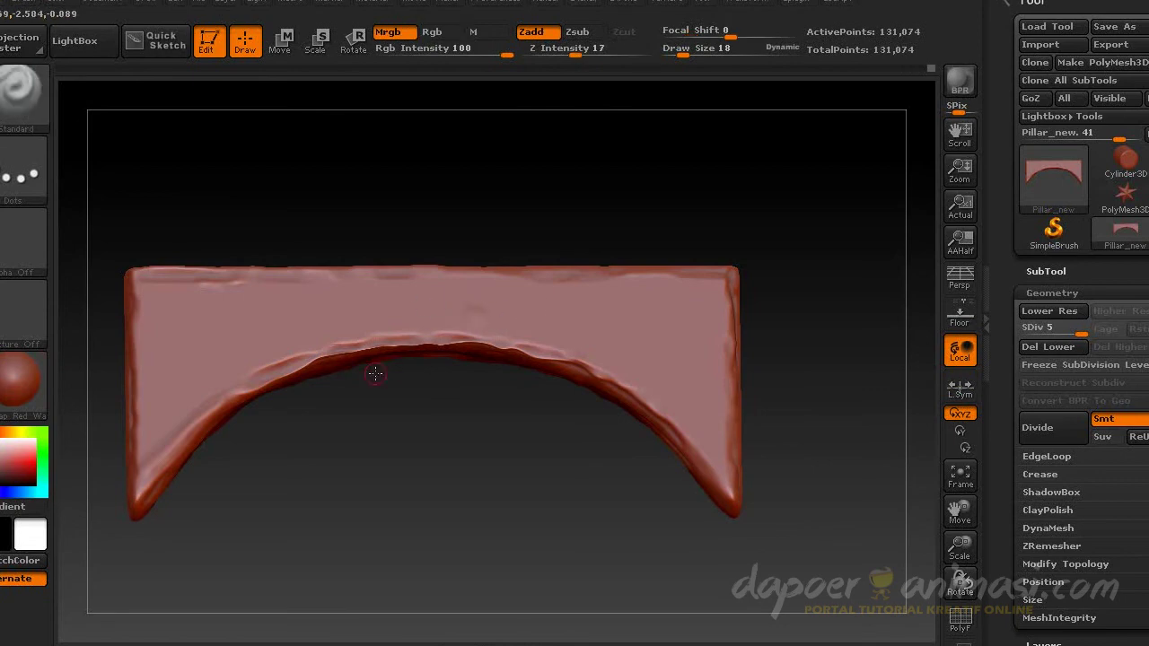
{"action": "left_click_drag", "start_coordinate": [152, 308], "coordinate": [117, 325], "text": "alt"}
Step: Smooth and deepen the wear on the arch's underside rim
{"action": "key", "text": "shift"}
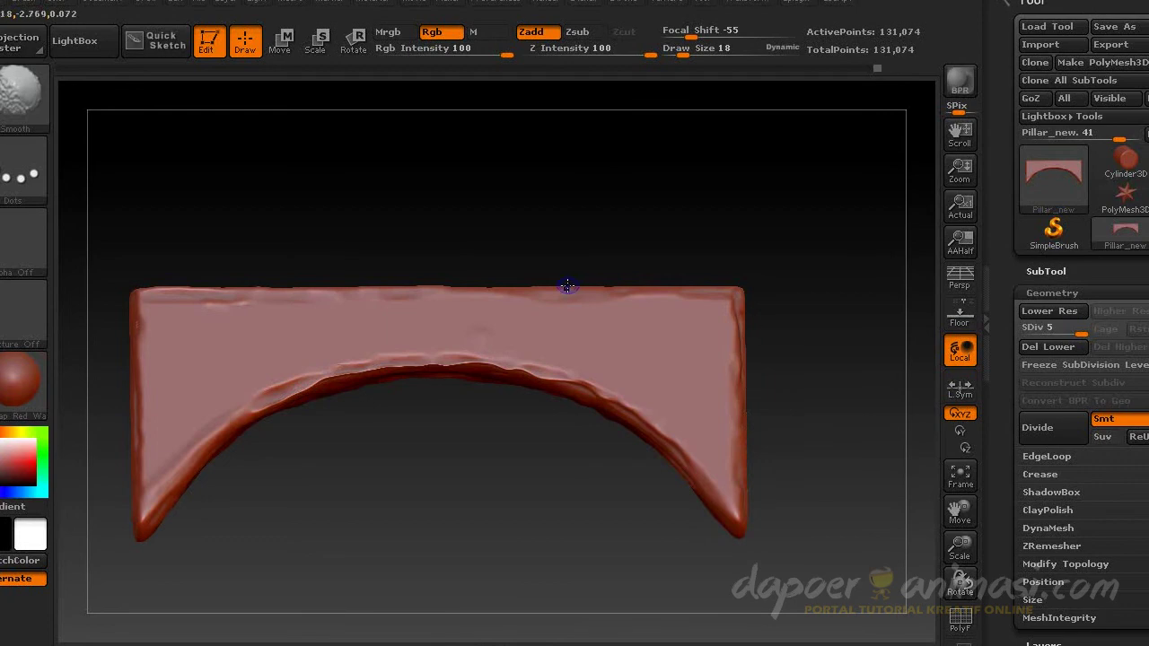
{"action": "left_click_drag", "start_coordinate": [192, 281], "coordinate": [251, 275], "text": "alt"}
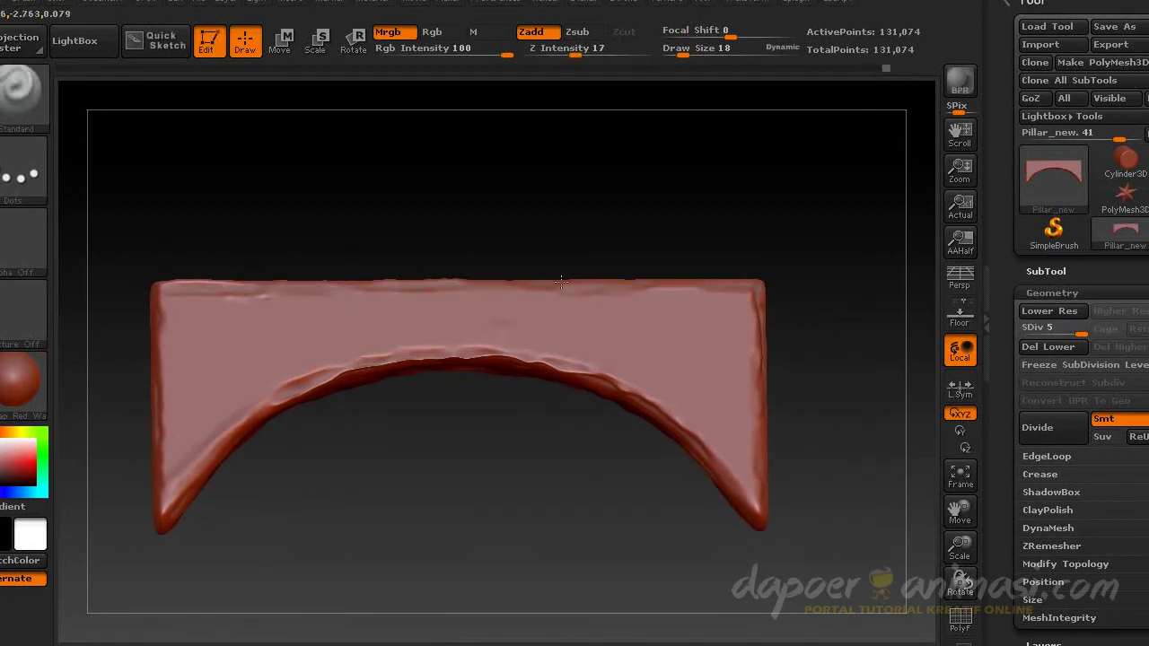
{"action": "left_click_drag", "start_coordinate": [527, 359], "coordinate": [393, 379]}
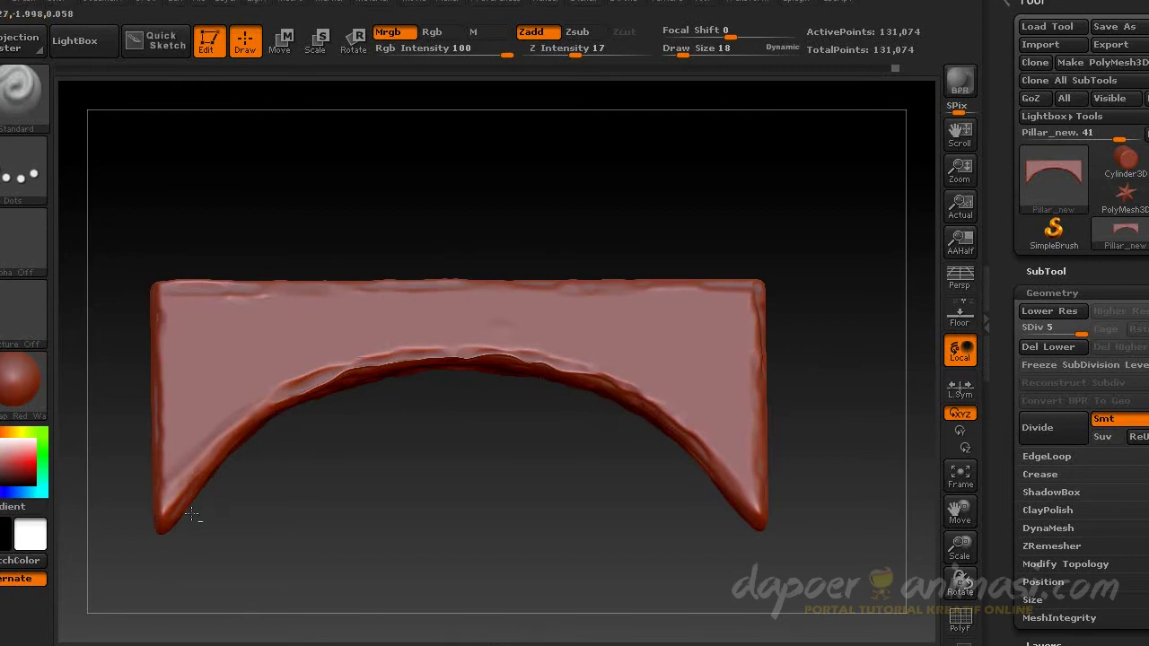
{"action": "left_click_drag", "start_coordinate": [192, 515], "coordinate": [198, 513], "text": "alt"}
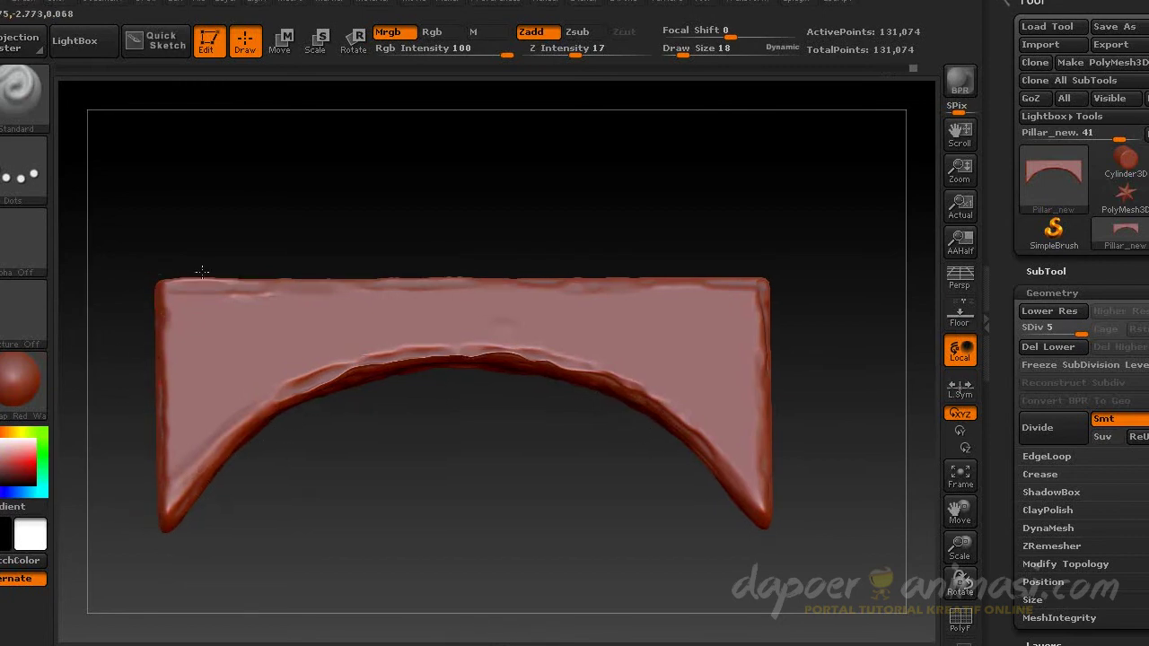
{"action": "mouse_move", "coordinate": [580, 254]}
{"action": "left_mouse_down"}
{"action": "mouse_move", "coordinate": [377, 275]}
{"action": "mouse_move", "coordinate": [731, 275]}
{"action": "mouse_move", "coordinate": [562, 256]}
{"action": "mouse_move", "coordinate": [559, 318]}
{"action": "left_mouse_up"}
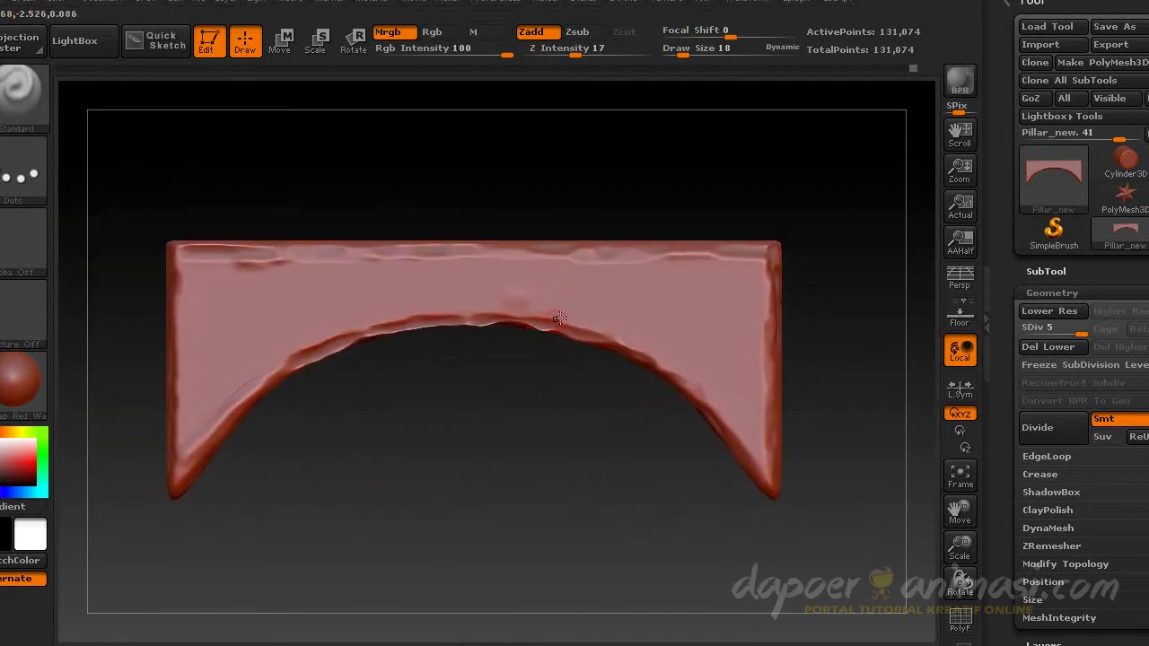
{"action": "left_click_drag", "start_coordinate": [429, 262], "coordinate": [532, 254], "text": "alt"}
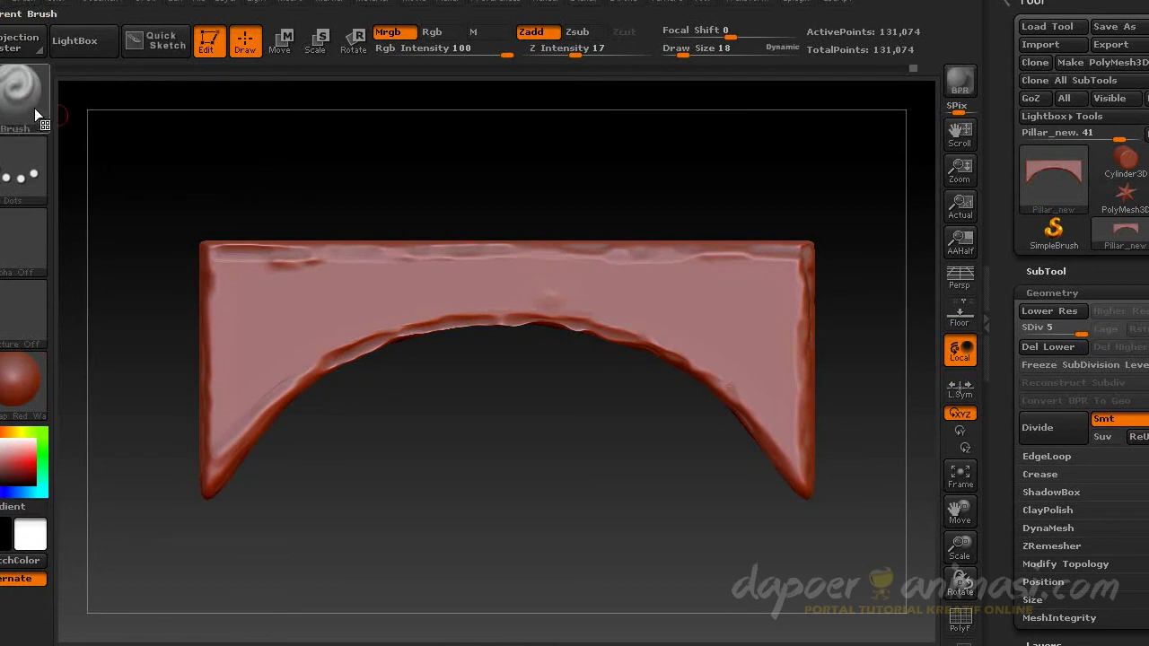
Step: Switch to the Noise brush, add a small bulge at the arch leg's tip, and smooth the underside
{"action": "left_click", "coordinate": [24, 90]}
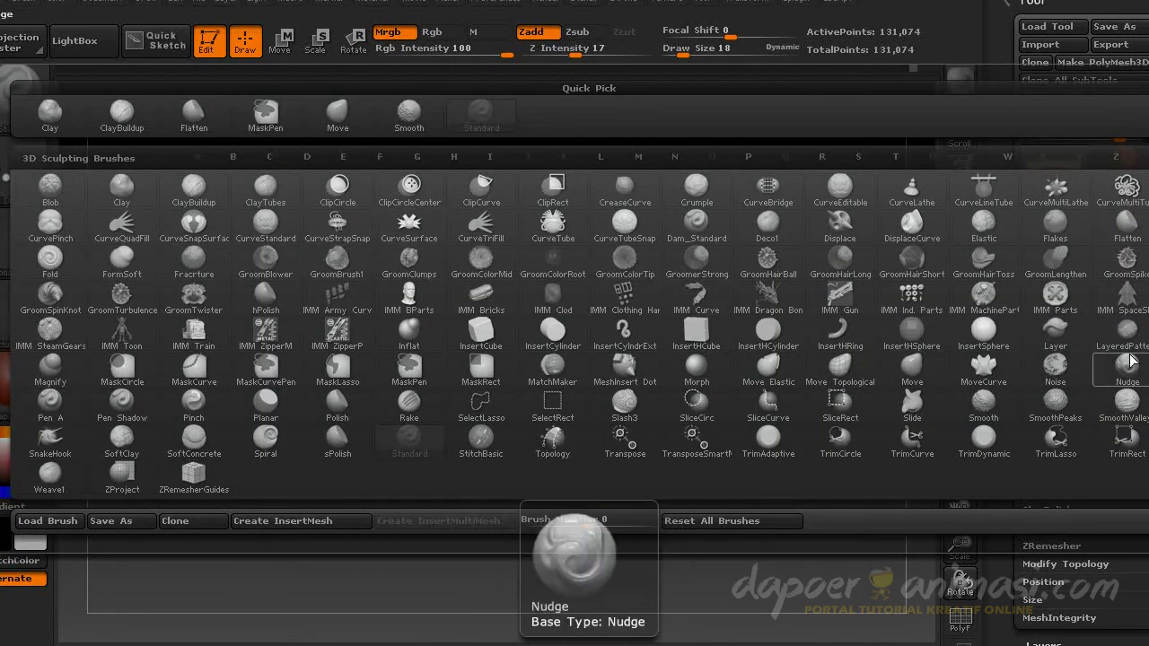
{"action": "left_click", "coordinate": [1055, 366]}
{"action": "scroll", "coordinate": [469, 385], "scroll_direction": "up", "scroll_amount": 3}
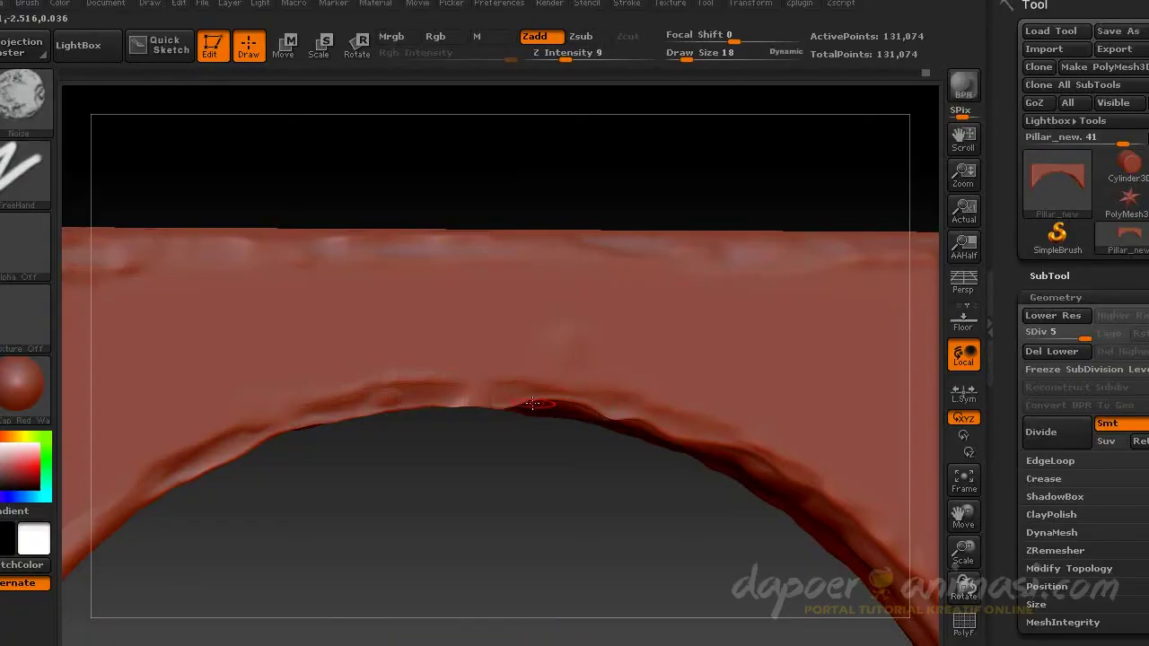
{"action": "left_click_drag", "start_coordinate": [533, 403], "coordinate": [448, 275], "text": "alt"}
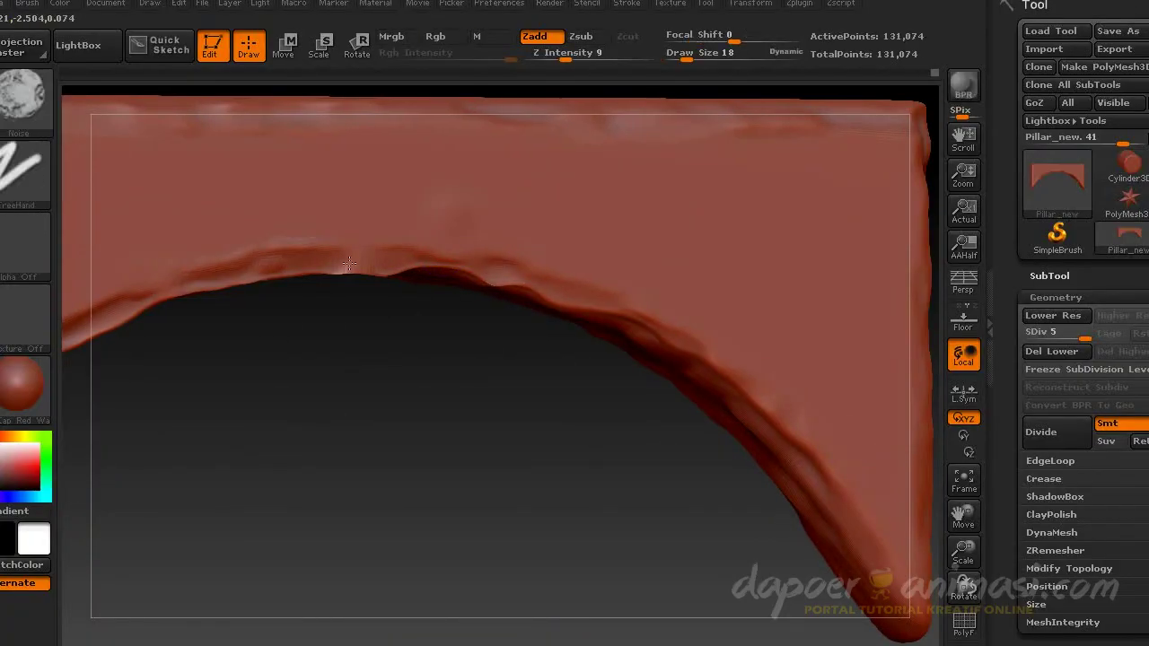
{"action": "left_click_drag", "start_coordinate": [873, 558], "coordinate": [673, 424], "text": "alt"}
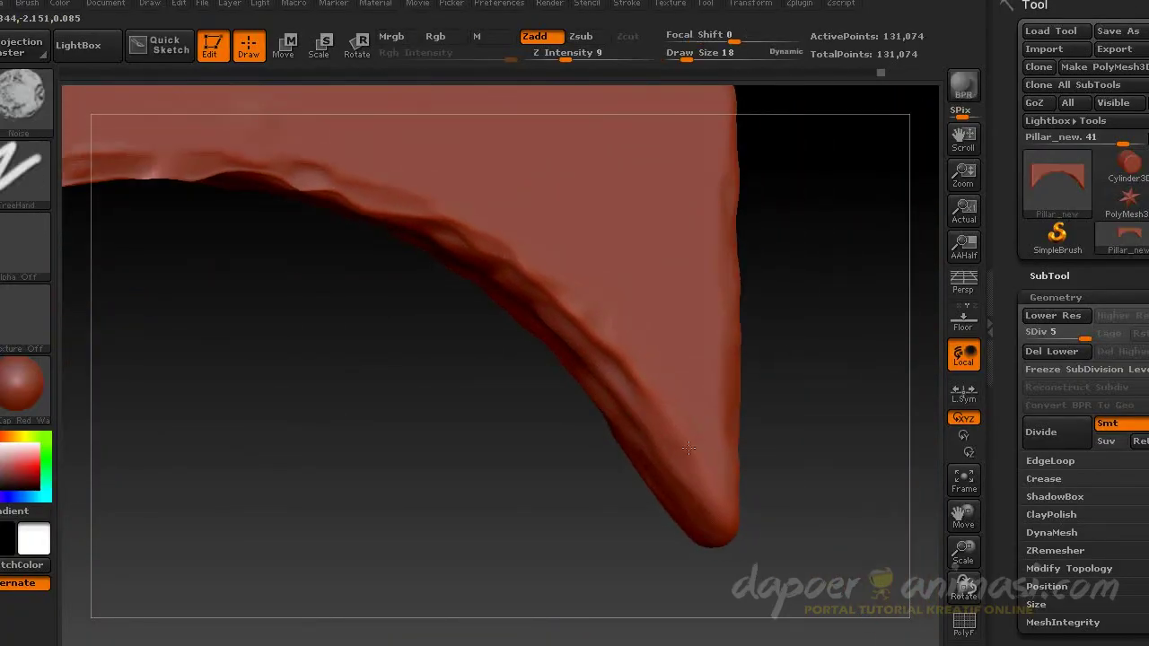
{"action": "mouse_move", "coordinate": [709, 489]}
{"action": "left_mouse_down"}
{"action": "mouse_move", "coordinate": [700, 499]}
{"action": "mouse_move", "coordinate": [739, 323]}
{"action": "mouse_move", "coordinate": [453, 366]}
{"action": "left_mouse_up"}
{"action": "mouse_move", "coordinate": [370, 487]}
{"action": "left_mouse_down"}
{"action": "mouse_move", "coordinate": [502, 331]}
{"action": "mouse_move", "coordinate": [599, 347]}
{"action": "mouse_move", "coordinate": [640, 256]}
{"action": "mouse_move", "coordinate": [252, 285]}
{"action": "left_mouse_up"}
{"action": "key", "text": "shift"}
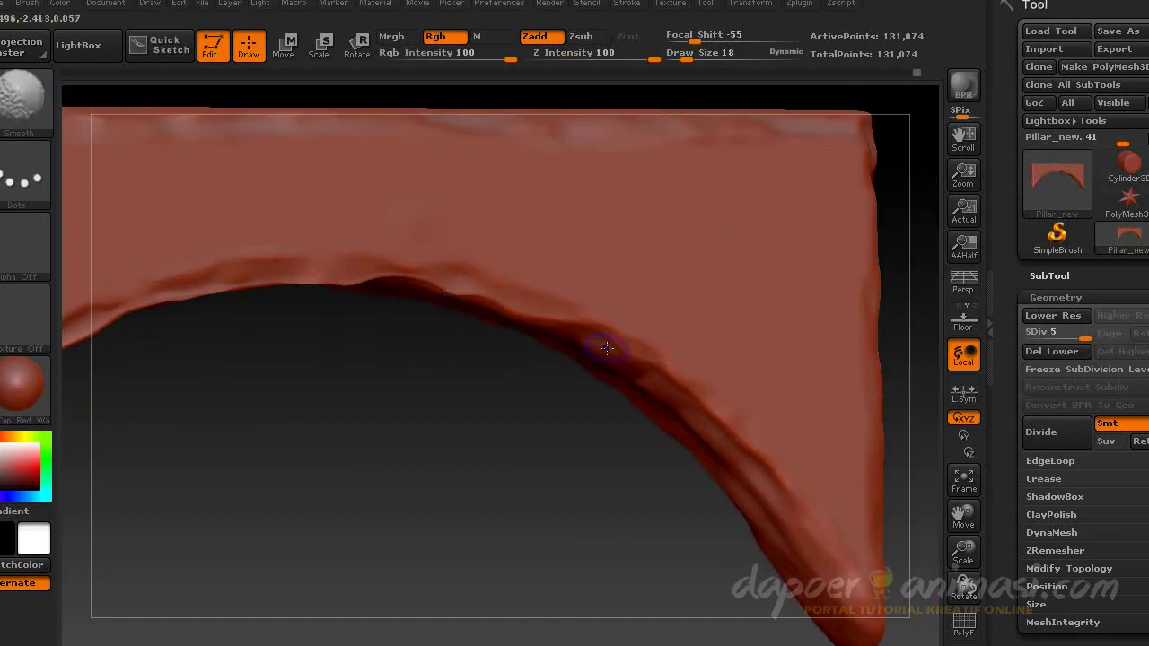
{"action": "left_click_drag", "start_coordinate": [697, 241], "coordinate": [692, 260], "text": "alt"}
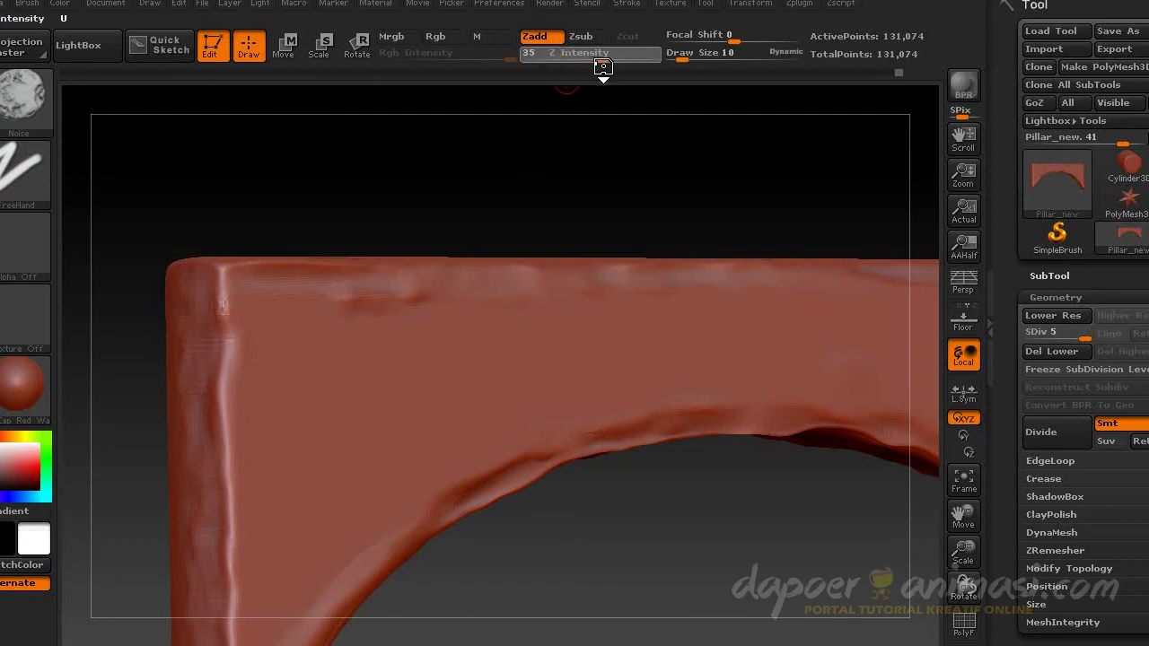
Step: Set the brush size to 62 and add dotted noise to the upper-left face and right edge
{"action": "key", "text": "bracketleft"}
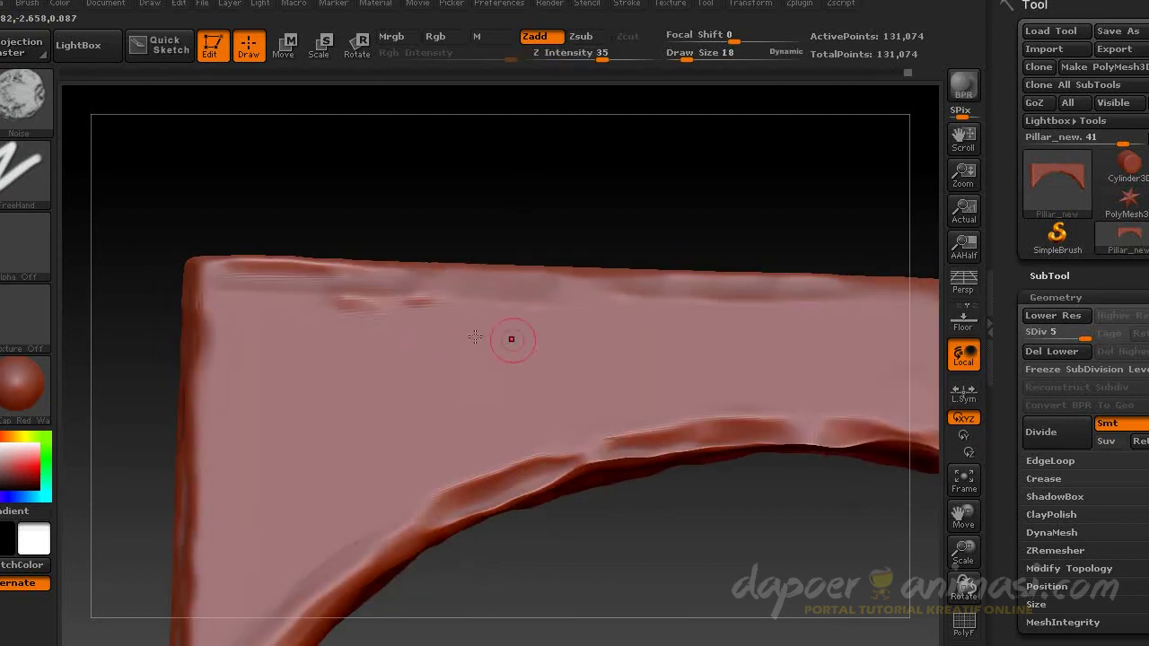
{"action": "key", "text": "bracketright"}
{"action": "left_click_drag", "start_coordinate": [510, 349], "coordinate": [448, 278]}
{"action": "mouse_move", "coordinate": [341, 274]}
{"action": "left_mouse_down"}
{"action": "mouse_move", "coordinate": [238, 282]}
{"action": "mouse_move", "coordinate": [279, 359]}
{"action": "left_mouse_up"}
{"action": "left_click_drag", "start_coordinate": [629, 179], "coordinate": [320, 308]}
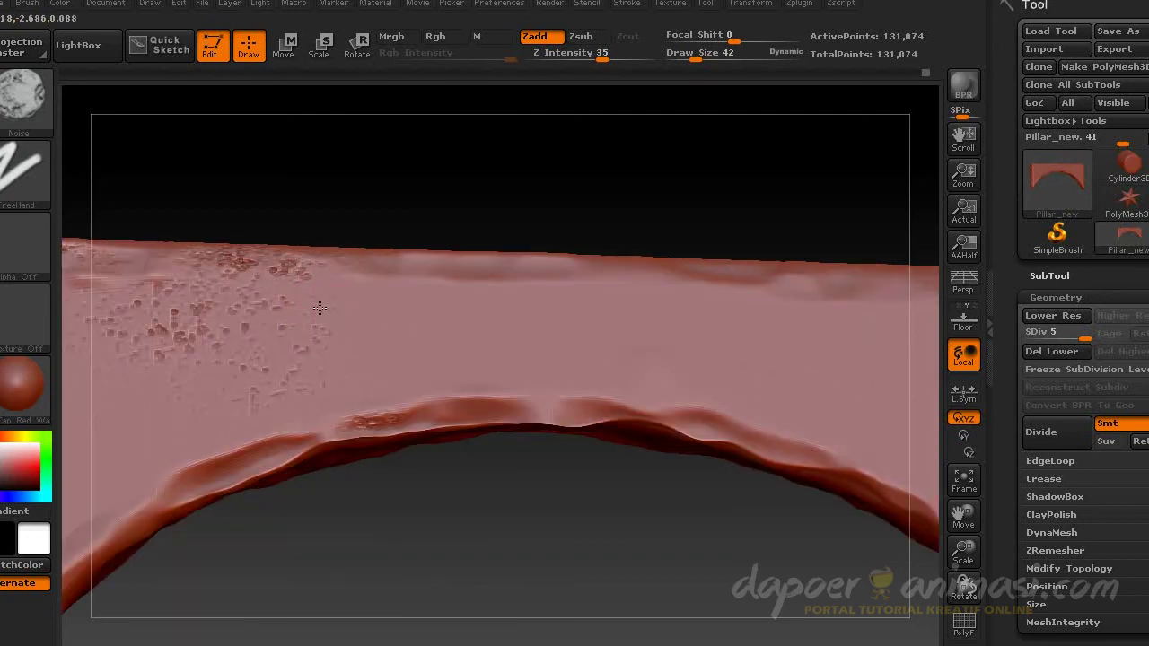
{"action": "left_click_drag", "start_coordinate": [718, 539], "coordinate": [595, 333]}
{"action": "mouse_move", "coordinate": [866, 453]}
{"action": "left_mouse_down"}
{"action": "mouse_move", "coordinate": [836, 413]}
{"action": "mouse_move", "coordinate": [521, 385]}
{"action": "mouse_move", "coordinate": [533, 354]}
{"action": "mouse_move", "coordinate": [383, 389]}
{"action": "mouse_move", "coordinate": [463, 363]}
{"action": "left_mouse_up"}
{"action": "key", "text": "f"}
Step: Add noise texture along the arch underside and right edge, then lower Z Intensity to 13
{"action": "mouse_move", "coordinate": [736, 430]}
{"action": "left_mouse_down"}
{"action": "mouse_move", "coordinate": [628, 377]}
{"action": "mouse_move", "coordinate": [519, 238]}
{"action": "left_mouse_up"}
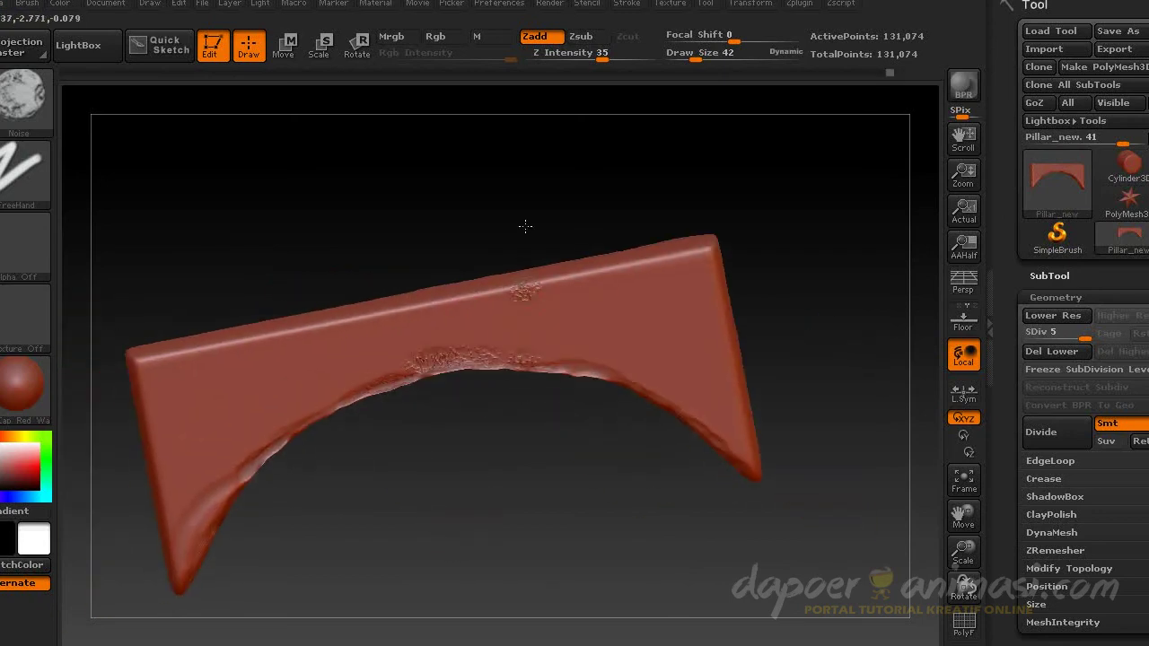
{"action": "left_click_drag", "start_coordinate": [718, 323], "coordinate": [717, 431]}
{"action": "left_click_drag", "start_coordinate": [422, 358], "coordinate": [207, 529]}
{"action": "mouse_move", "coordinate": [269, 225]}
{"action": "left_mouse_down"}
{"action": "mouse_move", "coordinate": [350, 402]}
{"action": "mouse_move", "coordinate": [367, 172]}
{"action": "left_mouse_up"}
{"action": "left_click_drag", "start_coordinate": [601, 52], "coordinate": [547, 52]}
{"action": "mouse_move", "coordinate": [503, 179]}
{"action": "left_mouse_down"}
{"action": "mouse_move", "coordinate": [477, 292]}
{"action": "mouse_move", "coordinate": [682, 355]}
{"action": "left_mouse_up"}
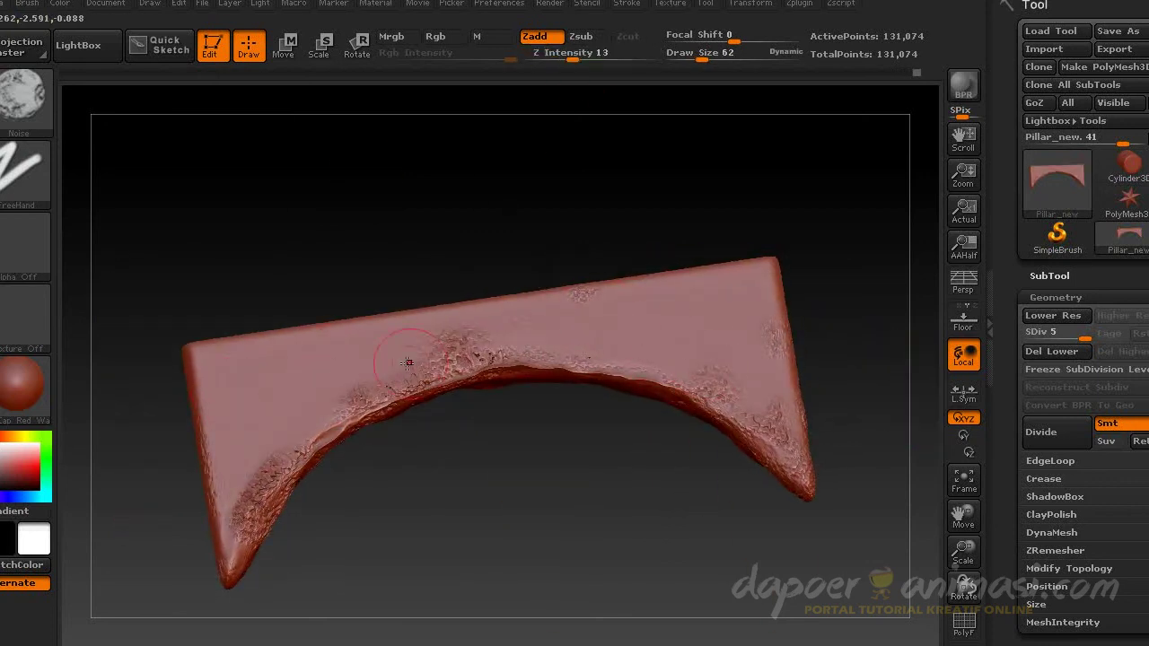
Step: Inspect the arch's left and right ends, then bring up the brush picker
{"action": "left_click_drag", "start_coordinate": [550, 239], "coordinate": [251, 327]}
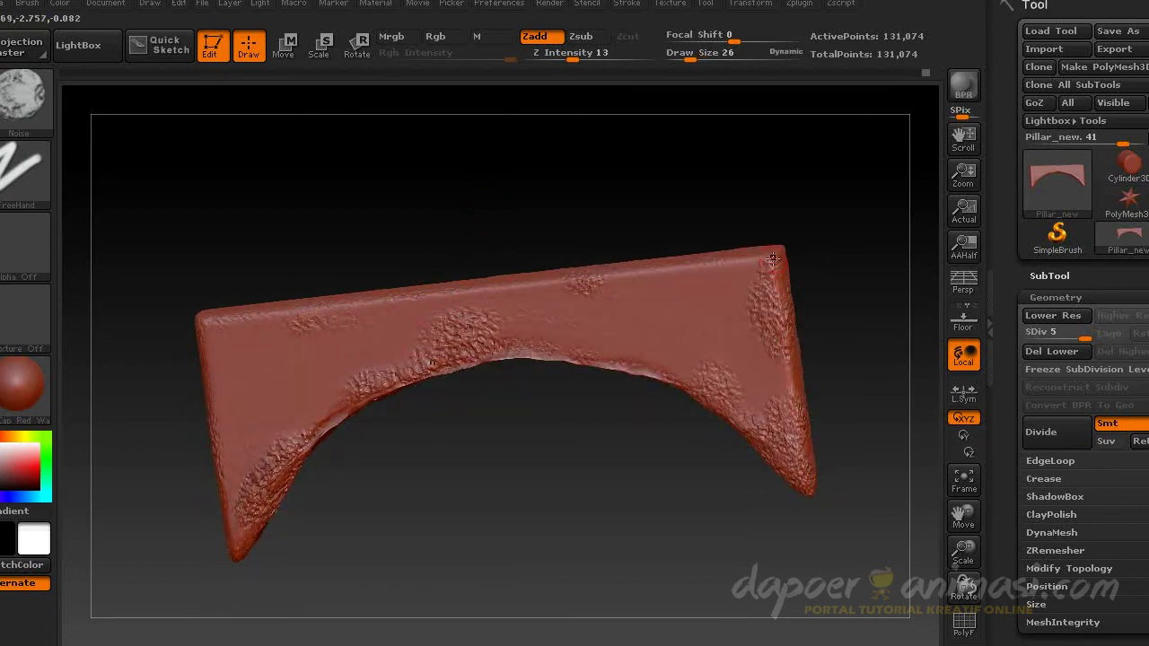
{"action": "left_click_drag", "start_coordinate": [252, 289], "coordinate": [394, 345]}
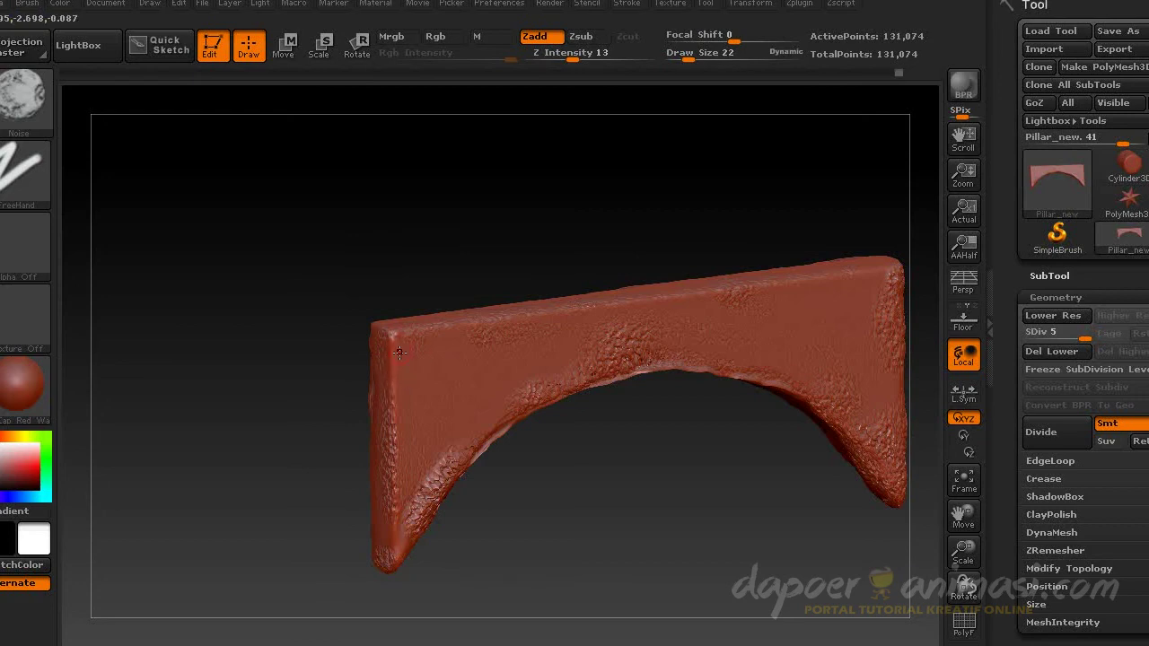
{"action": "mouse_move", "coordinate": [674, 359]}
{"action": "left_mouse_down"}
{"action": "mouse_move", "coordinate": [730, 371]}
{"action": "mouse_move", "coordinate": [559, 423]}
{"action": "left_mouse_up"}
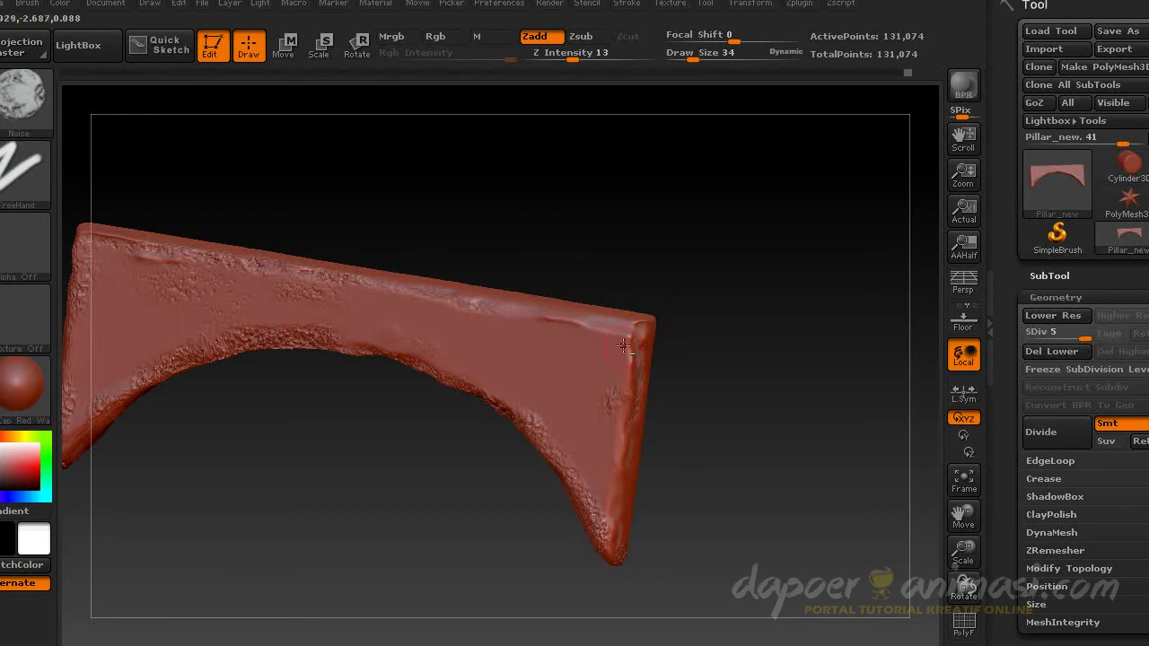
{"action": "left_click_drag", "start_coordinate": [623, 332], "coordinate": [607, 403]}
{"action": "left_click", "coordinate": [38, 101]}
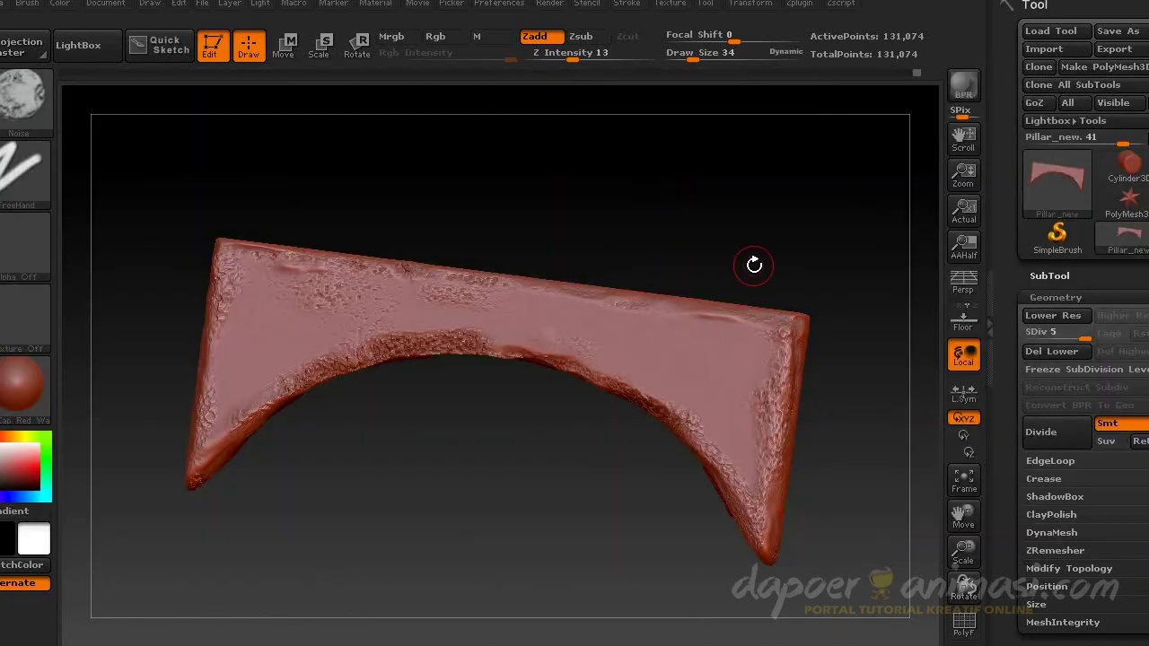
Step: Drop the arch to SDiv 1, create its normal map, and clone it to the textures
{"action": "key", "text": "space"}
{"action": "mouse_move", "coordinate": [170, 153]}
{"action": "left_mouse_down"}
{"action": "mouse_move", "coordinate": [622, 410]}
{"action": "mouse_move", "coordinate": [933, 404]}
{"action": "left_mouse_up"}
{"action": "left_click", "coordinate": [1052, 315]}
{"action": "scroll", "coordinate": [1077, 359], "scroll_direction": "down", "scroll_amount": 10}
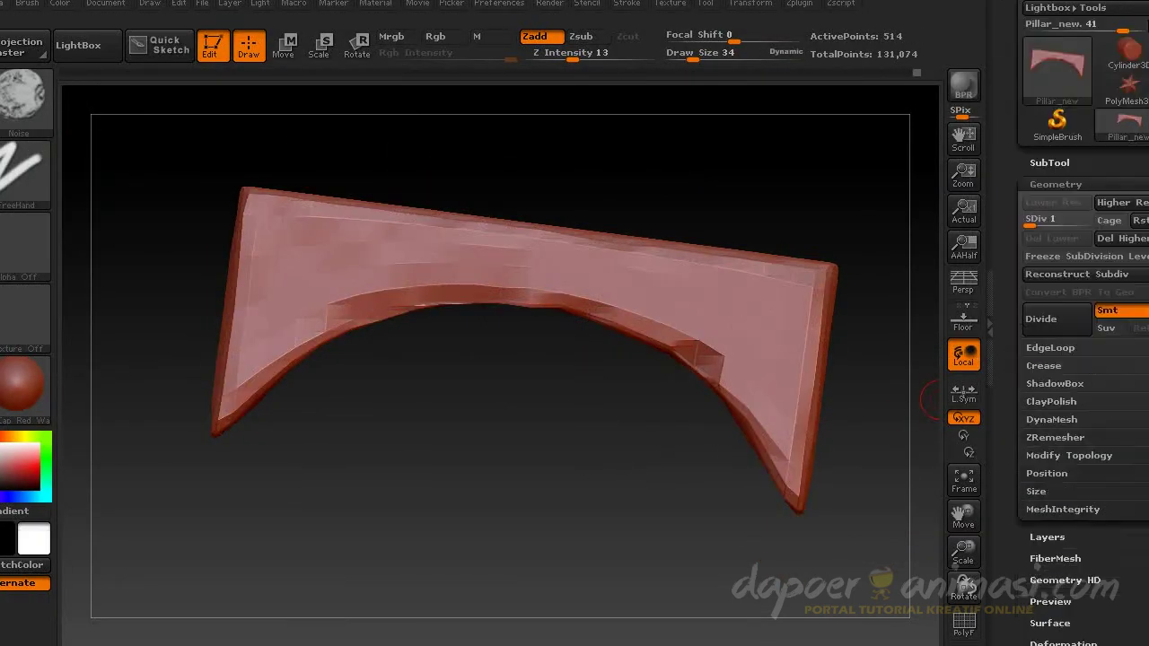
{"action": "left_click", "coordinate": [1075, 527]}
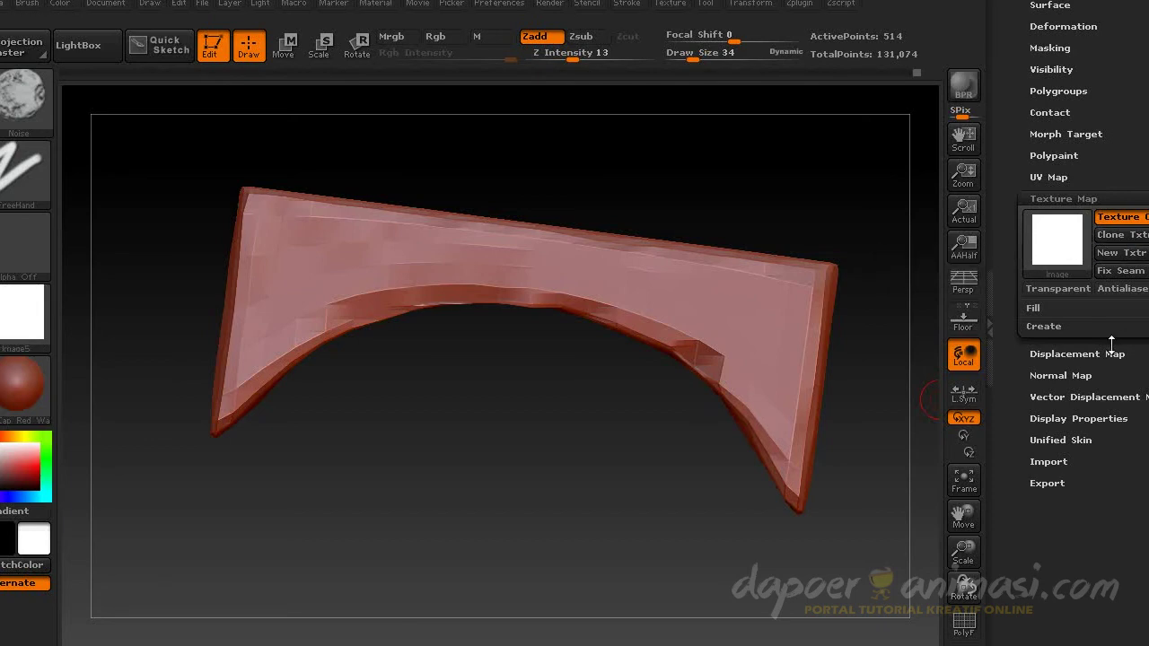
{"action": "left_click", "coordinate": [1060, 375]}
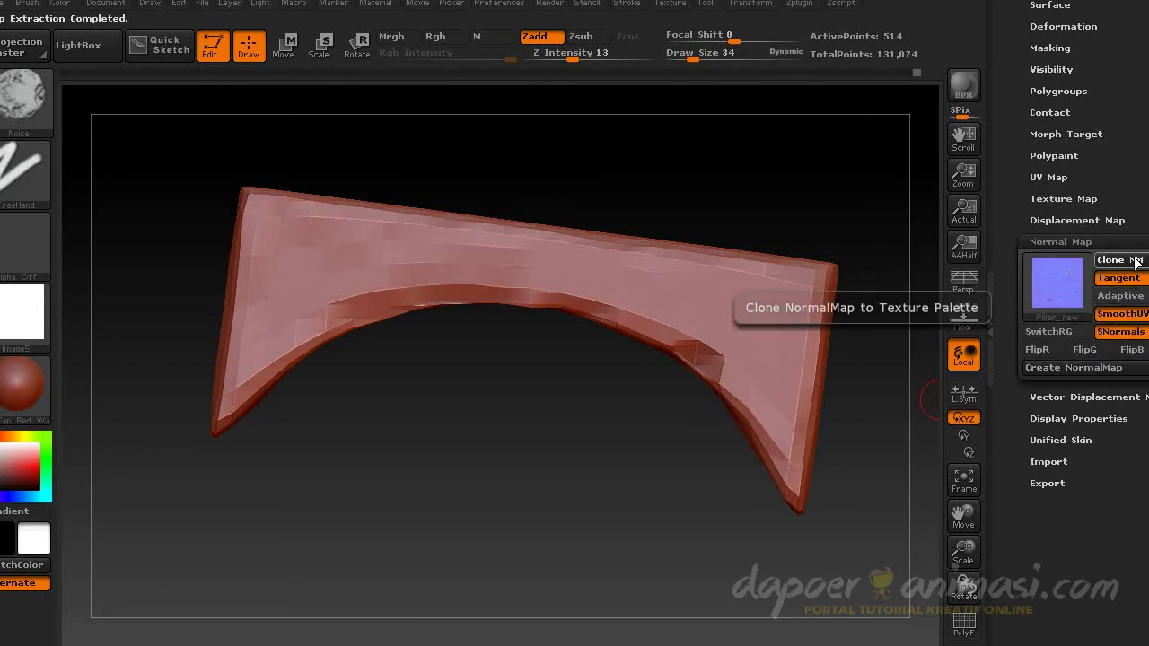
{"action": "left_click", "coordinate": [1133, 259]}
Step: Export the cloned normal map from the Texture palette as an image named Arc_T
{"action": "left_click", "coordinate": [669, 4]}
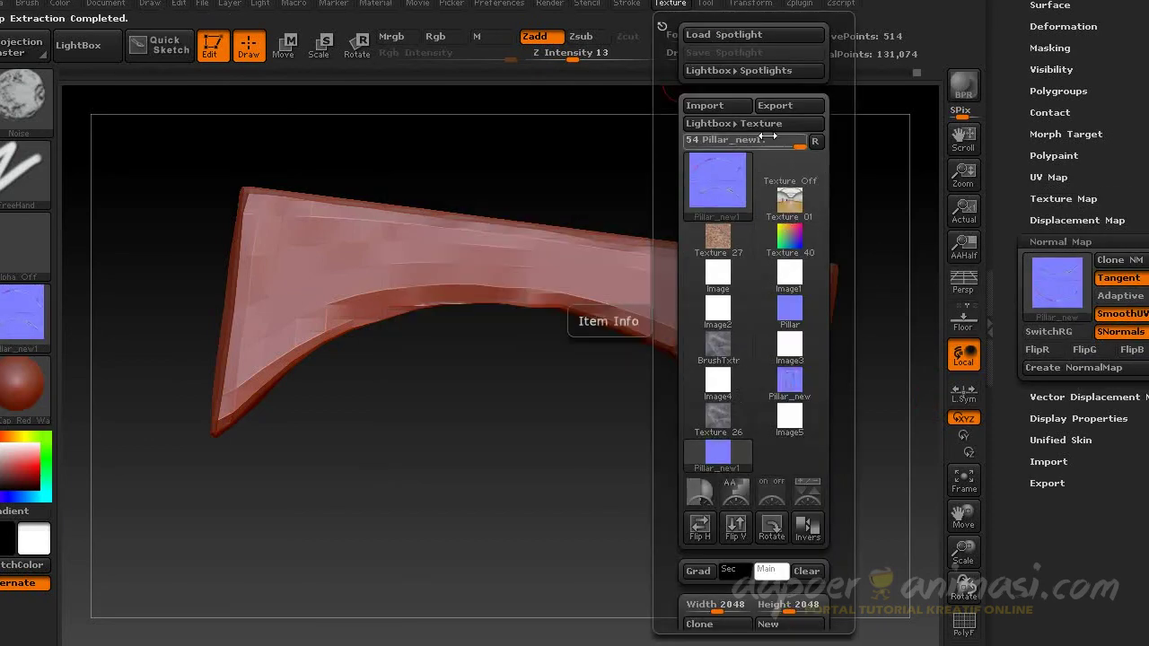
{"action": "left_click", "coordinate": [771, 106]}
{"action": "type", "text": "Arc"}
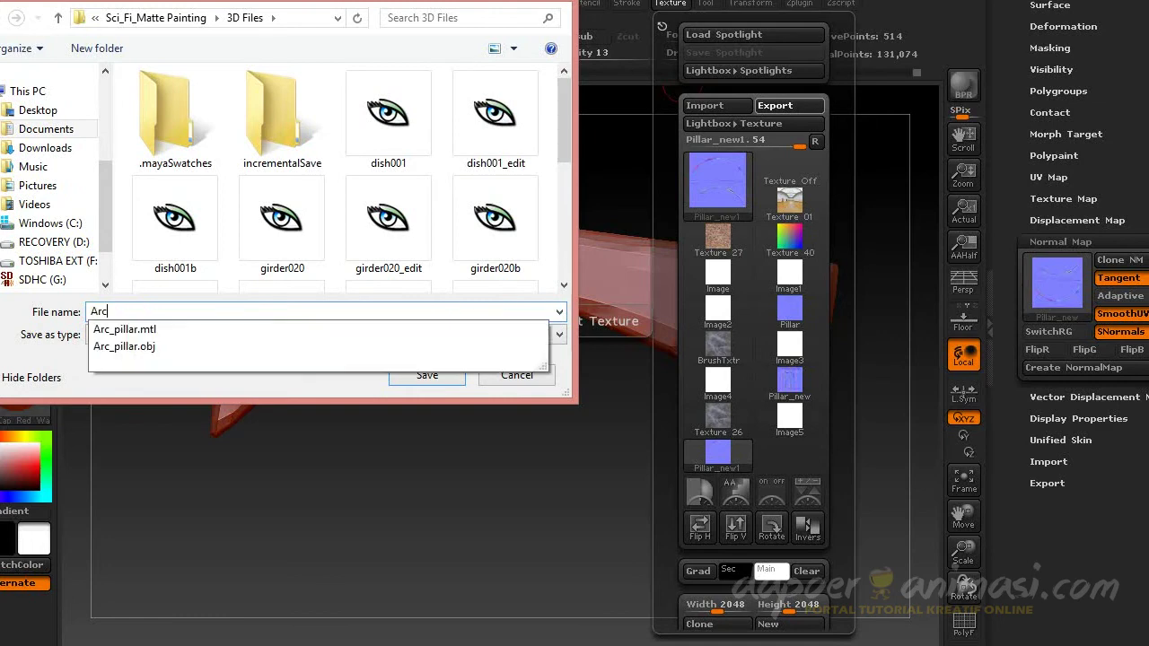
{"action": "type", "text": "_Texture"}
{"action": "key", "text": "Return"}
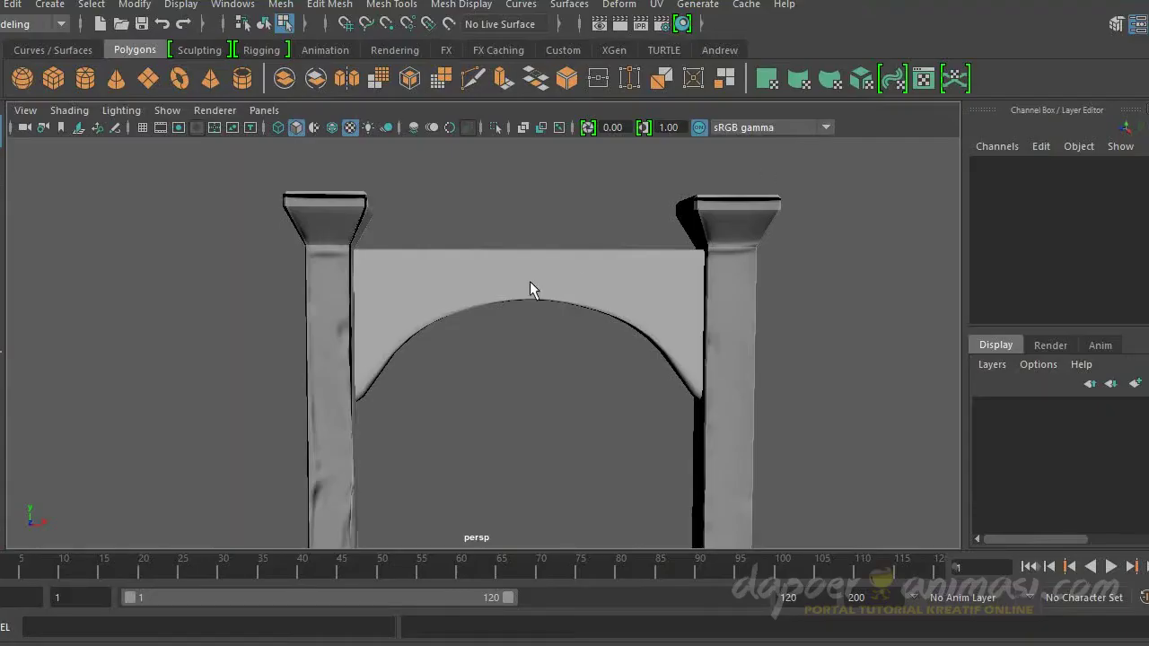
Step: Create a new Lambert material with a File node on Bump Mapping loading Arc_Texture.jpg
{"action": "left_click", "coordinate": [680, 24]}
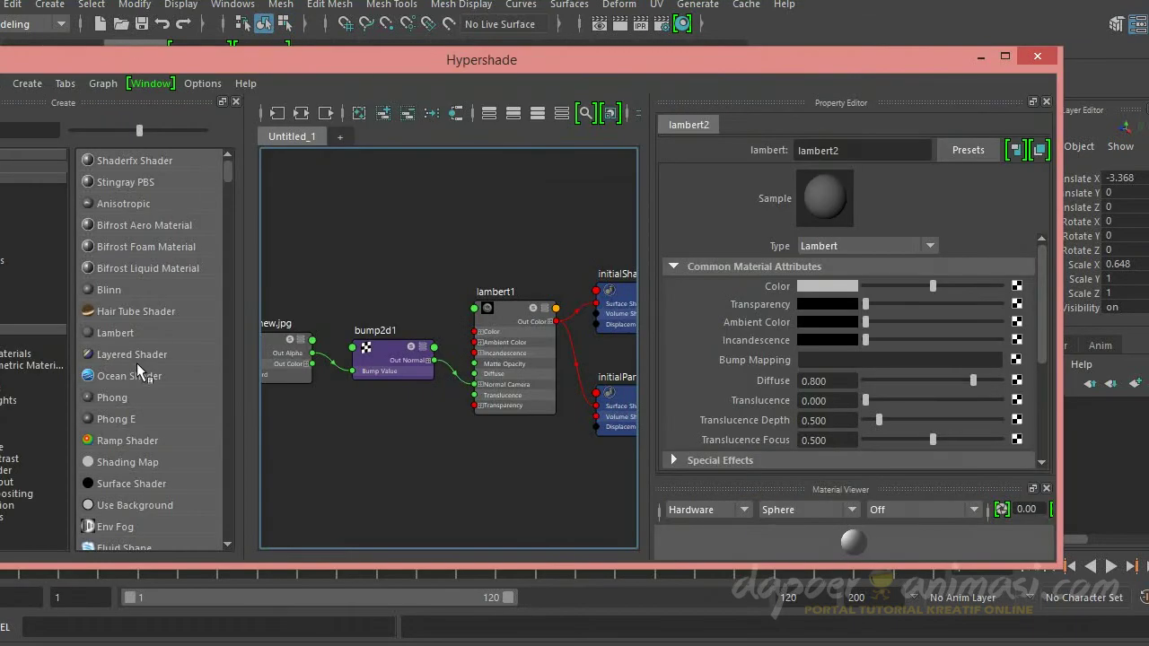
{"action": "left_click", "coordinate": [134, 334]}
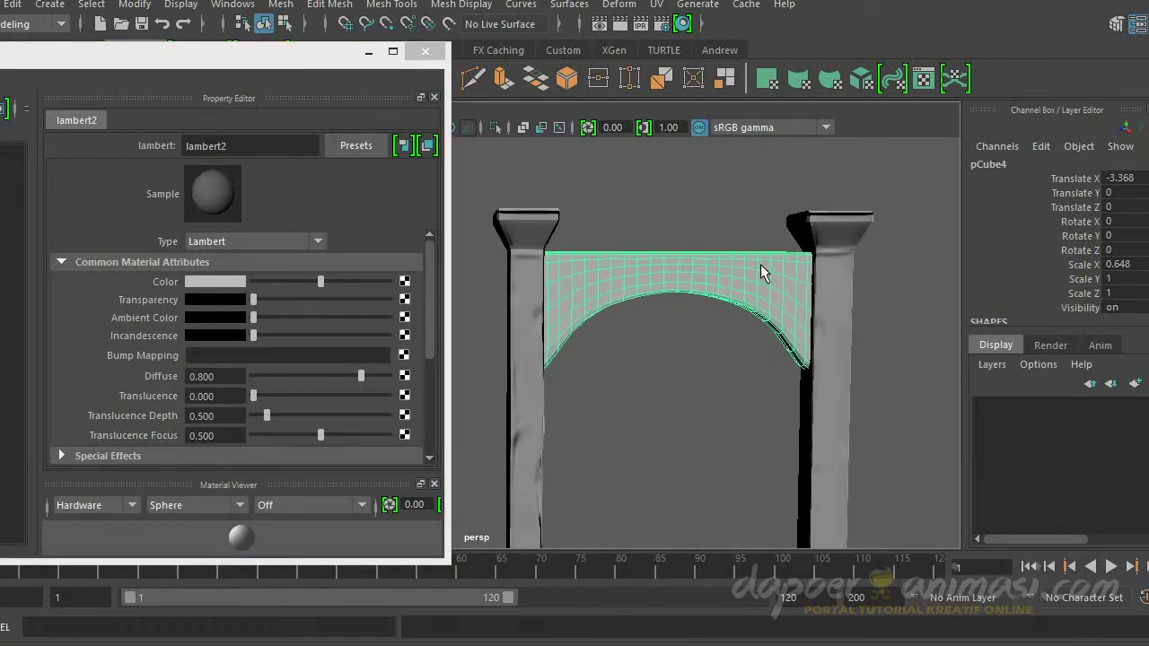
{"action": "key", "text": "6"}
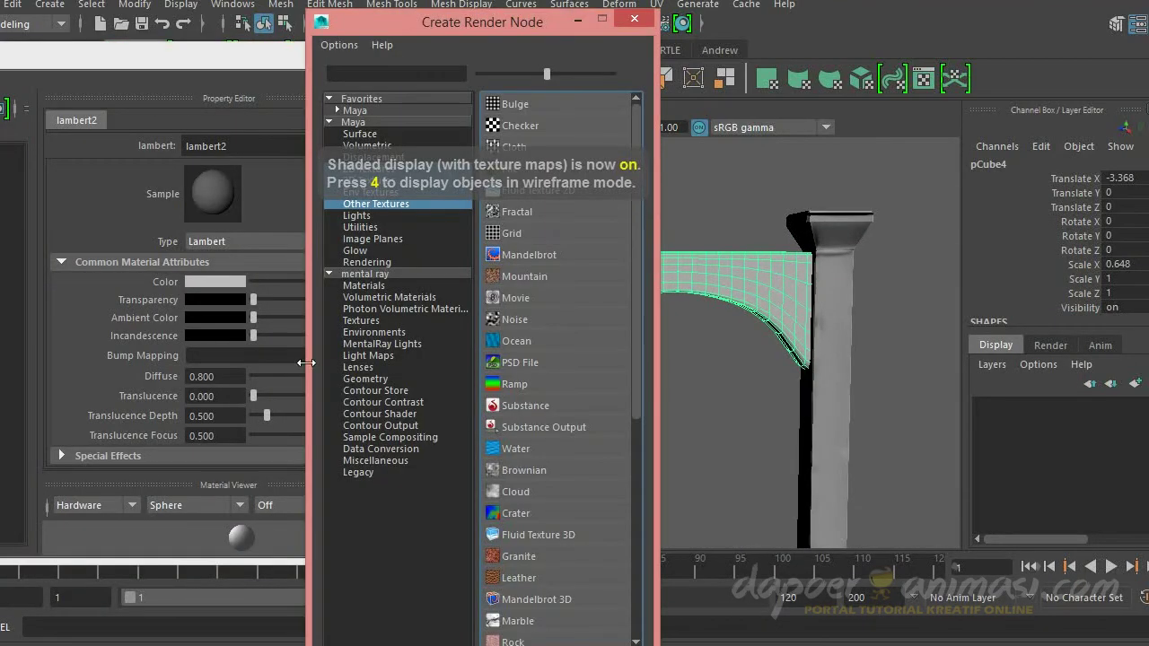
{"action": "left_click", "coordinate": [551, 168]}
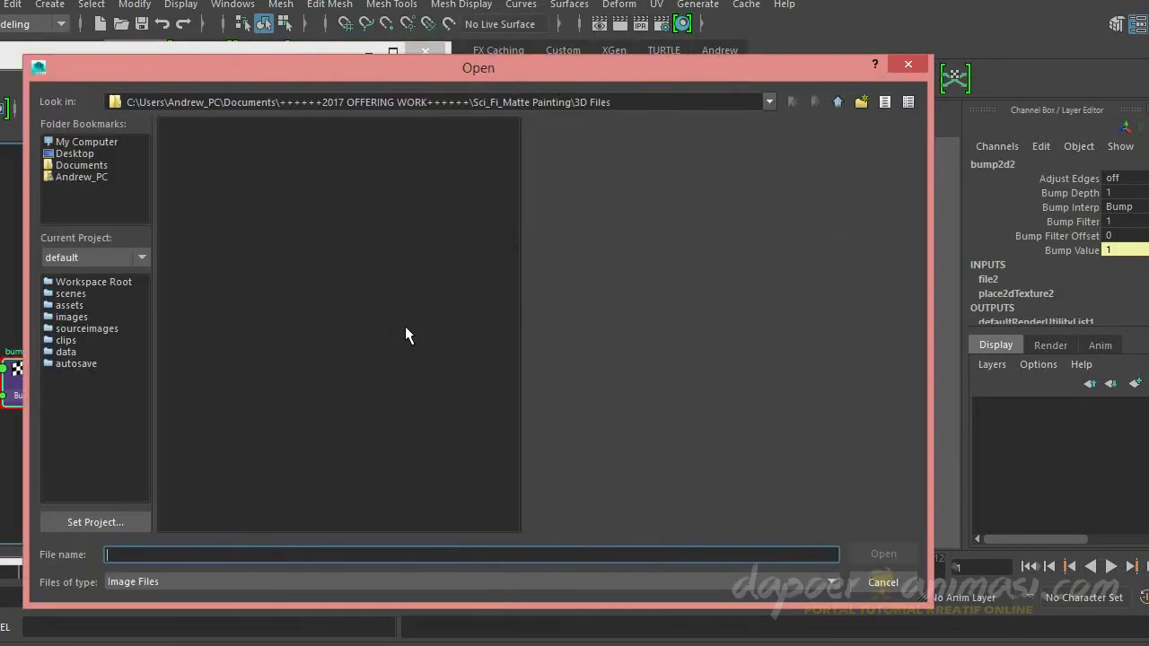
{"action": "double_click", "coordinate": [233, 87]}
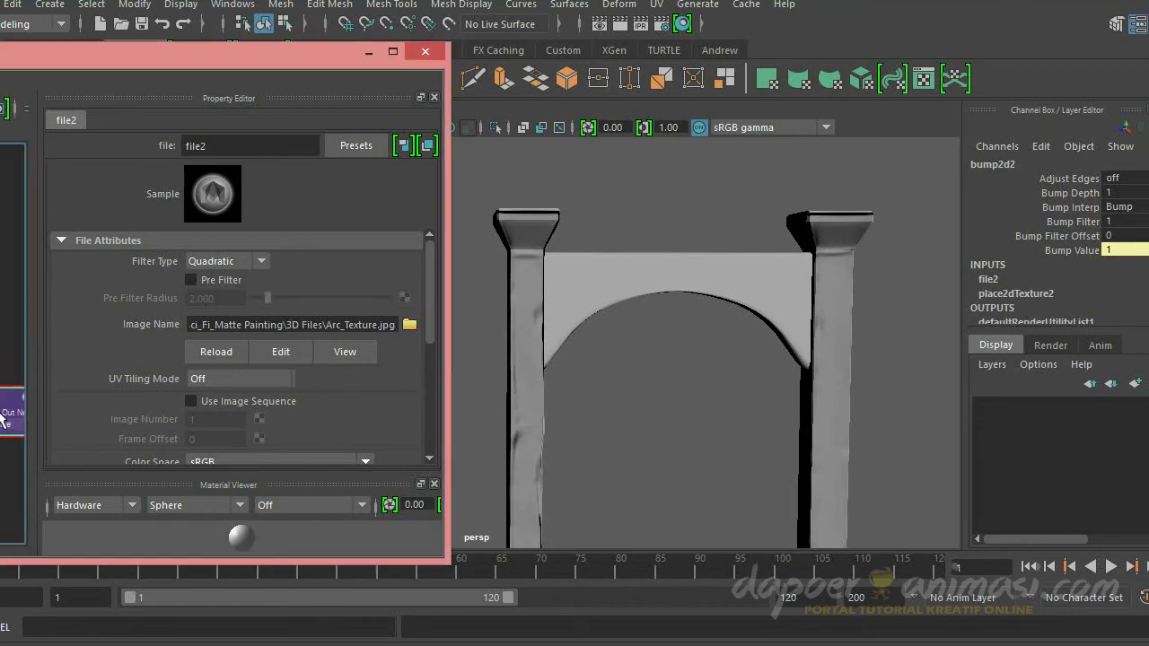
Step: Set the bump node's Use As option to Tangent Space Normals
{"action": "left_click_drag", "start_coordinate": [176, 52], "coordinate": [371, 47]}
{"action": "left_click", "coordinate": [62, 402]}
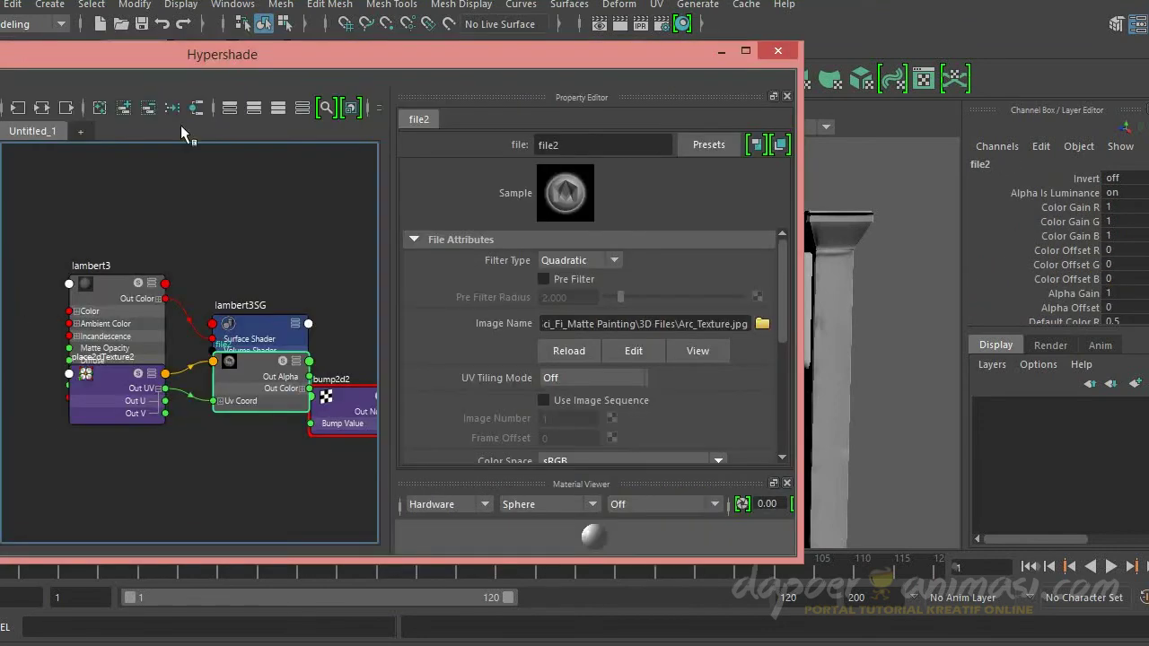
{"action": "left_click", "coordinate": [42, 108]}
{"action": "left_click", "coordinate": [589, 355]}
{"action": "left_click_drag", "start_coordinate": [476, 68], "coordinate": [68, 91]}
{"action": "left_click", "coordinate": [247, 324]}
{"action": "left_click_drag", "start_coordinate": [600, 359], "coordinate": [408, 276]}
{"action": "mouse_move", "coordinate": [227, 87]}
{"action": "left_mouse_down"}
{"action": "mouse_move", "coordinate": [665, 105]}
{"action": "mouse_move", "coordinate": [549, 87]}
{"action": "left_mouse_up"}
Step: Load Pillar_new.jpg into the Arc_Texture.jpg file node of lambert2
{"action": "scroll", "coordinate": [211, 295], "scroll_direction": "up", "scroll_amount": 3}
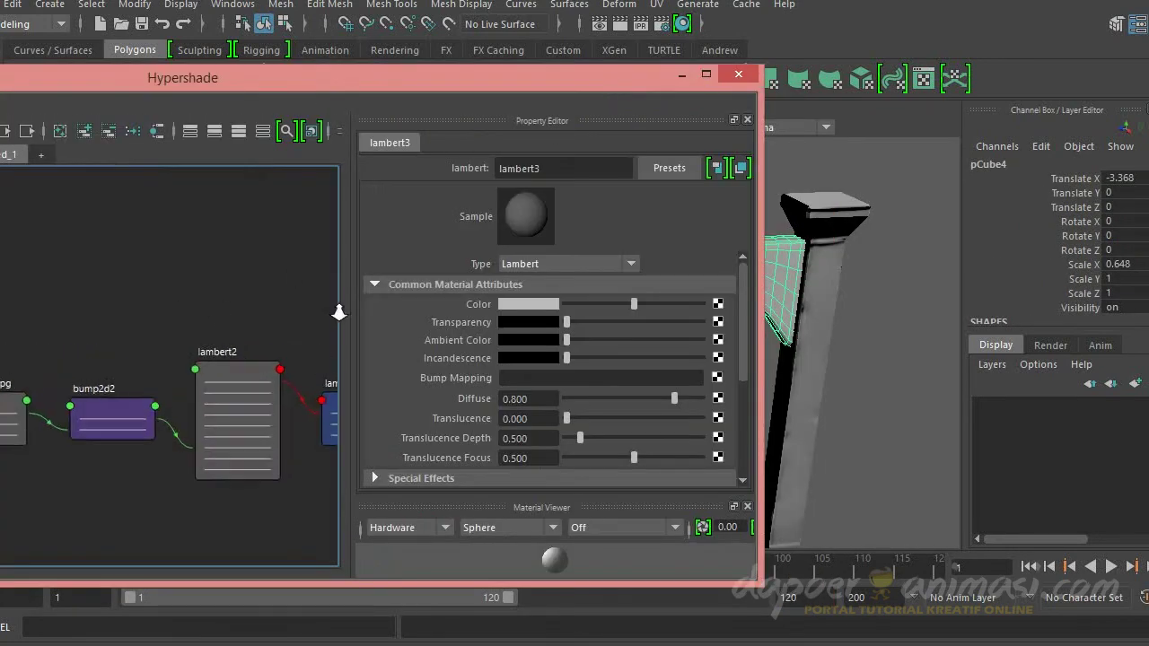
{"action": "left_click", "coordinate": [231, 380]}
{"action": "middle_click_drag", "start_coordinate": [59, 401], "coordinate": [248, 376]}
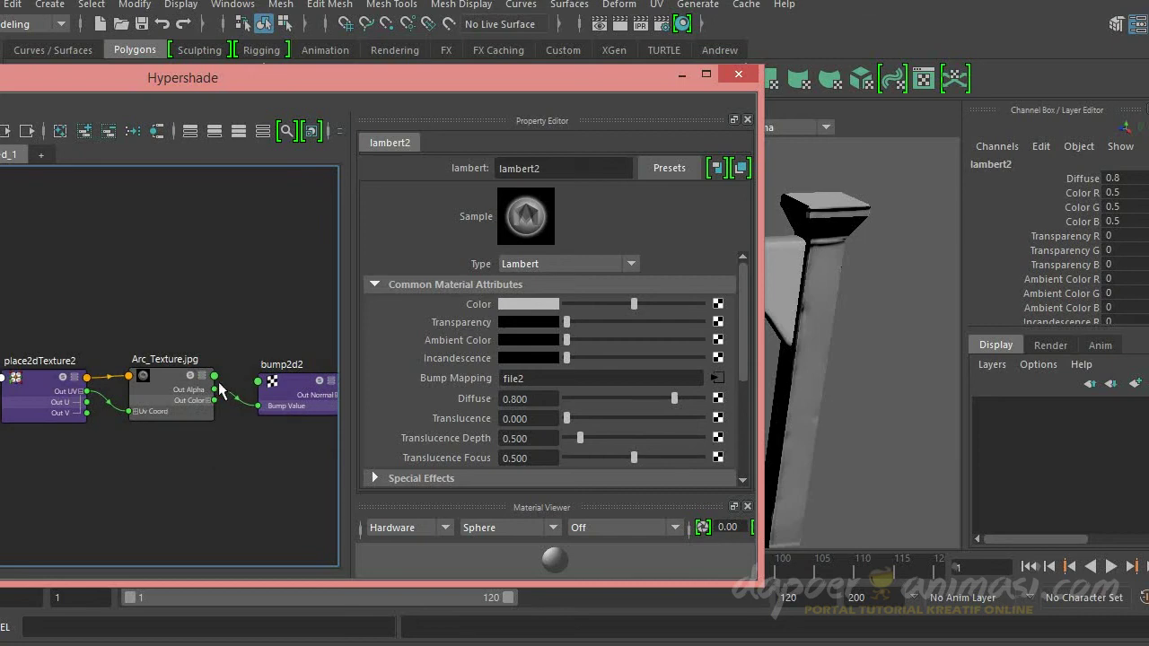
{"action": "left_click", "coordinate": [170, 386]}
{"action": "left_click", "coordinate": [722, 347]}
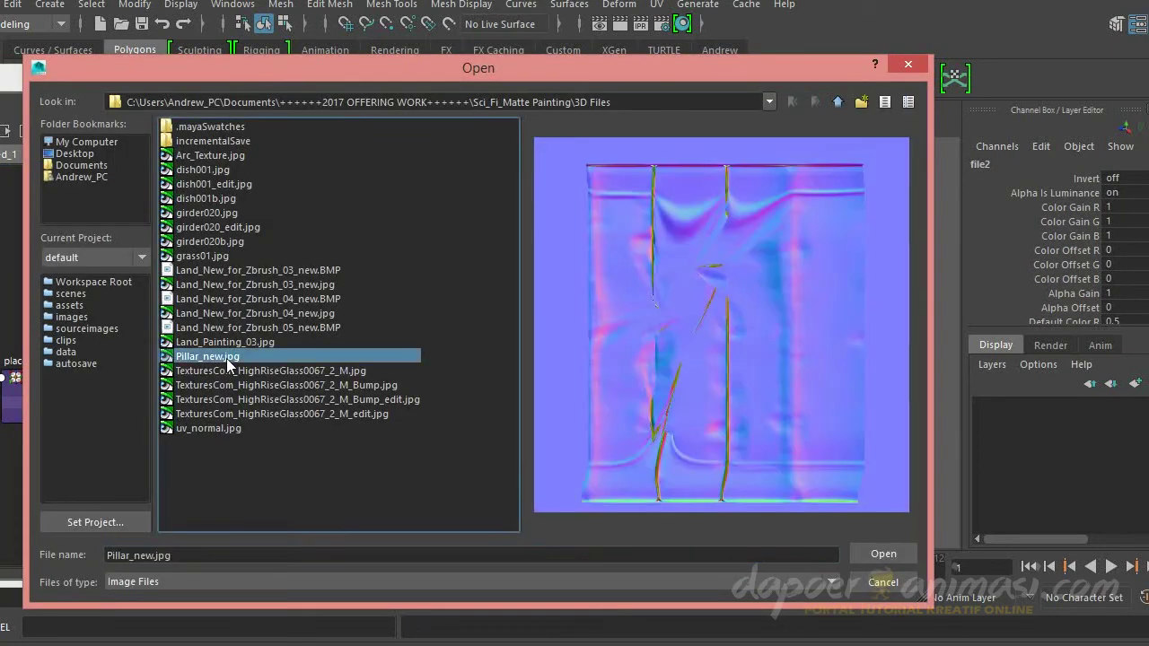
{"action": "double_click", "coordinate": [207, 356]}
Step: Assign lambert2 to the arch and review its bump file and bump node settings
{"action": "left_click", "coordinate": [519, 302]}
{"action": "left_click", "coordinate": [803, 377]}
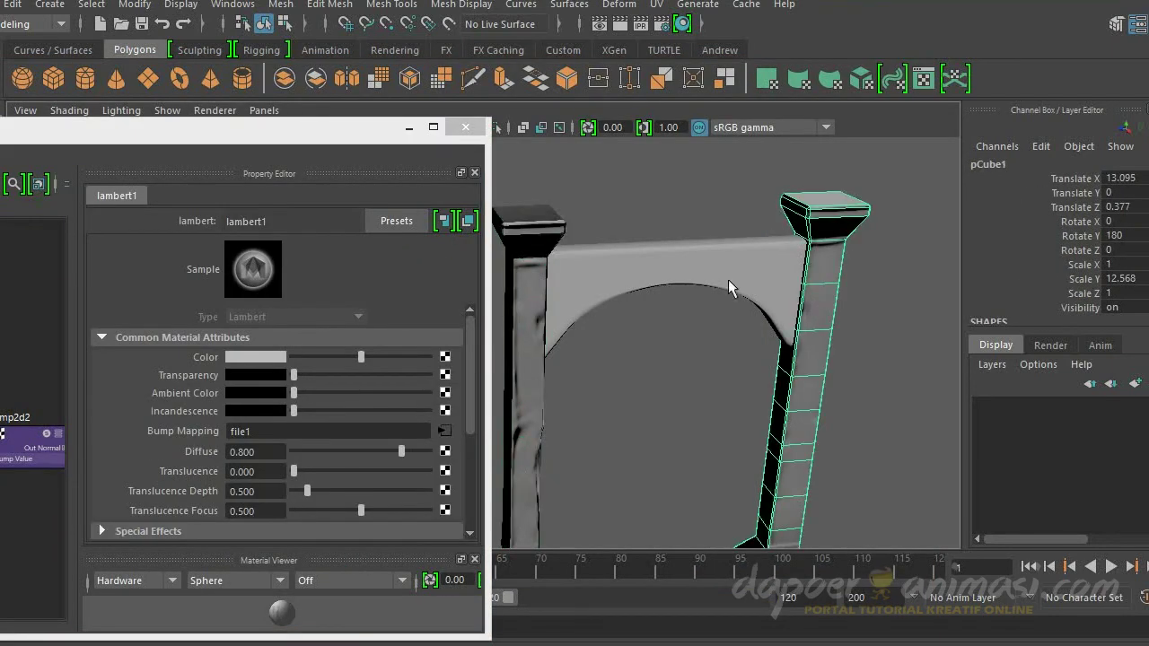
{"action": "left_click_drag", "start_coordinate": [310, 131], "coordinate": [621, 124]}
{"action": "middle_click_drag", "start_coordinate": [361, 391], "coordinate": [271, 365], "text": "alt"}
{"action": "right_click_drag", "start_coordinate": [271, 366], "coordinate": [333, 192]}
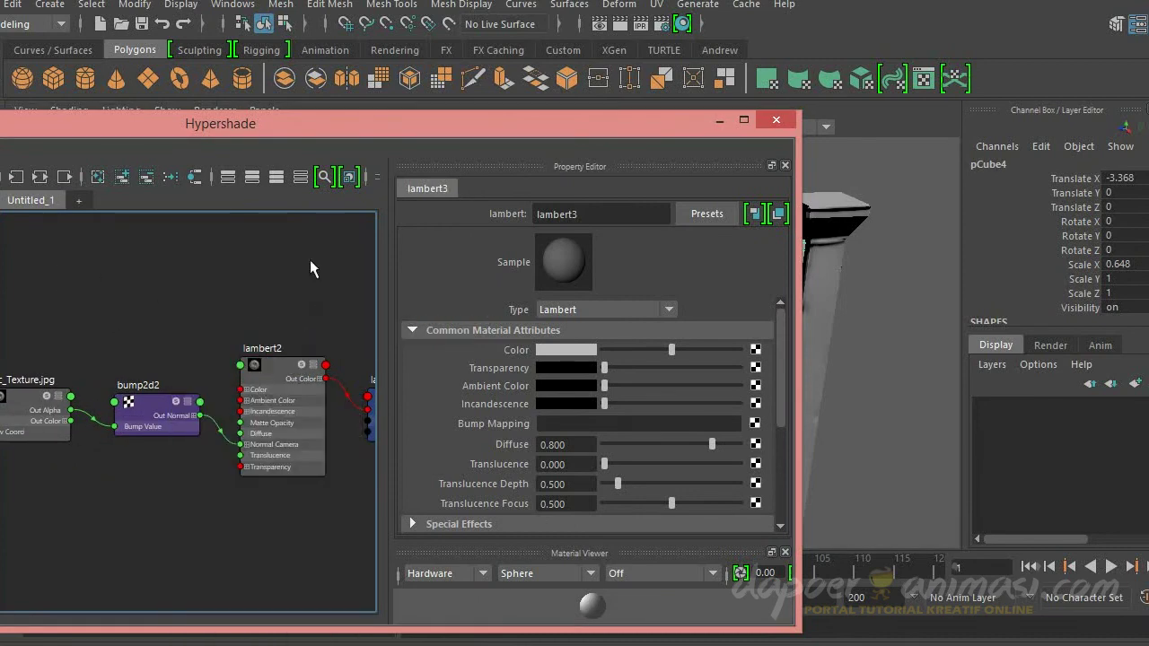
{"action": "left_click_drag", "start_coordinate": [647, 130], "coordinate": [270, 110]}
{"action": "left_click", "coordinate": [677, 260]}
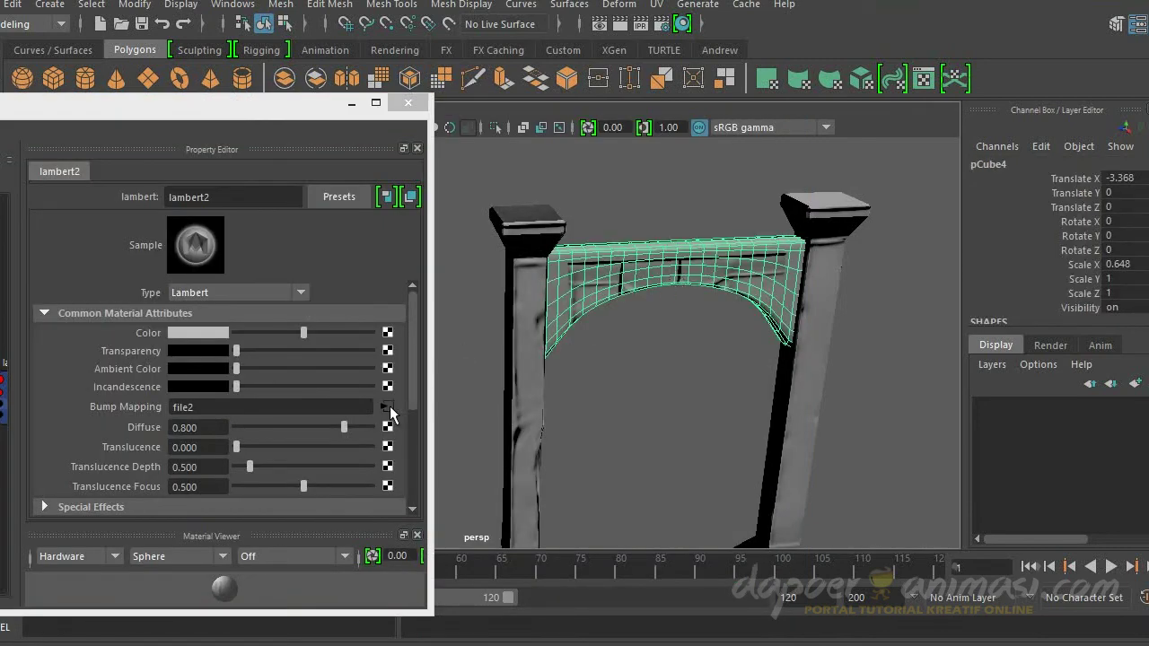
{"action": "left_click", "coordinate": [388, 407]}
{"action": "left_click", "coordinate": [141, 388]}
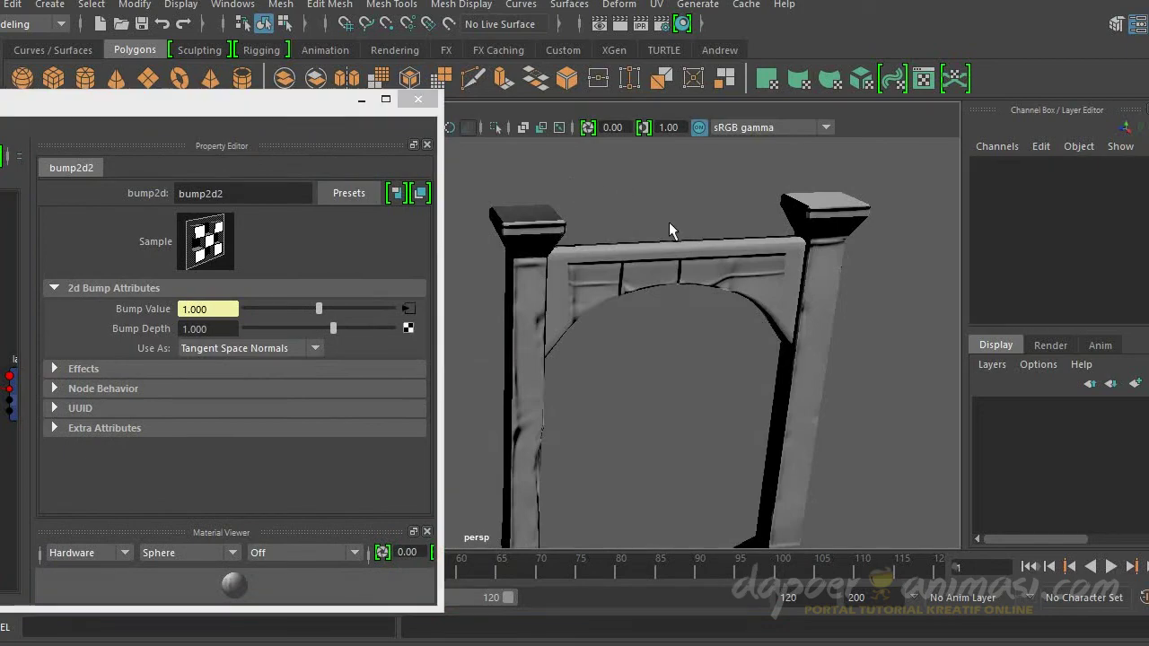
{"action": "mouse_move", "coordinate": [670, 231]}
{"action": "left_mouse_down", "text": "alt"}
{"action": "mouse_move", "coordinate": [664, 251]}
{"action": "mouse_move", "coordinate": [469, 320]}
{"action": "mouse_move", "coordinate": [541, 320]}
{"action": "mouse_move", "coordinate": [672, 367]}
{"action": "mouse_move", "coordinate": [664, 269]}
{"action": "left_mouse_up", "text": "alt"}
Step: Check the arch's UV layout in the UV Editor
{"action": "left_click", "coordinate": [672, 367]}
{"action": "left_click", "coordinate": [656, 5]}
{"action": "left_click", "coordinate": [754, 11]}
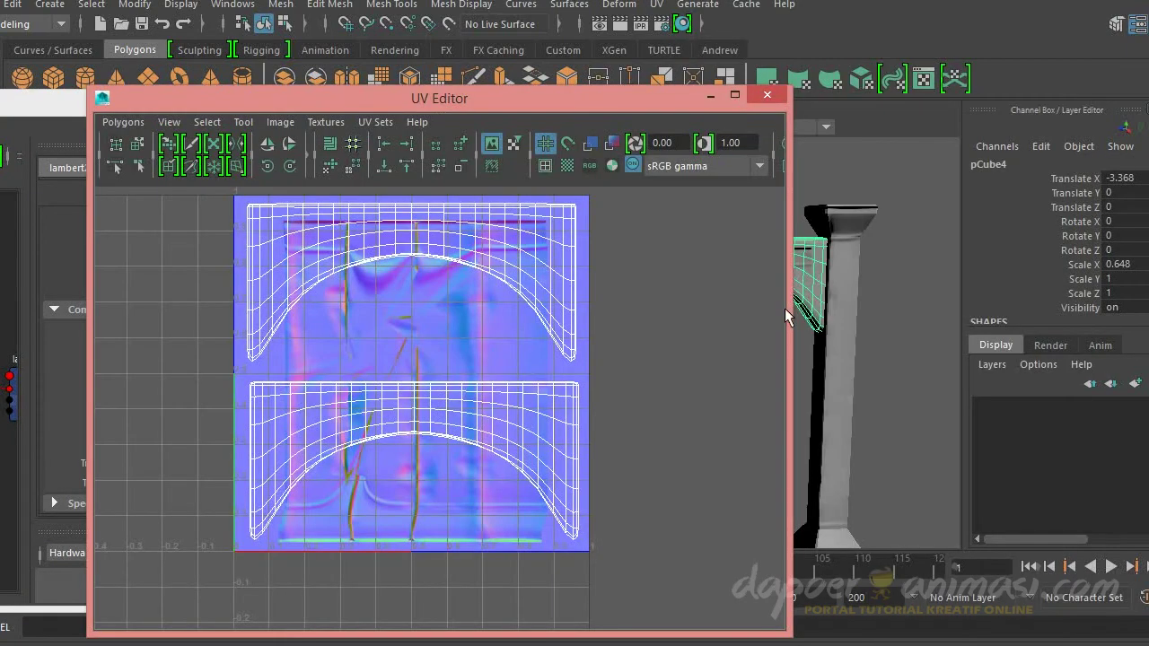
{"action": "left_click", "coordinate": [766, 94]}
Step: Set the bump file node's image back to Arc_Texture.jpg
{"action": "left_click_drag", "start_coordinate": [414, 108], "coordinate": [786, 102]}
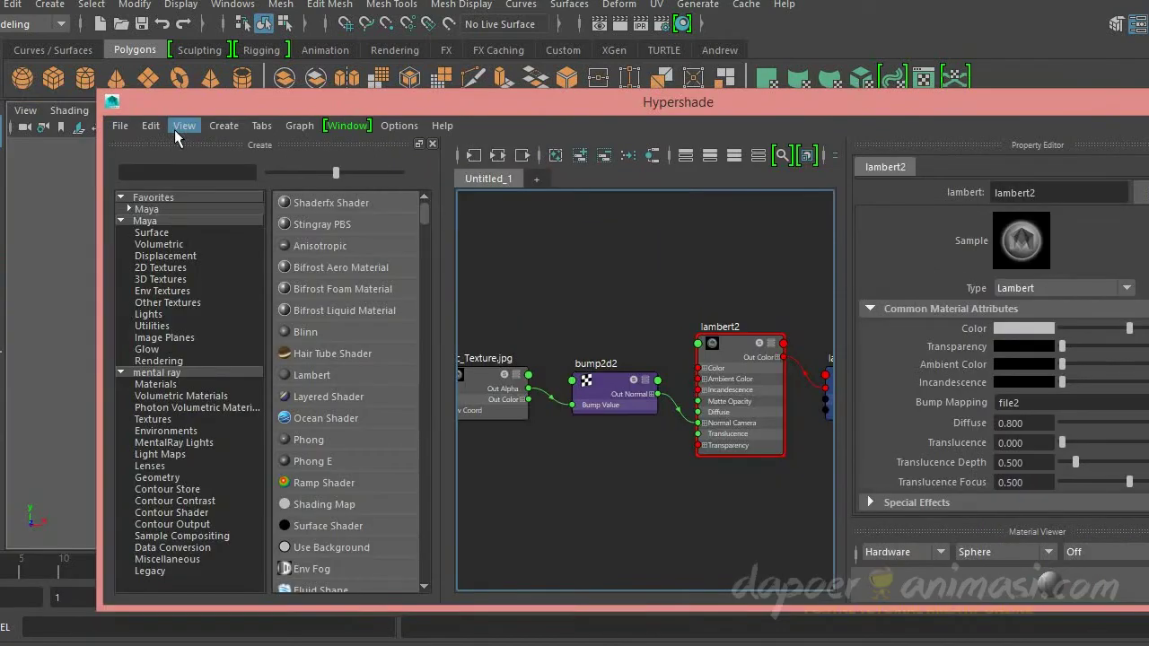
{"action": "key", "text": "a"}
{"action": "left_click_drag", "start_coordinate": [894, 102], "coordinate": [396, 93]}
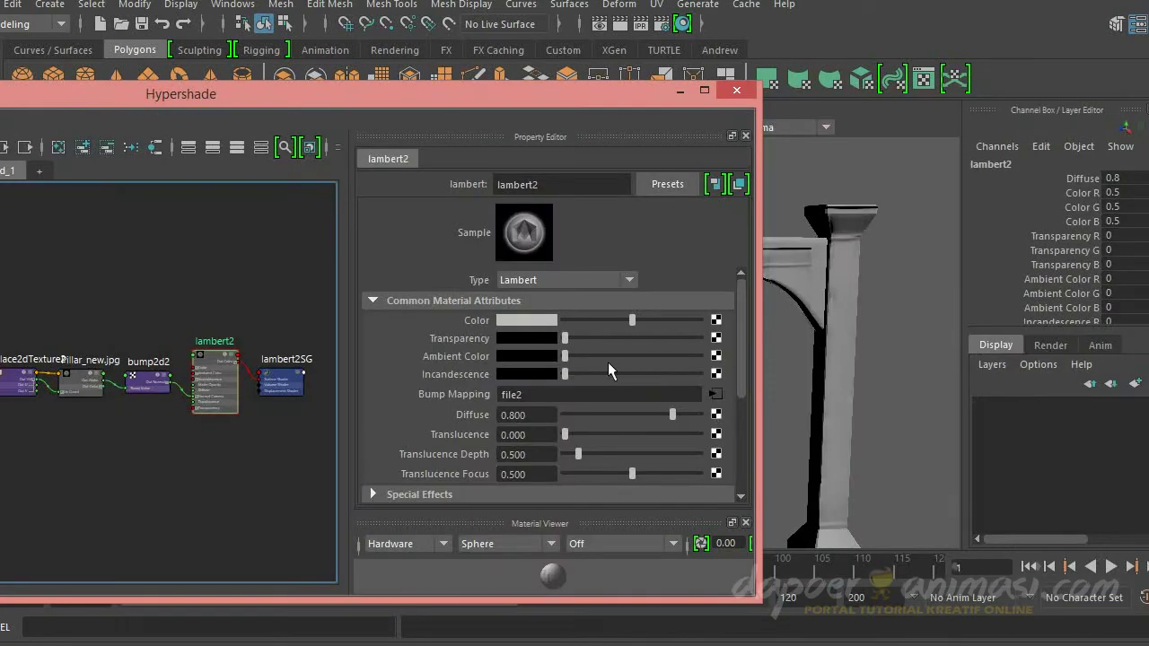
{"action": "left_click", "coordinate": [719, 404]}
{"action": "left_click", "coordinate": [722, 364]}
{"action": "double_click", "coordinate": [518, 145]}
{"action": "left_click_drag", "start_coordinate": [518, 94], "coordinate": [79, 106]}
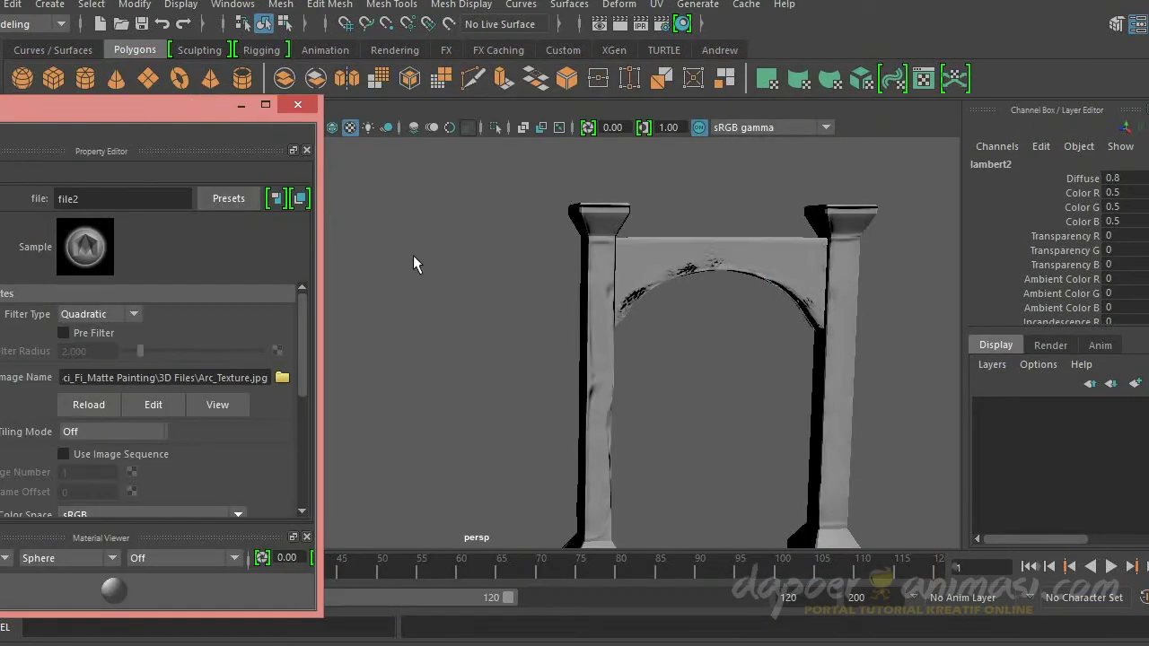
Step: Render the arch from an angled view with mental ray to check the bump detail
{"action": "scroll", "coordinate": [616, 441], "scroll_direction": "up", "scroll_amount": 3}
{"action": "scroll", "coordinate": [616, 441], "scroll_direction": "down", "scroll_amount": 4}
{"action": "left_click_drag", "start_coordinate": [616, 441], "coordinate": [793, 436], "text": "alt"}
{"action": "scroll", "coordinate": [436, 431], "scroll_direction": "up", "scroll_amount": 4}
{"action": "left_click", "coordinate": [667, 282]}
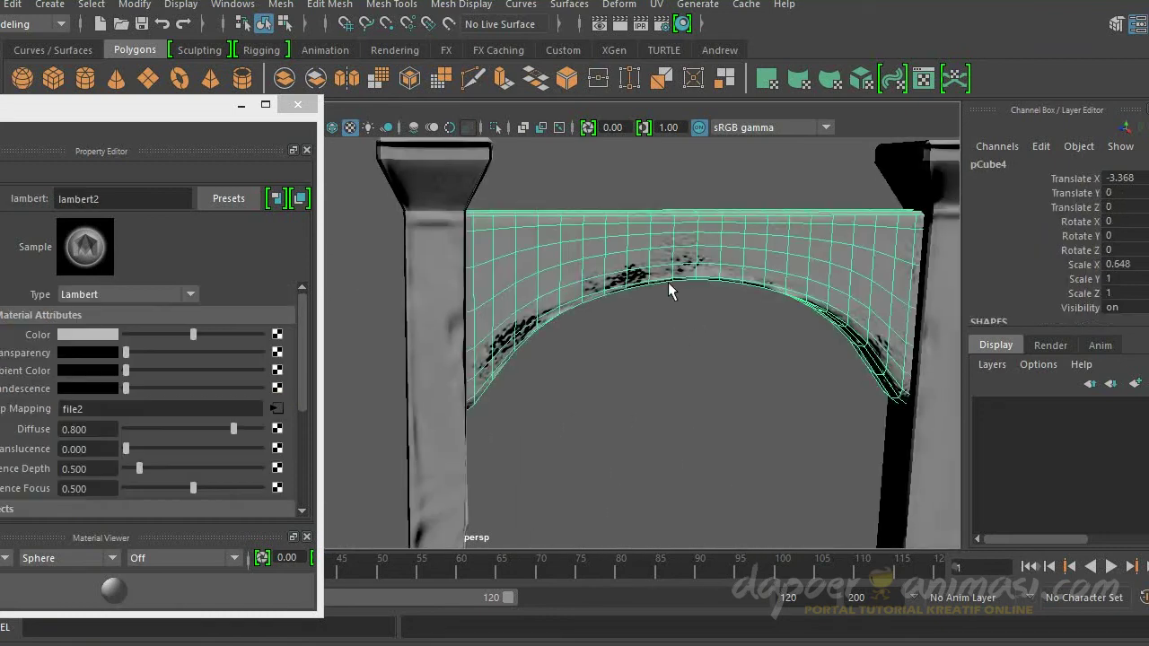
{"action": "scroll", "coordinate": [620, 388], "scroll_direction": "down", "scroll_amount": 3}
{"action": "left_click", "coordinate": [621, 388]}
{"action": "left_click_drag", "start_coordinate": [620, 389], "coordinate": [418, 279], "text": "alt"}
{"action": "left_click", "coordinate": [620, 25]}
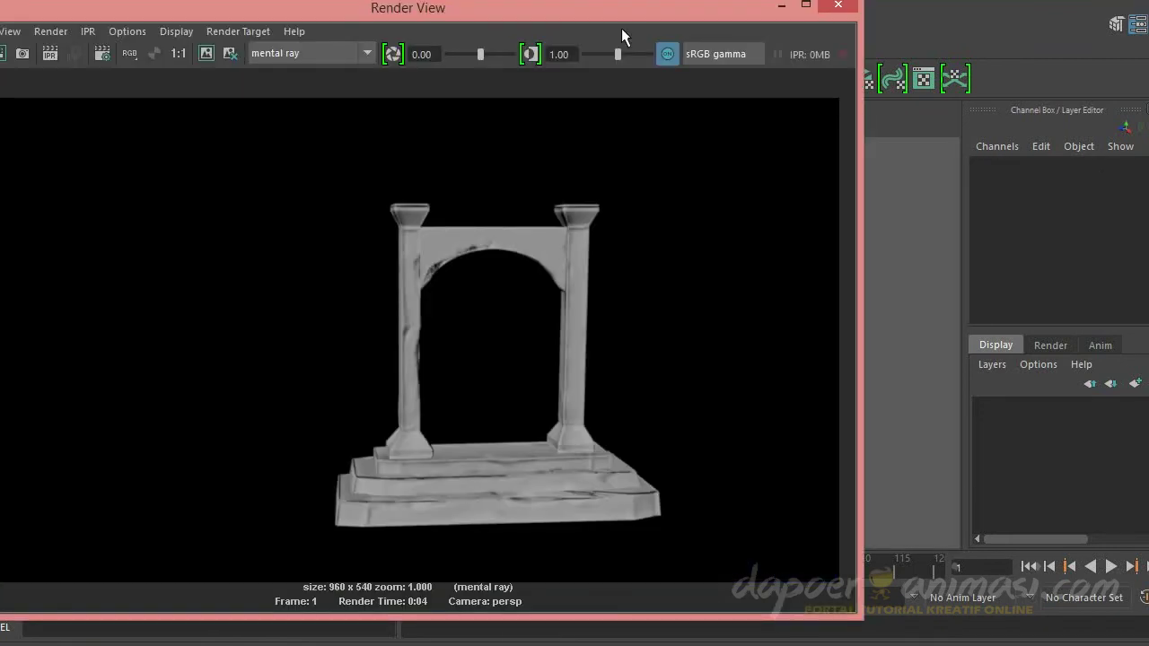
{"action": "left_click", "coordinate": [838, 5]}
{"action": "left_click_drag", "start_coordinate": [539, 233], "coordinate": [601, 227], "text": "alt"}
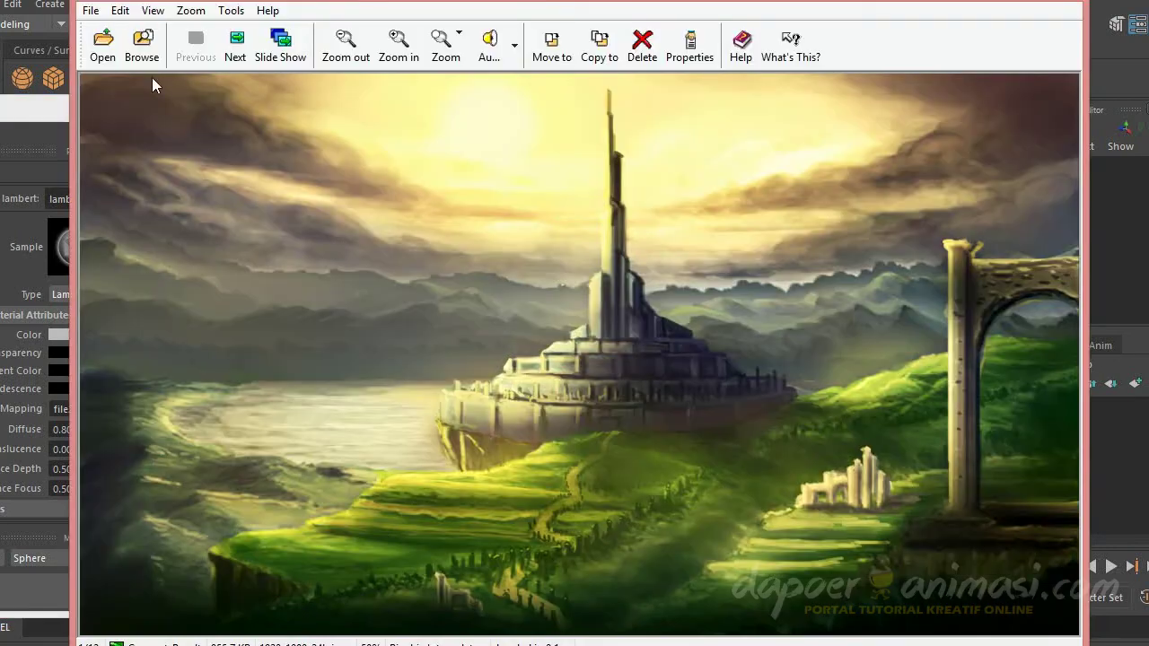
Step: Navigate ACDSee into the ++Total_Texture++ maps v12 texture folder
{"action": "key", "text": "Return"}
{"action": "left_click", "coordinate": [64, 42]}
{"action": "scroll", "coordinate": [58, 182], "scroll_direction": "down", "scroll_amount": 3}
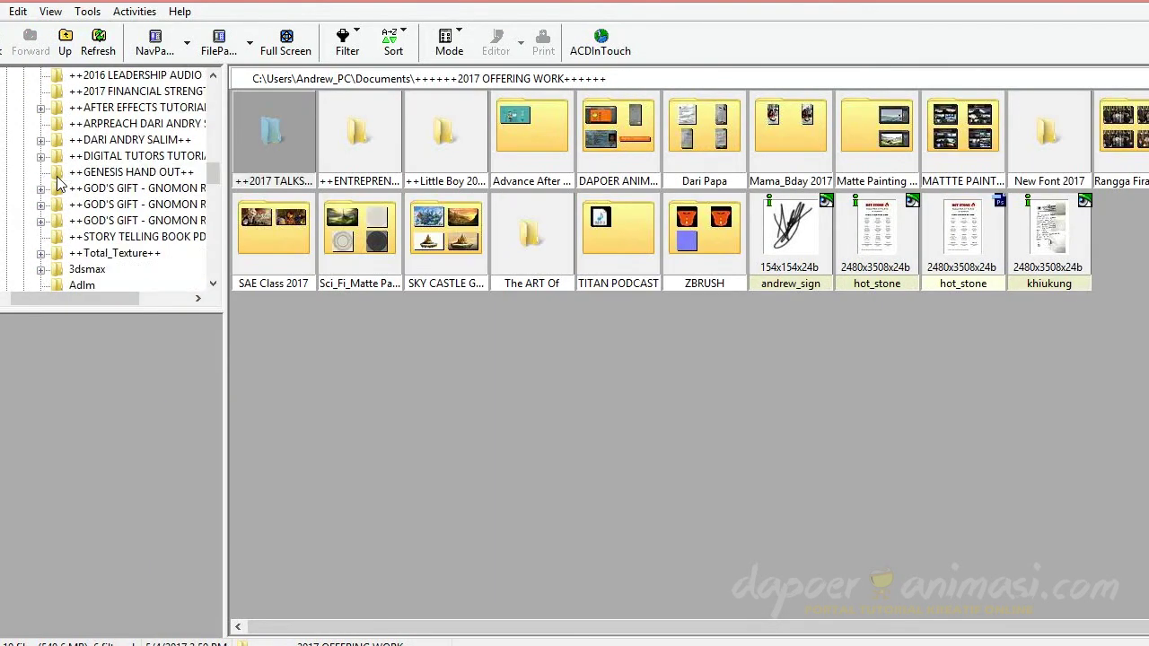
{"action": "left_click", "coordinate": [115, 252]}
{"action": "double_click", "coordinate": [360, 233]}
{"action": "double_click", "coordinate": [447, 143]}
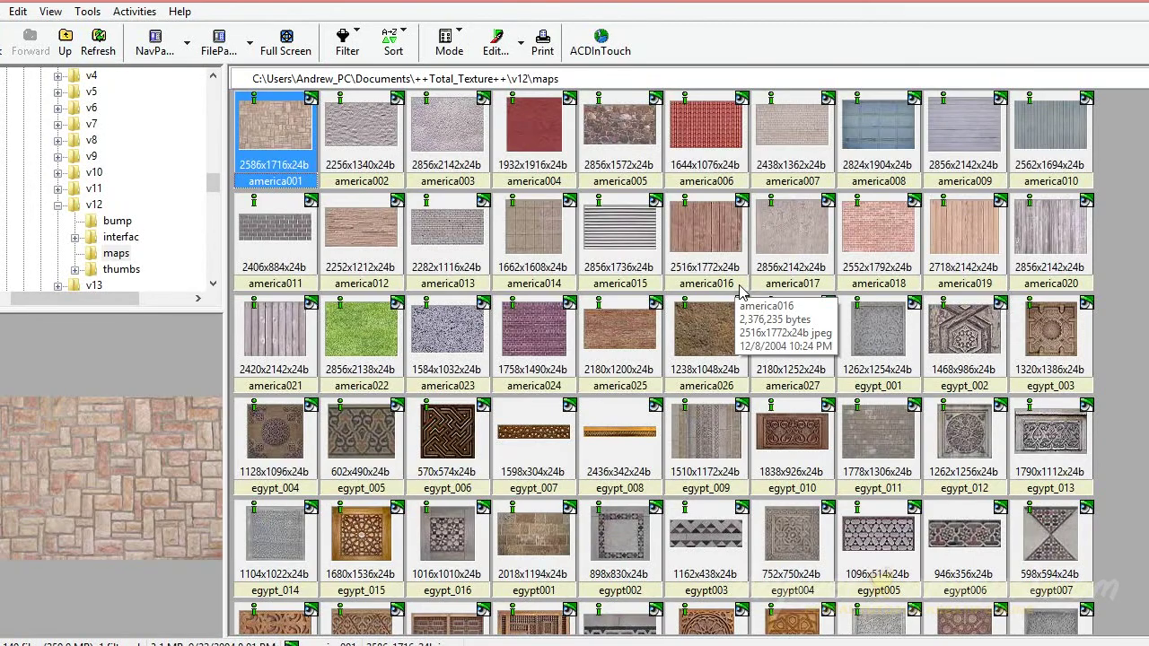
Step: Preview the grey stone-wall texture germany005 full-size alongside its neighbouring textures
{"action": "scroll", "coordinate": [740, 290], "scroll_direction": "down", "scroll_amount": 4}
{"action": "scroll", "coordinate": [757, 296], "scroll_direction": "down", "scroll_amount": 1}
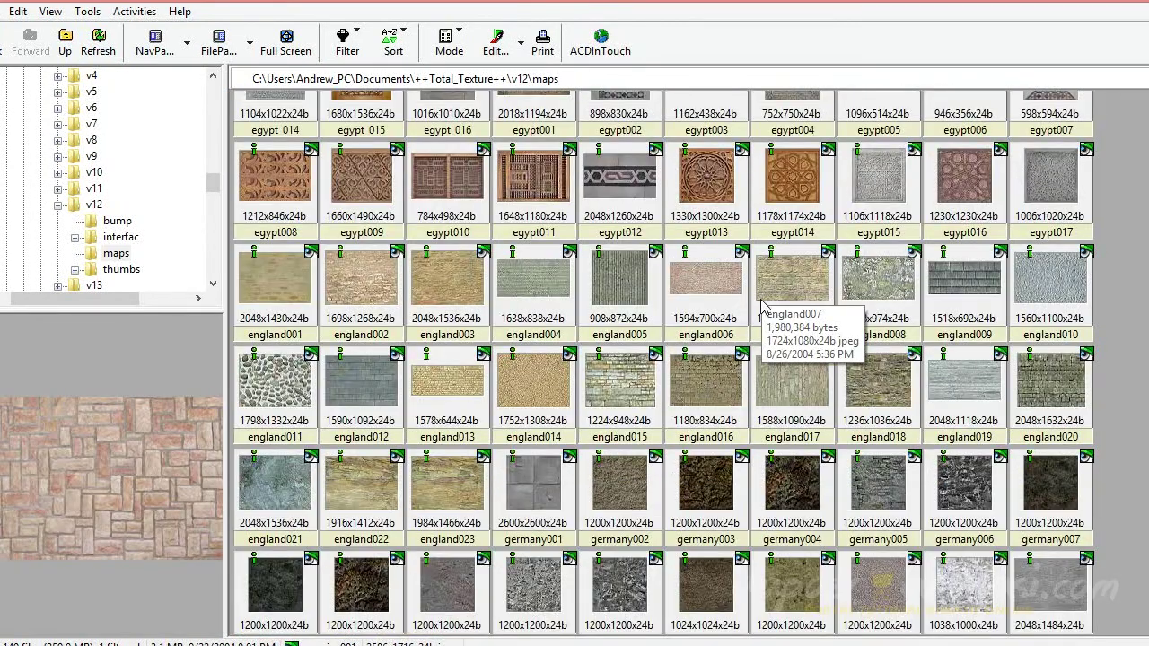
{"action": "left_click", "coordinate": [857, 495]}
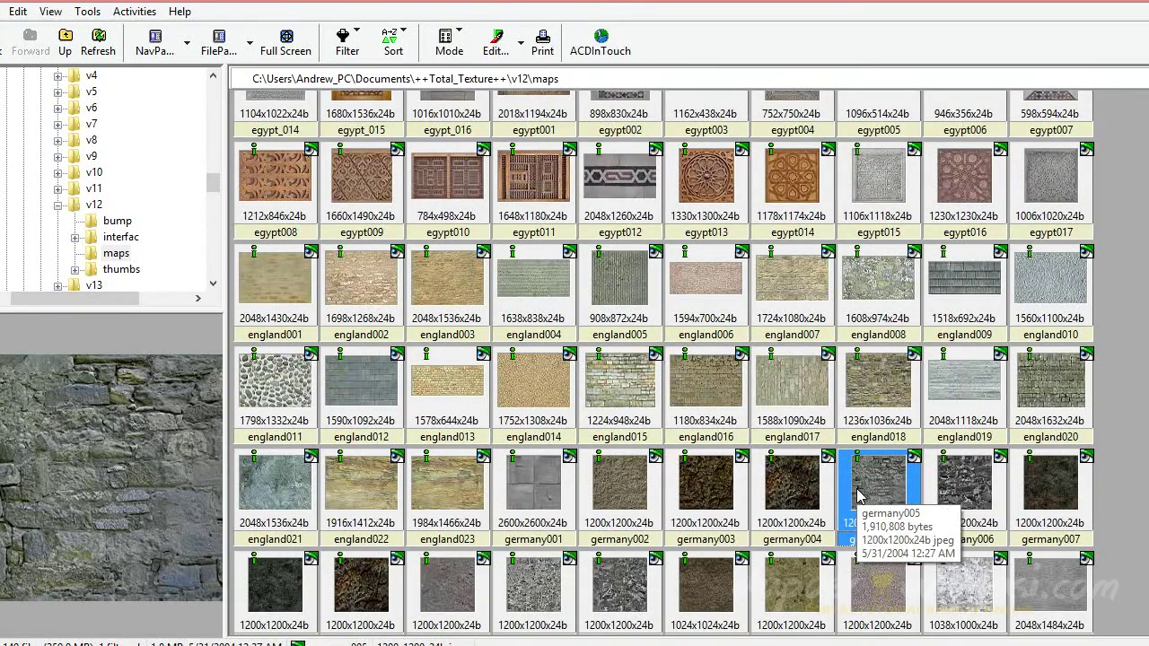
{"action": "key", "text": "Right"}
{"action": "key", "text": "Left"}
{"action": "key", "text": "Left"}
{"action": "key", "text": "Right"}
{"action": "key", "text": "Return"}
{"action": "left_click", "coordinate": [365, 59]}
Step: Compare the england023 and england022 textures, viewing england022 full-size
{"action": "left_click", "coordinate": [431, 485]}
{"action": "key", "text": "Left"}
{"action": "key", "text": "Left"}
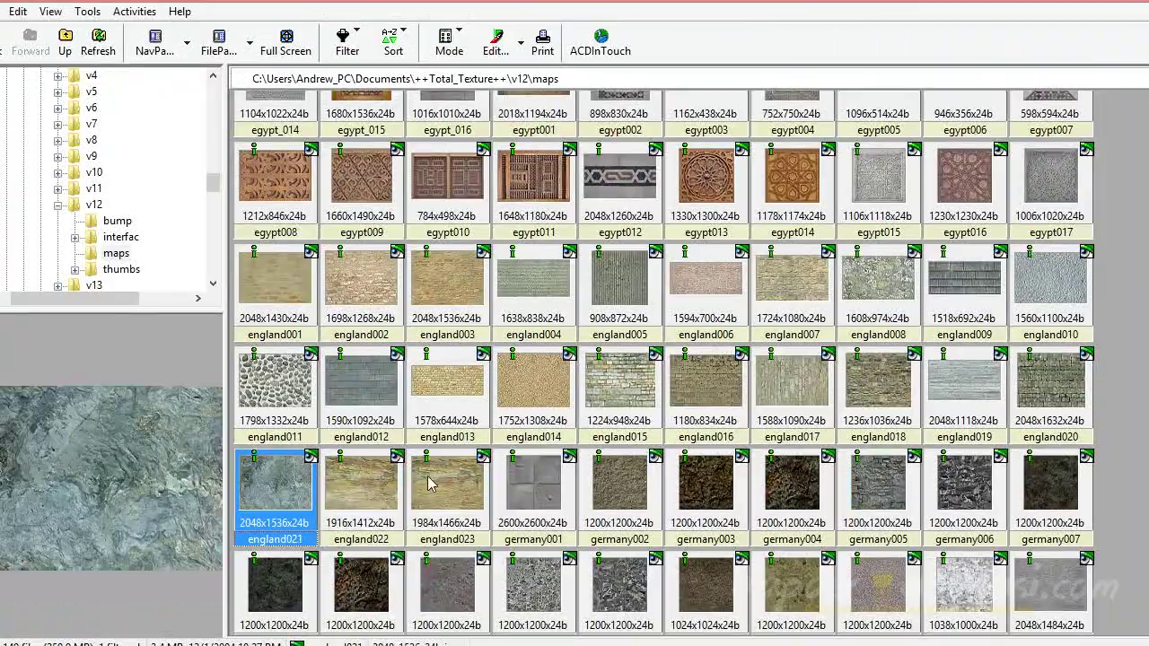
{"action": "scroll", "coordinate": [431, 484], "scroll_direction": "down", "scroll_amount": 3}
{"action": "scroll", "coordinate": [431, 484], "scroll_direction": "down", "scroll_amount": 1}
{"action": "scroll", "coordinate": [489, 424], "scroll_direction": "up", "scroll_amount": 3}
{"action": "key", "text": "Right"}
{"action": "key", "text": "Return"}
{"action": "key", "text": "Escape"}
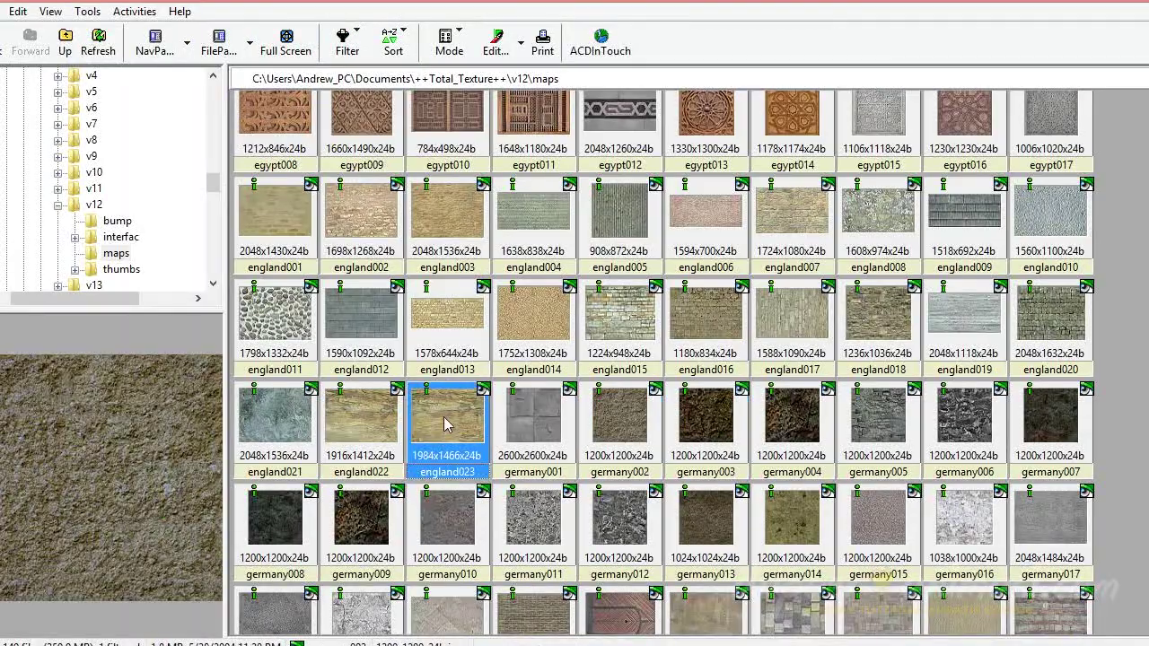
{"action": "double_click", "coordinate": [381, 420]}
{"action": "scroll", "coordinate": [382, 417], "scroll_direction": "down", "scroll_amount": 1}
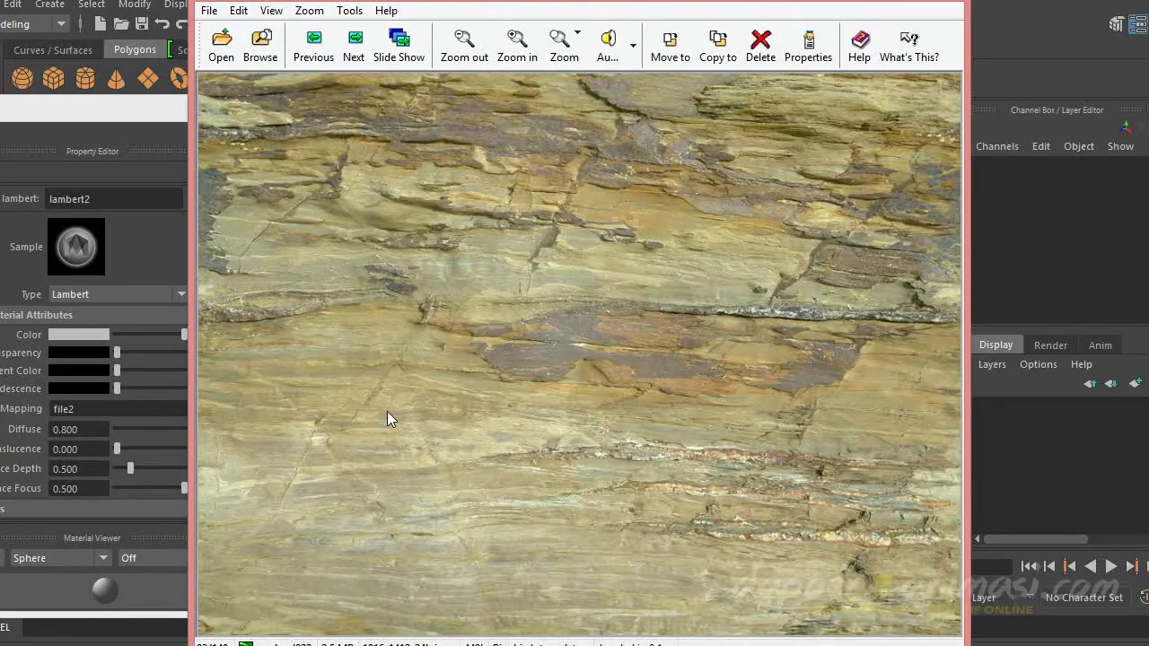
{"action": "left_click", "coordinate": [267, 61]}
Step: Settle on germany005 and bring up Photoshop with that stone-wall photo open
{"action": "double_click", "coordinate": [864, 408]}
{"action": "left_click", "coordinate": [371, 57]}
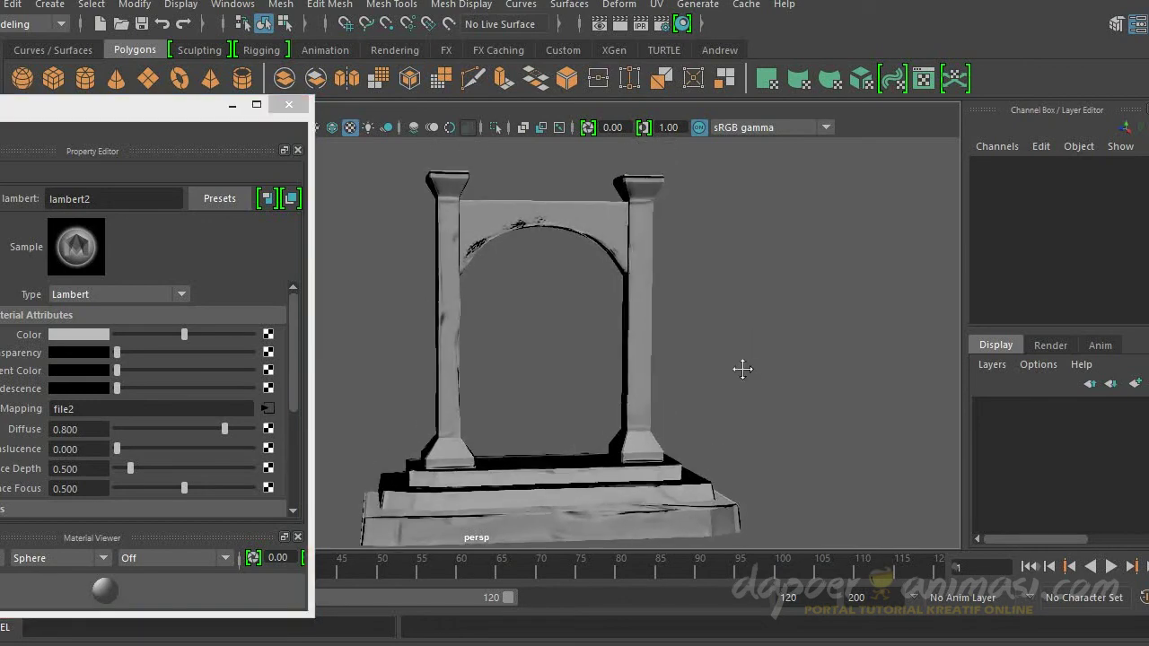
{"action": "left_click_drag", "start_coordinate": [734, 357], "coordinate": [661, 454], "text": "alt"}
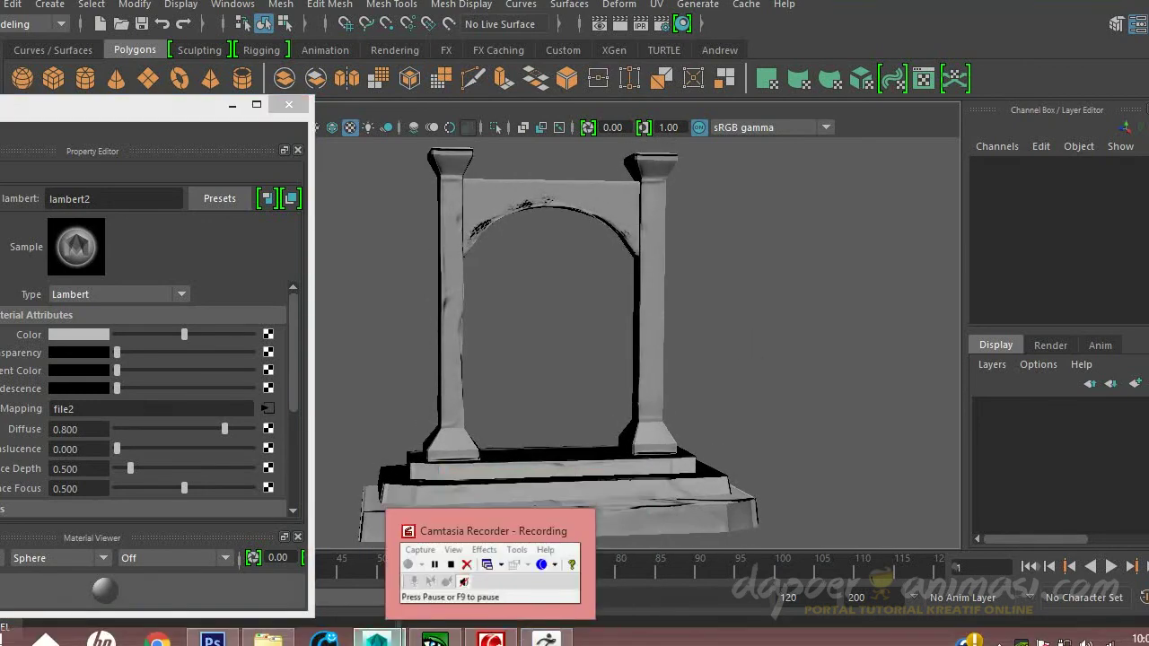
{"action": "left_click", "coordinate": [212, 640]}
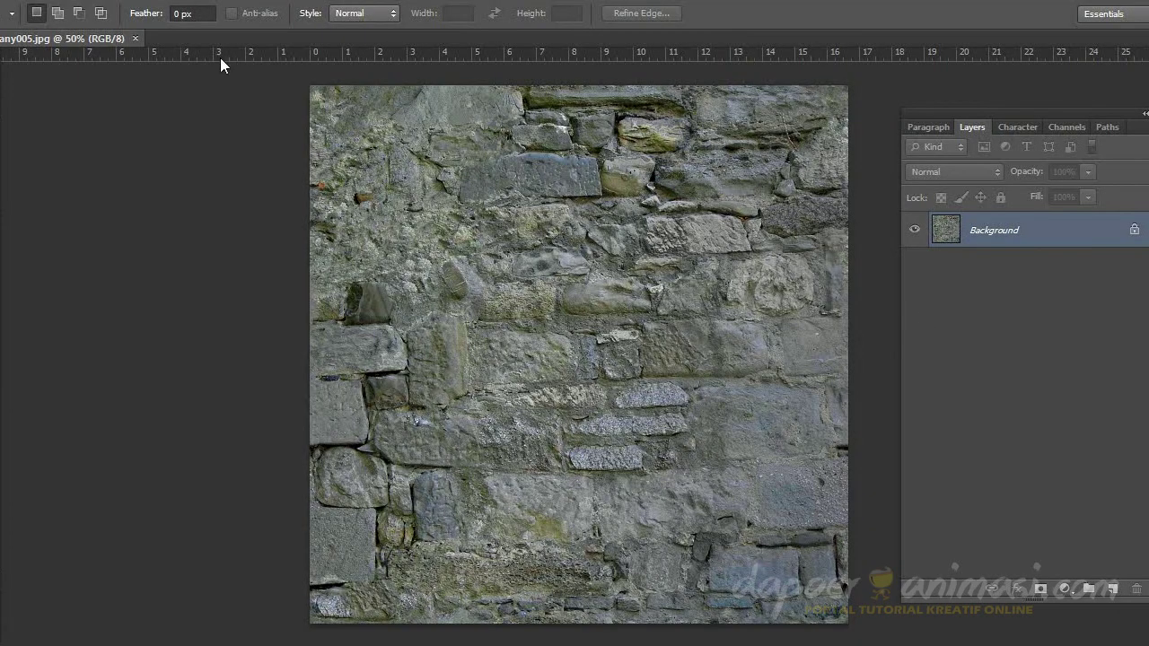
Step: Add a Curves adjustment layer that lowers Blue and raises Red to warm the stone
{"action": "left_click", "coordinate": [89, 2]}
{"action": "left_click", "coordinate": [357, 127]}
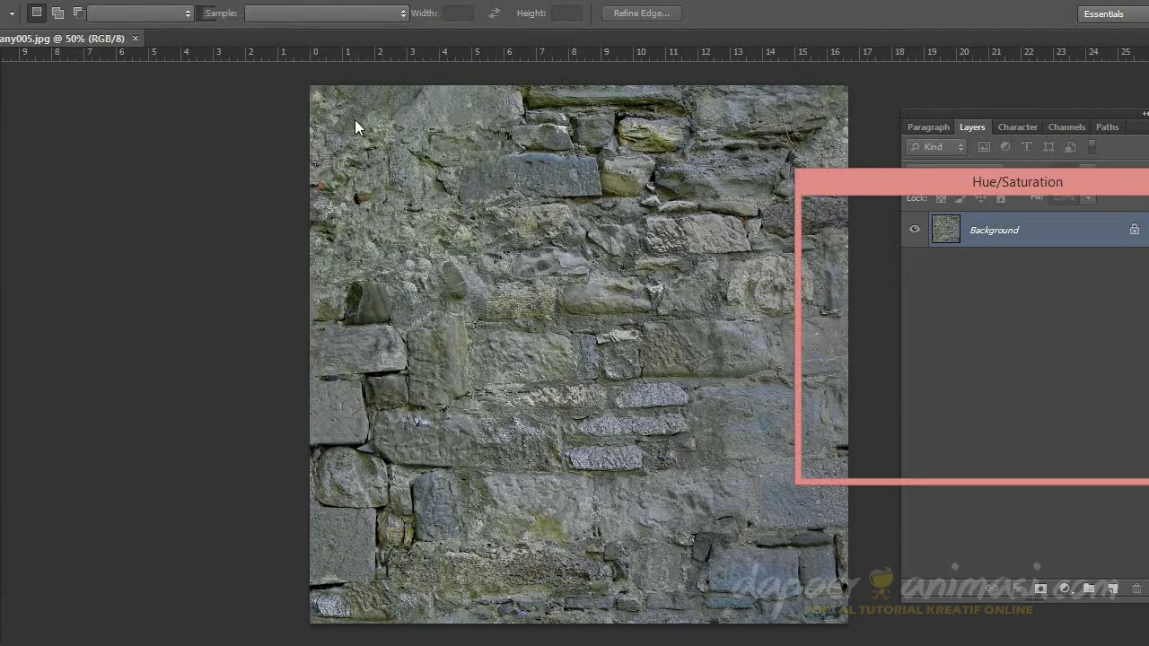
{"action": "key", "text": "Escape"}
{"action": "left_click", "coordinate": [1064, 588]}
{"action": "left_click", "coordinate": [1070, 306]}
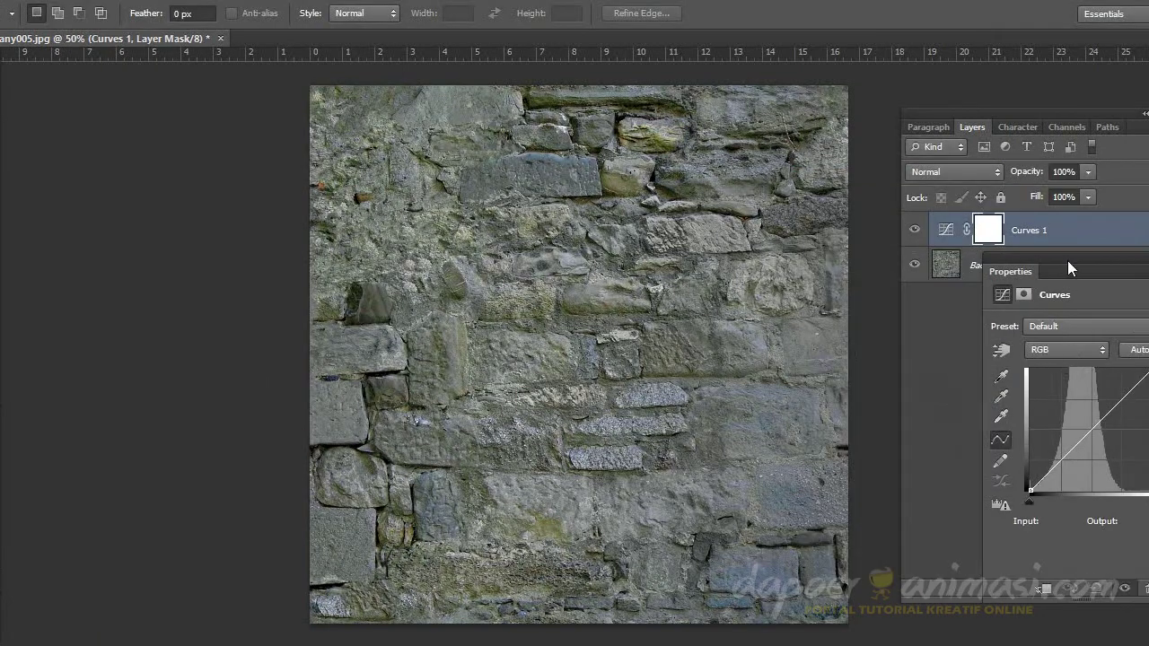
{"action": "left_click", "coordinate": [1065, 411]}
{"action": "mouse_move", "coordinate": [1102, 417]}
{"action": "left_mouse_down"}
{"action": "mouse_move", "coordinate": [1102, 433]}
{"action": "mouse_move", "coordinate": [1098, 413]}
{"action": "left_mouse_up"}
{"action": "left_click", "coordinate": [1092, 351]}
{"action": "left_click", "coordinate": [1065, 379]}
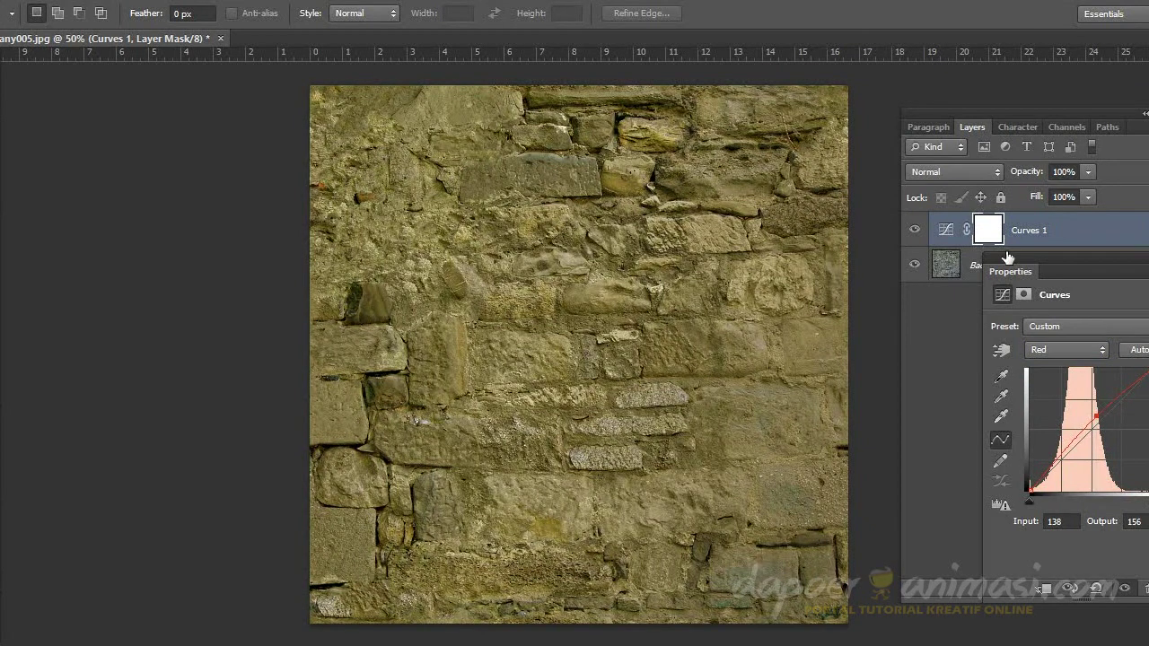
{"action": "left_click", "coordinate": [953, 171]}
Step: Set the Curves layer's blend mode to Soft Light and compare before and after
{"action": "left_click", "coordinate": [938, 397]}
{"action": "left_click", "coordinate": [953, 172]}
{"action": "left_click", "coordinate": [957, 418]}
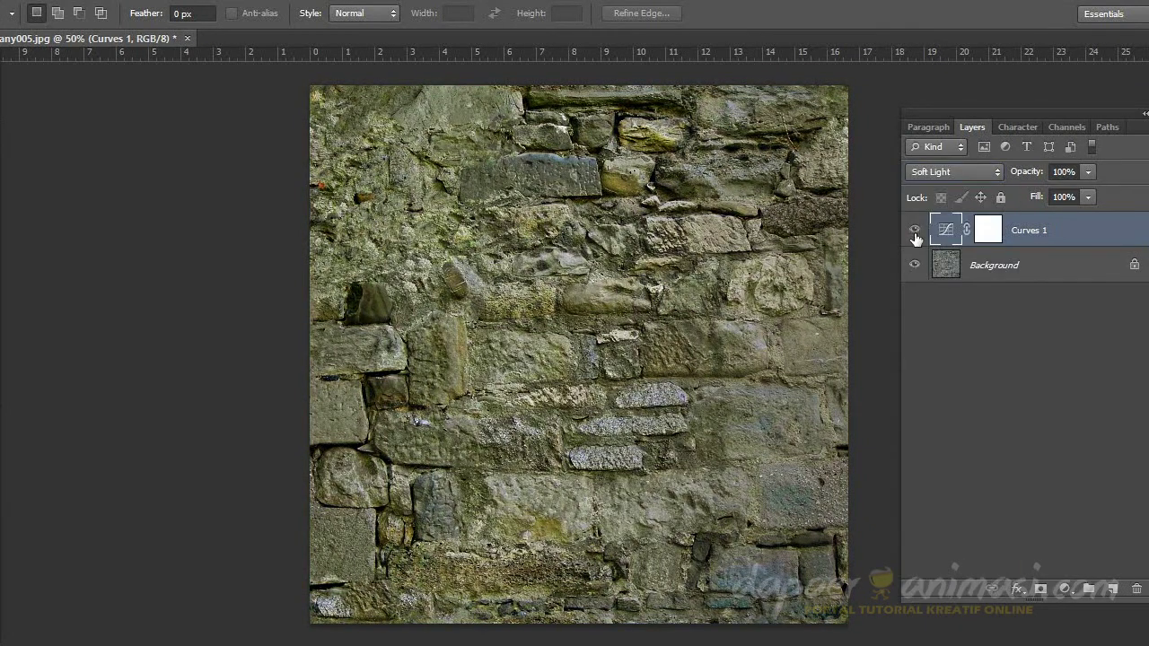
{"action": "double_click", "coordinate": [1096, 115]}
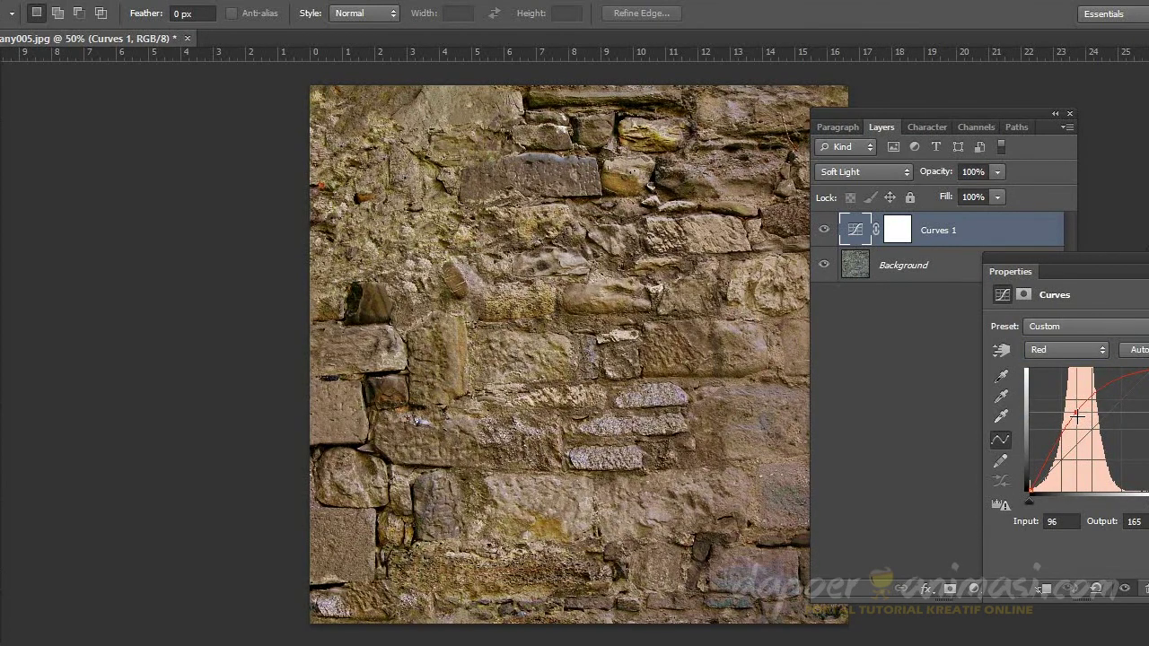
Step: Save a JPEG copy of the warmed texture into the Pillar Texture folder
{"action": "left_click", "coordinate": [23, 0]}
{"action": "left_click", "coordinate": [142, 198]}
{"action": "left_click", "coordinate": [537, 417]}
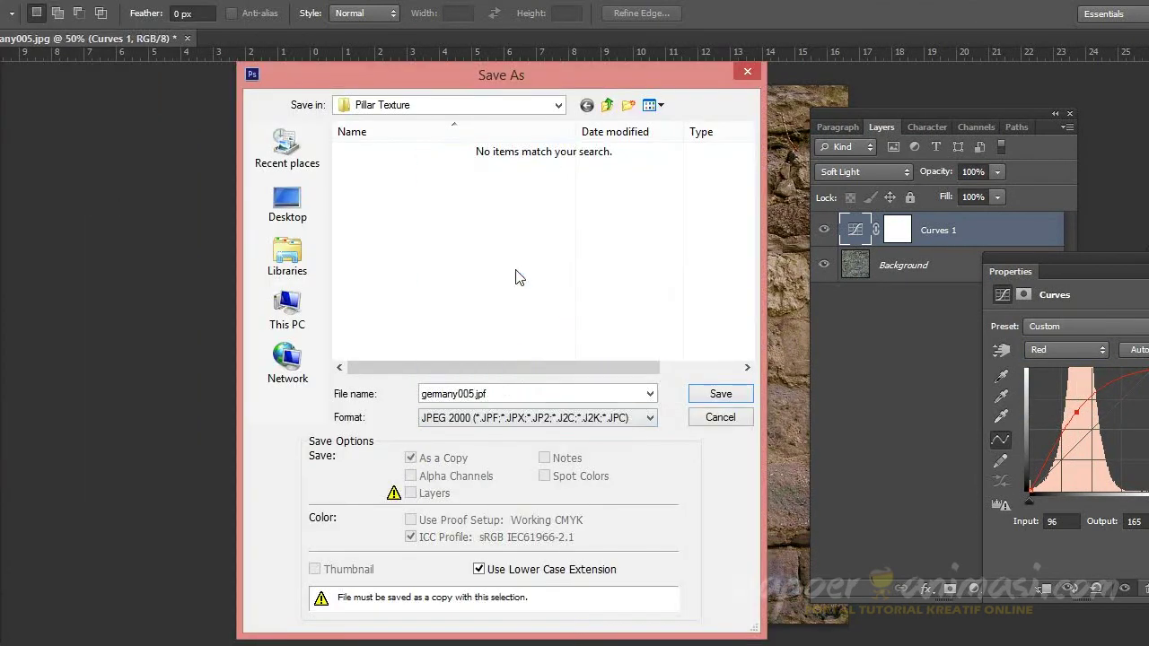
{"action": "left_click", "coordinate": [516, 261]}
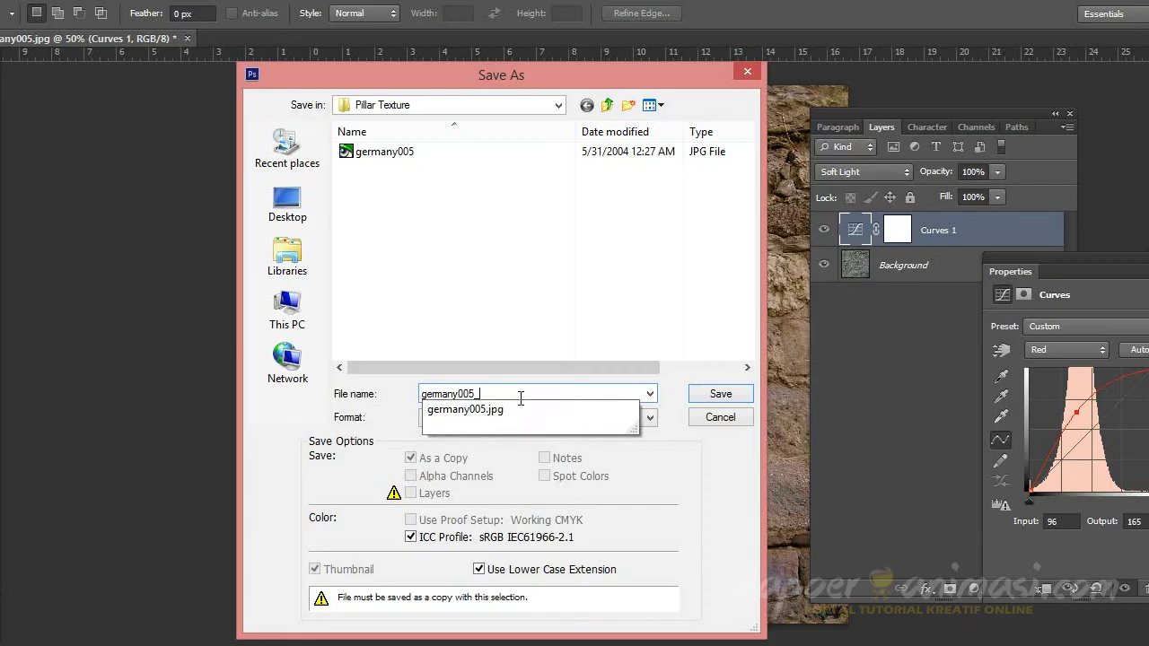
{"action": "key", "text": "Return"}
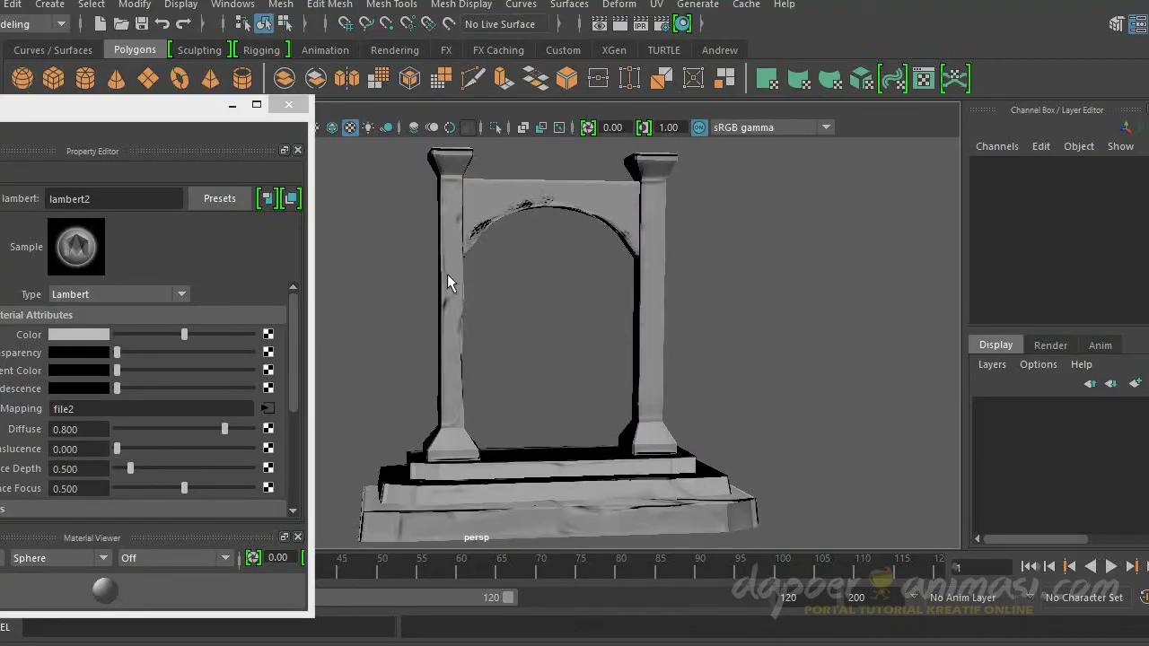
{"action": "left_click", "coordinate": [449, 283]}
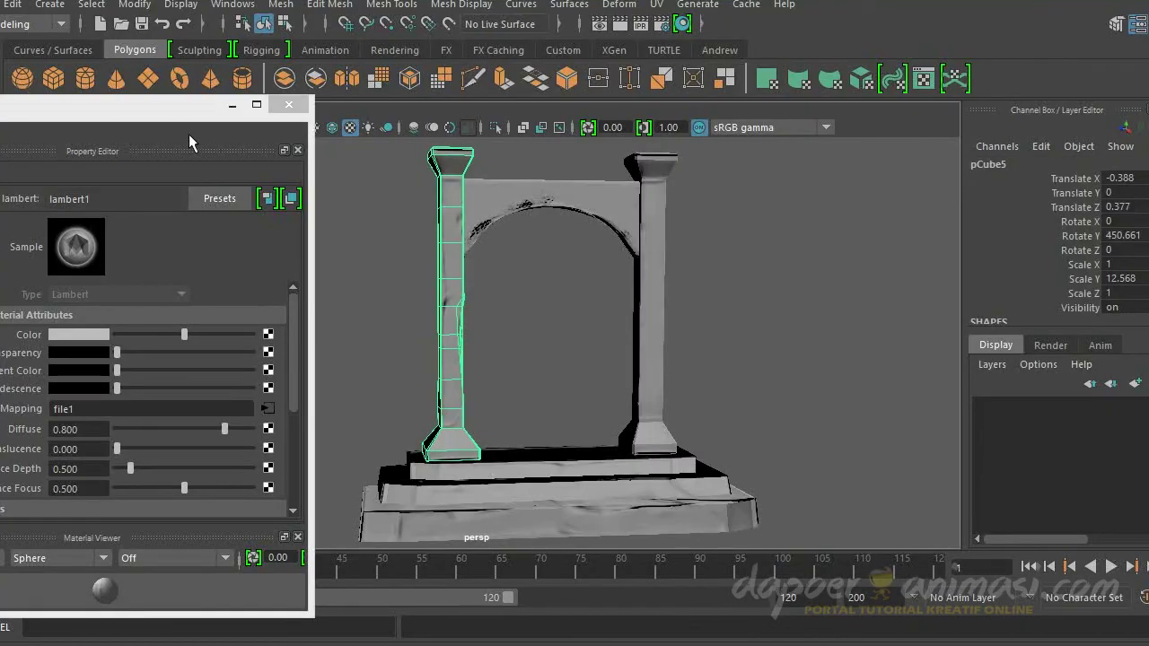
Step: Map a File texture with germany005_new.jpg to the pillar material's Color
{"action": "left_click", "coordinate": [373, 345]}
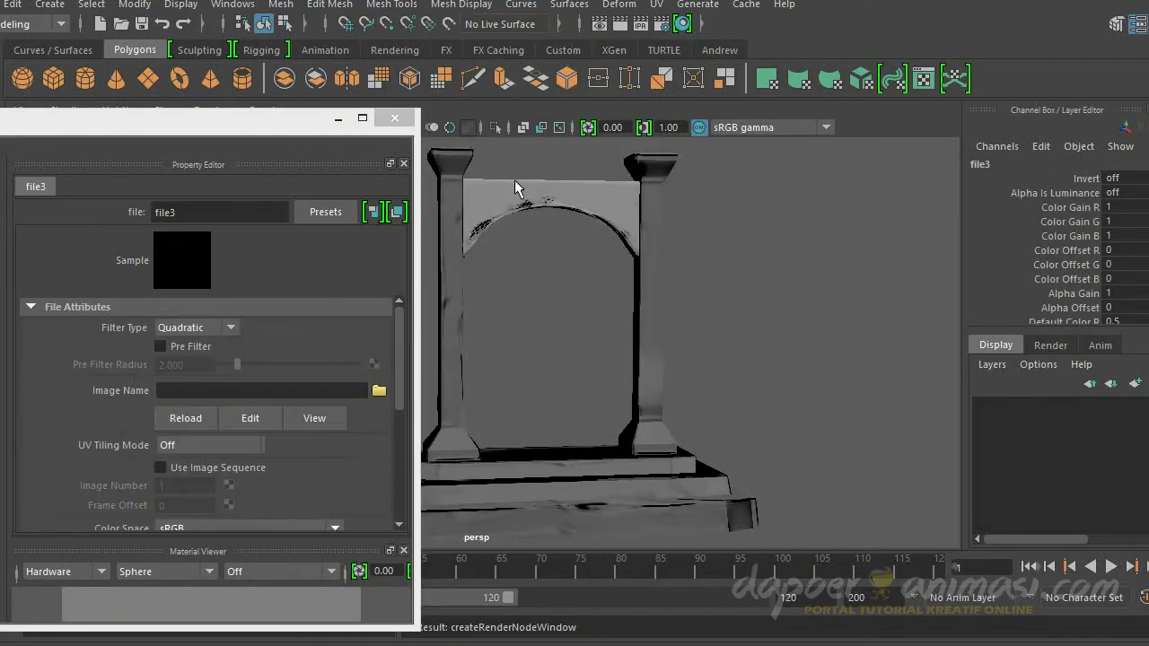
{"action": "left_click", "coordinate": [377, 387]}
{"action": "left_click", "coordinate": [837, 101]}
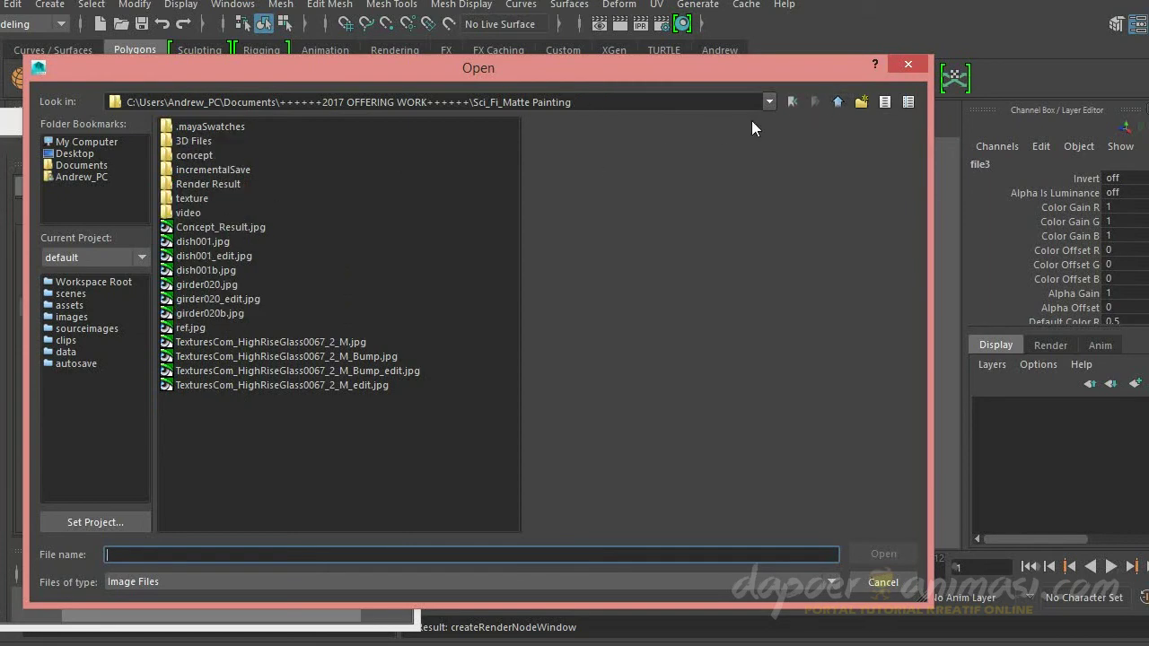
{"action": "double_click", "coordinate": [215, 160]}
{"action": "double_click", "coordinate": [206, 139]}
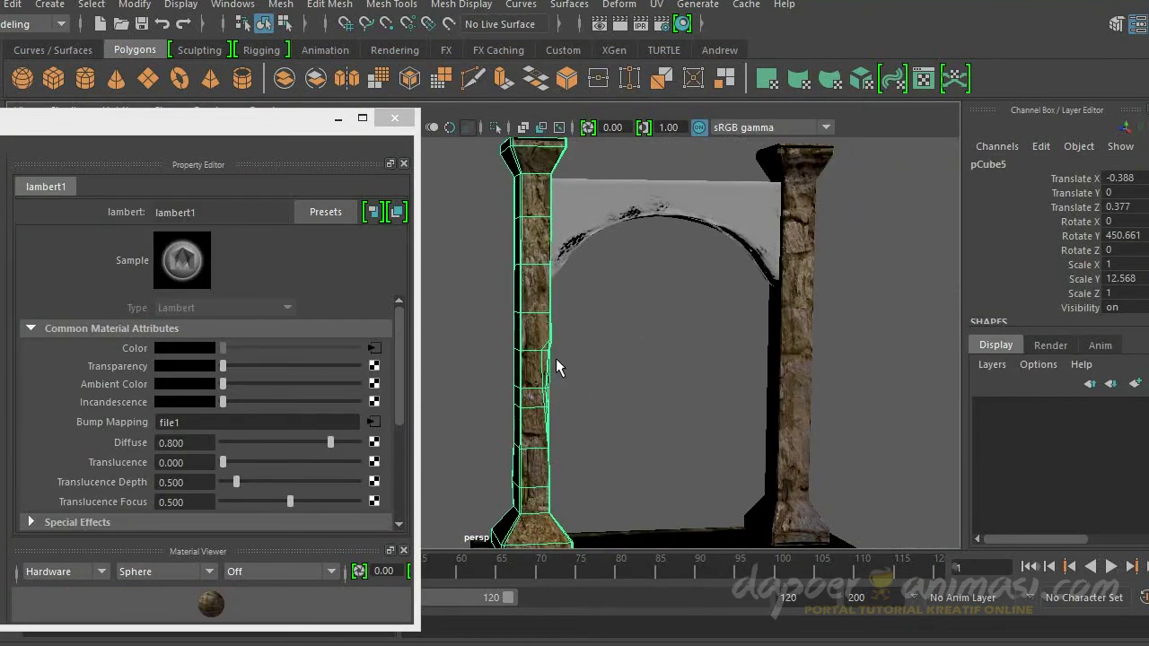
Step: Set place2dTexture3's repeat to 1 x 2 so the stone tiles twice vertically
{"action": "left_click", "coordinate": [373, 211]}
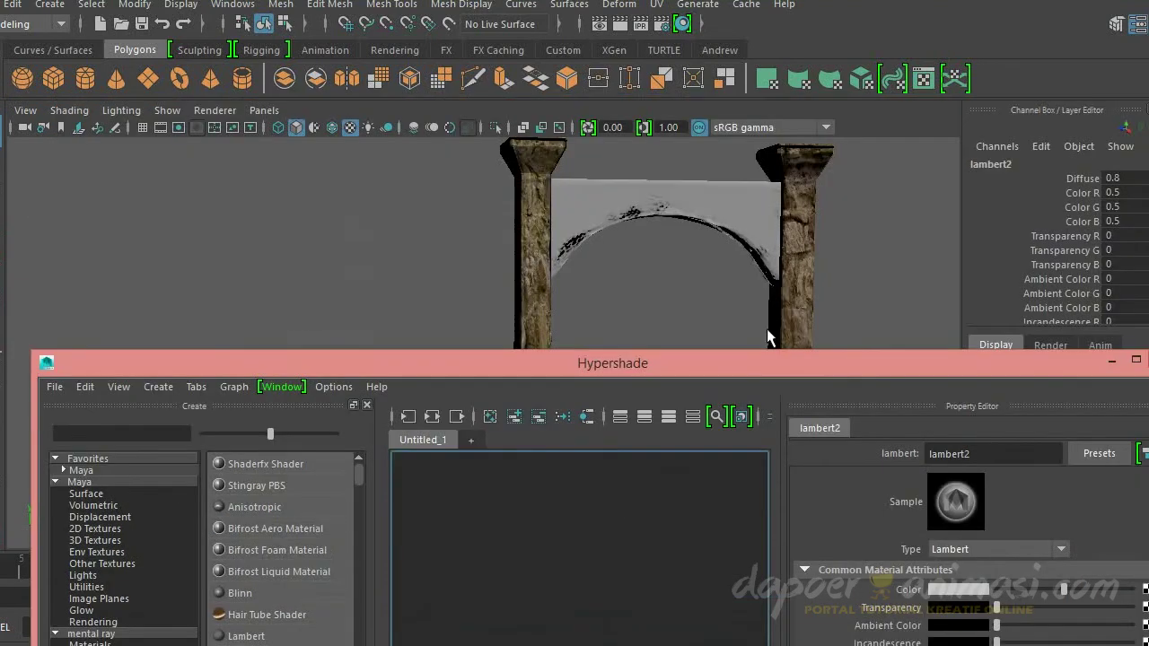
{"action": "left_click", "coordinate": [86, 387]}
{"action": "left_click", "coordinate": [415, 412]}
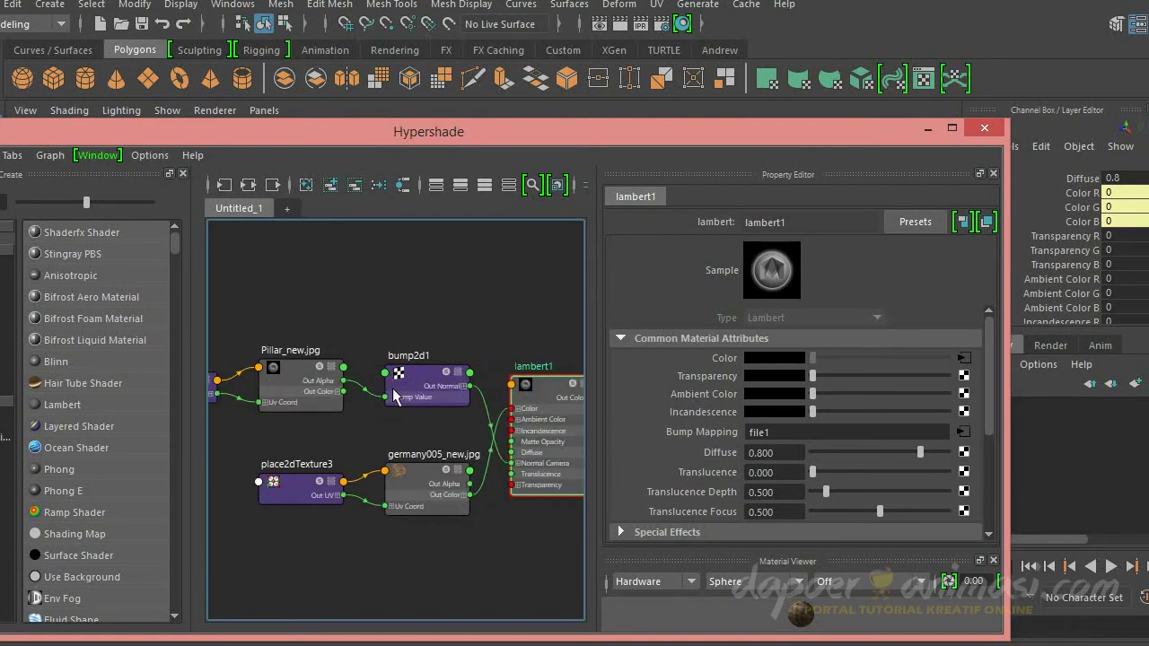
{"action": "left_click", "coordinate": [392, 485]}
{"action": "left_click_drag", "start_coordinate": [822, 133], "coordinate": [314, 98]}
{"action": "left_click", "coordinate": [252, 444]}
{"action": "type", "text": "2"}
{"action": "key", "text": "Tab"}
{"action": "type", "text": "2"}
{"action": "key", "text": "Return"}
{"action": "mouse_move", "coordinate": [643, 389]}
{"action": "left_mouse_down", "text": "alt"}
{"action": "mouse_move", "coordinate": [656, 398]}
{"action": "mouse_move", "coordinate": [687, 331]}
{"action": "mouse_move", "coordinate": [683, 355]}
{"action": "left_mouse_up", "text": "alt"}
{"action": "left_click_drag", "start_coordinate": [286, 448], "coordinate": [214, 457], "text": "ctrl"}
{"action": "mouse_move", "coordinate": [660, 396]}
{"action": "left_mouse_down", "text": "alt"}
{"action": "mouse_move", "coordinate": [817, 384]}
{"action": "mouse_move", "coordinate": [693, 380]}
{"action": "mouse_move", "coordinate": [668, 350]}
{"action": "mouse_move", "coordinate": [688, 372]}
{"action": "left_mouse_up", "text": "alt"}
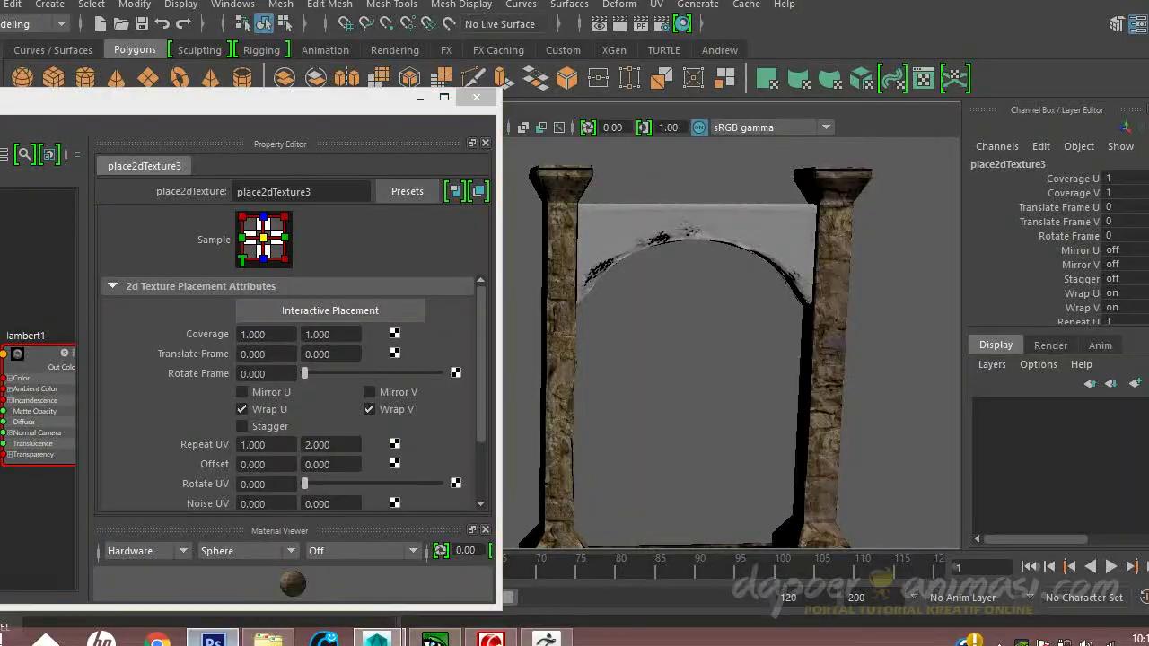
{"action": "left_click", "coordinate": [212, 639]}
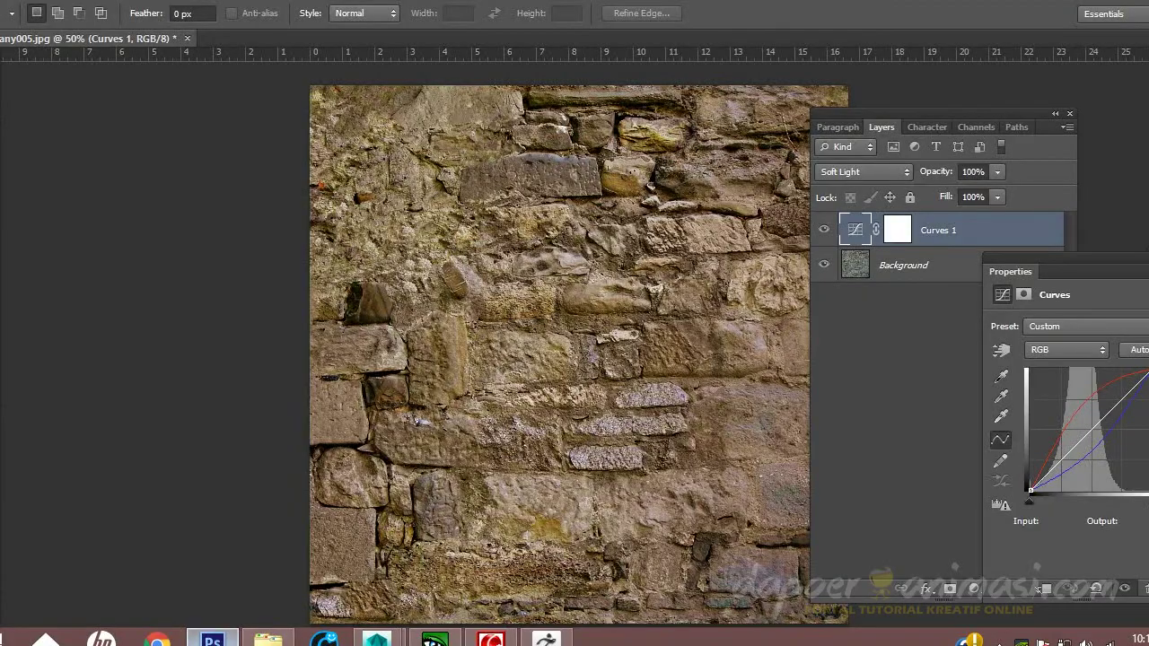
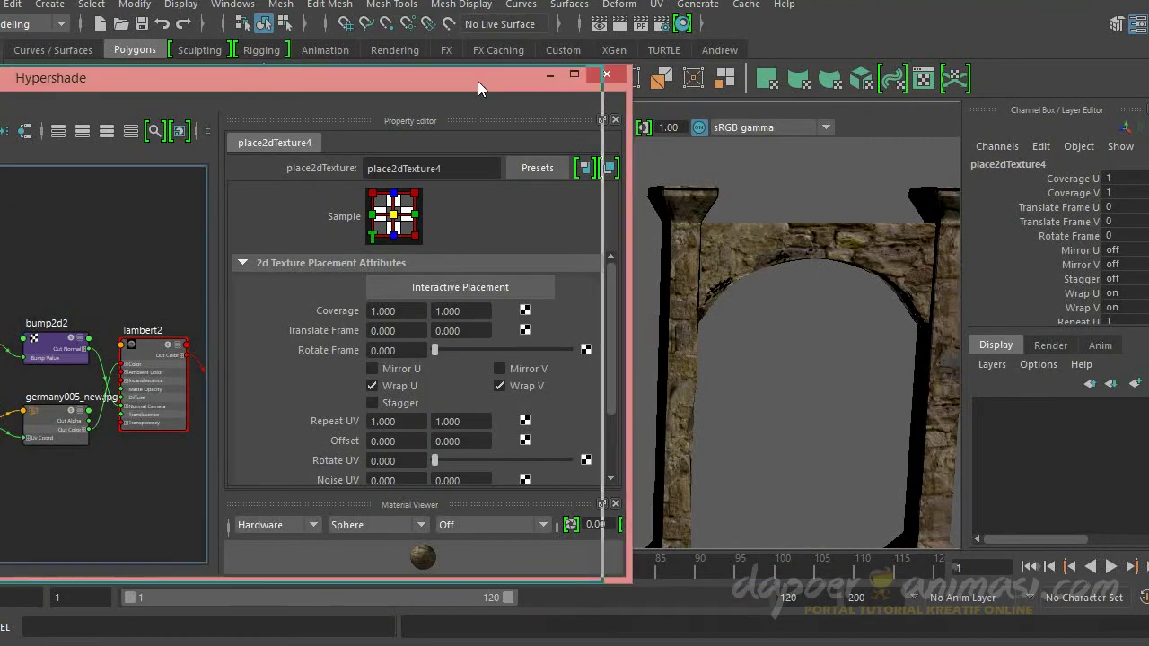
Step: Set the arch texture's placement Repeat UV to 2 by 2
{"action": "double_click", "coordinate": [413, 426]}
{"action": "type", "text": "2"}
{"action": "key", "text": "Return"}
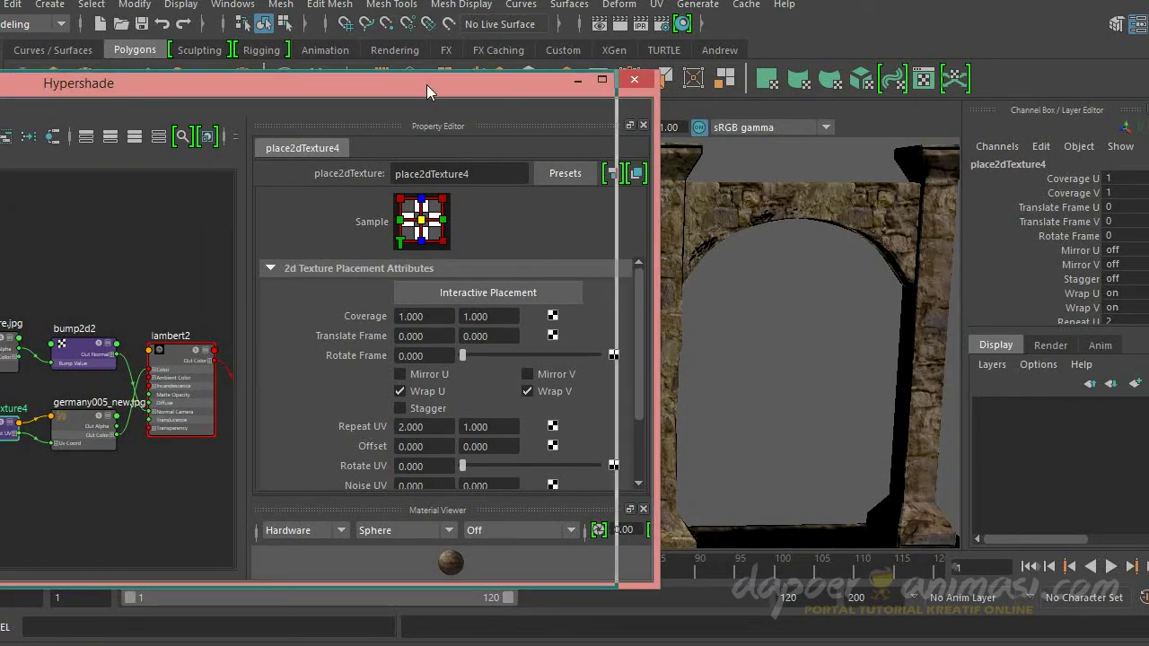
{"action": "left_click_drag", "start_coordinate": [427, 84], "coordinate": [273, 91]}
{"action": "double_click", "coordinate": [336, 433]}
{"action": "type", "text": "2"}
{"action": "key", "text": "Return"}
Step: Select the stepped base and its texture's placement node in Hypershade
{"action": "scroll", "coordinate": [644, 350], "scroll_direction": "down", "scroll_amount": 5}
{"action": "mouse_move", "coordinate": [674, 379]}
{"action": "left_mouse_down", "text": "alt"}
{"action": "mouse_move", "coordinate": [710, 311]}
{"action": "mouse_move", "coordinate": [636, 309]}
{"action": "mouse_move", "coordinate": [705, 461]}
{"action": "left_mouse_up", "text": "alt"}
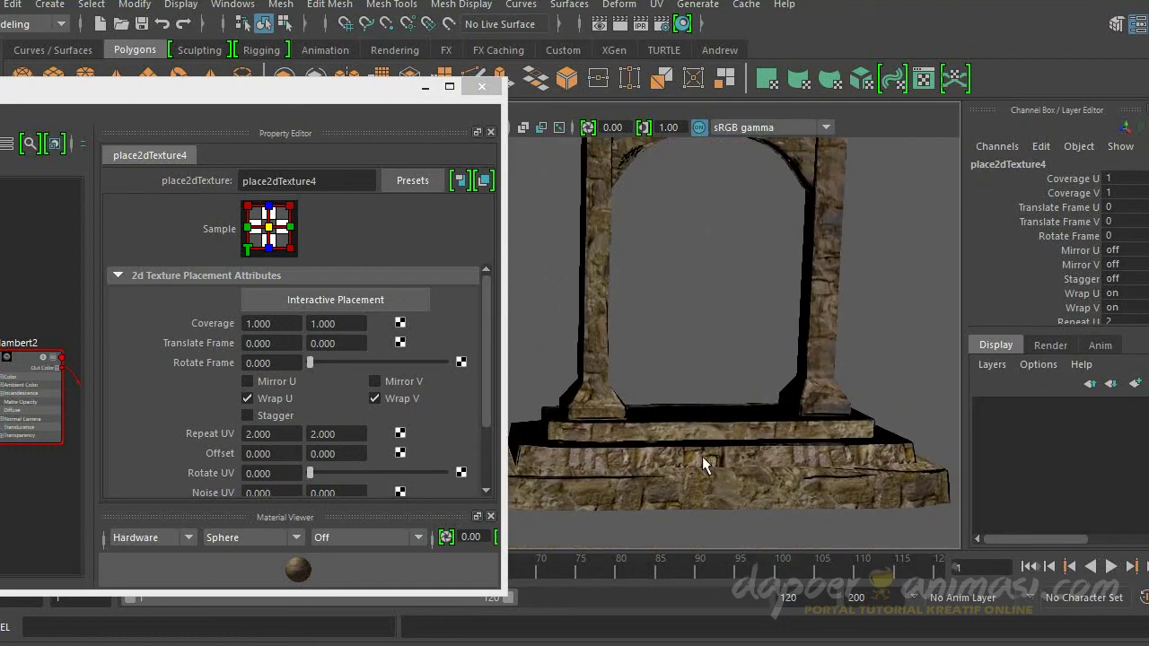
{"action": "left_click", "coordinate": [685, 437]}
{"action": "double_click", "coordinate": [175, 96]}
{"action": "left_click", "coordinate": [43, 143]}
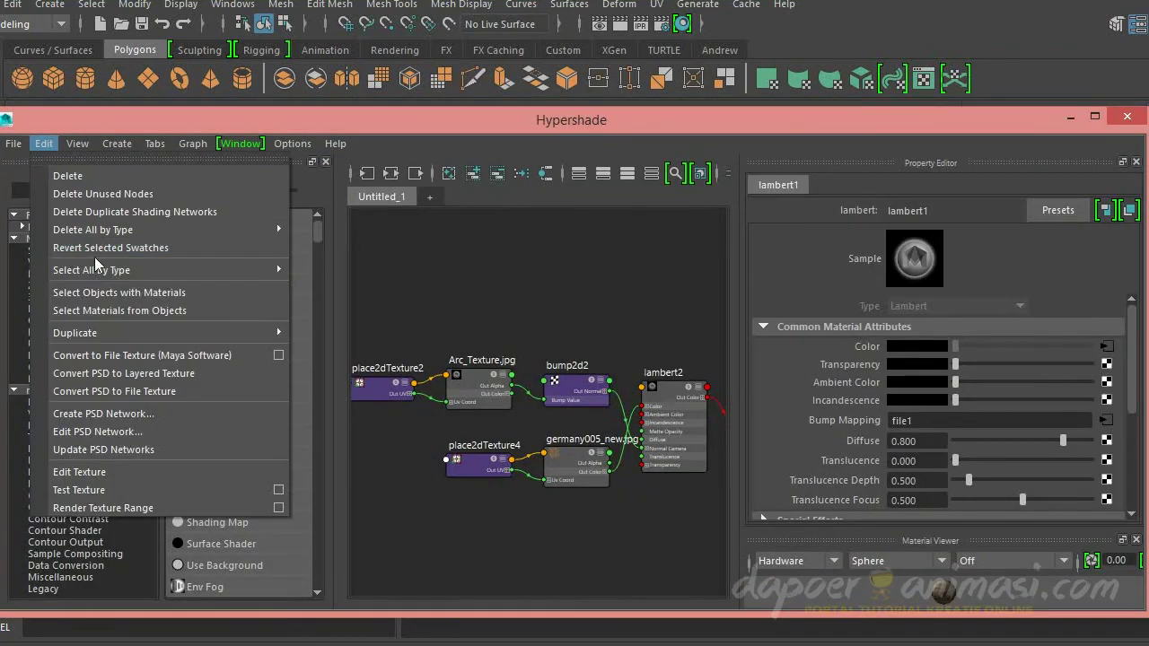
{"action": "left_click", "coordinate": [43, 144]}
{"action": "left_click", "coordinate": [482, 450]}
{"action": "double_click", "coordinate": [402, 112]}
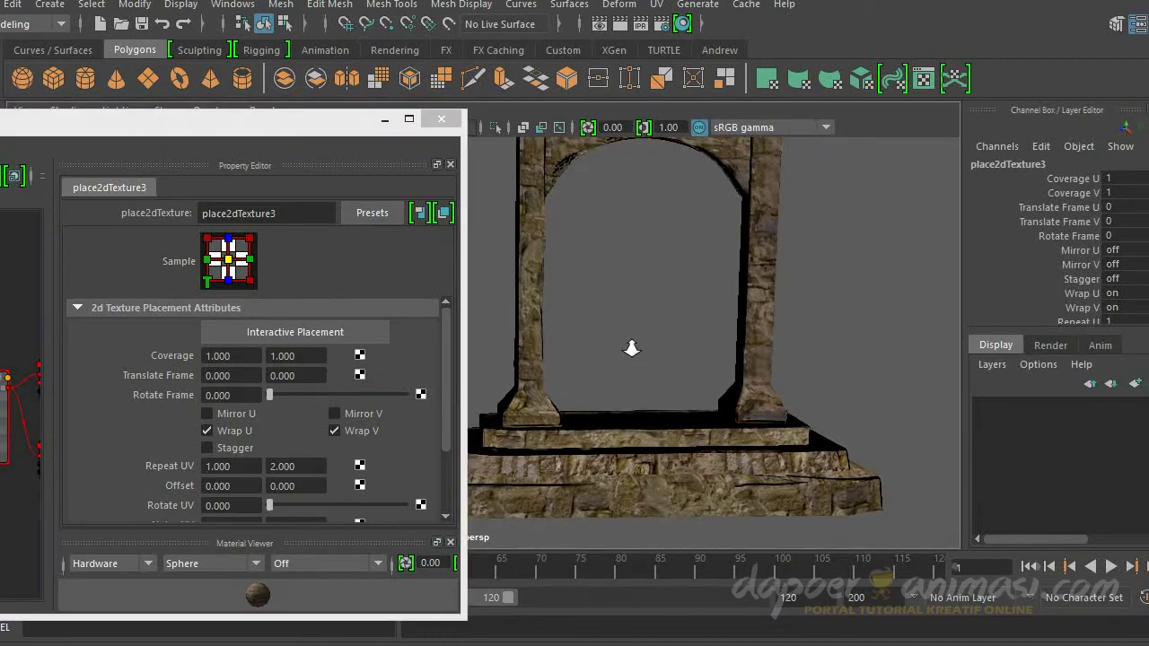
Step: Test-render the arch to check the repeated textures, then select the pillar's bump node
{"action": "left_click_drag", "start_coordinate": [577, 282], "coordinate": [577, 341], "text": "alt"}
{"action": "right_click_drag", "start_coordinate": [577, 341], "coordinate": [761, 371], "text": "alt"}
{"action": "left_click_drag", "start_coordinate": [761, 372], "coordinate": [760, 417], "text": "alt"}
{"action": "mouse_move", "coordinate": [760, 419]}
{"action": "right_mouse_down", "text": "alt"}
{"action": "mouse_move", "coordinate": [636, 367]}
{"action": "mouse_move", "coordinate": [652, 371]}
{"action": "right_mouse_up", "text": "alt"}
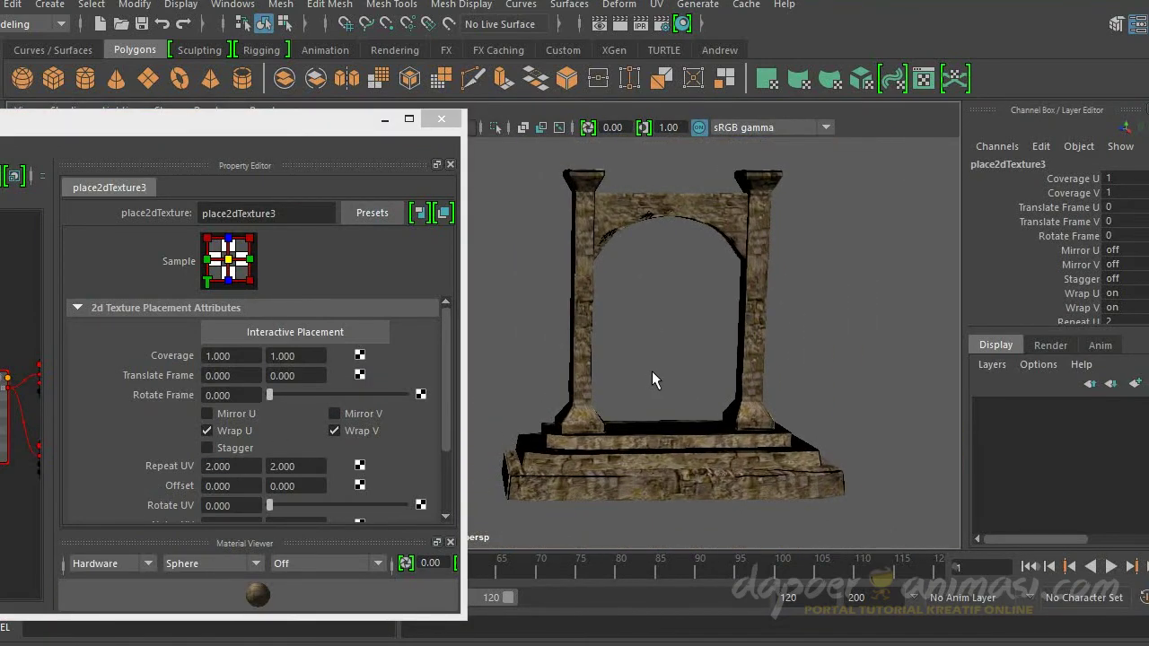
{"action": "left_click", "coordinate": [443, 121]}
{"action": "mouse_move", "coordinate": [634, 270]}
{"action": "left_mouse_down", "text": "alt"}
{"action": "mouse_move", "coordinate": [569, 285]}
{"action": "mouse_move", "coordinate": [562, 192]}
{"action": "left_mouse_up", "text": "alt"}
{"action": "left_click", "coordinate": [618, 25]}
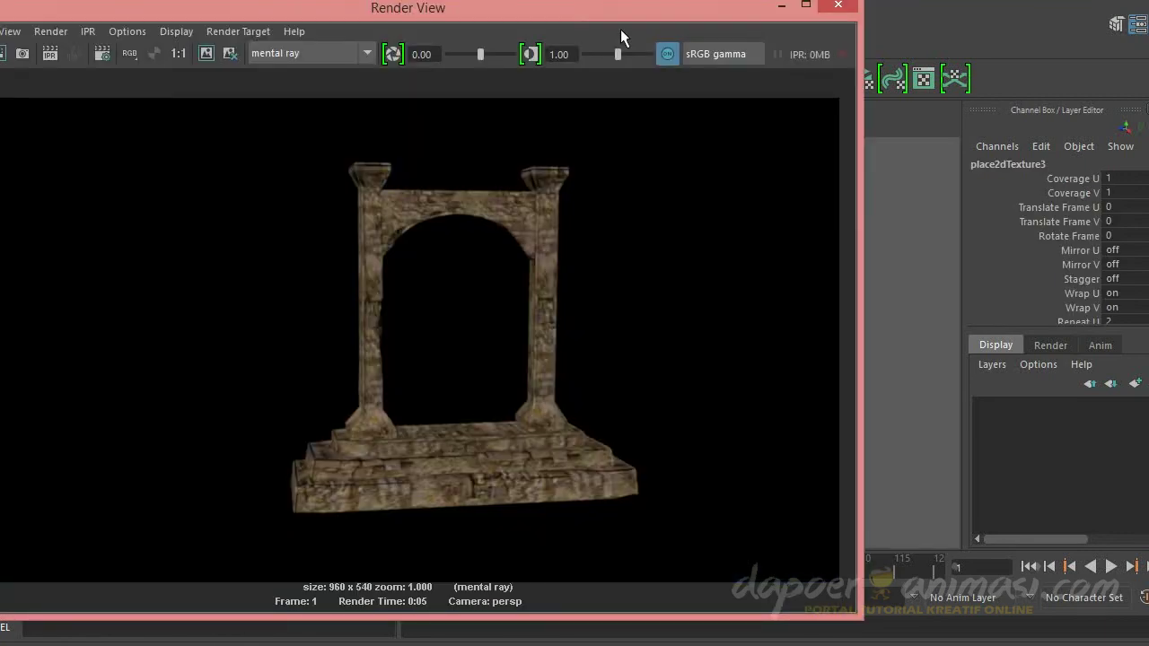
{"action": "left_click", "coordinate": [850, 11]}
{"action": "left_click", "coordinate": [684, 25]}
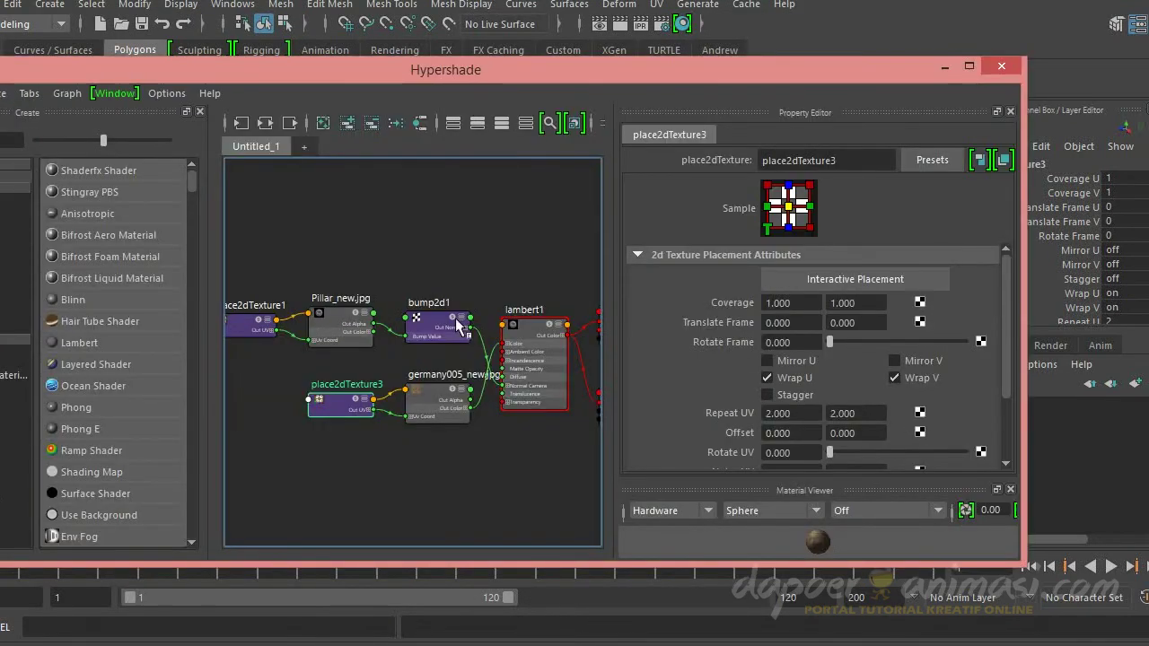
{"action": "left_click", "coordinate": [457, 324]}
Step: Search Hypershade for 'mia' and create a mia_material_x material
{"action": "left_click_drag", "start_coordinate": [833, 71], "coordinate": [451, 83]}
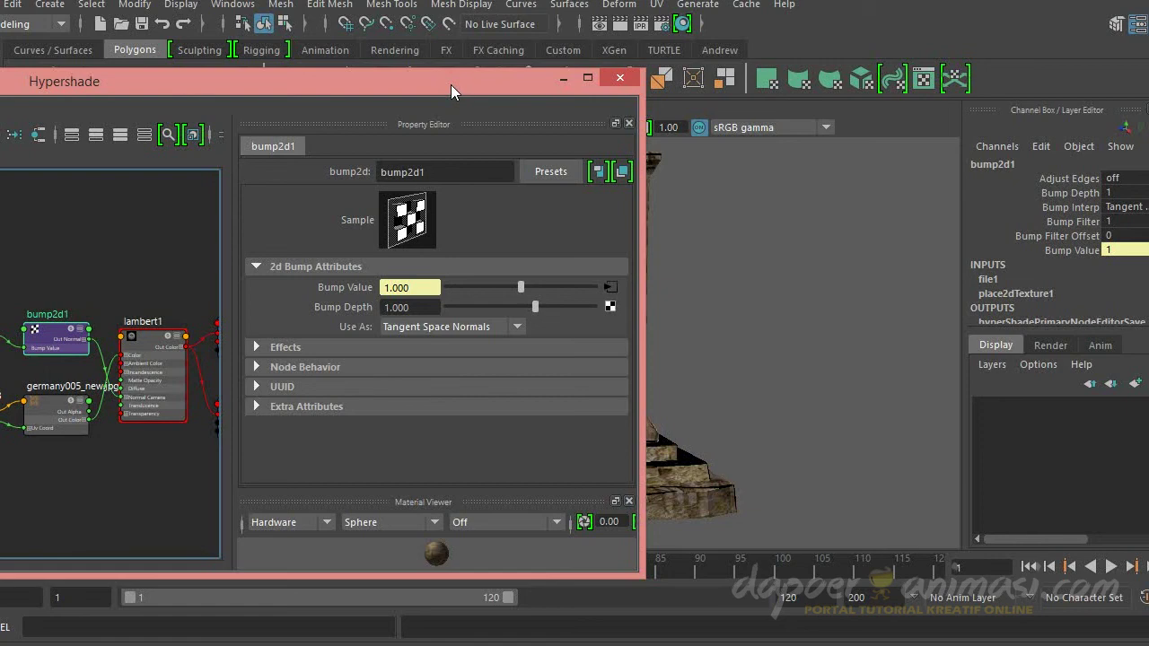
{"action": "double_click", "coordinate": [451, 83]}
{"action": "scroll", "coordinate": [361, 290], "scroll_direction": "down", "scroll_amount": 5}
{"action": "scroll", "coordinate": [367, 200], "scroll_direction": "down", "scroll_amount": 2}
{"action": "left_click", "coordinate": [171, 137]}
{"action": "type", "text": "mia"}
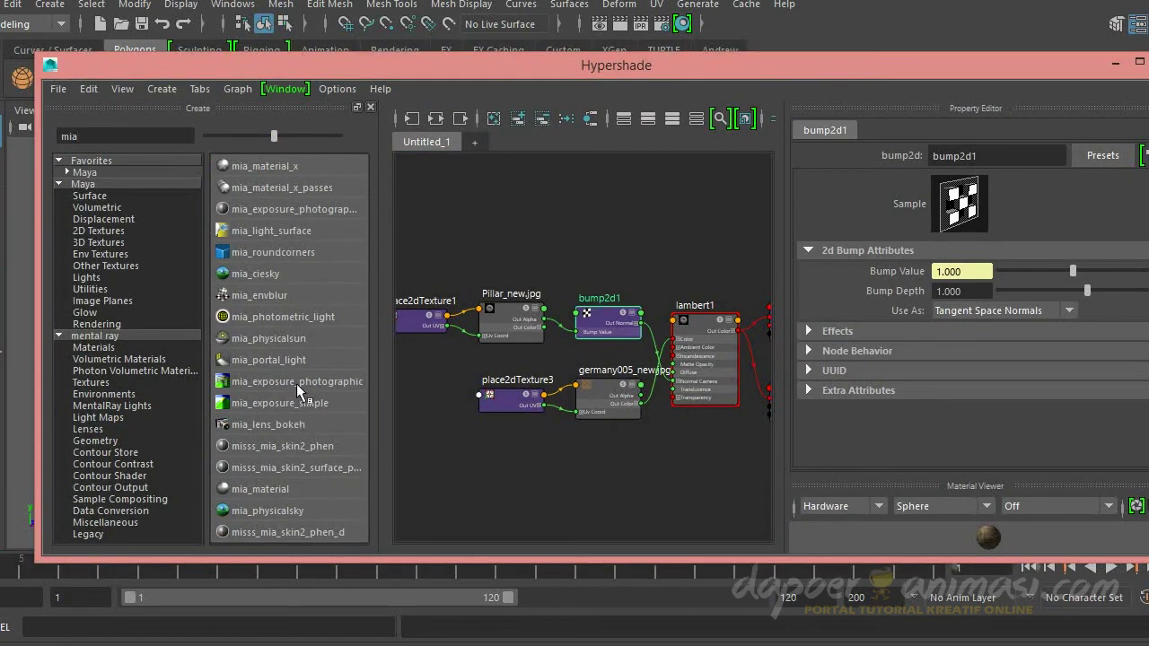
{"action": "left_click", "coordinate": [283, 175]}
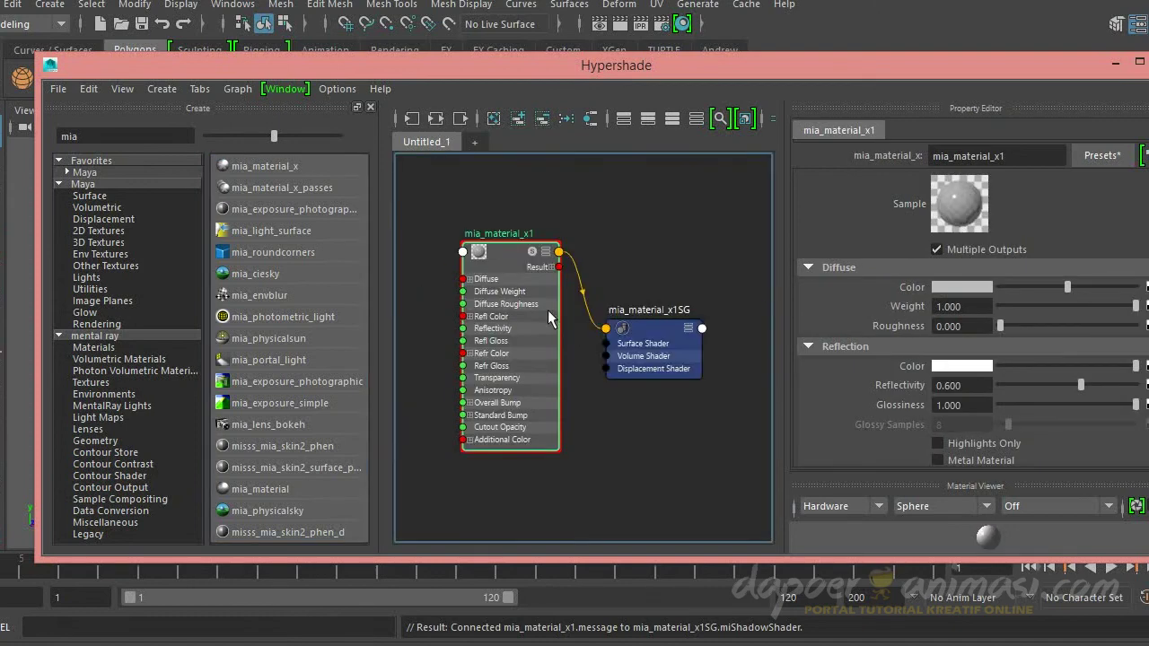
Step: Assign mia_material_x1 to the selected pillars
{"action": "double_click", "coordinate": [959, 66]}
{"action": "scroll", "coordinate": [667, 310], "scroll_direction": "down", "scroll_amount": 5}
{"action": "left_click", "coordinate": [381, 348]}
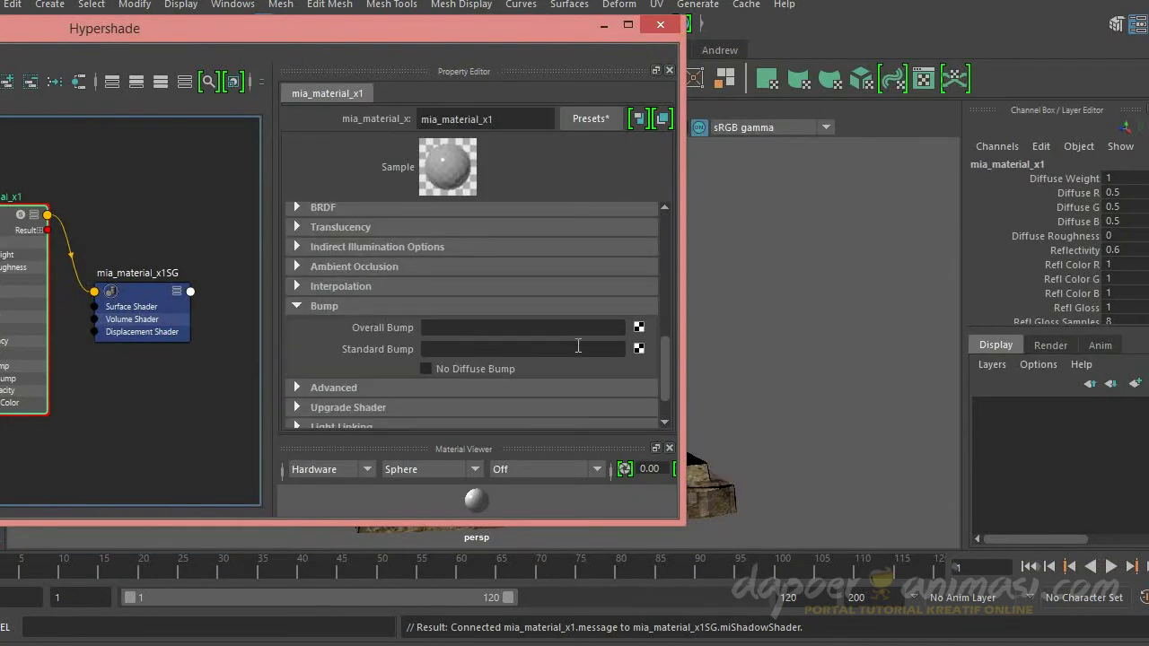
{"action": "left_click_drag", "start_coordinate": [536, 39], "coordinate": [321, 54]}
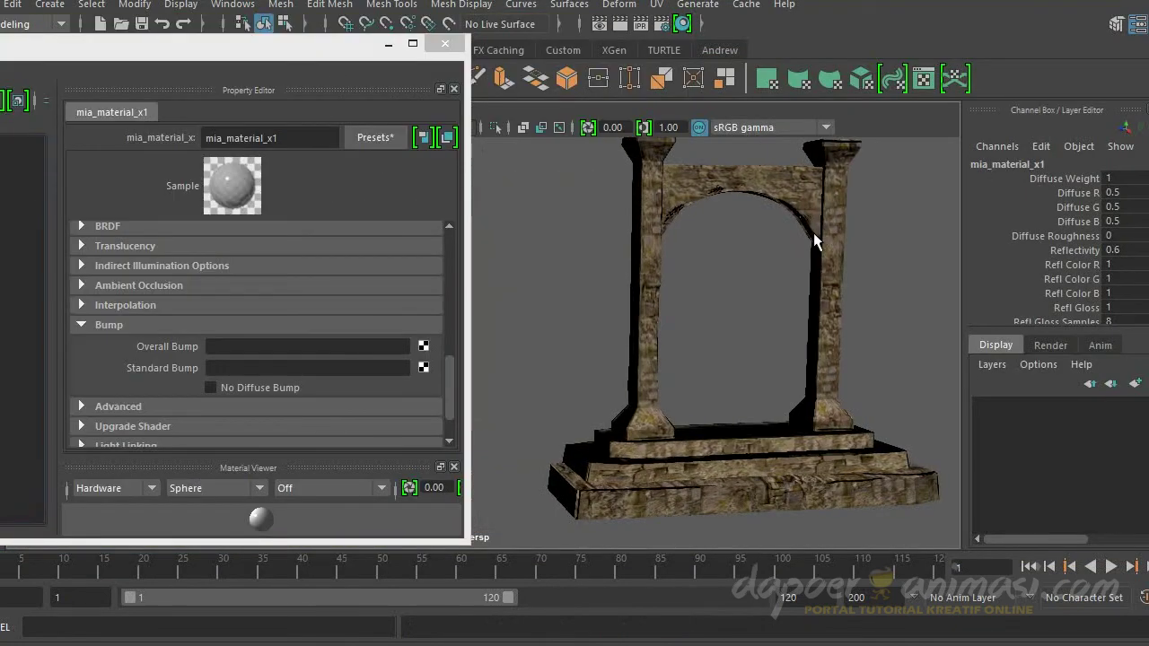
{"action": "left_click", "coordinate": [626, 310]}
{"action": "left_click", "coordinate": [301, 49]}
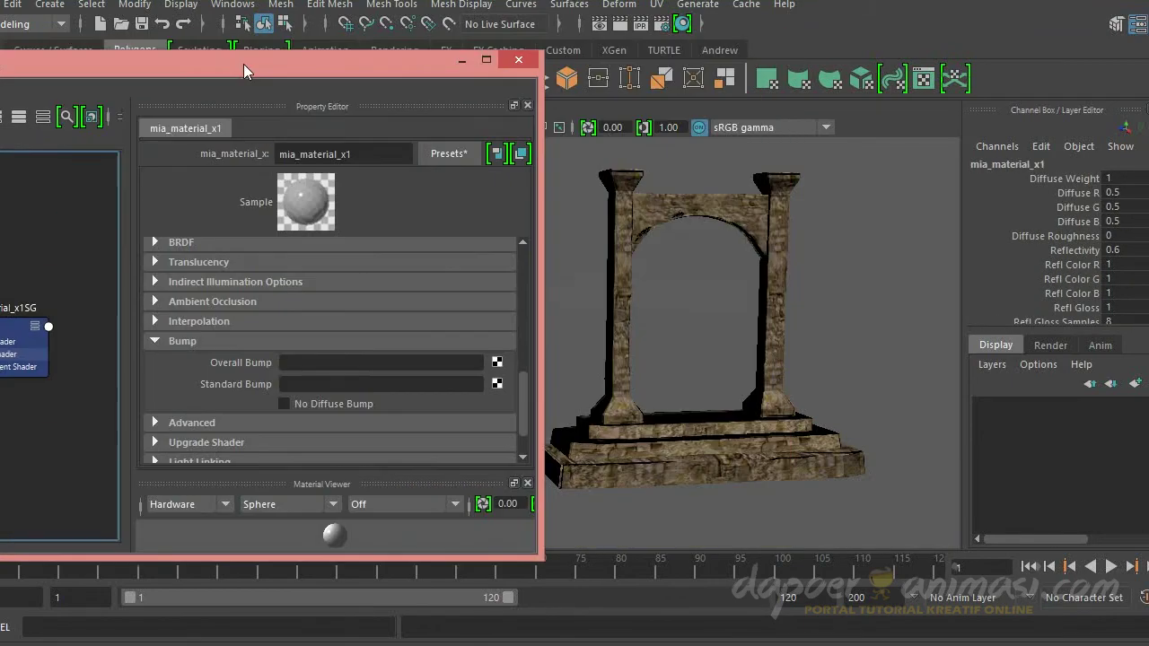
{"action": "left_click", "coordinate": [605, 284]}
{"action": "left_click", "coordinate": [305, 124]}
{"action": "right_click", "coordinate": [63, 256]}
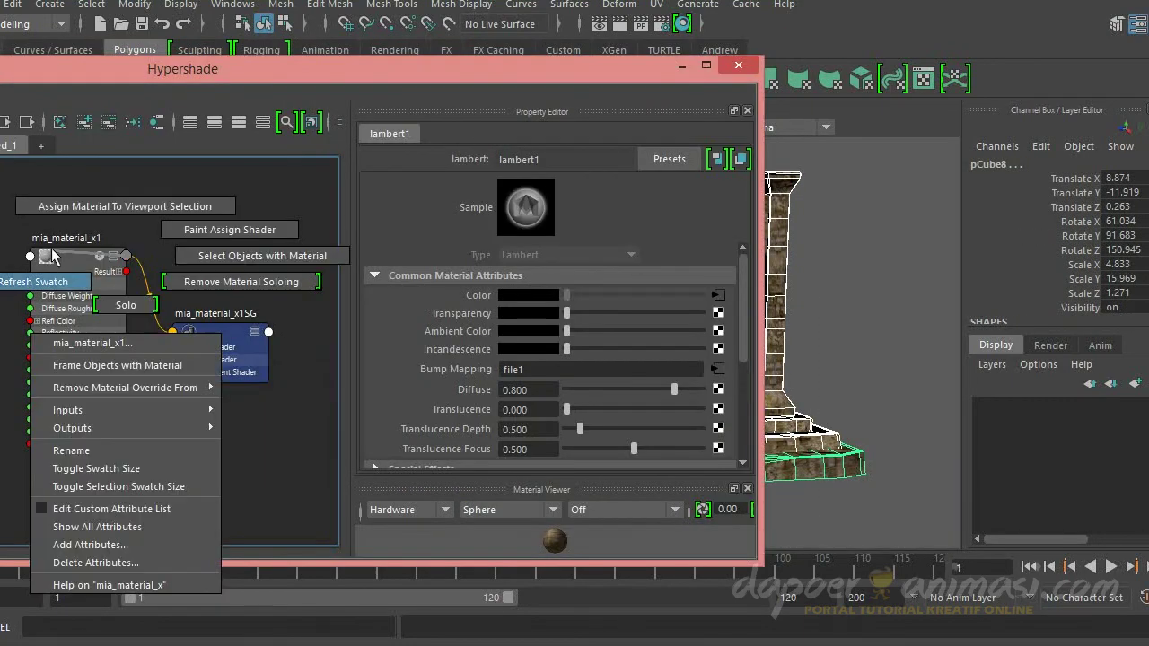
{"action": "left_click", "coordinate": [152, 206]}
{"action": "left_click", "coordinate": [119, 271]}
Step: Connect the stone texture to Diffuse colour with Repeat UV 2 by 2
{"action": "scroll", "coordinate": [743, 374], "scroll_direction": "up", "scroll_amount": 5}
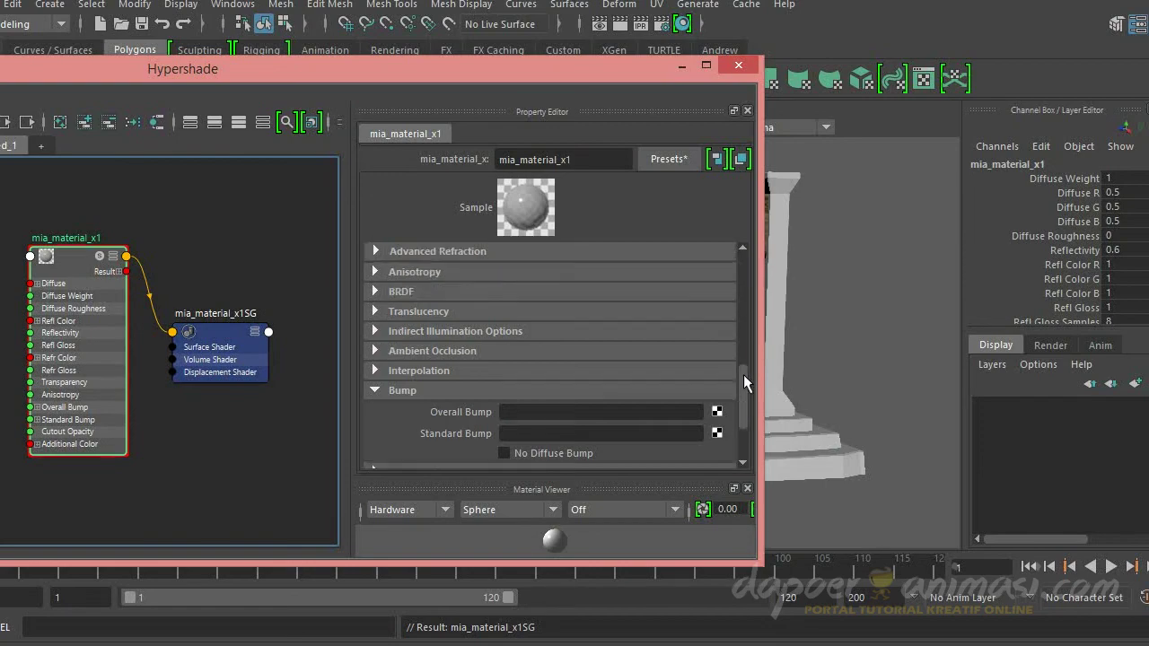
{"action": "scroll", "coordinate": [743, 374], "scroll_direction": "up", "scroll_amount": 5}
{"action": "left_click", "coordinate": [718, 291]}
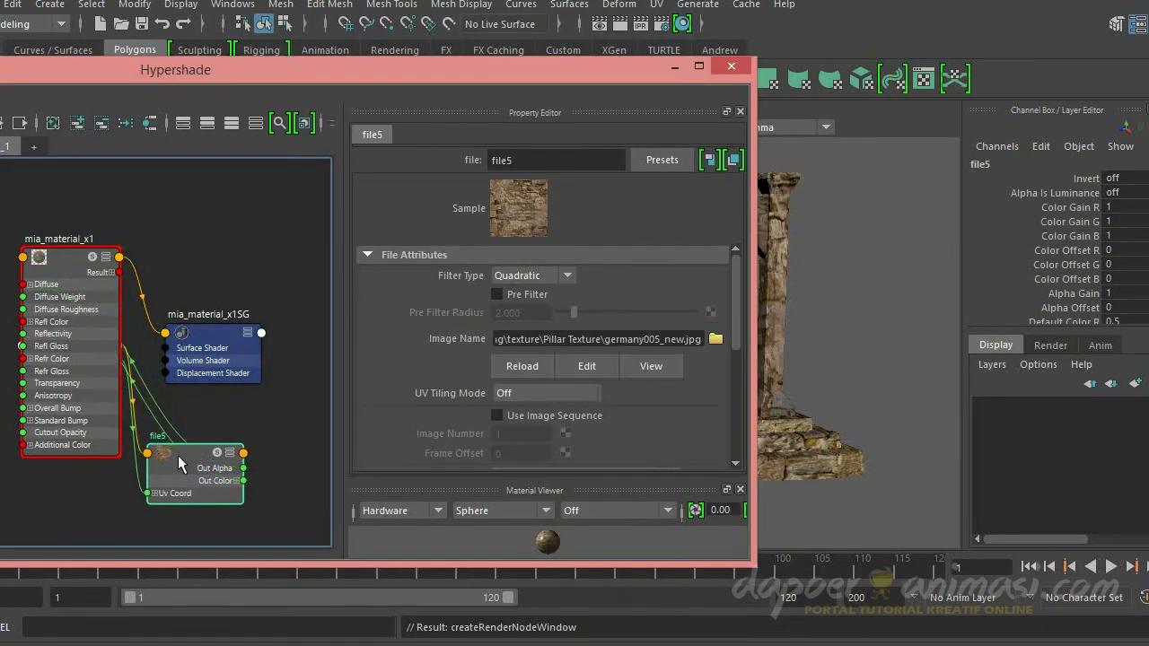
{"action": "type", "text": "2"}
{"action": "key", "text": "Tab"}
{"action": "type", "text": "2"}
{"action": "key", "text": "Return"}
Step: Set the material's reflectivity to 0.1 and glossiness to 0.25
{"action": "type", "text": "0.1"}
{"action": "key", "text": "Tab"}
{"action": "type", "text": "0.1"}
{"action": "key", "text": "Return"}
{"action": "type", "text": "0.25"}
{"action": "key", "text": "Return"}
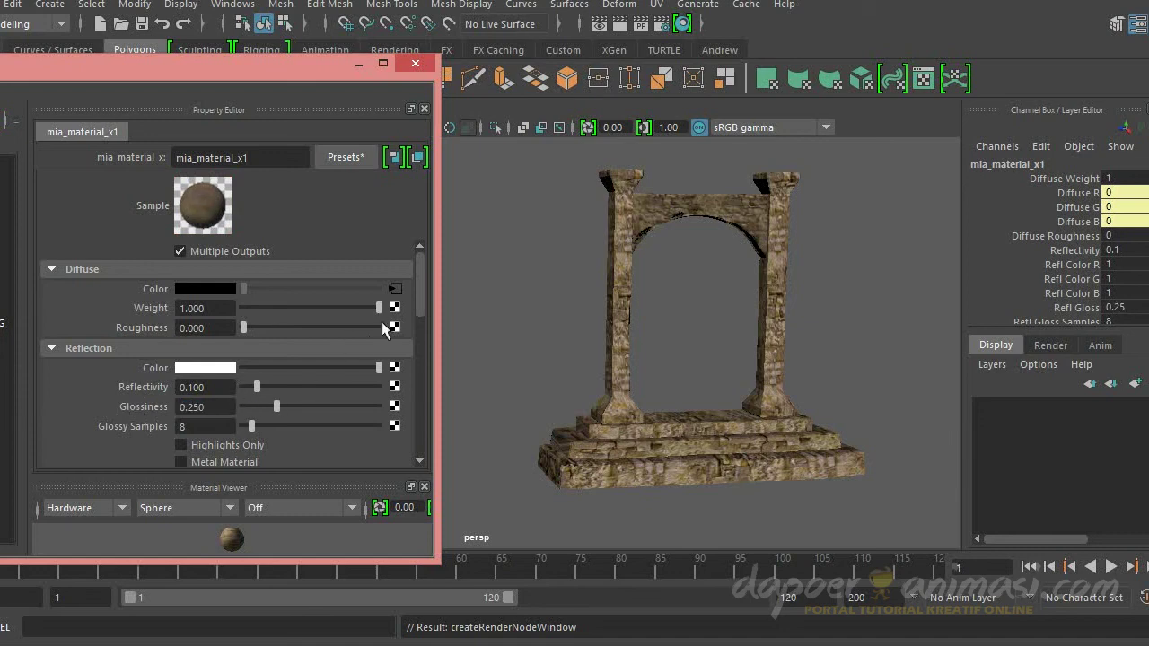
{"action": "scroll", "coordinate": [416, 333], "scroll_direction": "down", "scroll_amount": 10}
{"action": "left_click", "coordinate": [395, 355]}
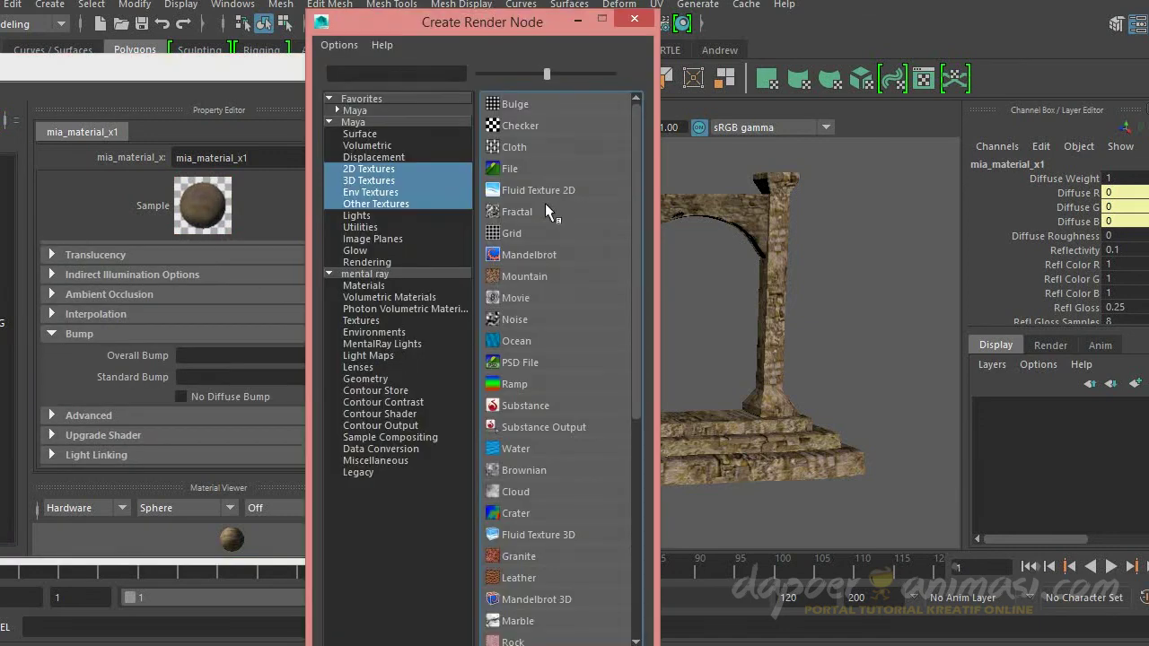
Step: Create a file texture for Overall Bump and load Pillar_new.jpg from 3D Files
{"action": "left_click", "coordinate": [509, 168]}
{"action": "left_click", "coordinate": [397, 333]}
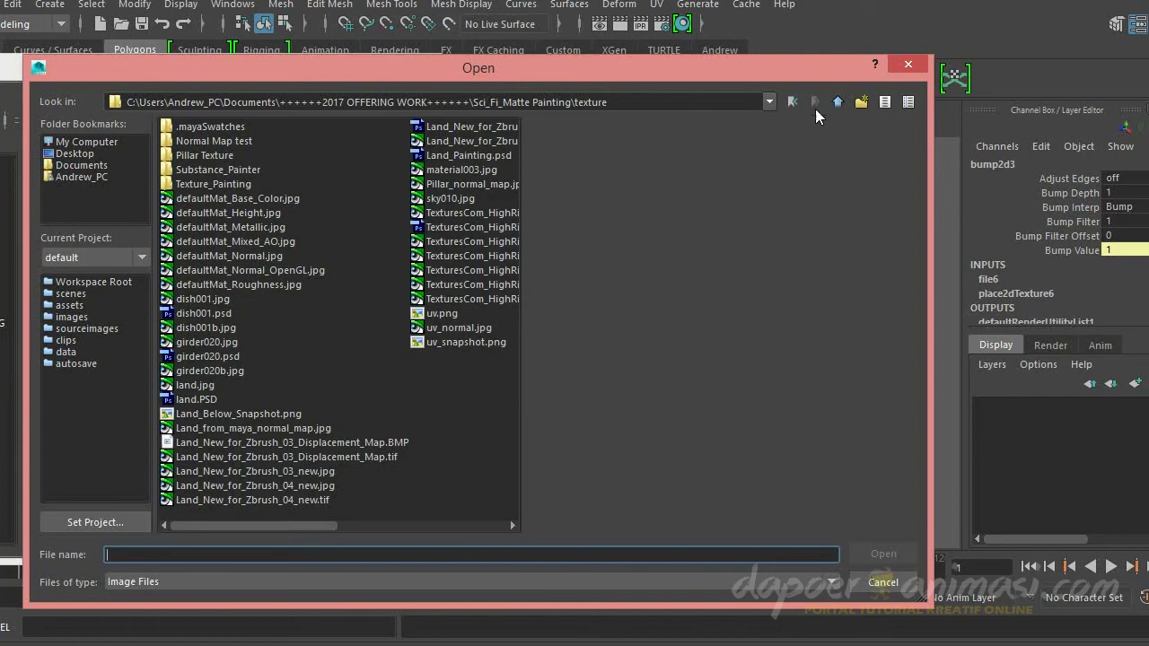
{"action": "left_click", "coordinate": [837, 102]}
{"action": "double_click", "coordinate": [202, 141]}
{"action": "left_click", "coordinate": [219, 355]}
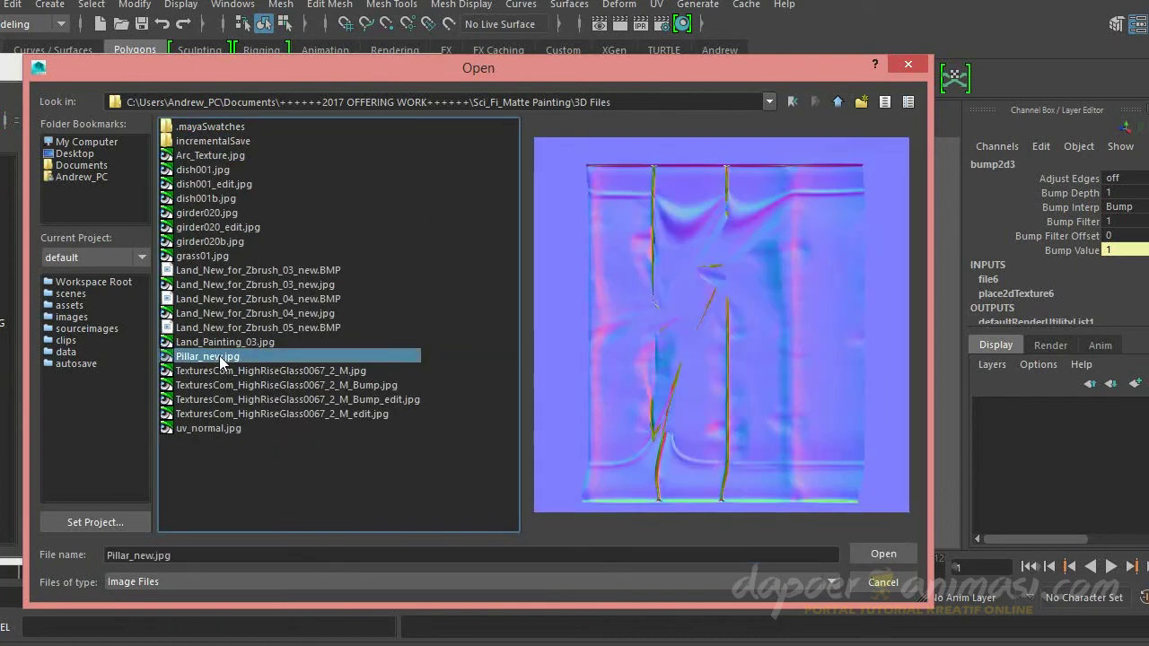
{"action": "double_click", "coordinate": [219, 356]}
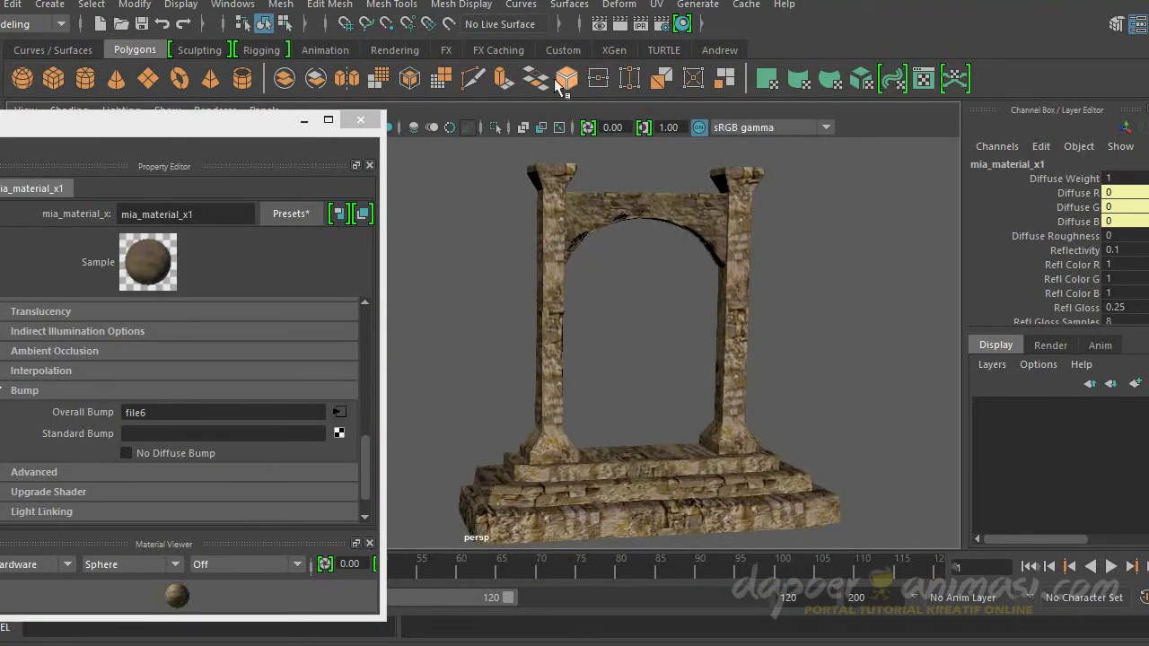
Step: Test-render the arch to check the pillar bump
{"action": "left_click", "coordinate": [619, 24]}
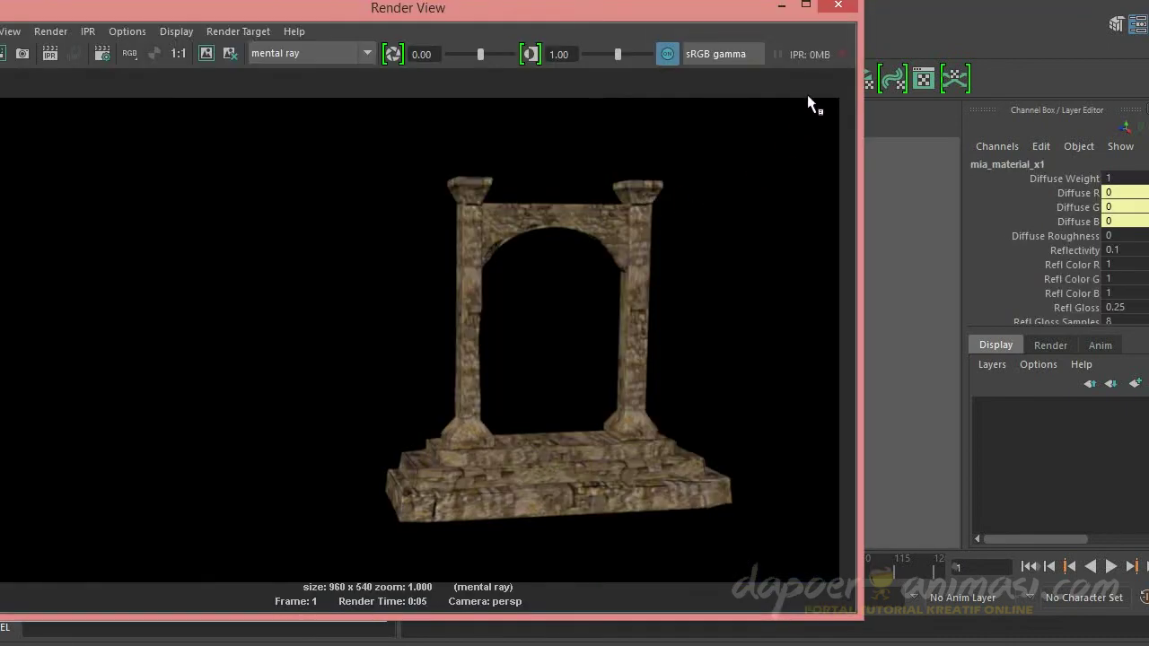
{"action": "left_click", "coordinate": [838, 4]}
{"action": "scroll", "coordinate": [499, 344], "scroll_direction": "up", "scroll_amount": 3}
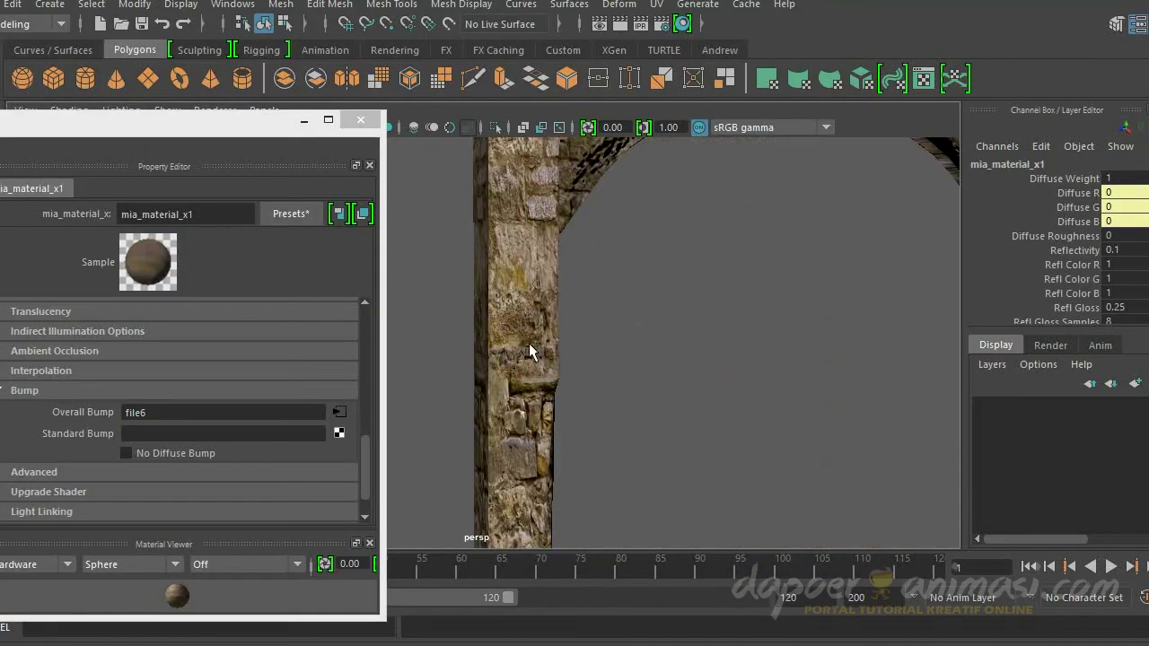
{"action": "left_click", "coordinate": [473, 334]}
{"action": "left_click", "coordinate": [518, 311]}
Step: Set the pillar bump node's Use As to Tangent Space Normals
{"action": "left_click_drag", "start_coordinate": [365, 467], "coordinate": [363, 327]}
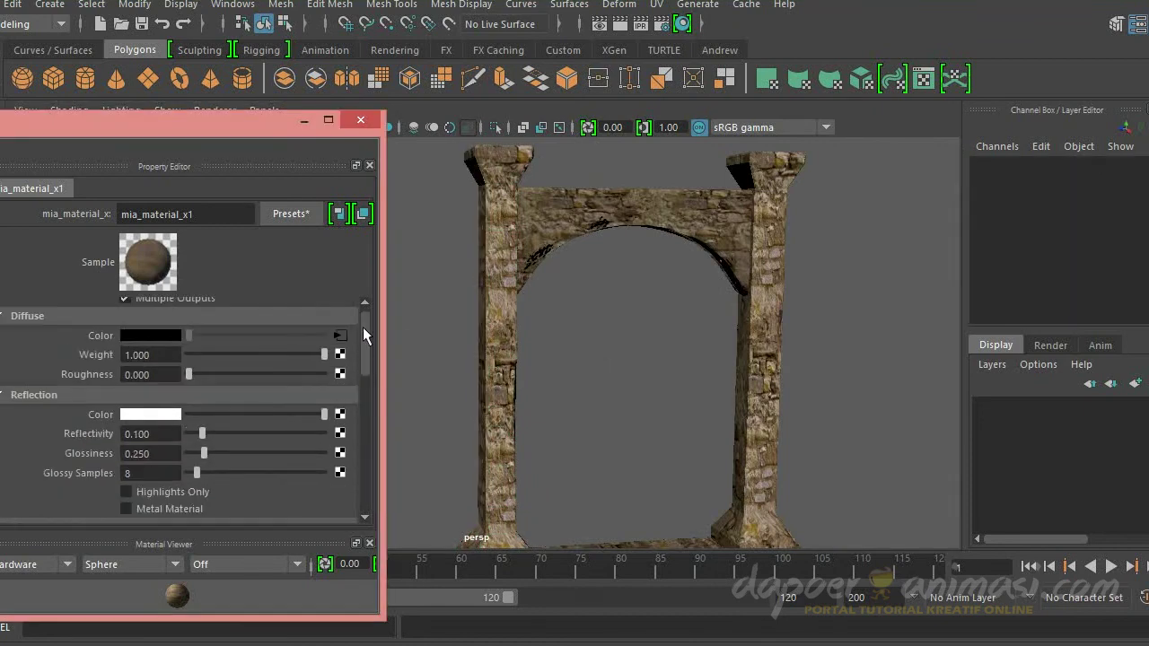
{"action": "left_click_drag", "start_coordinate": [241, 126], "coordinate": [641, 131]}
{"action": "left_click", "coordinate": [221, 377]}
{"action": "left_click", "coordinate": [168, 388]}
{"action": "left_click", "coordinate": [593, 369]}
{"action": "left_click", "coordinate": [621, 413]}
Step: Re-render the arch, refreshing a marked region, with the normal-mapped pillars
{"action": "left_click_drag", "start_coordinate": [624, 134], "coordinate": [361, 126]}
{"action": "left_click_drag", "start_coordinate": [429, 259], "coordinate": [595, 310], "text": "alt"}
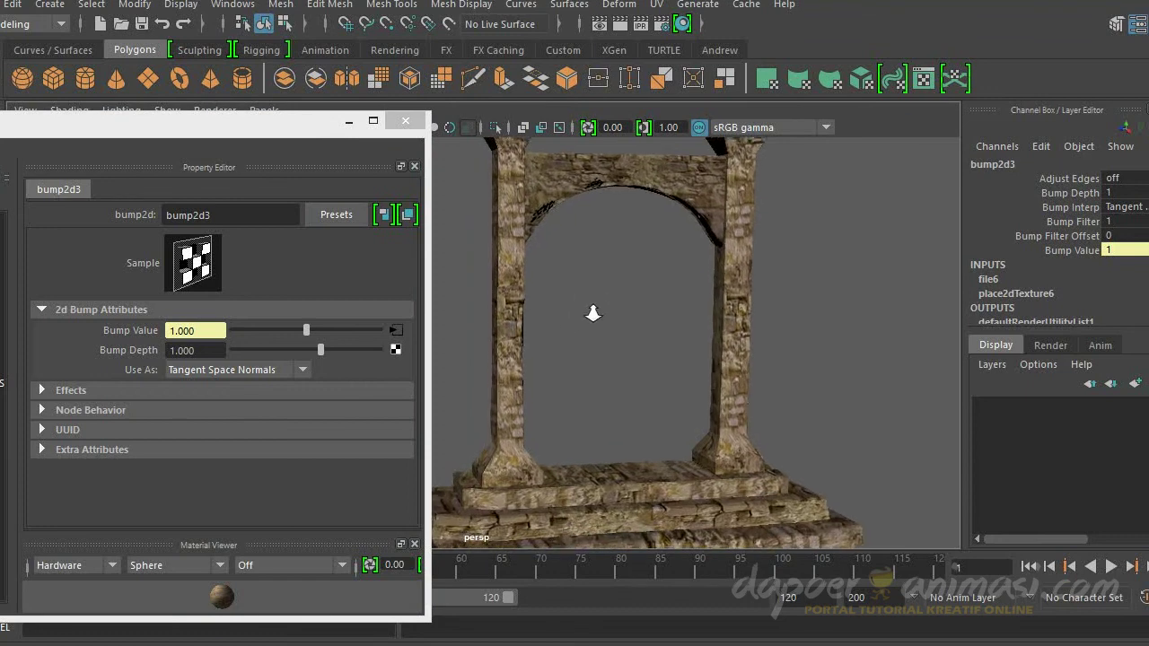
{"action": "left_click", "coordinate": [600, 25]}
{"action": "left_click", "coordinate": [2, 54]}
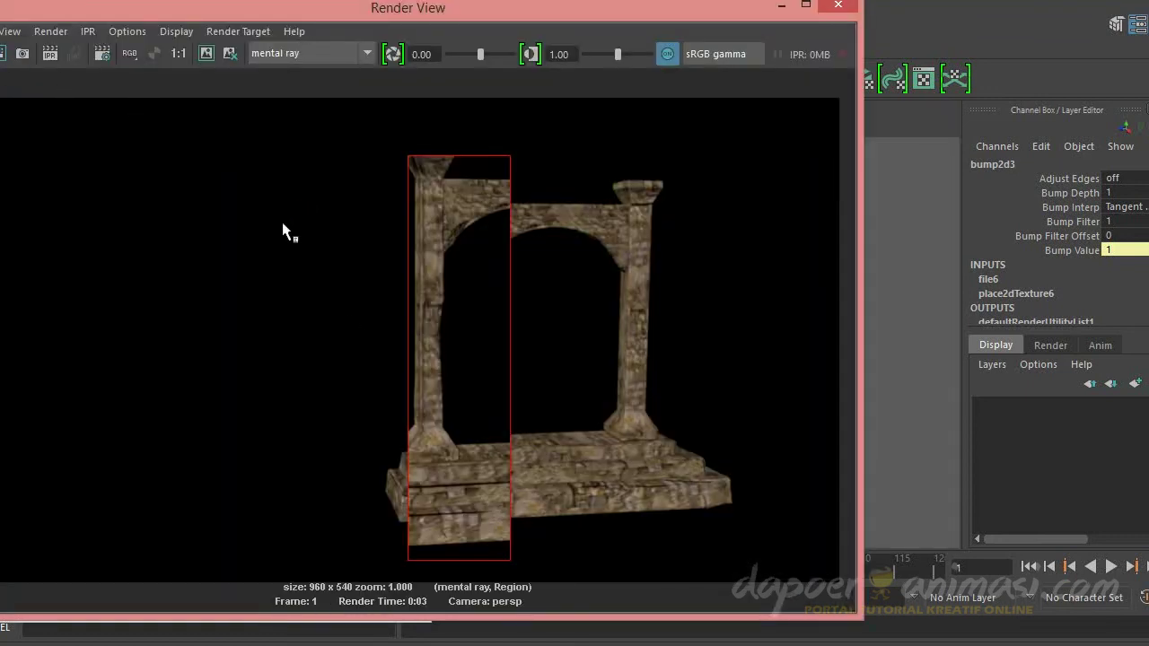
{"action": "left_click", "coordinate": [283, 225]}
{"action": "left_click", "coordinate": [837, 5]}
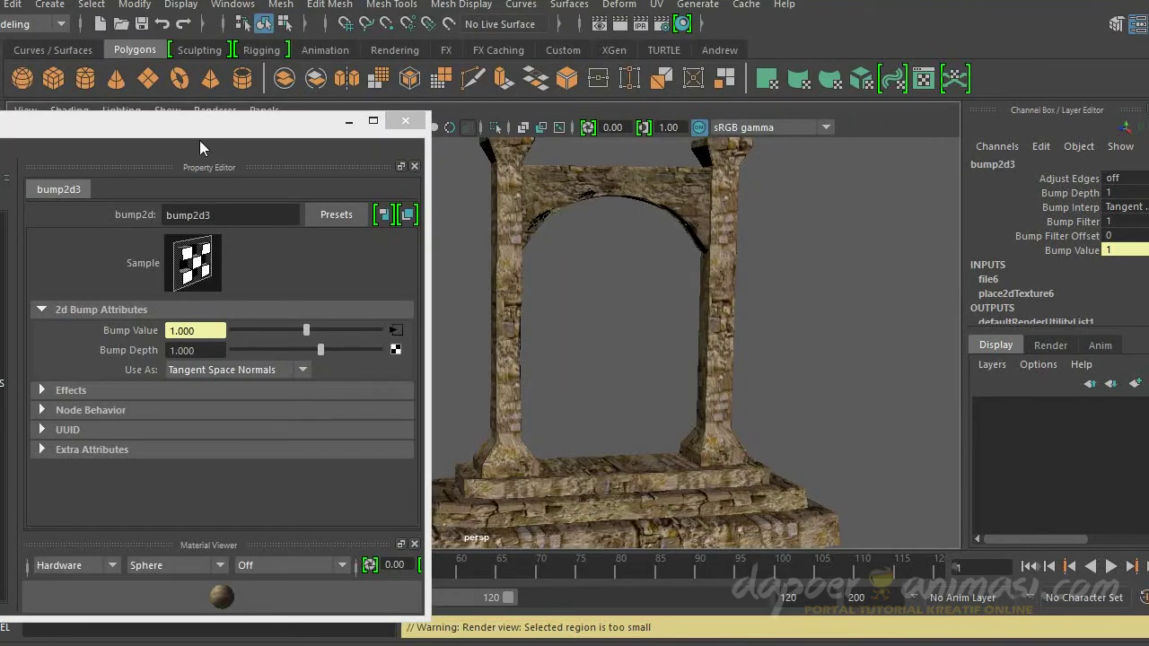
{"action": "left_click", "coordinate": [268, 380]}
{"action": "left_click", "coordinate": [171, 489]}
{"action": "left_click", "coordinate": [224, 462]}
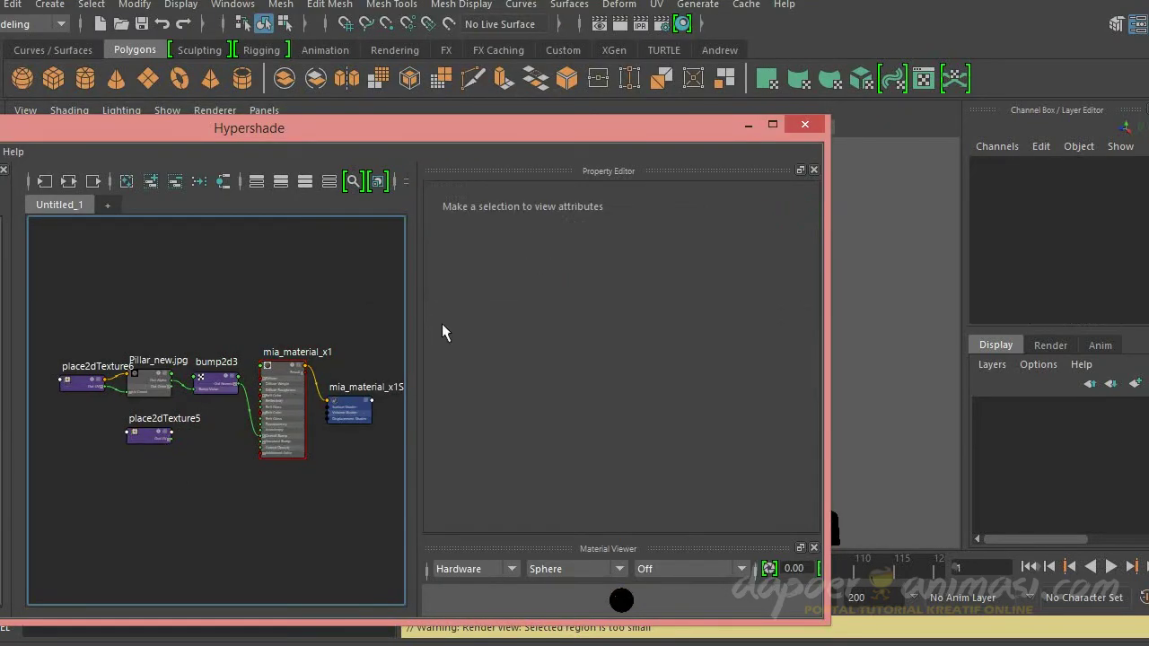
Step: Show textures on the pillars, brighten the diffuse colour to grey and test-render
{"action": "left_click", "coordinate": [500, 302]}
{"action": "key", "text": "6"}
{"action": "left_click_drag", "start_coordinate": [230, 360], "coordinate": [268, 358]}
{"action": "scroll", "coordinate": [507, 321], "scroll_direction": "up", "scroll_amount": 3}
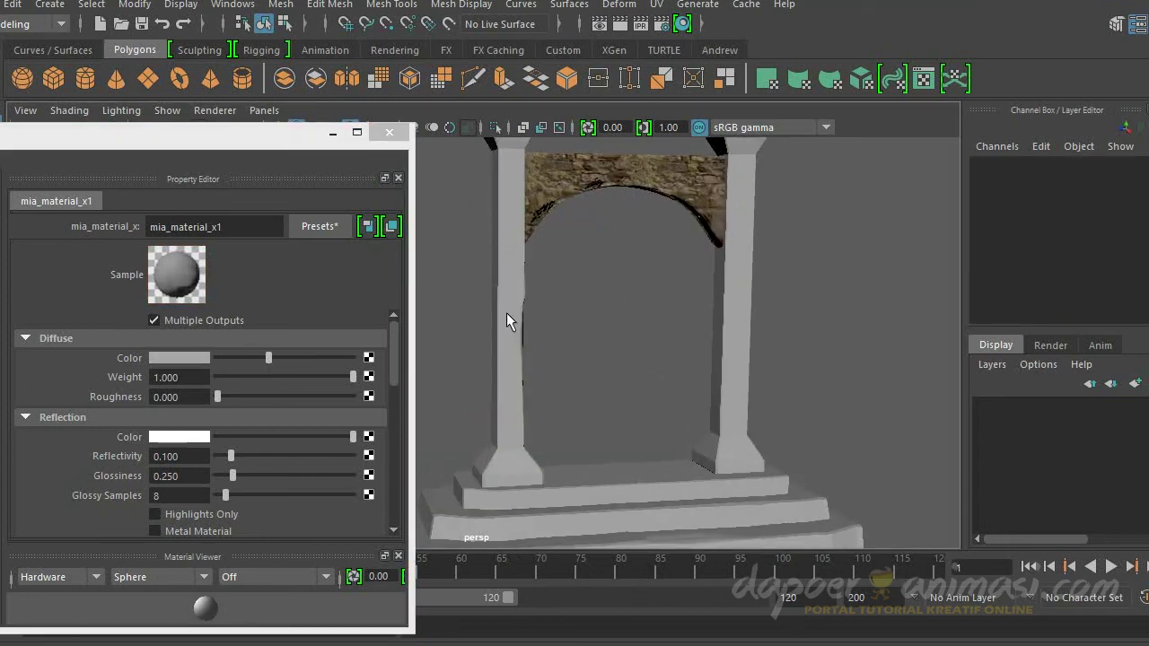
{"action": "left_click", "coordinate": [507, 321]}
{"action": "key", "text": "6"}
{"action": "left_click", "coordinate": [619, 24]}
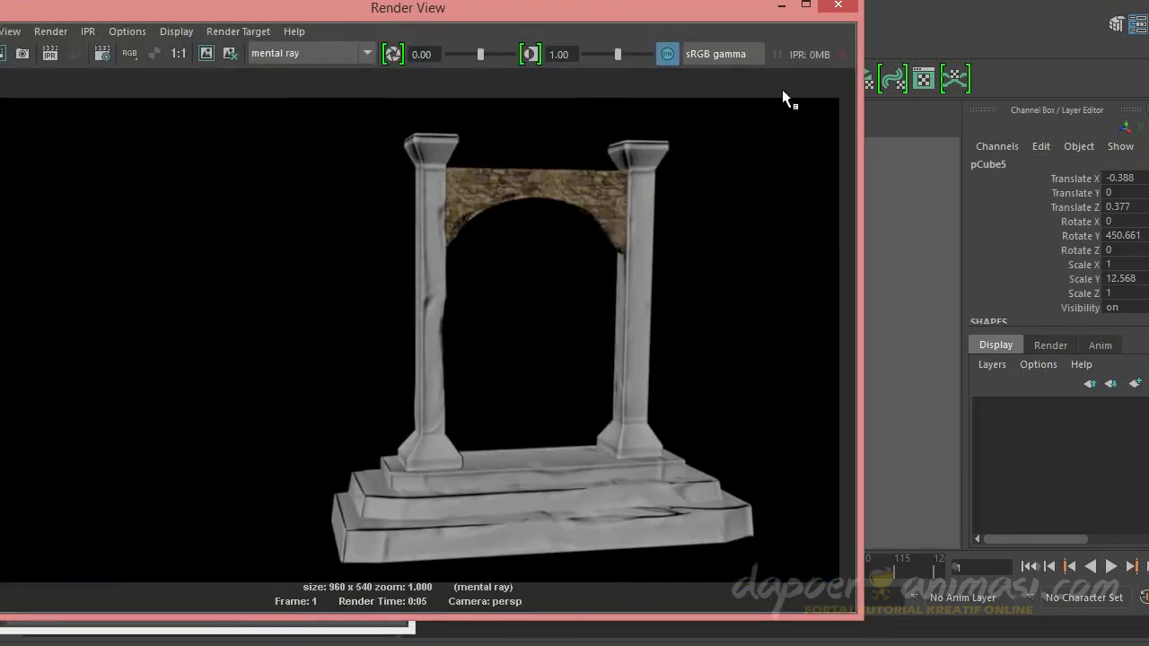
{"action": "left_click", "coordinate": [837, 6]}
Step: Attach a file texture with germany005_new.jpg to the diffuse colour
{"action": "left_click", "coordinate": [368, 357]}
{"action": "left_click", "coordinate": [512, 164]}
{"action": "left_click", "coordinate": [374, 504]}
{"action": "double_click", "coordinate": [191, 198]}
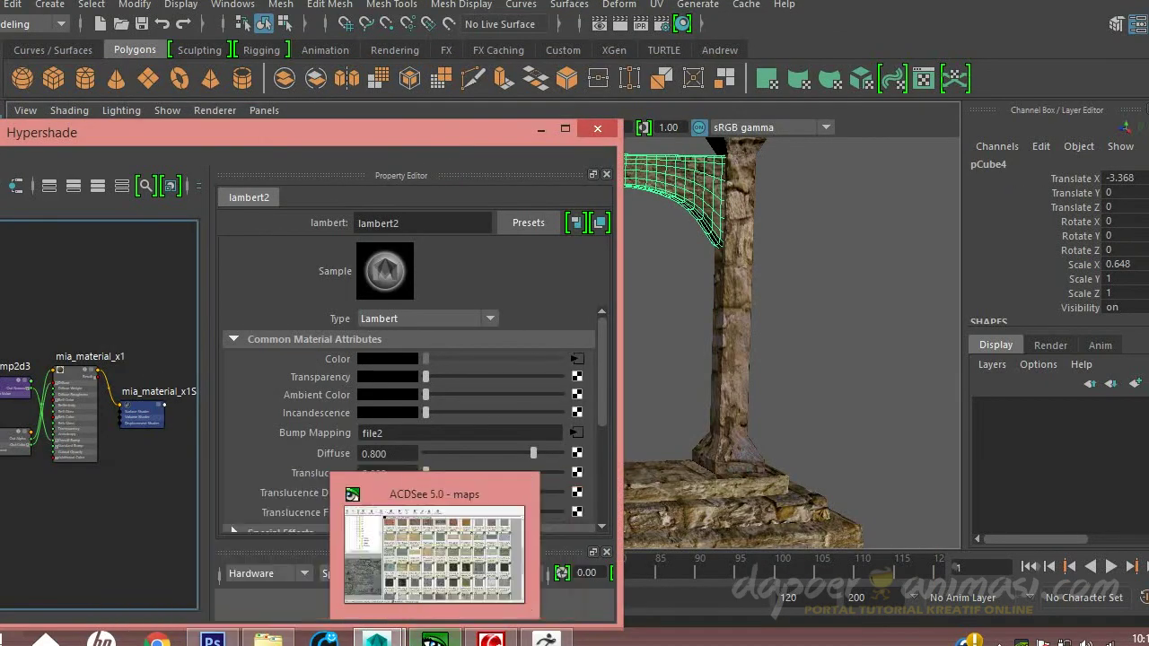
Step: Browse the v12 texture folders to preview a germany bump map image
{"action": "left_click", "coordinate": [435, 637]}
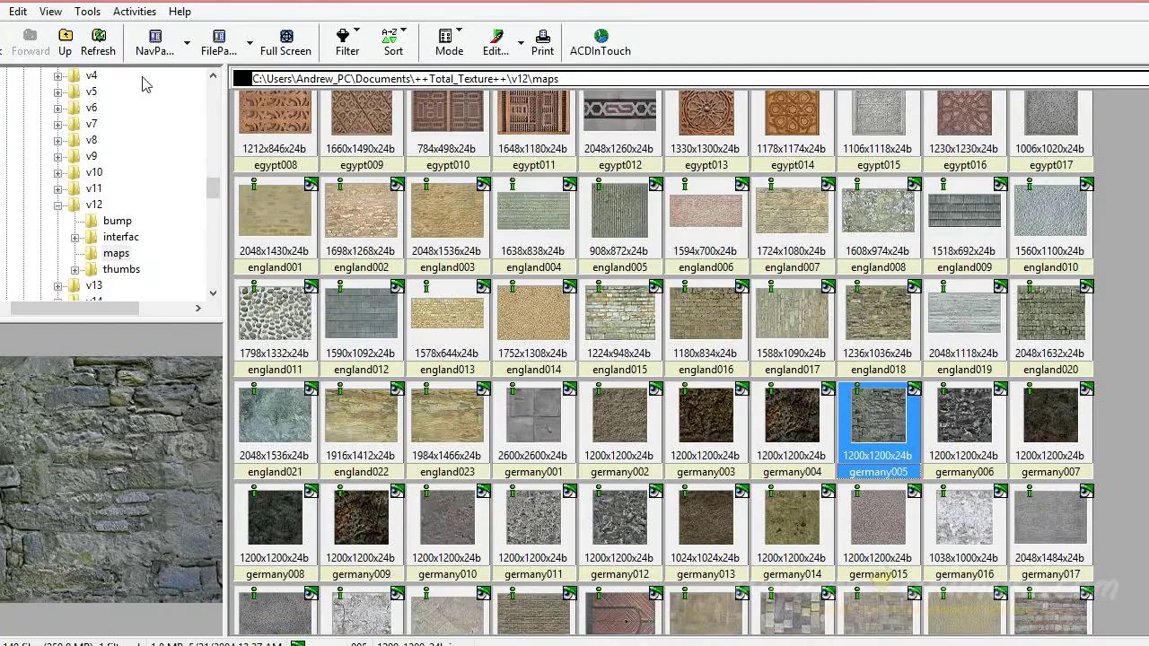
{"action": "left_click", "coordinate": [64, 40]}
{"action": "double_click", "coordinate": [299, 161]}
{"action": "scroll", "coordinate": [818, 440], "scroll_direction": "down", "scroll_amount": 5}
{"action": "double_click", "coordinate": [791, 484]}
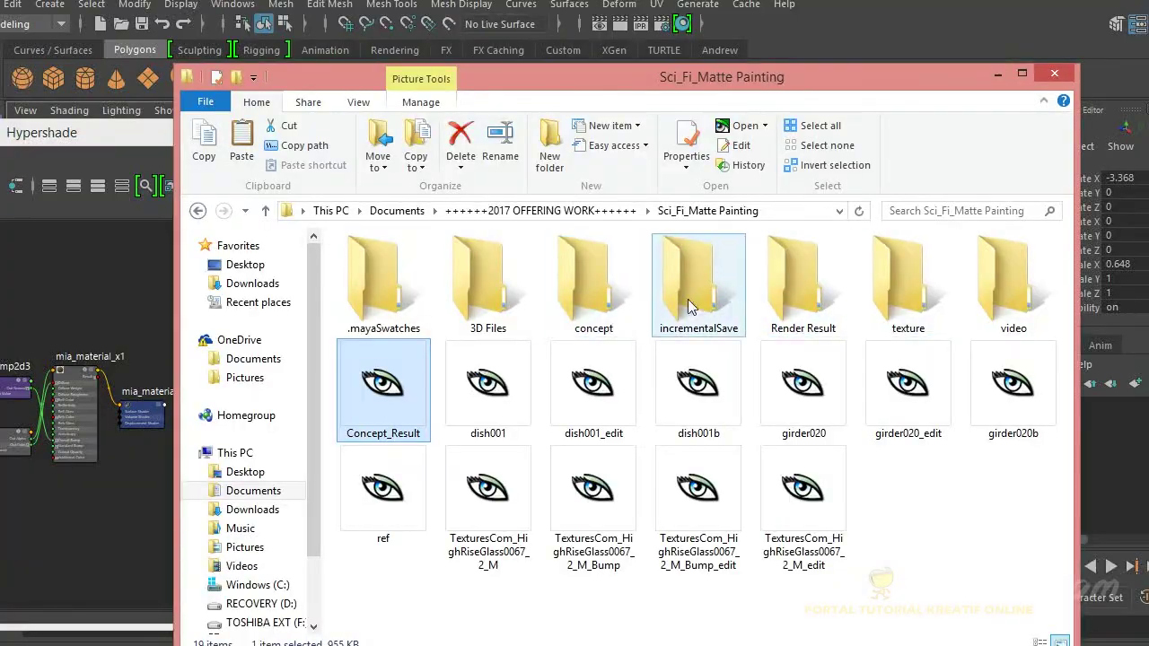
{"action": "double_click", "coordinate": [908, 278]}
{"action": "double_click", "coordinate": [359, 279]}
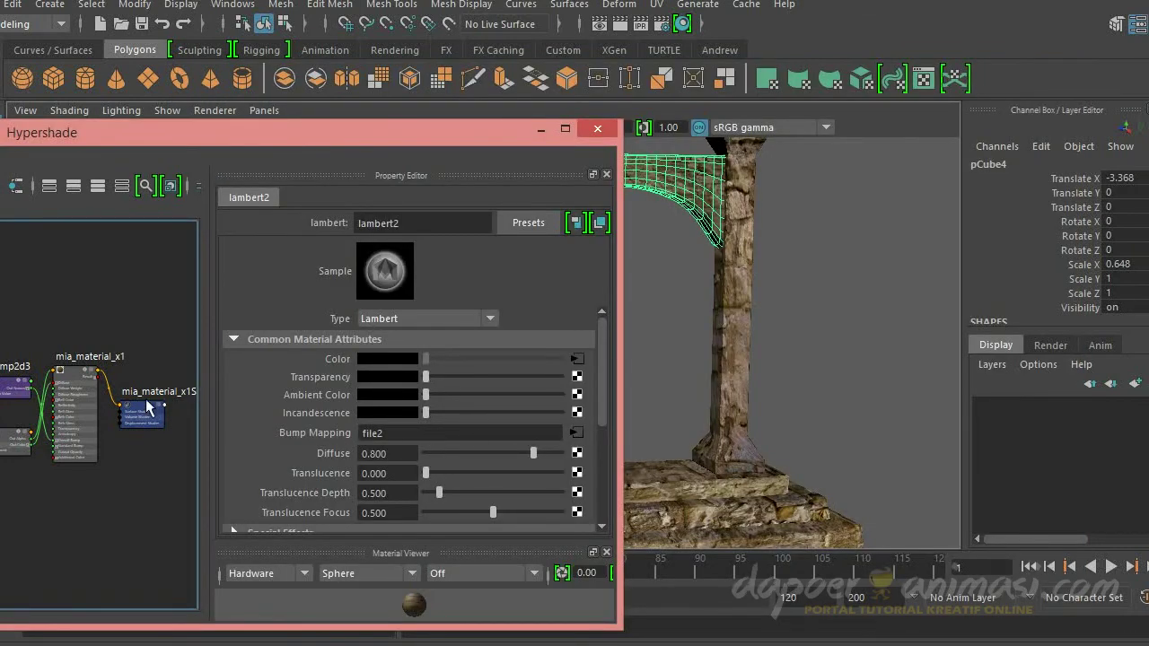
Step: Map a file texture to Standard Bump, set bump2d4 depth to 0.25 and test-render
{"action": "left_click", "coordinate": [69, 393]}
{"action": "scroll", "coordinate": [603, 471], "scroll_direction": "down", "scroll_amount": 5}
{"action": "left_click", "coordinate": [576, 414]}
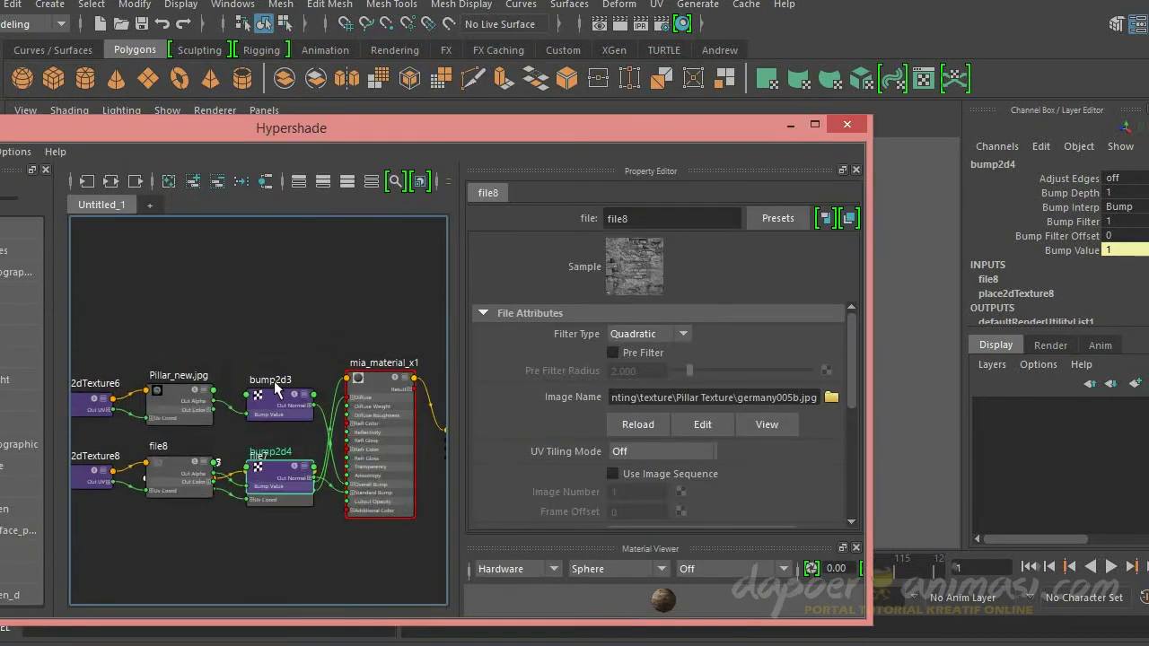
{"action": "middle_click_drag", "start_coordinate": [276, 387], "coordinate": [319, 406], "text": "alt"}
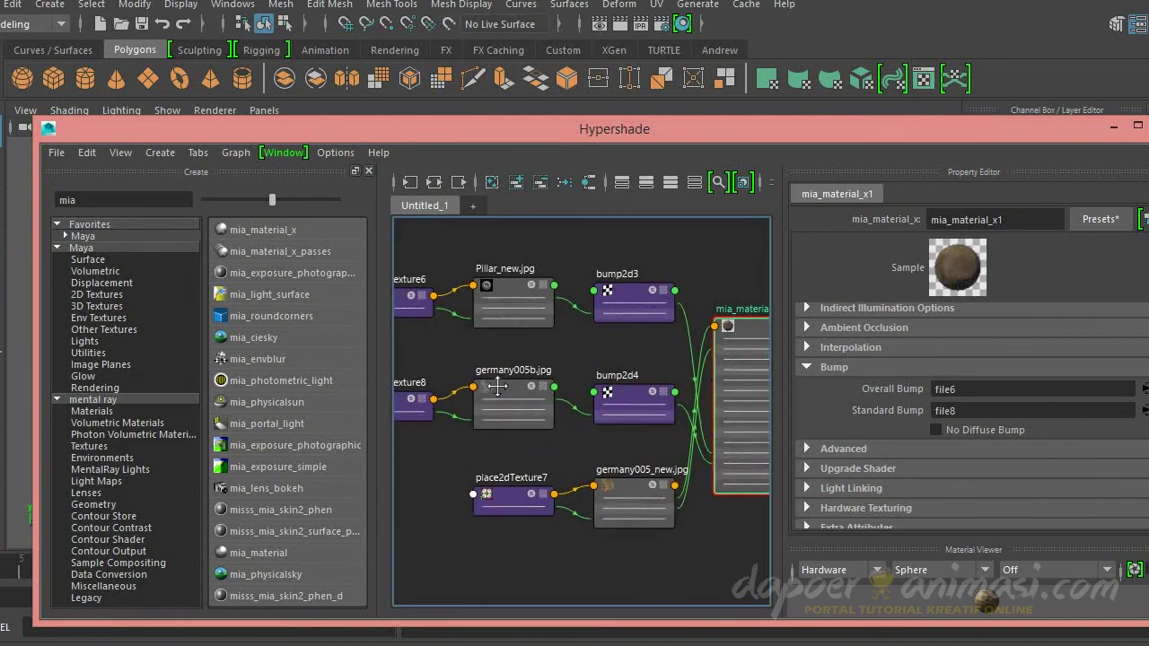
{"action": "left_click", "coordinate": [664, 399]}
{"action": "type", "text": "0.25"}
{"action": "key", "text": "Return"}
{"action": "left_click_drag", "start_coordinate": [578, 334], "coordinate": [564, 336], "text": "alt"}
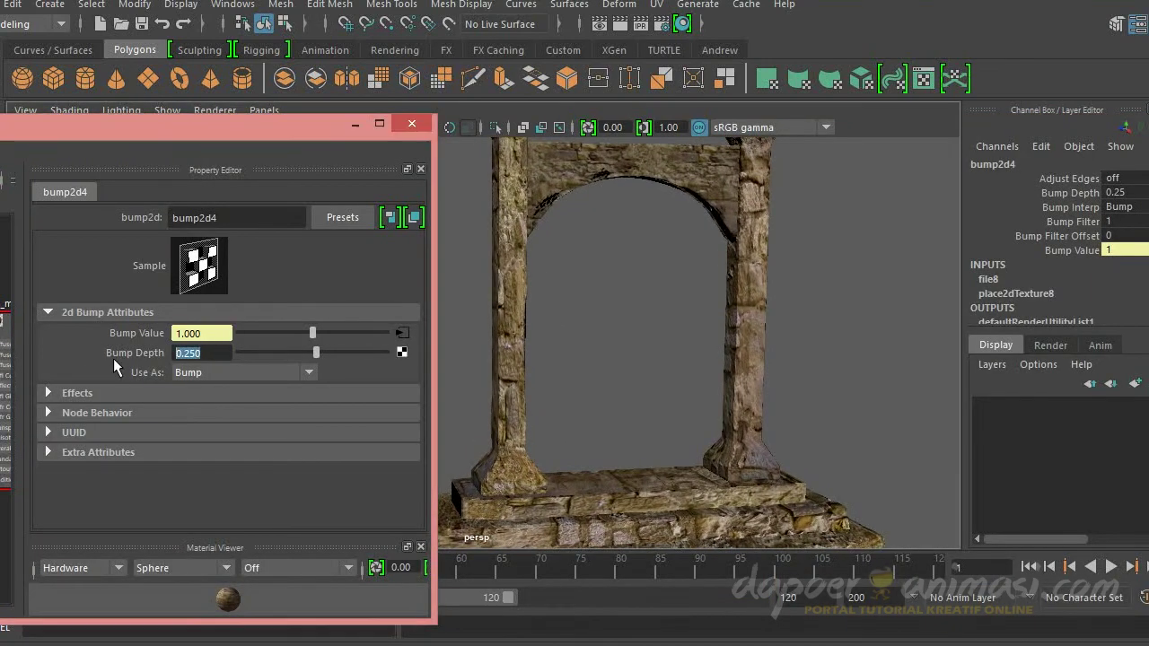
{"action": "left_click", "coordinate": [620, 22]}
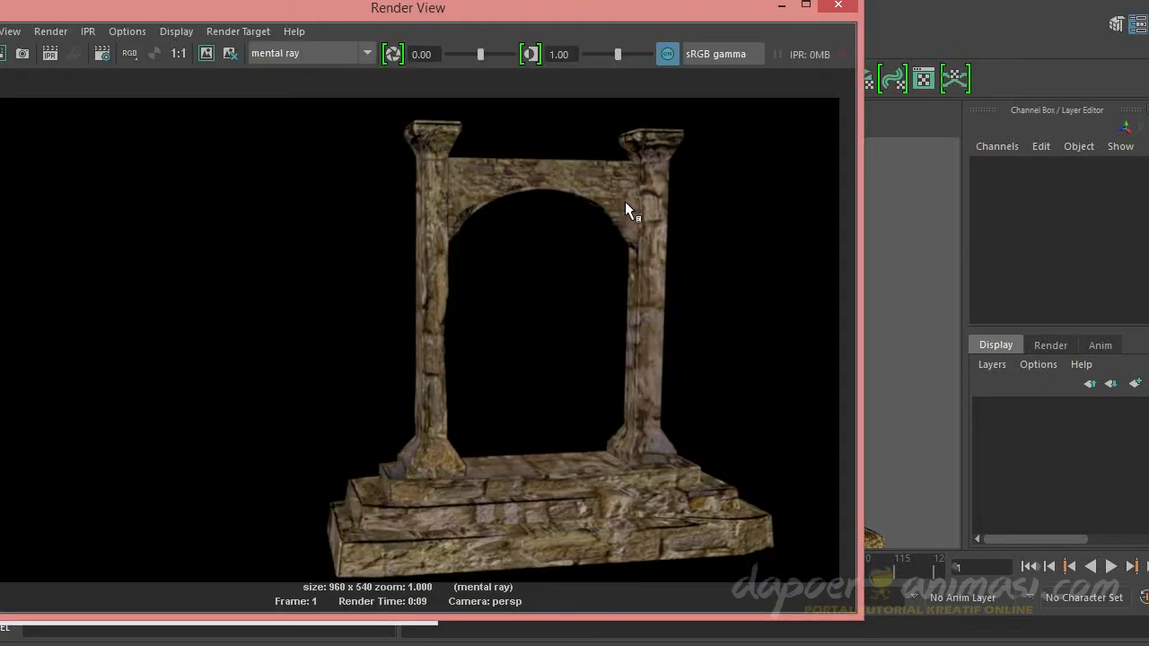
Step: Raise mia_material_x1 glossiness to 0.5 and render the arch again
{"action": "scroll", "coordinate": [637, 444], "scroll_direction": "up", "scroll_amount": 10}
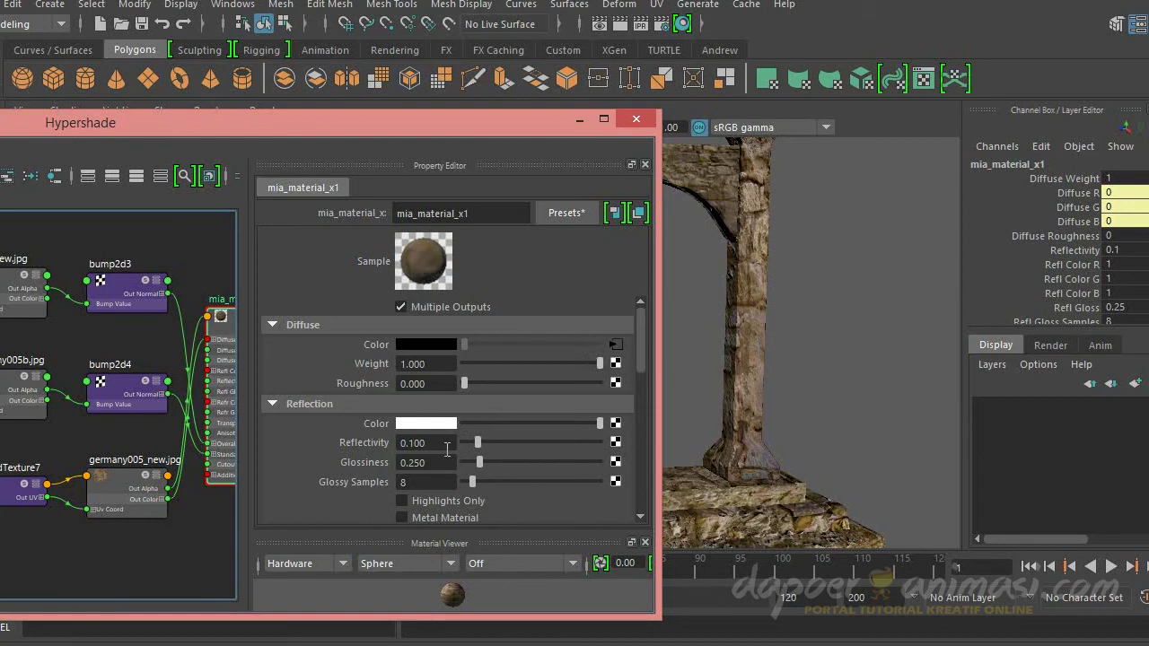
{"action": "type", "text": "0.5"}
{"action": "key", "text": "Return"}
{"action": "left_click_drag", "start_coordinate": [496, 121], "coordinate": [279, 109]}
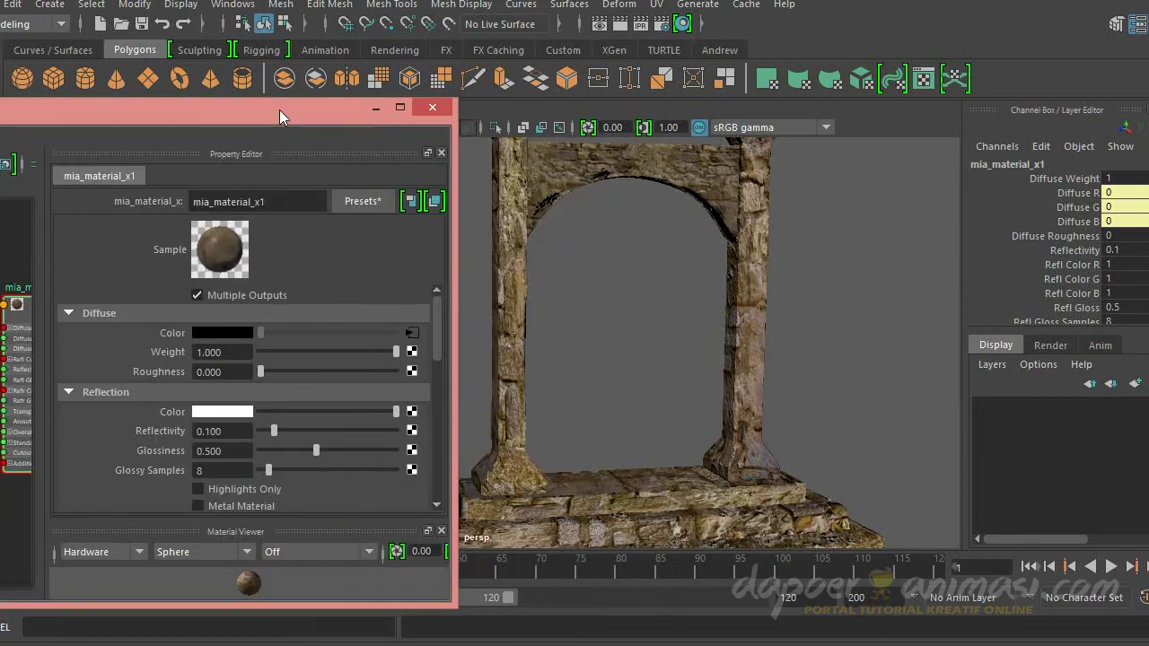
{"action": "left_click", "coordinate": [619, 23]}
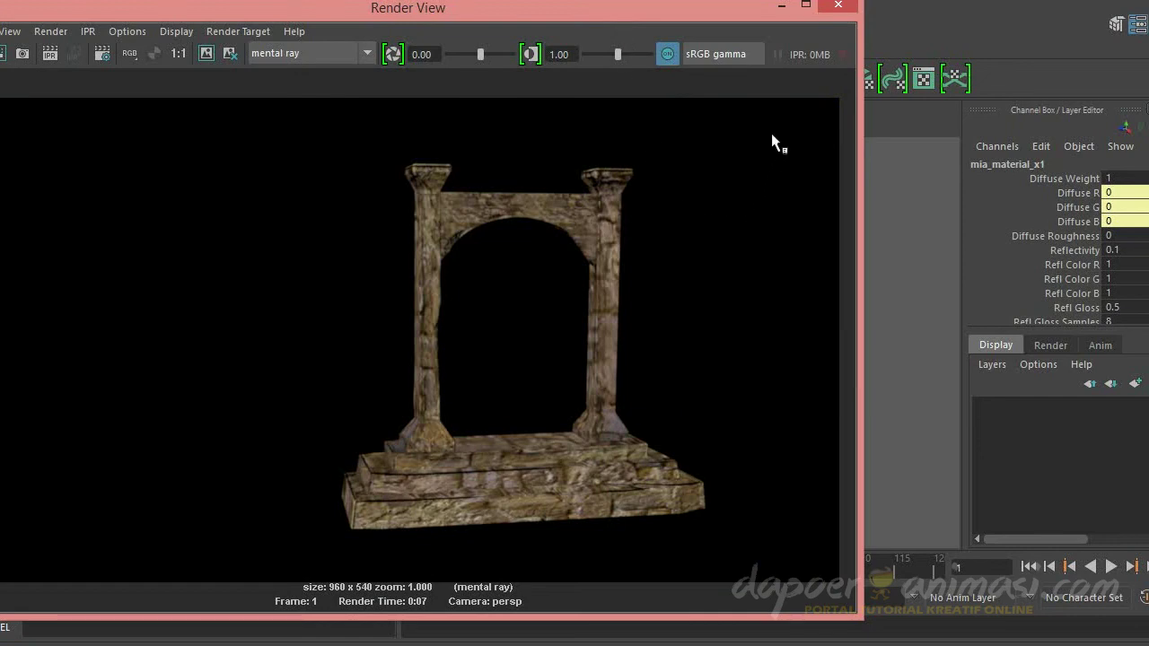
{"action": "left_click", "coordinate": [838, 6]}
{"action": "left_click_drag", "start_coordinate": [697, 313], "coordinate": [625, 328], "text": "alt"}
{"action": "left_click", "coordinate": [626, 329]}
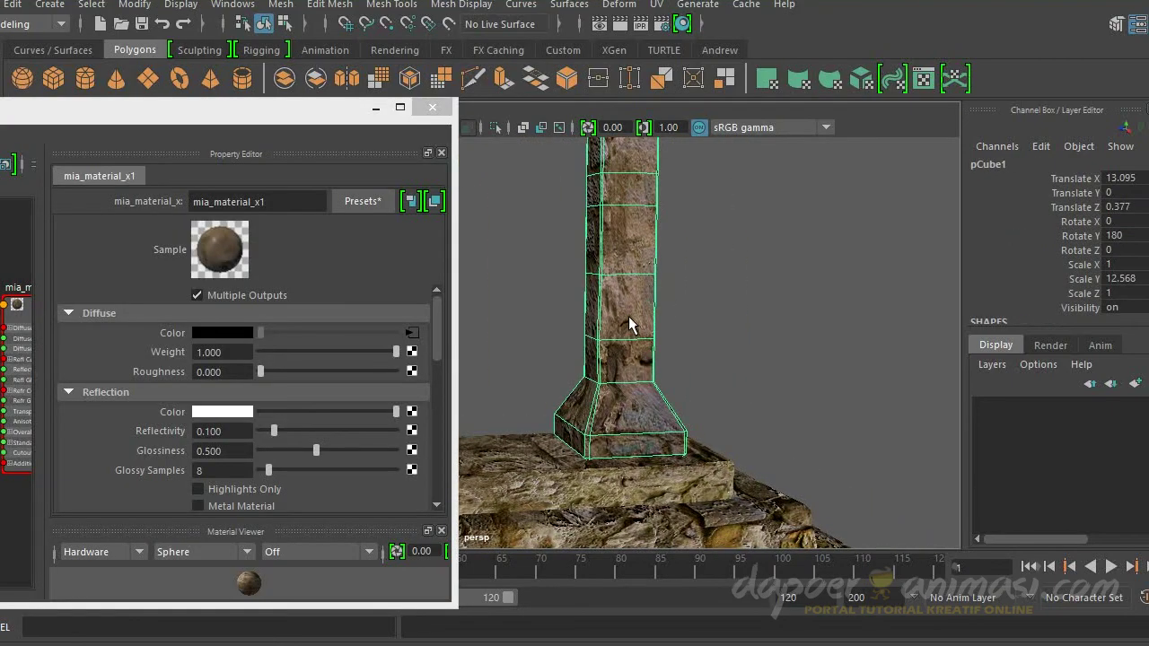
Step: Open the pillar in the UV Editor and select all its UV faces
{"action": "left_click", "coordinate": [375, 108]}
{"action": "left_click", "coordinate": [656, 5]}
{"action": "left_click", "coordinate": [709, 14]}
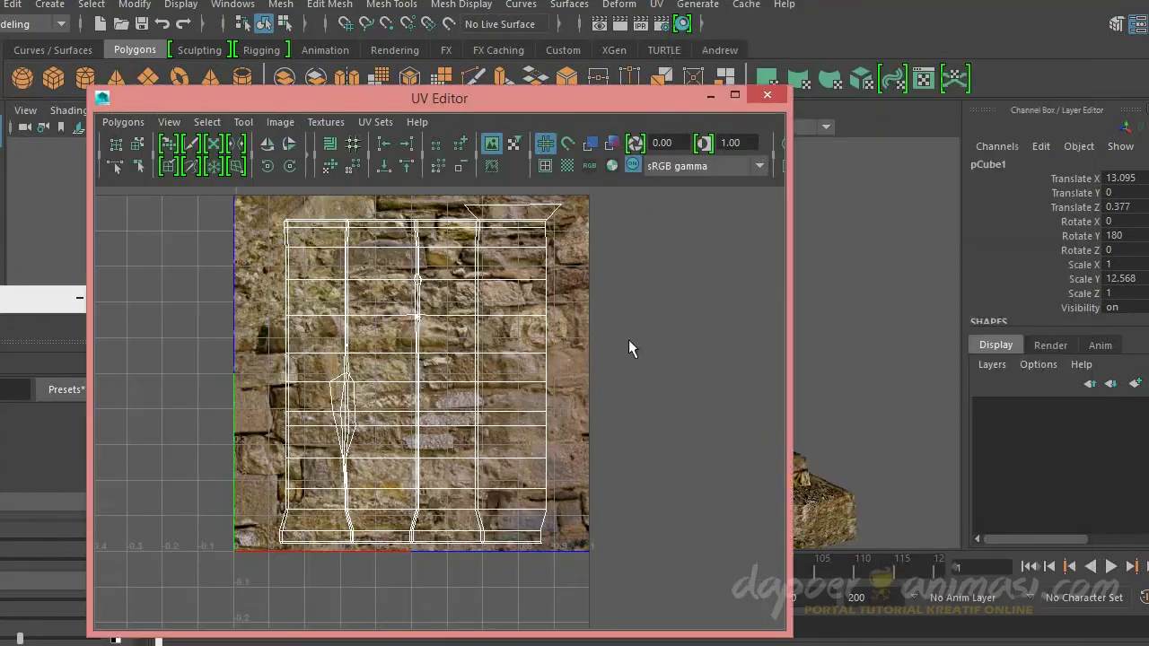
{"action": "left_click_drag", "start_coordinate": [661, 105], "coordinate": [299, 180]}
{"action": "right_click", "coordinate": [672, 180]}
{"action": "left_click", "coordinate": [633, 254]}
{"action": "left_click_drag", "start_coordinate": [180, 174], "coordinate": [516, 157]}
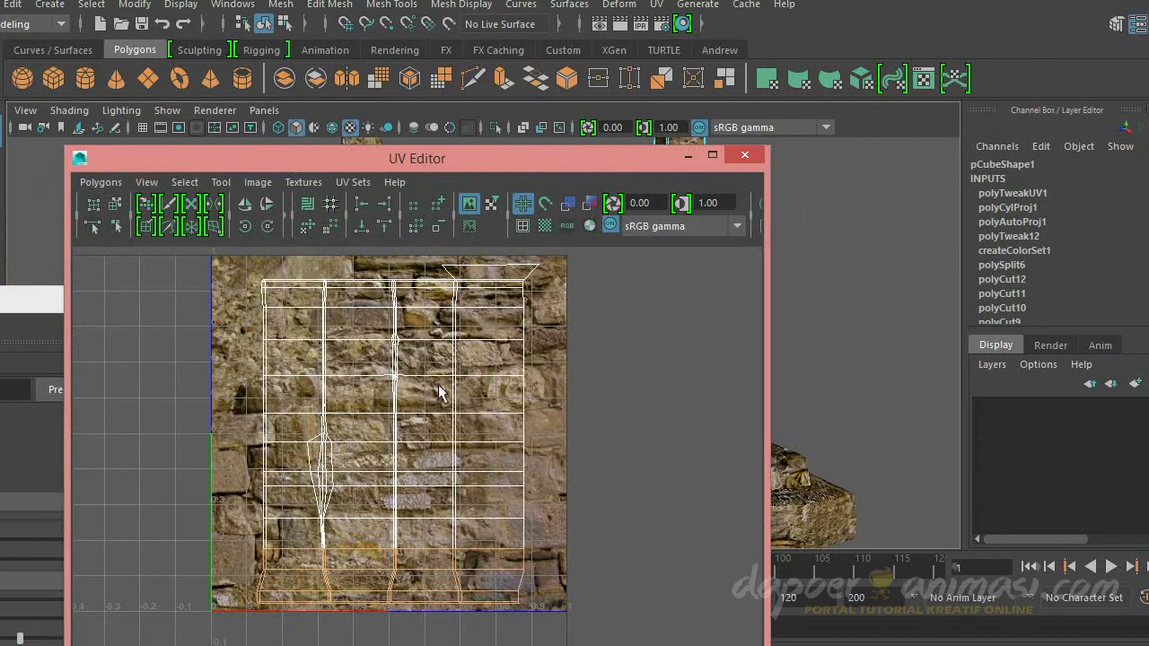
{"action": "right_click_drag", "start_coordinate": [516, 530], "coordinate": [231, 269]}
{"action": "left_click_drag", "start_coordinate": [231, 269], "coordinate": [579, 623]}
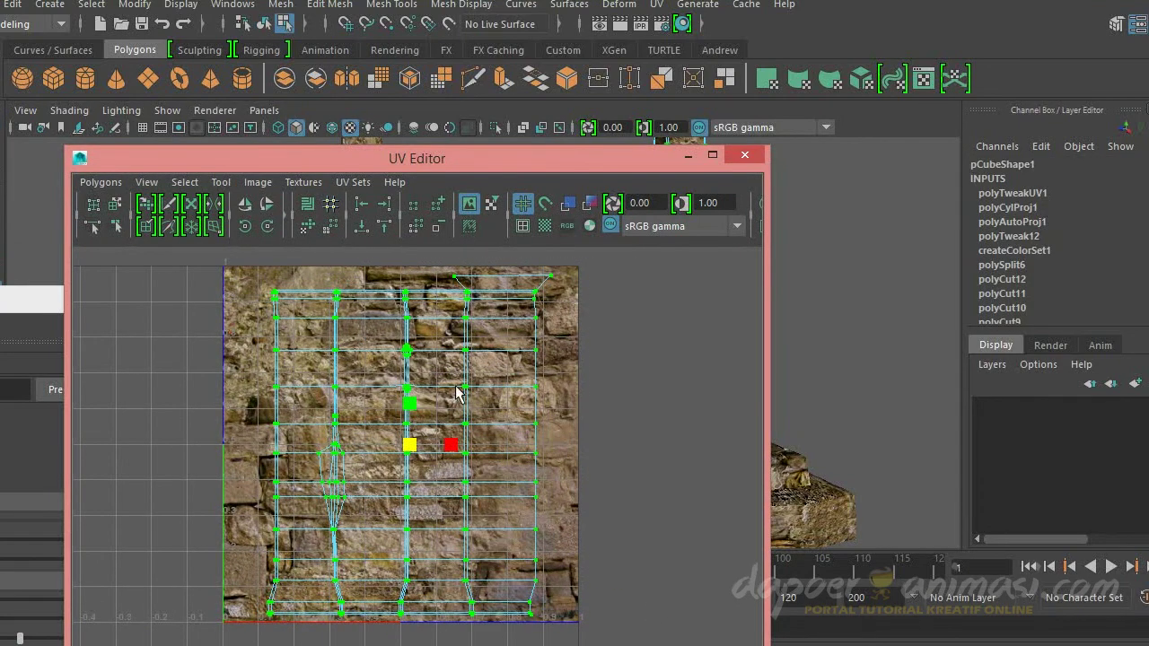
Step: Scale the pillar's UV shell taller and wider, then close the UV Editor
{"action": "key", "text": "r"}
{"action": "left_click_drag", "start_coordinate": [408, 440], "coordinate": [411, 442]}
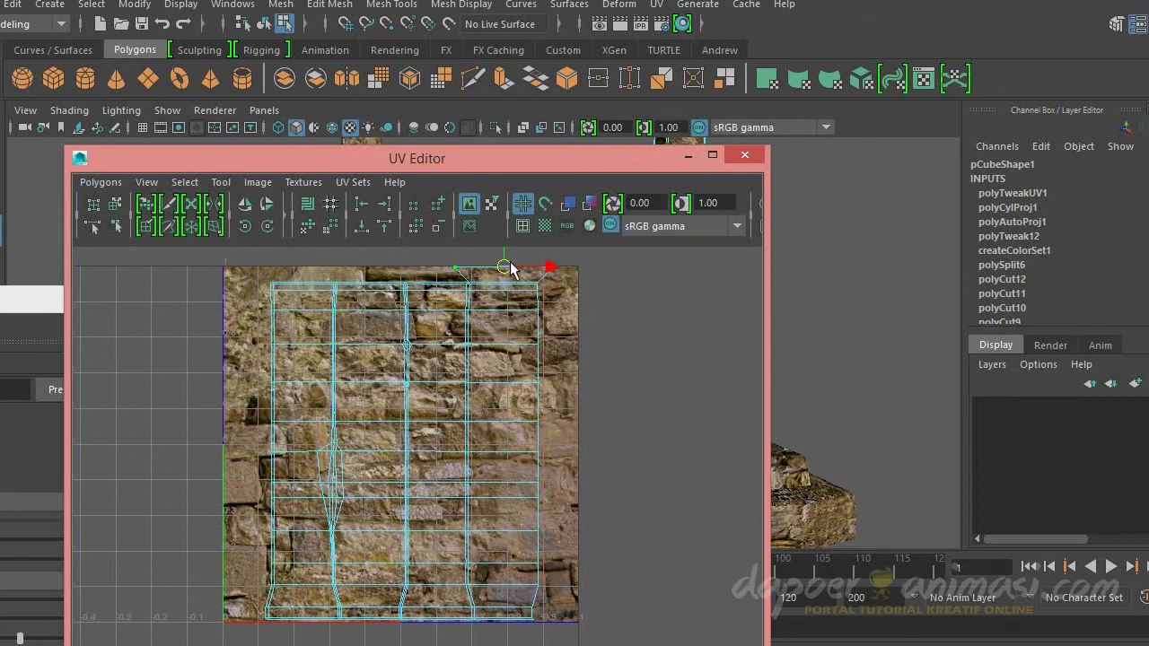
{"action": "left_click_drag", "start_coordinate": [473, 473], "coordinate": [408, 391]}
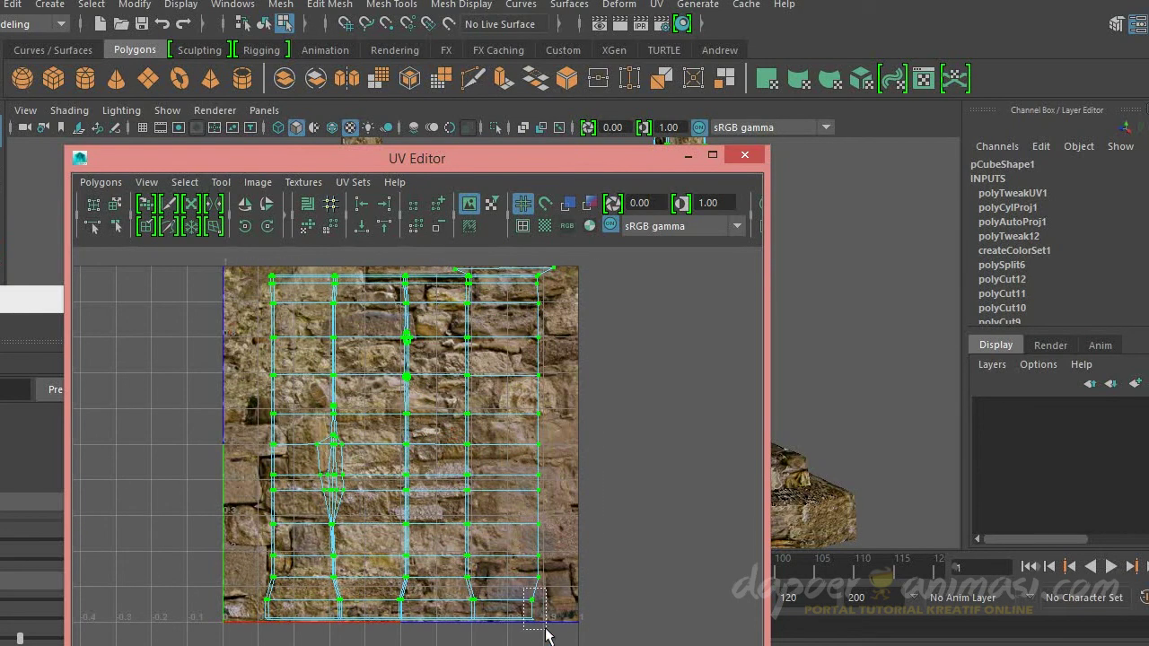
{"action": "left_click_drag", "start_coordinate": [426, 441], "coordinate": [452, 446]}
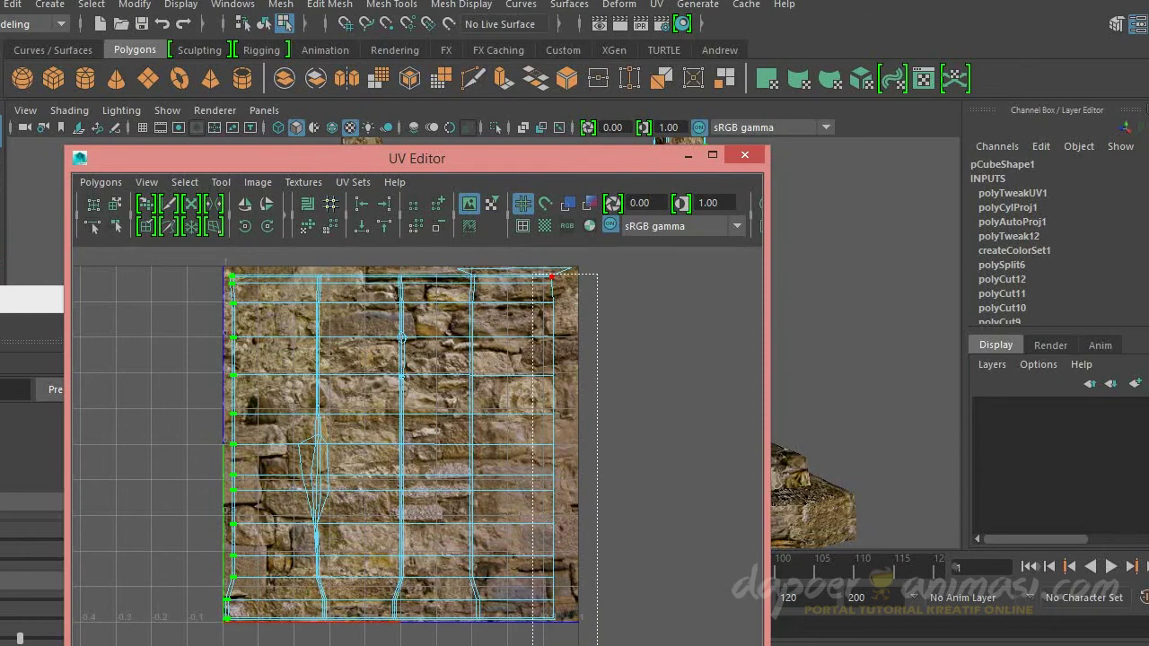
{"action": "left_click", "coordinate": [744, 155]}
{"action": "left_click", "coordinate": [263, 24]}
{"action": "key", "text": "a"}
{"action": "mouse_move", "coordinate": [25, 296]}
{"action": "left_mouse_down"}
{"action": "mouse_move", "coordinate": [327, 159]}
{"action": "mouse_move", "coordinate": [284, 154]}
{"action": "left_mouse_up"}
{"action": "mouse_move", "coordinate": [562, 260]}
{"action": "left_mouse_down", "text": "alt"}
{"action": "mouse_move", "coordinate": [580, 277]}
{"action": "mouse_move", "coordinate": [569, 266]}
{"action": "left_mouse_up", "text": "alt"}
Step: Open the sci-fi landscape scene from recent files without saving the current scene
{"action": "left_click", "coordinate": [1, 3]}
{"action": "left_click", "coordinate": [187, 202]}
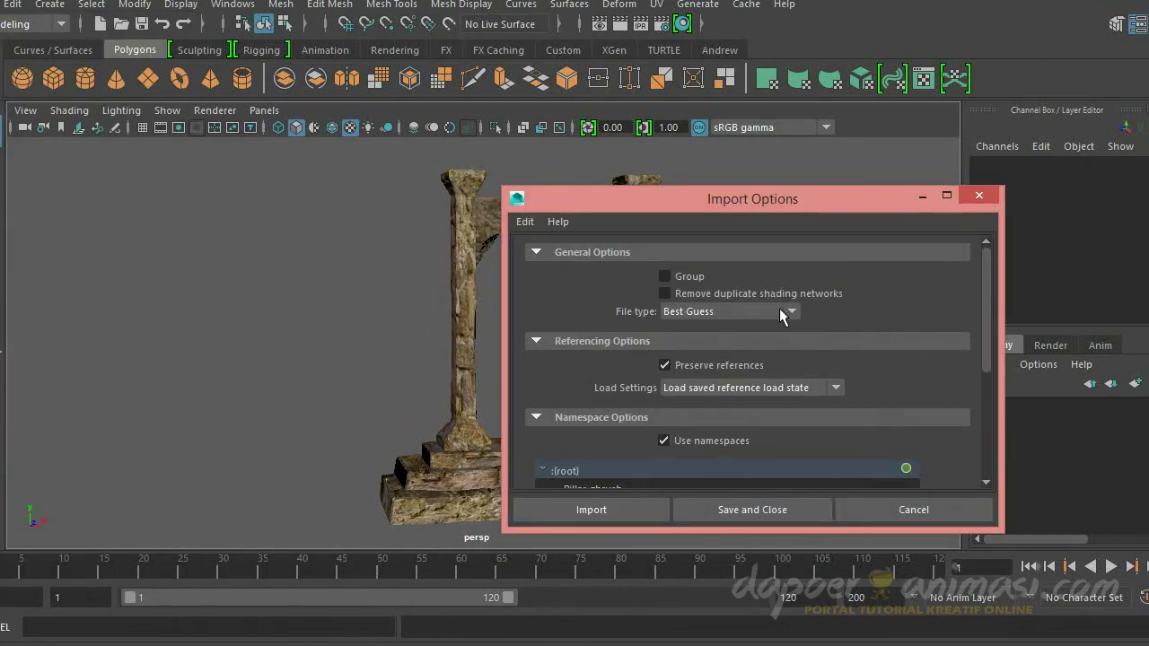
{"action": "left_click", "coordinate": [590, 509]}
{"action": "double_click", "coordinate": [453, 462]}
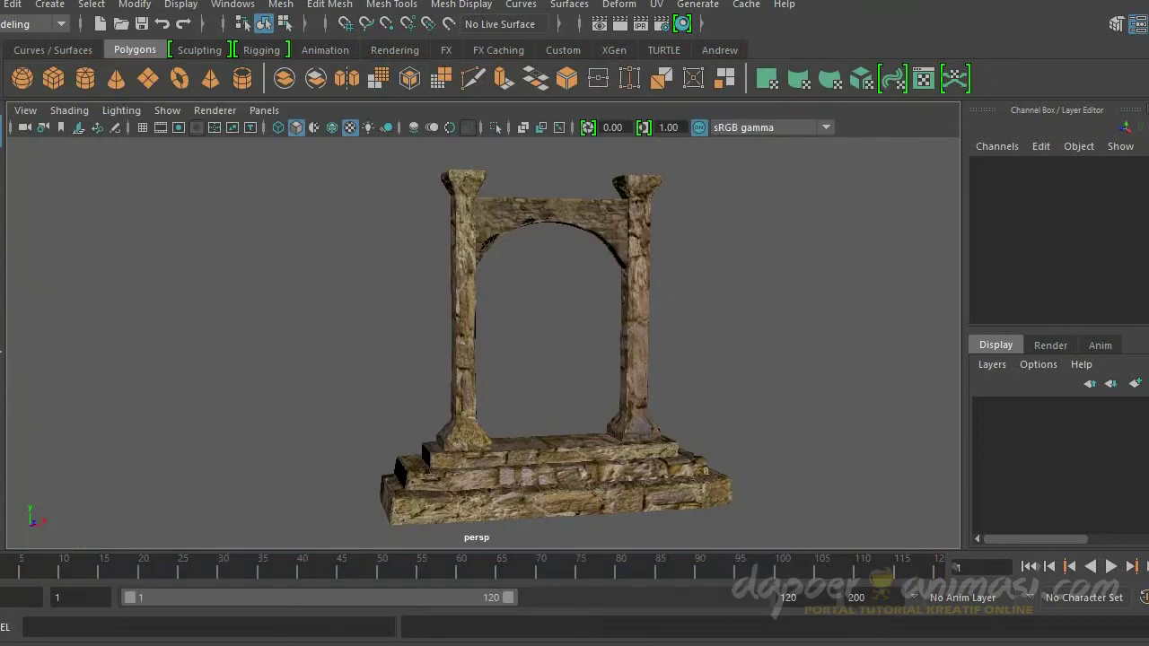
{"action": "left_click", "coordinate": [2, 4]}
{"action": "left_click", "coordinate": [361, 517]}
{"action": "left_click", "coordinate": [520, 337]}
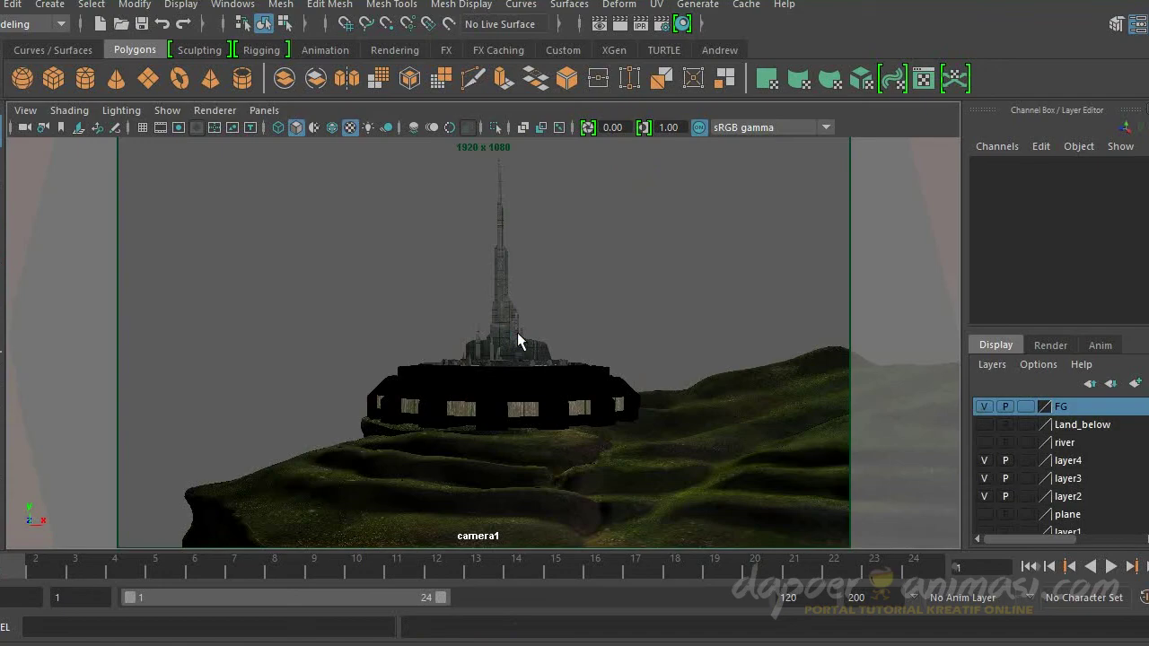
Step: Import Pillar_Only.ma into the landscape scene and select its right pillar
{"action": "left_click", "coordinate": [12, 4]}
{"action": "left_click", "coordinate": [185, 198]}
{"action": "left_click", "coordinate": [590, 510]}
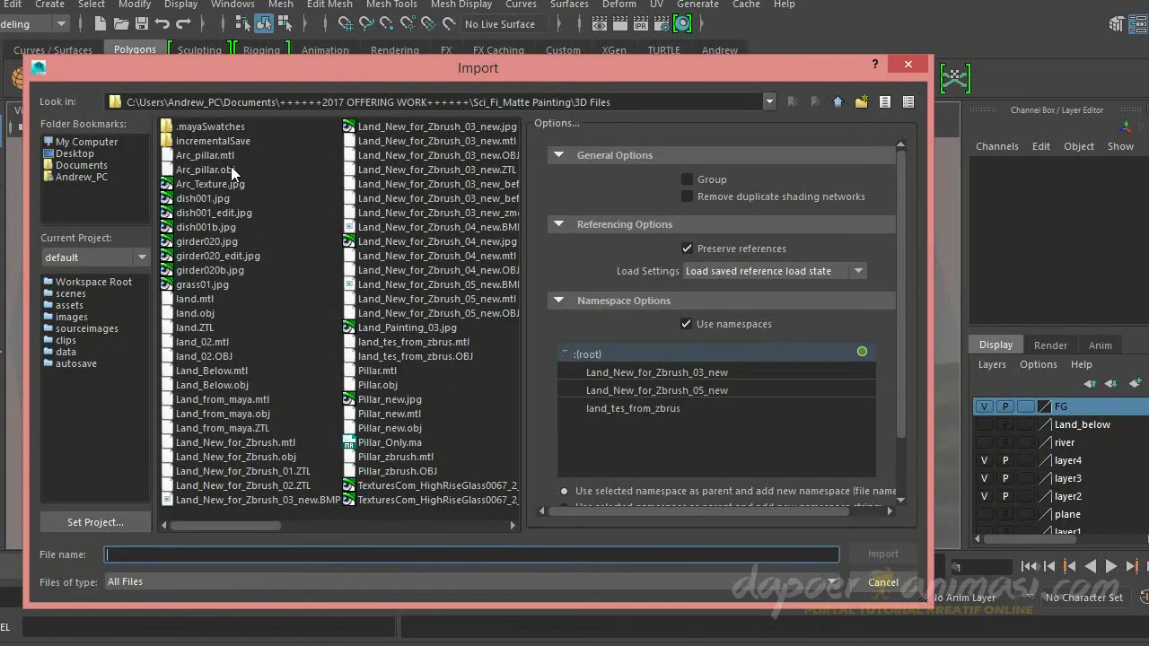
{"action": "left_click", "coordinate": [410, 443]}
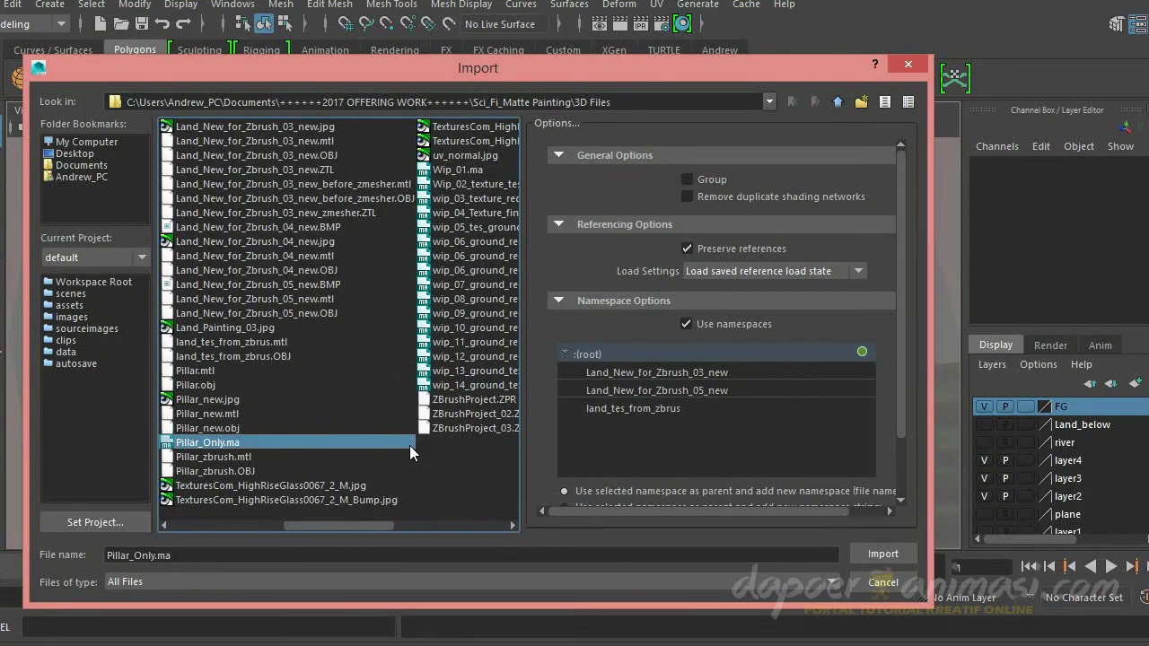
{"action": "key", "text": "Return"}
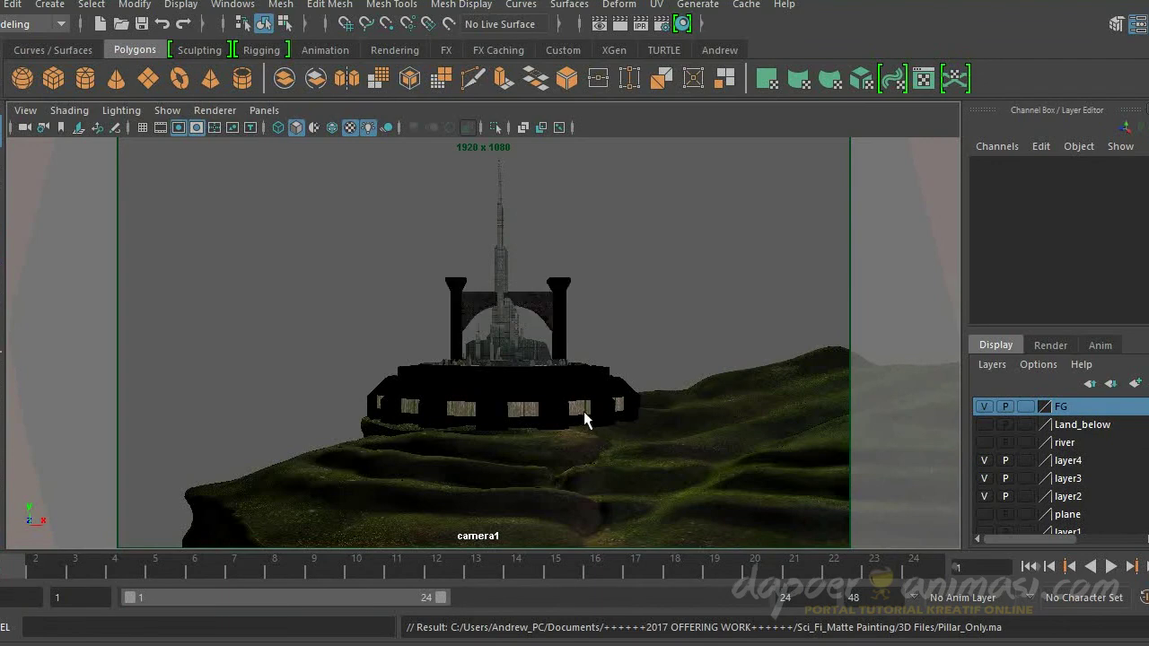
{"action": "left_click", "coordinate": [560, 316]}
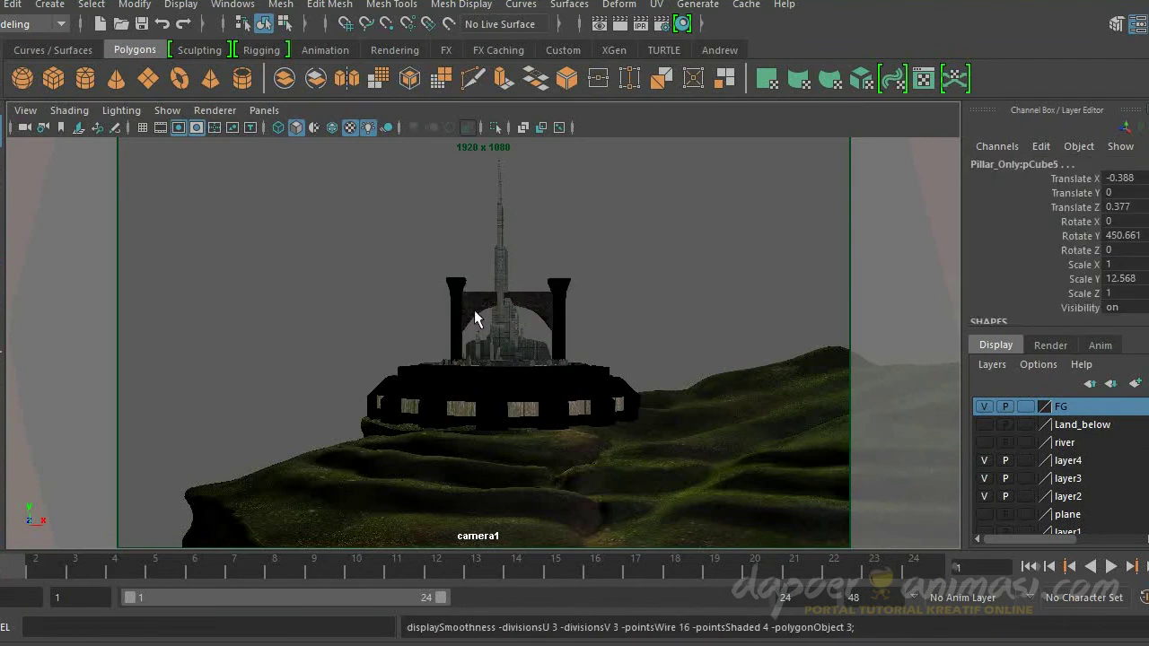
Step: Show the perspective camera view in wireframe, framed on the imported pillar
{"action": "key", "text": "4"}
{"action": "key", "text": "space"}
{"action": "left_click", "coordinate": [743, 337]}
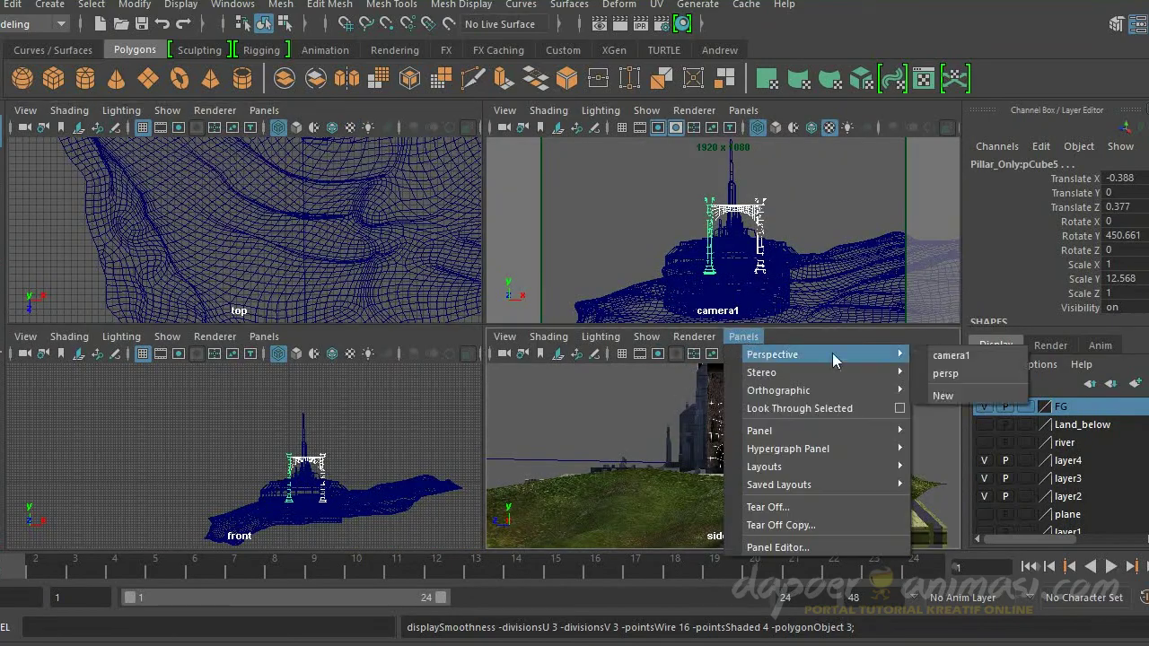
{"action": "left_click", "coordinate": [945, 373]}
{"action": "key", "text": "space"}
{"action": "key", "text": "f"}
{"action": "key", "text": "4"}
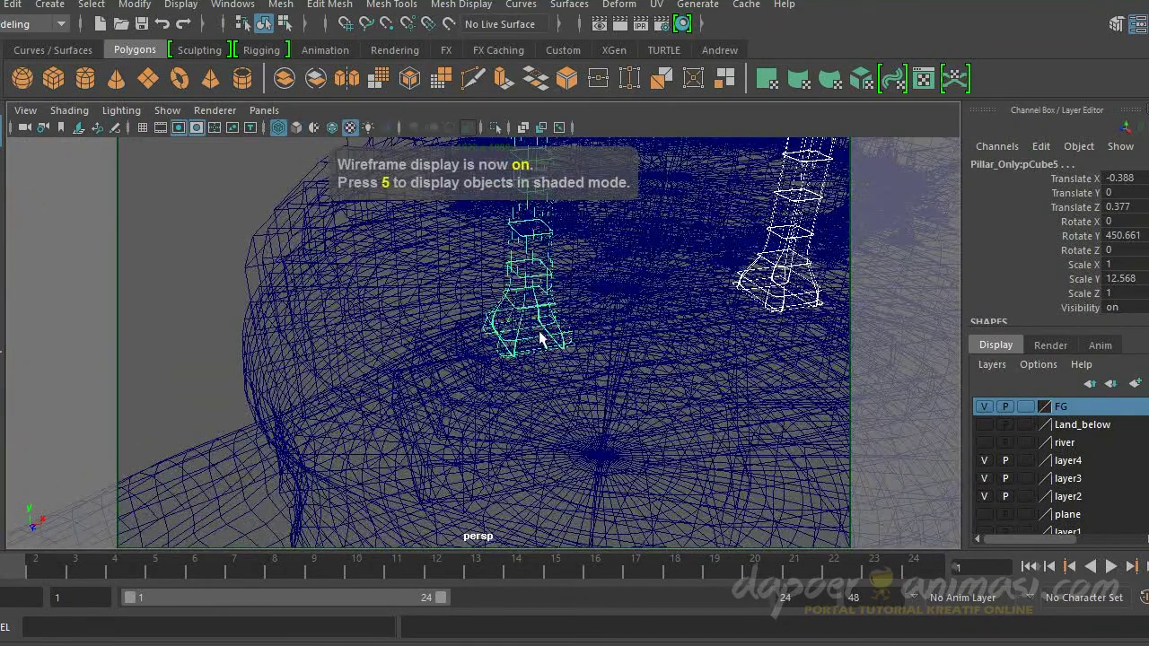
{"action": "left_click_drag", "start_coordinate": [541, 336], "coordinate": [461, 341], "text": "alt"}
Step: Select all the archway parts and group them as 'Pillar'
{"action": "left_click", "coordinate": [413, 302]}
{"action": "left_click", "coordinate": [333, 341], "text": "shift"}
{"action": "left_click", "coordinate": [253, 427], "text": "shift"}
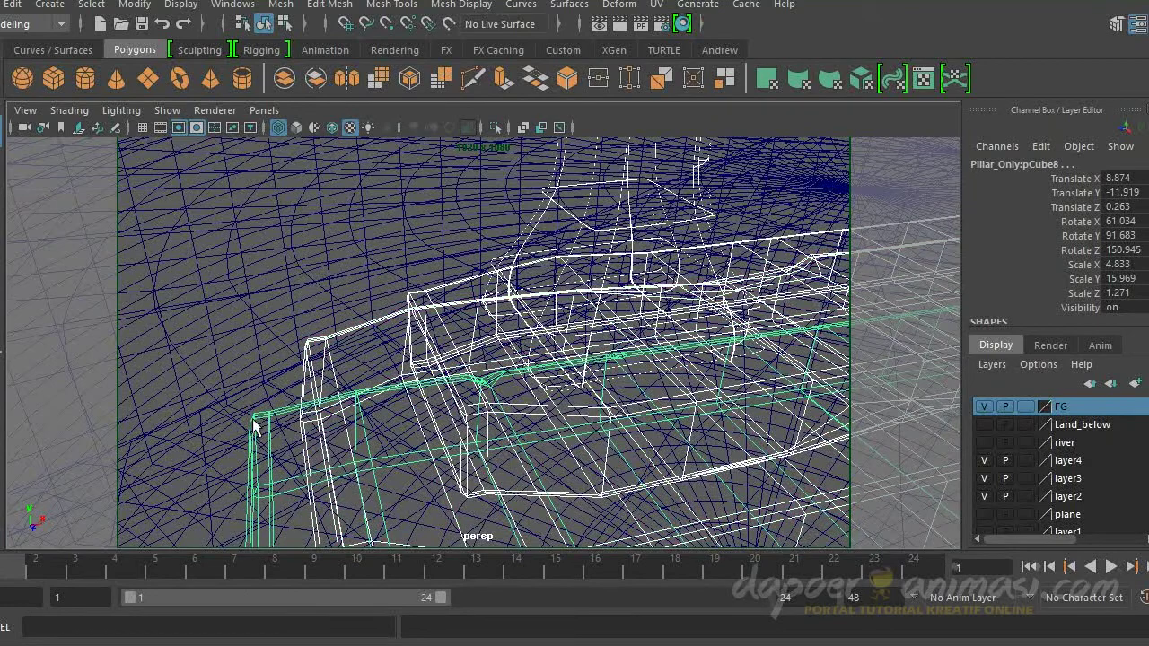
{"action": "scroll", "coordinate": [254, 426], "scroll_direction": "down", "scroll_amount": 5}
{"action": "left_click", "coordinate": [12, 3]}
{"action": "left_click", "coordinate": [45, 398]}
{"action": "type", "text": "Pillar"}
{"action": "key", "text": "Return"}
Step: Set up the camera1 view in shaded mode and frame the Pillar in perspective
{"action": "left_click", "coordinate": [720, 49]}
{"action": "left_click", "coordinate": [199, 83]}
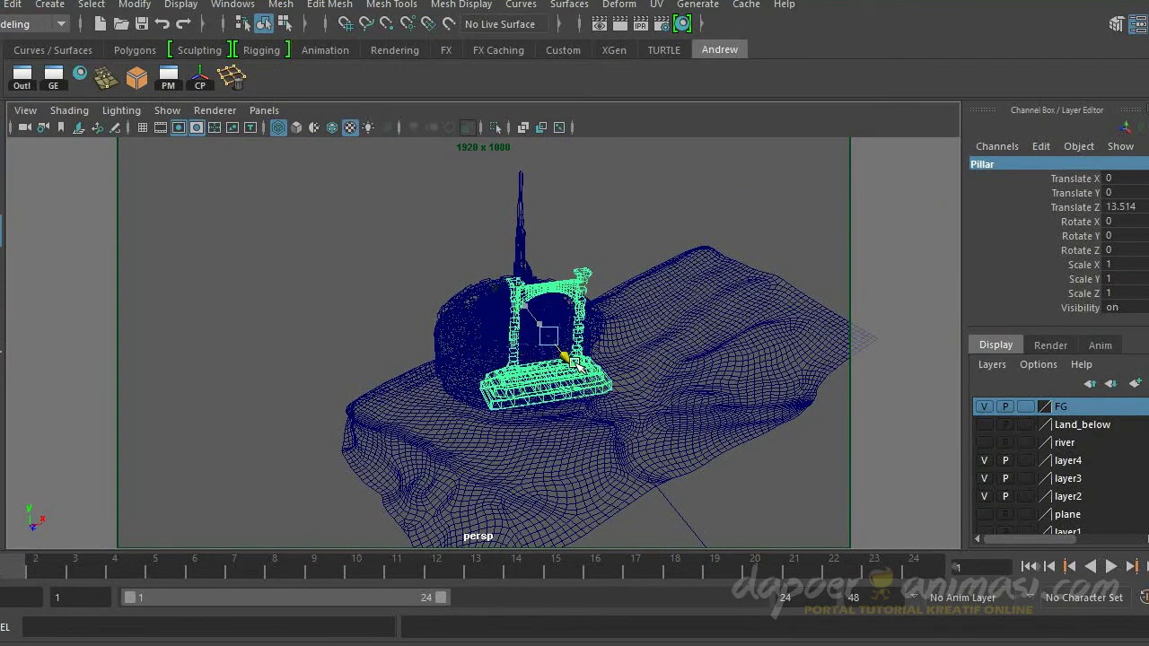
{"action": "key", "text": "4"}
{"action": "key", "text": "5"}
{"action": "key", "text": "5"}
{"action": "key", "text": "space"}
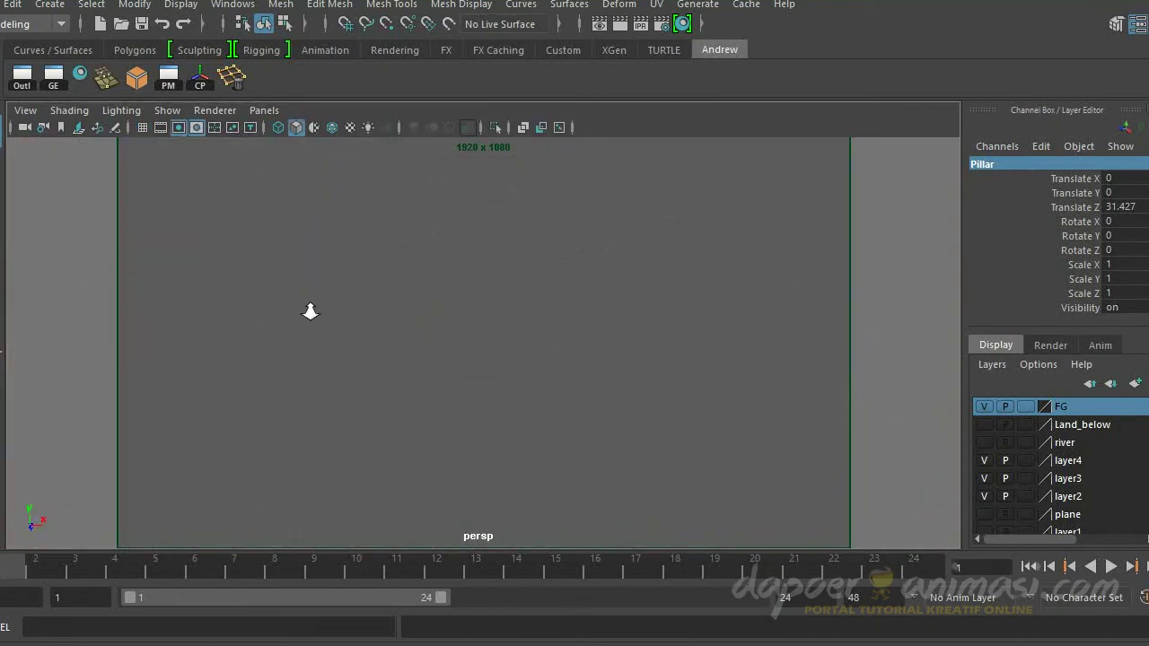
{"action": "key", "text": "ctrl+a"}
{"action": "key", "text": "space"}
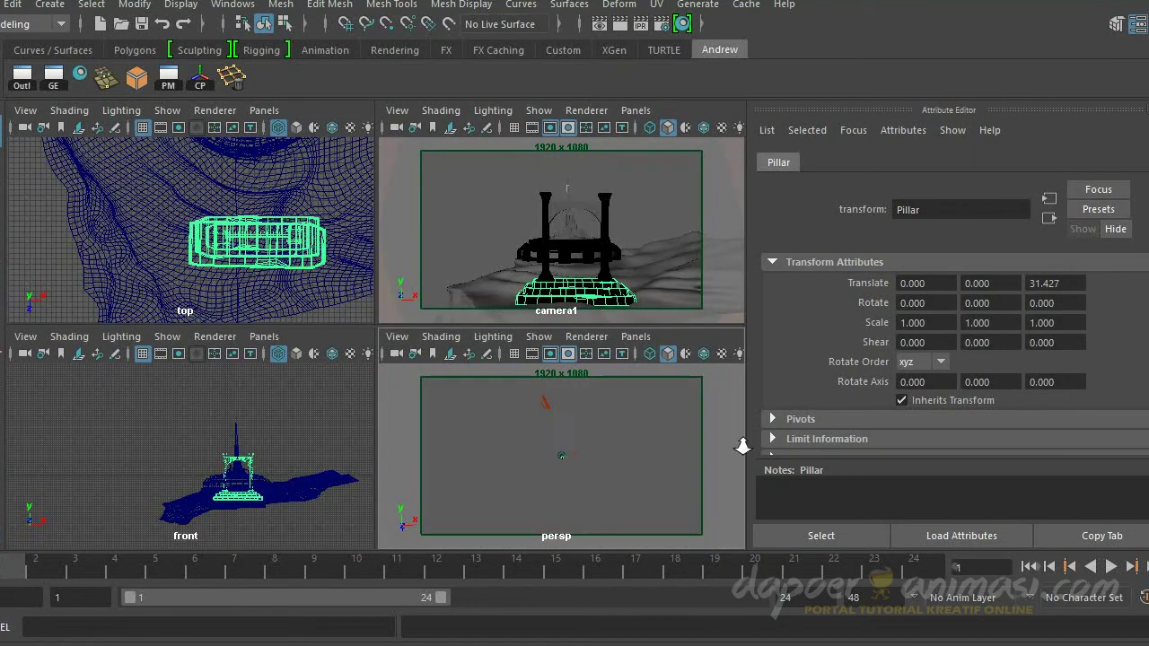
{"action": "key", "text": "f"}
{"action": "key", "text": "space"}
Step: Scale the Pillar to 0.41 and move it along X onto the hill
{"action": "key", "text": "r"}
{"action": "left_click_drag", "start_coordinate": [440, 314], "coordinate": [339, 354]}
{"action": "key", "text": "w"}
{"action": "mouse_move", "coordinate": [471, 298]}
{"action": "left_mouse_down"}
{"action": "mouse_move", "coordinate": [661, 290]}
{"action": "mouse_move", "coordinate": [333, 302]}
{"action": "mouse_move", "coordinate": [377, 367]}
{"action": "mouse_move", "coordinate": [551, 356]}
{"action": "mouse_move", "coordinate": [503, 359]}
{"action": "mouse_move", "coordinate": [467, 386]}
{"action": "left_mouse_up"}
{"action": "left_click", "coordinate": [461, 636]}
Step: Open the concept painting from the 2017 OFFERING WORK folder for reference
{"action": "scroll", "coordinate": [117, 180], "scroll_direction": "up", "scroll_amount": 10}
{"action": "left_click", "coordinate": [141, 108]}
{"action": "double_click", "coordinate": [357, 237]}
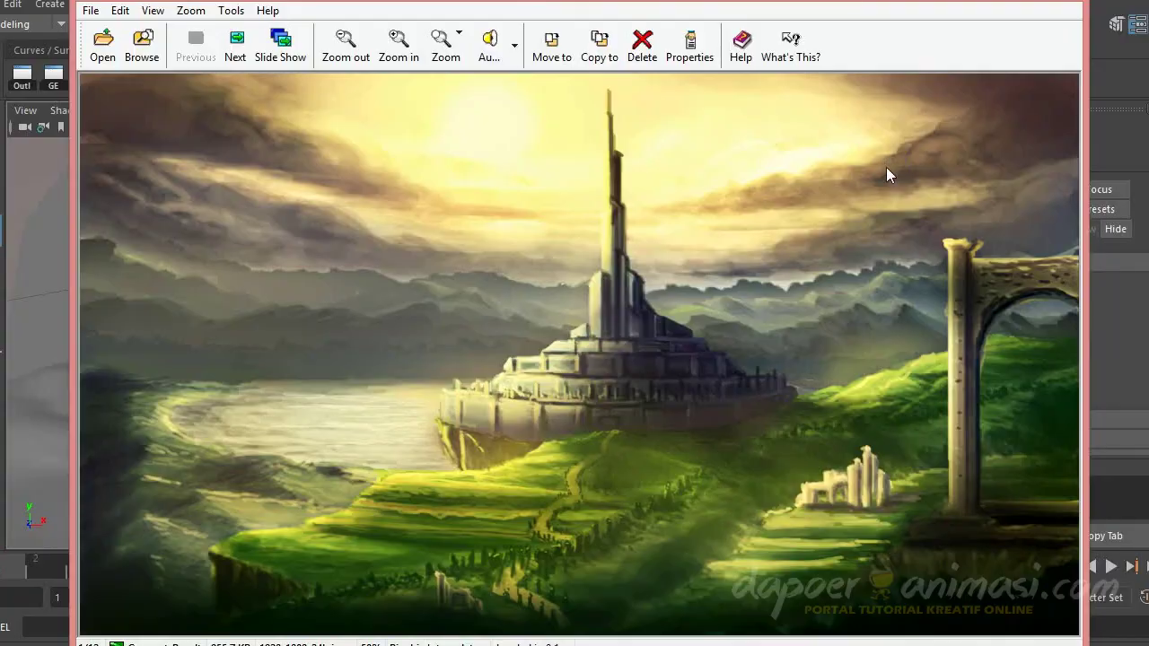
{"action": "key", "text": "alt+Tab"}
Step: Raise the Pillar and move it further right, checking it through camera1
{"action": "left_click_drag", "start_coordinate": [578, 274], "coordinate": [525, 251], "text": "alt"}
{"action": "key", "text": "ctrl+a"}
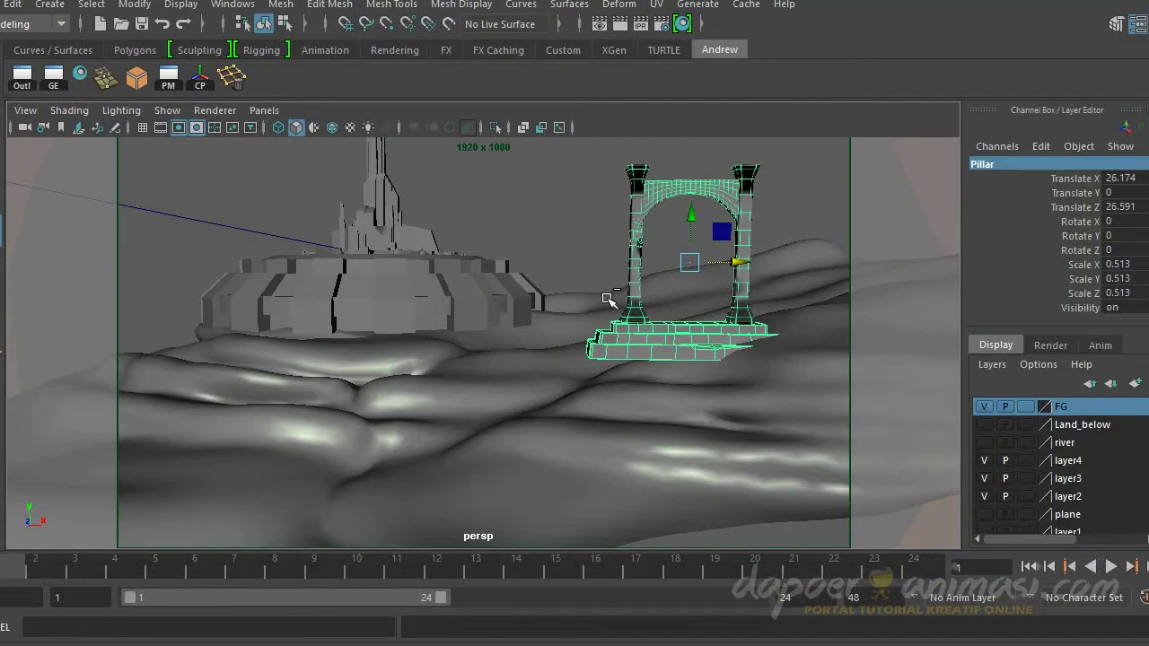
{"action": "key", "text": "w"}
{"action": "mouse_move", "coordinate": [736, 257]}
{"action": "left_mouse_down"}
{"action": "mouse_move", "coordinate": [795, 305]}
{"action": "mouse_move", "coordinate": [704, 332]}
{"action": "mouse_move", "coordinate": [718, 301]}
{"action": "mouse_move", "coordinate": [511, 233]}
{"action": "left_mouse_up"}
{"action": "left_click_drag", "start_coordinate": [608, 232], "coordinate": [628, 235]}
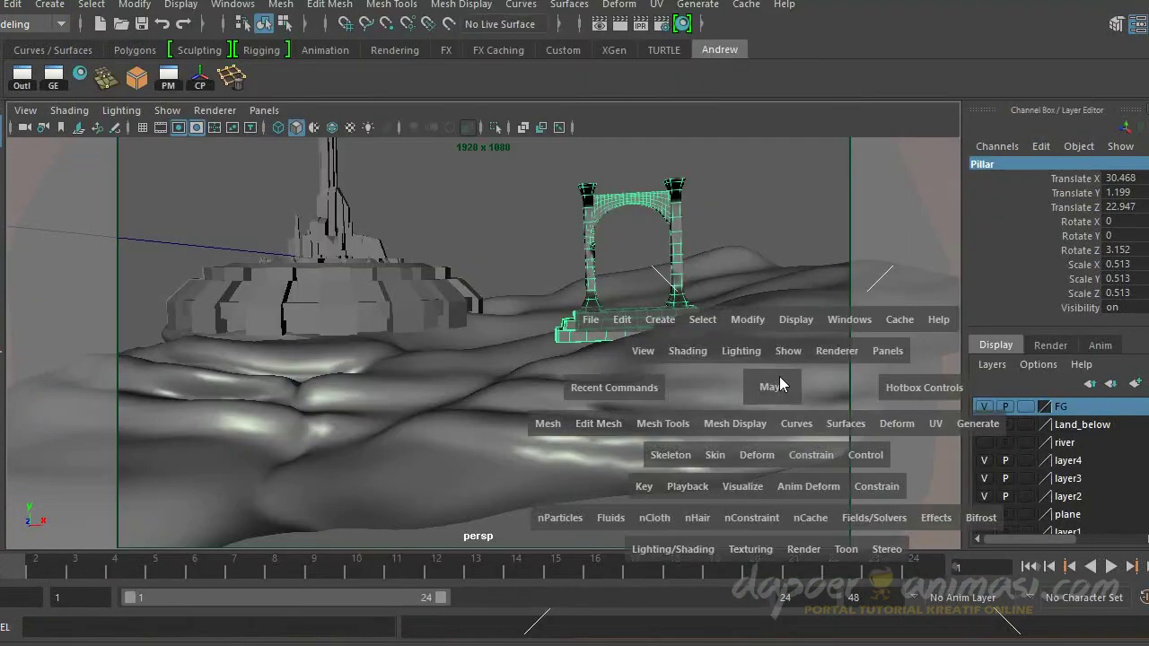
{"action": "mouse_move", "coordinate": [774, 380]}
{"action": "left_mouse_down"}
{"action": "mouse_move", "coordinate": [839, 306]}
{"action": "mouse_move", "coordinate": [793, 347]}
{"action": "mouse_move", "coordinate": [799, 359]}
{"action": "left_mouse_up"}
{"action": "key", "text": "r"}
{"action": "key", "text": "e"}
Step: Place the Pillar at the right of the camera1 shot, rotated -16.287 on Y
{"action": "key", "text": "alt+Tab"}
{"action": "key", "text": "alt+Tab"}
{"action": "key", "text": "w"}
{"action": "key", "text": "space"}
{"action": "mouse_move", "coordinate": [861, 440]}
{"action": "left_mouse_down"}
{"action": "mouse_move", "coordinate": [852, 414]}
{"action": "mouse_move", "coordinate": [835, 408]}
{"action": "mouse_move", "coordinate": [847, 421]}
{"action": "left_mouse_up"}
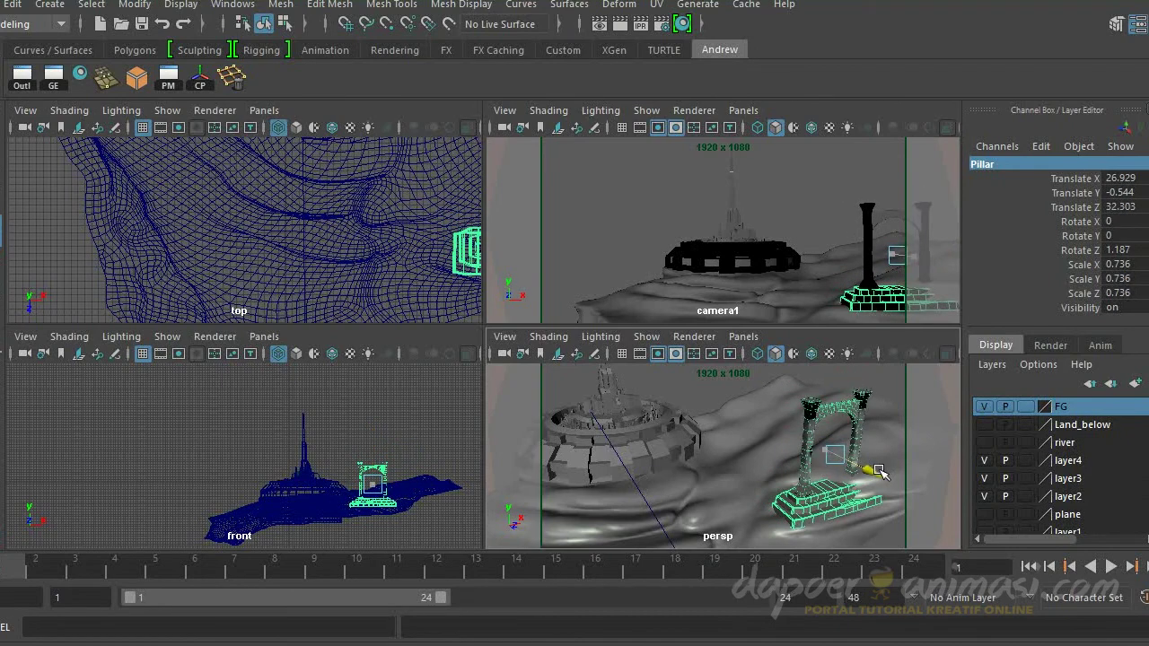
{"action": "key", "text": "space"}
{"action": "key", "text": "alt+Tab"}
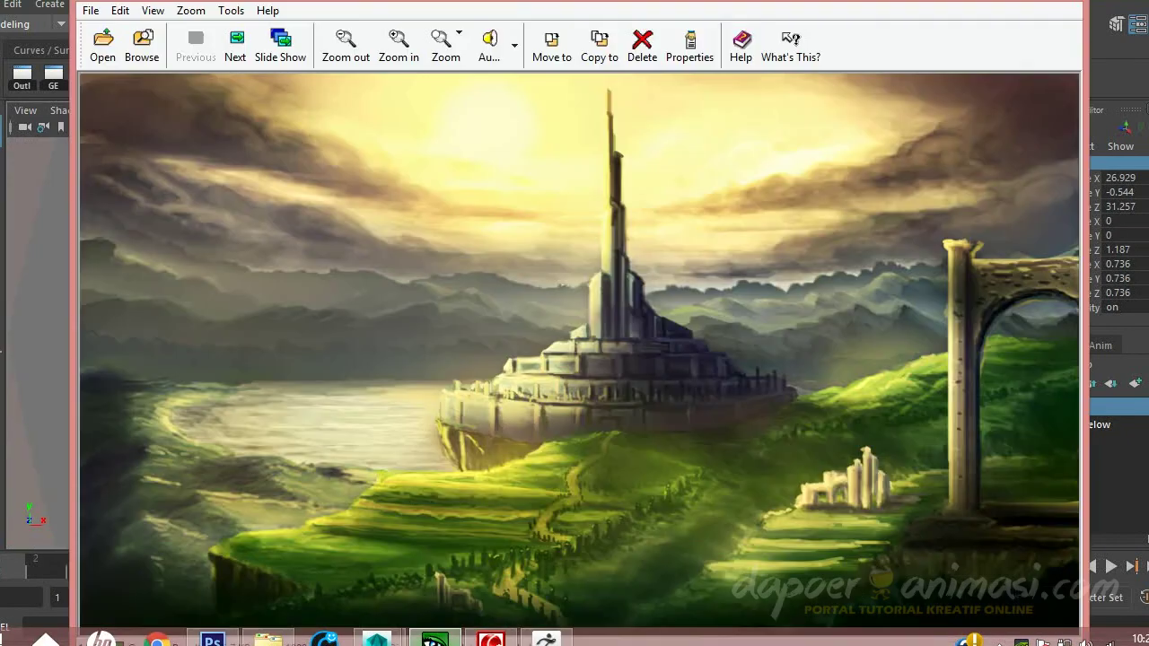
{"action": "key", "text": "alt+Tab"}
{"action": "key", "text": "e"}
{"action": "mouse_move", "coordinate": [830, 395]}
{"action": "left_mouse_down"}
{"action": "mouse_move", "coordinate": [815, 397]}
{"action": "mouse_move", "coordinate": [868, 397]}
{"action": "left_mouse_up"}
Step: Turn on textured display and toggle the Land_below background hills' visibility
{"action": "key", "text": "alt+Tab"}
{"action": "key", "text": "alt+Tab"}
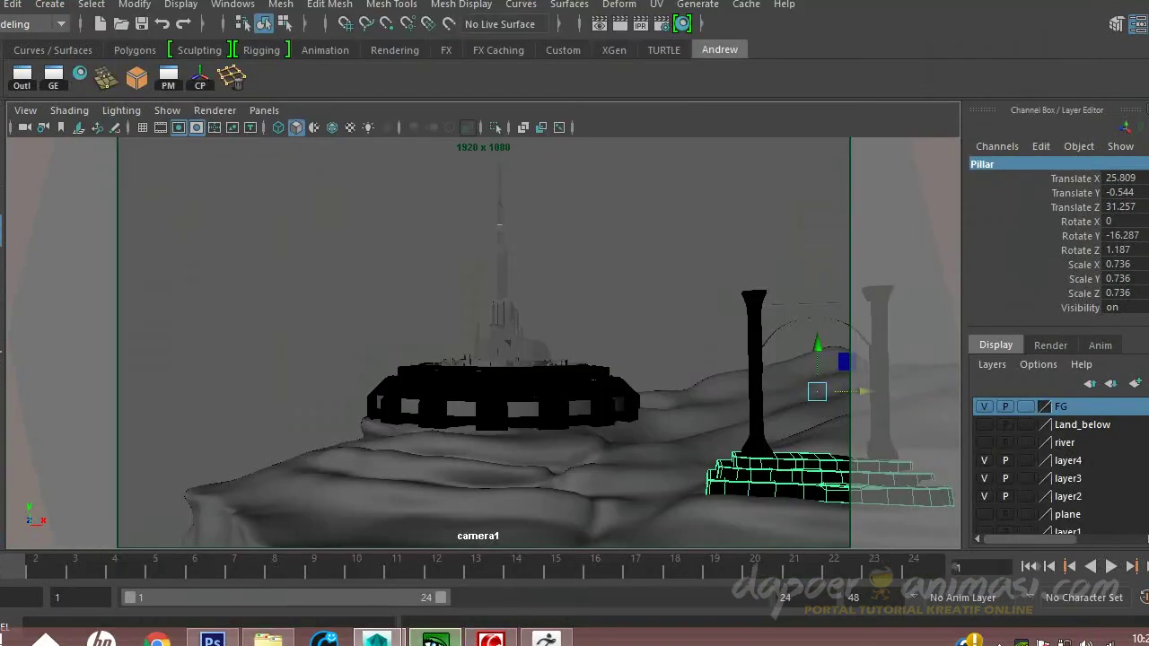
{"action": "key", "text": "6"}
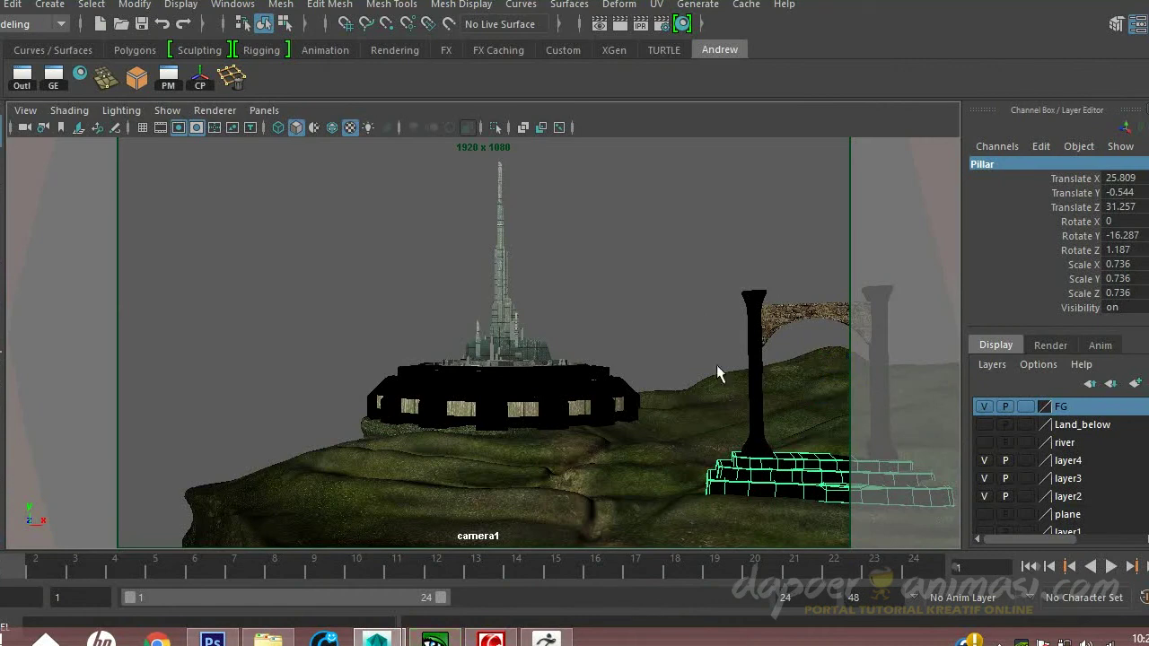
{"action": "left_click", "coordinate": [703, 318]}
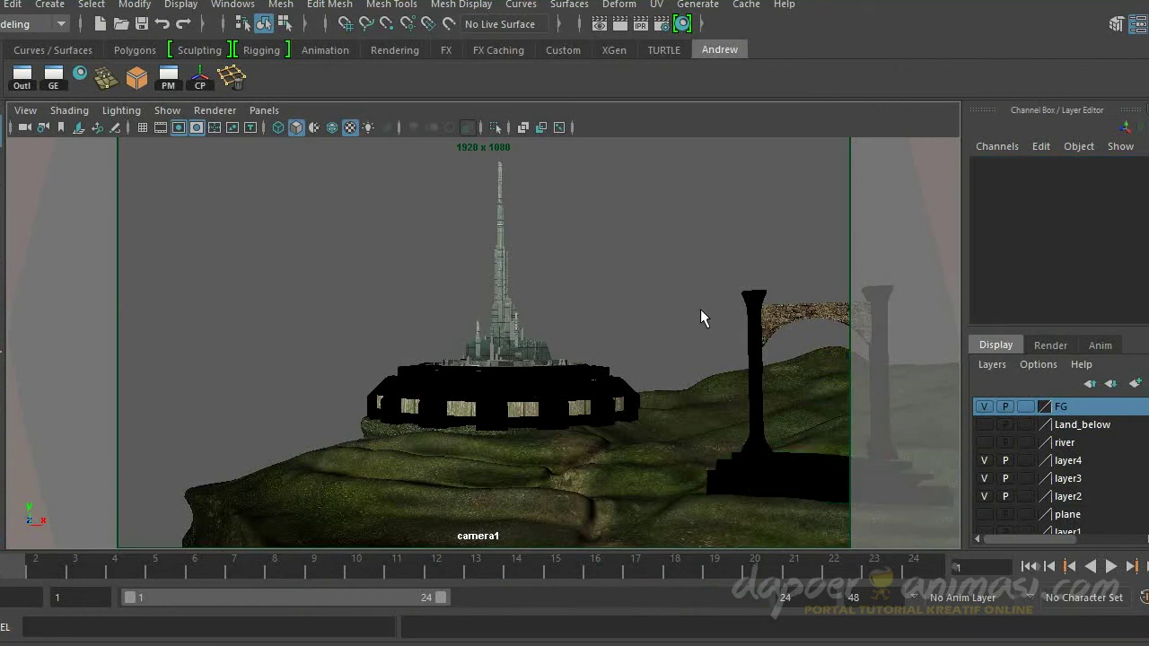
{"action": "left_click", "coordinate": [986, 426]}
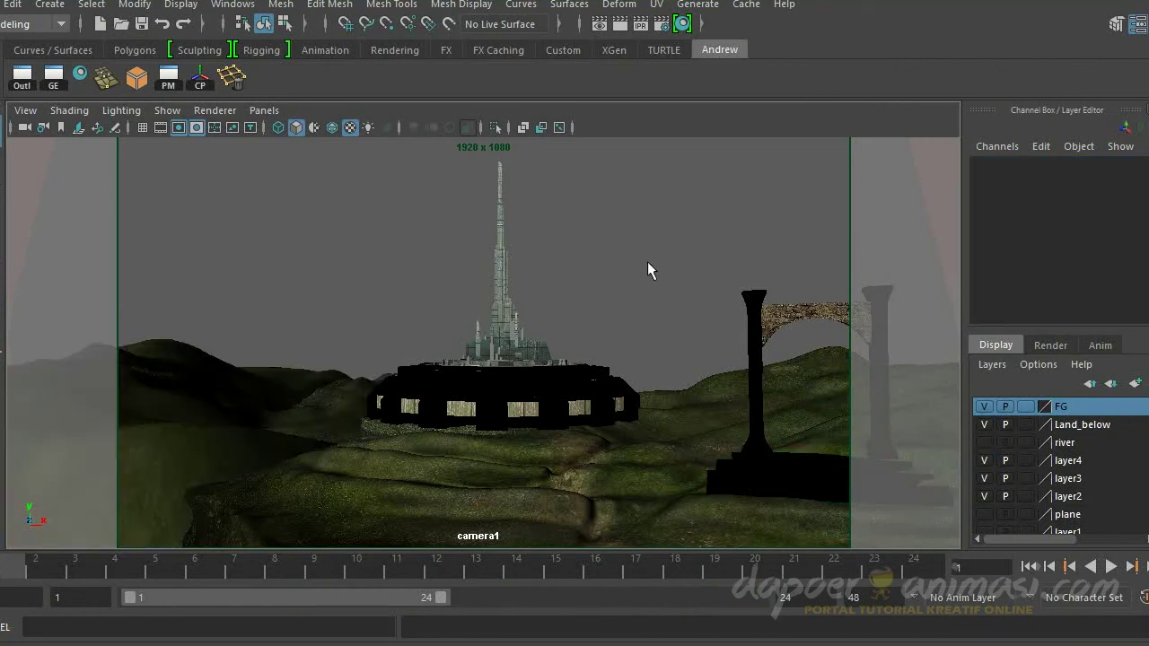
{"action": "left_click", "coordinate": [983, 424]}
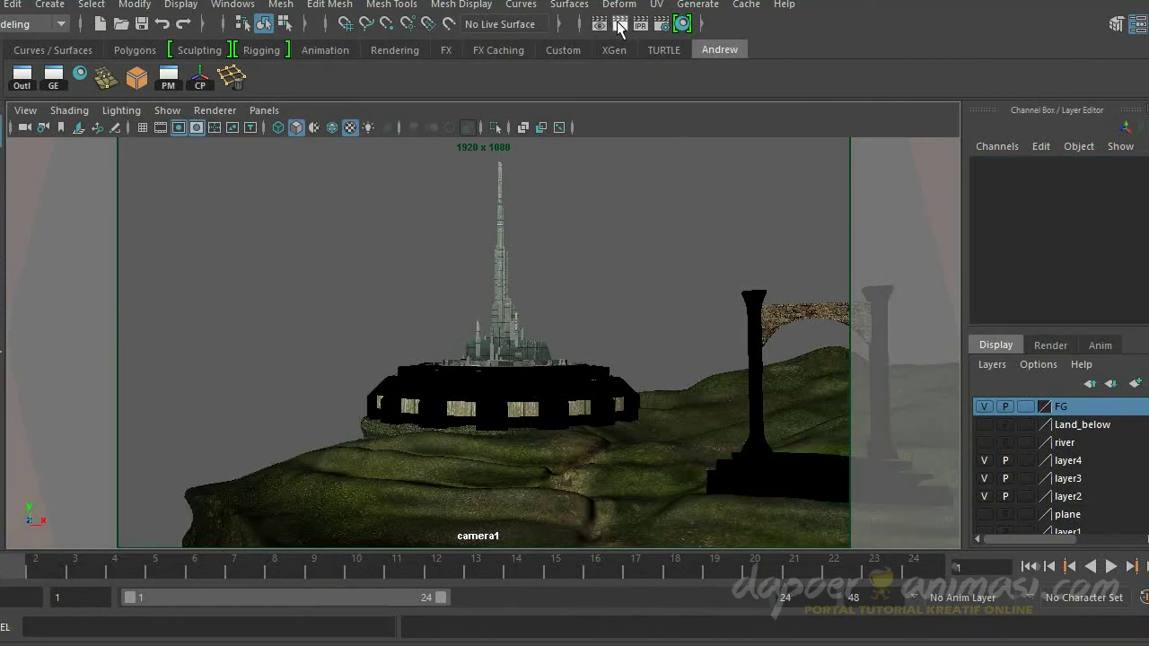
Step: Check the 960 x 540 render settings and test-render camera1 with mental ray
{"action": "left_click", "coordinate": [618, 24]}
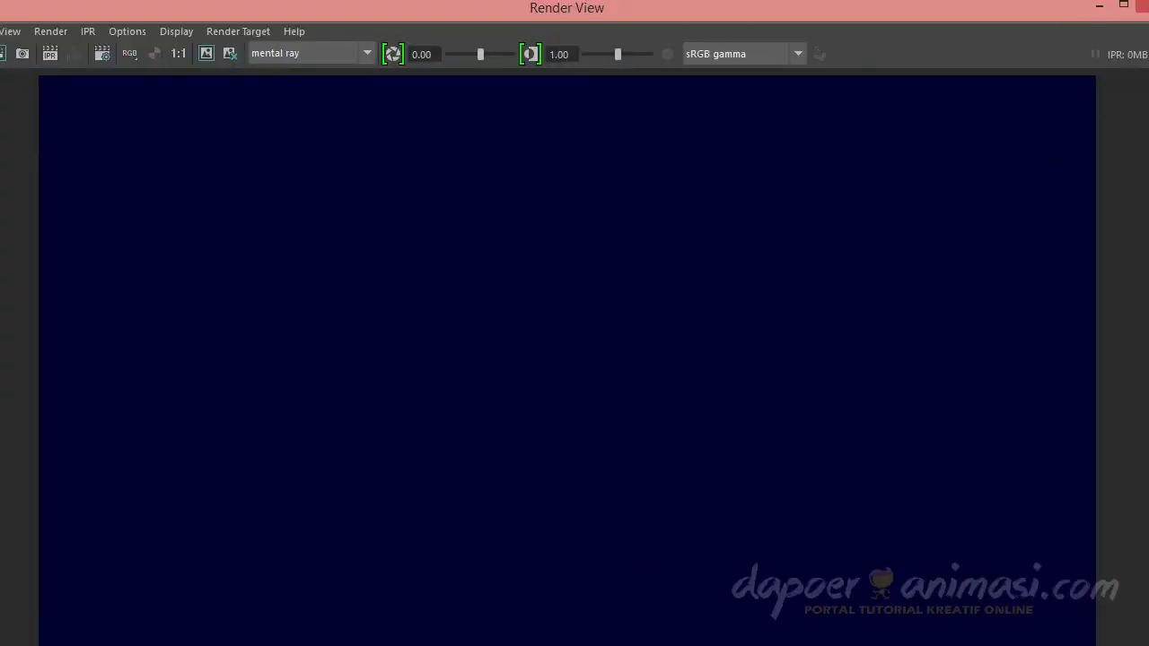
{"action": "left_click", "coordinate": [377, 635]}
{"action": "left_click", "coordinate": [662, 25]}
{"action": "scroll", "coordinate": [278, 471], "scroll_direction": "down", "scroll_amount": 5}
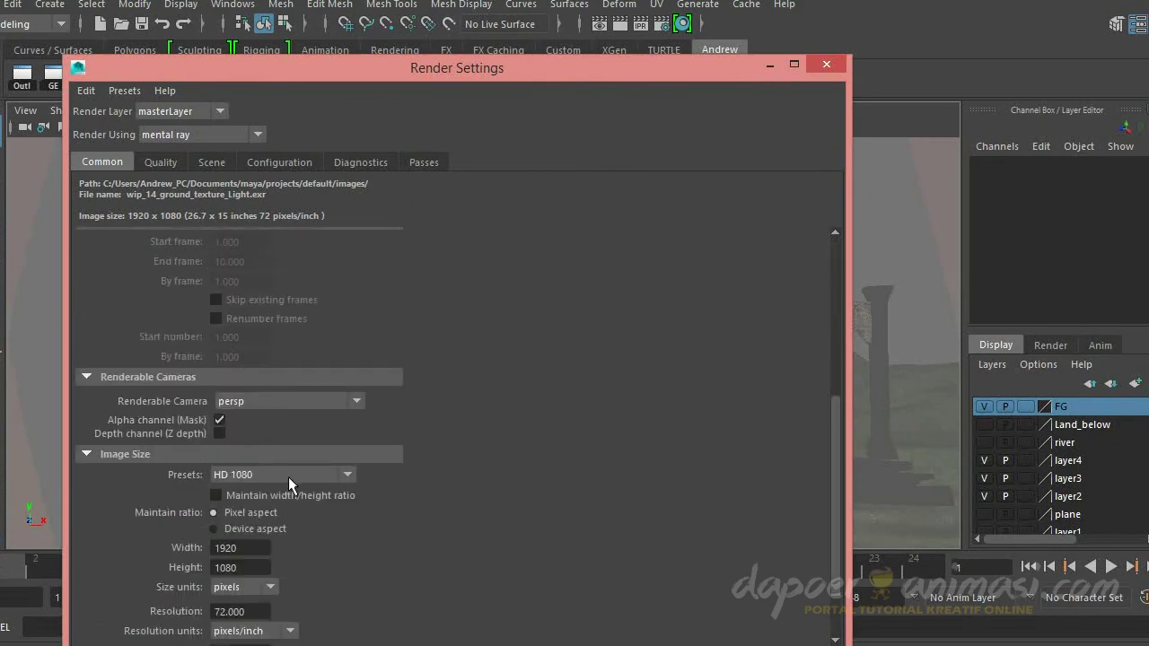
{"action": "left_click", "coordinate": [826, 64]}
{"action": "left_click", "coordinate": [618, 24]}
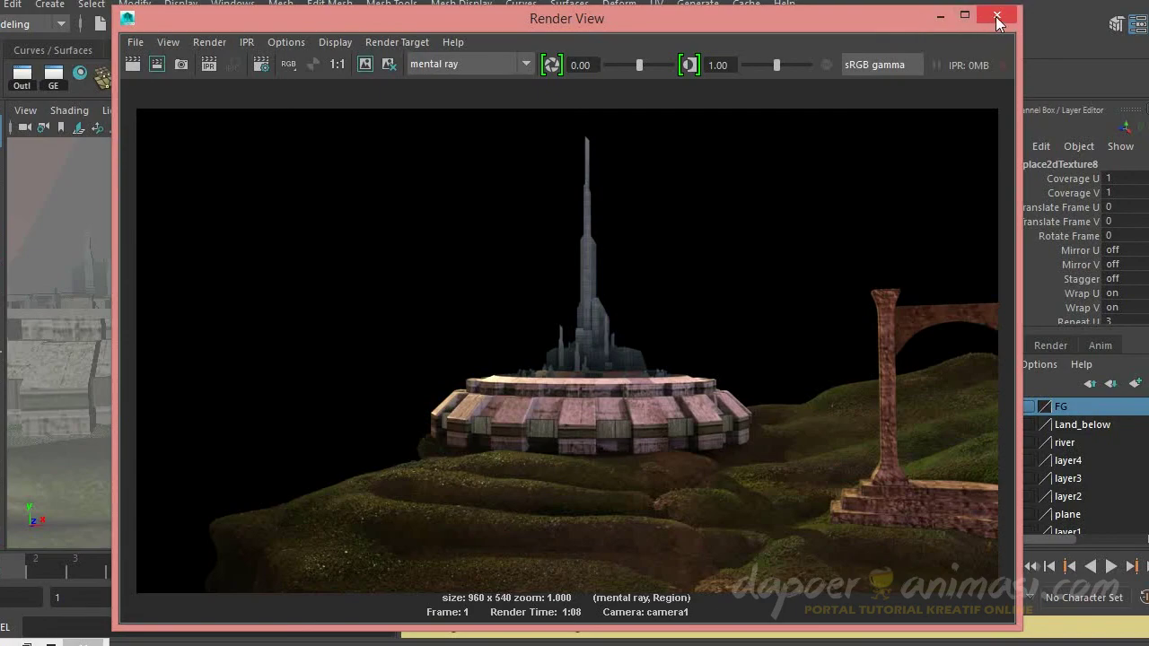
{"action": "left_click", "coordinate": [1007, 29]}
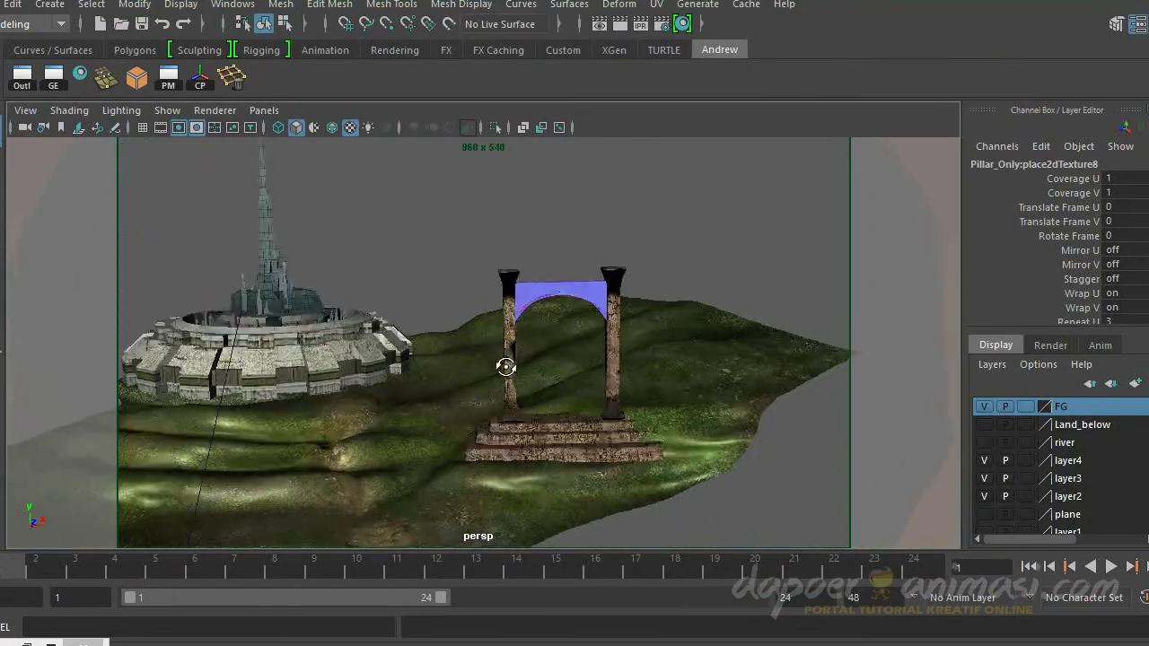
Step: Duplicate the arch with Ctrl+D and move the copy left of the original
{"action": "left_click_drag", "start_coordinate": [506, 349], "coordinate": [536, 293], "text": "alt"}
{"action": "left_click", "coordinate": [571, 305]}
{"action": "left_click", "coordinate": [719, 399], "text": "shift"}
{"action": "key", "text": "ctrl+d"}
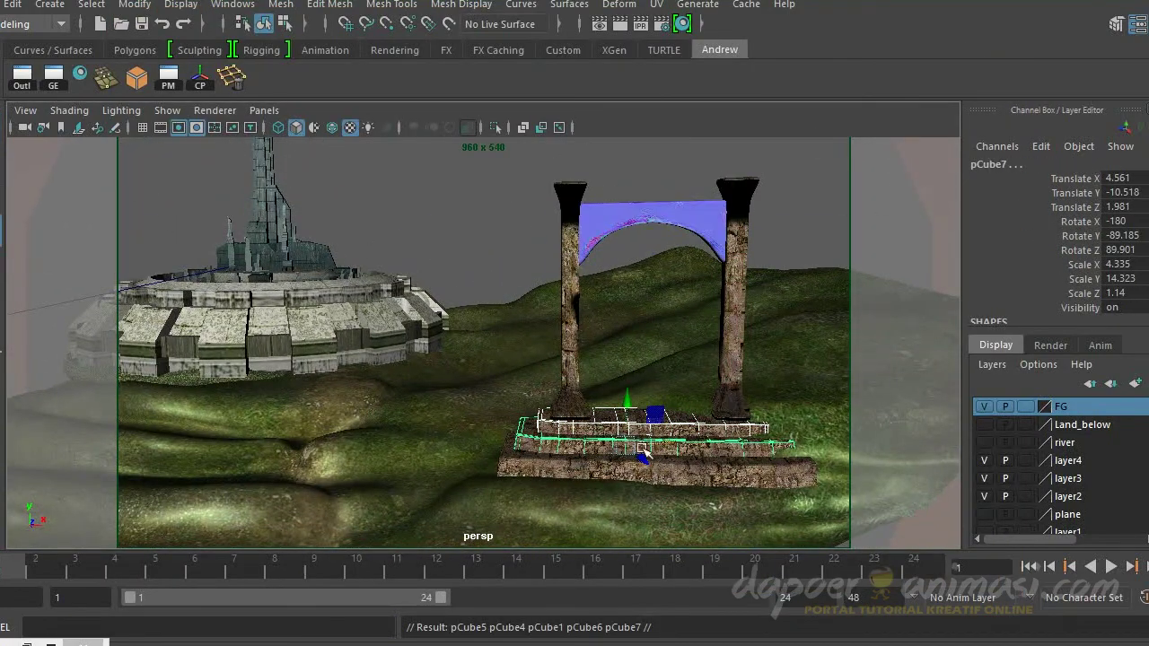
{"action": "left_click_drag", "start_coordinate": [658, 453], "coordinate": [372, 482]}
{"action": "key", "text": "ctrl+z"}
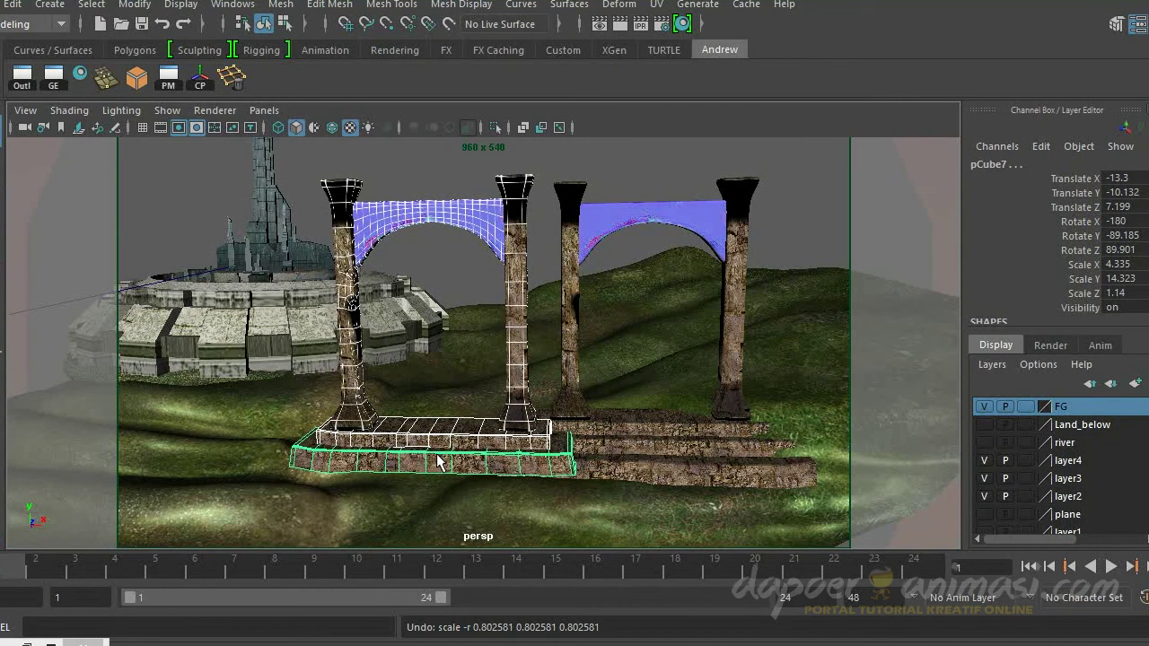
{"action": "key", "text": "Up"}
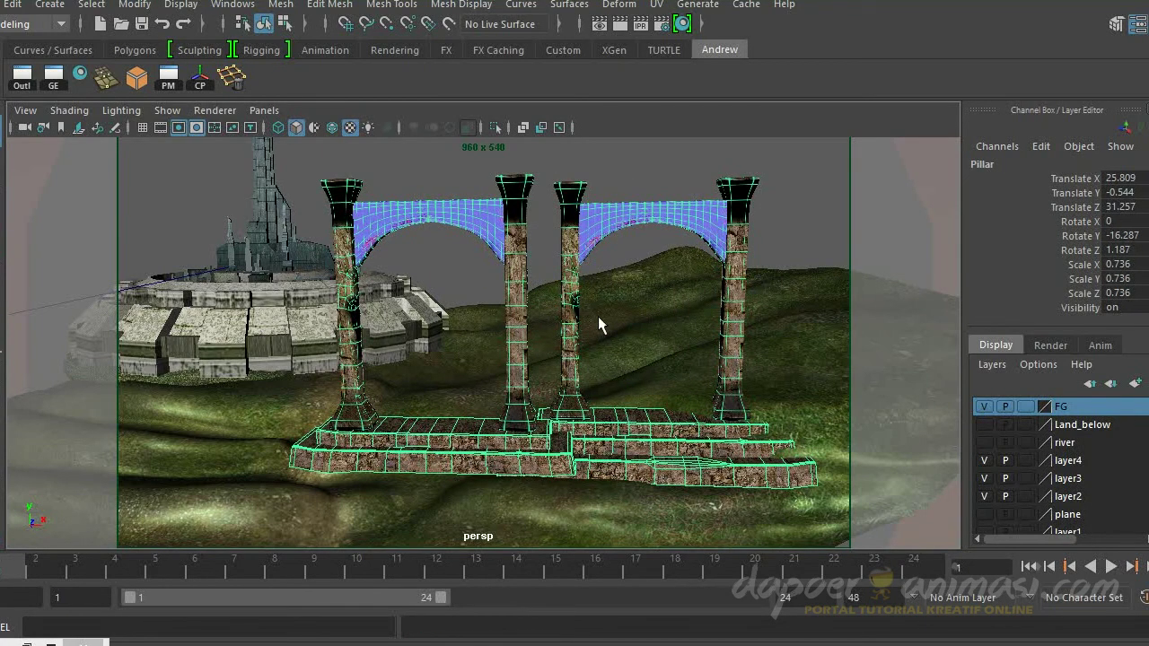
Step: Select the left arch's pillars, base and parts and group them as group7
{"action": "left_click", "coordinate": [525, 287]}
{"action": "left_click", "coordinate": [386, 224], "text": "shift"}
{"action": "left_click", "coordinate": [346, 296], "text": "shift"}
{"action": "left_click", "coordinate": [449, 440], "text": "shift"}
{"action": "left_click", "coordinate": [13, 4]}
{"action": "left_click", "coordinate": [93, 349]}
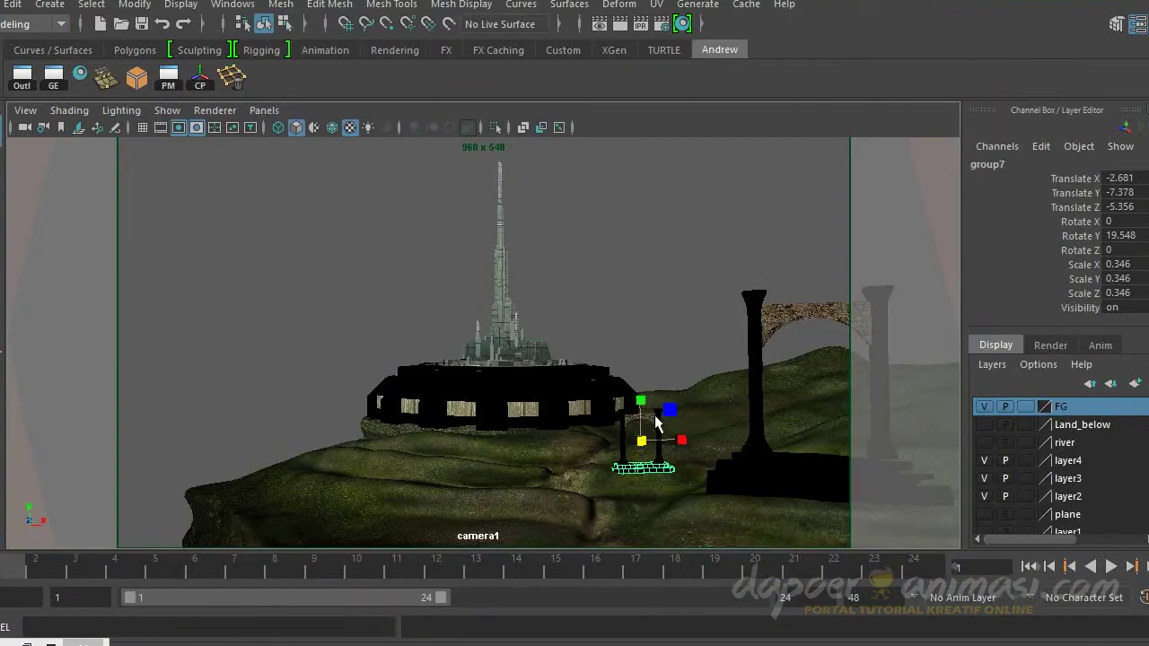
Step: Position the small group7 gate below the tower in camera1 and narrow it along X
{"action": "left_click", "coordinate": [656, 426]}
{"action": "left_click", "coordinate": [628, 422]}
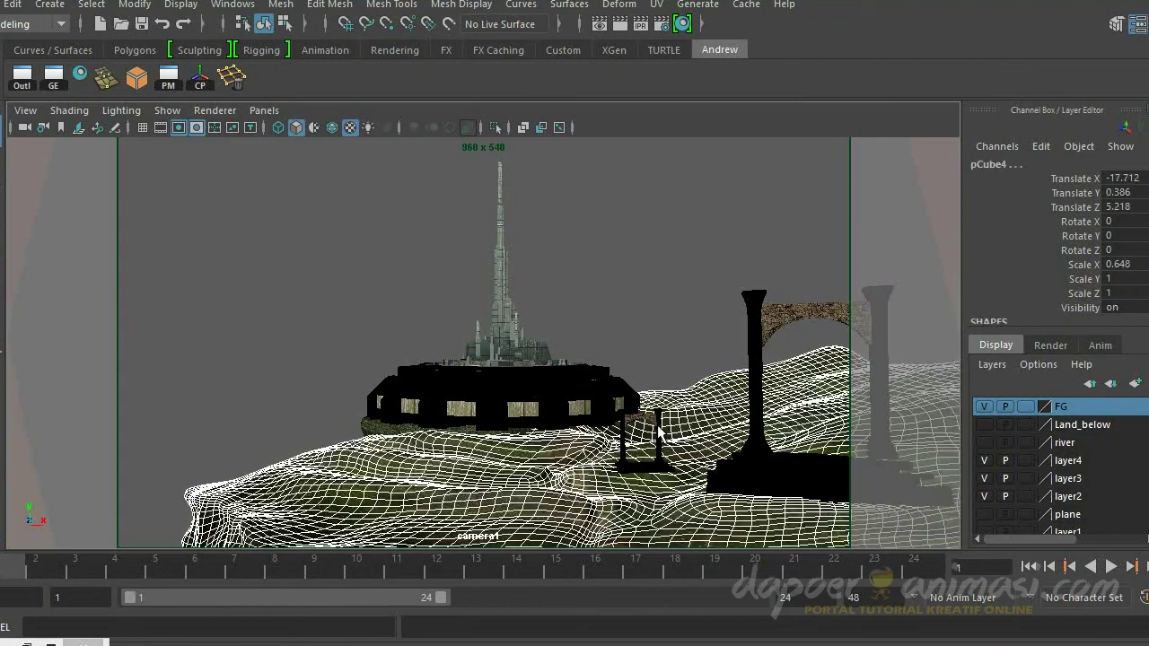
{"action": "key", "text": "space"}
{"action": "left_click", "coordinate": [714, 467]}
{"action": "key", "text": "space"}
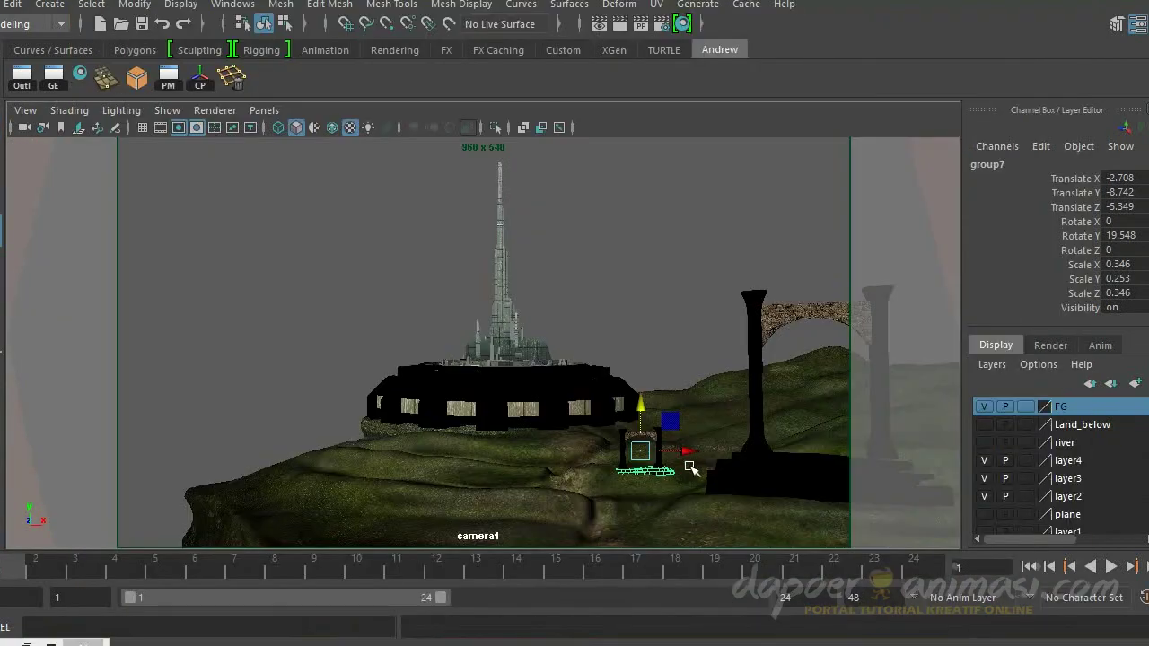
{"action": "left_click_drag", "start_coordinate": [673, 461], "coordinate": [686, 463]}
{"action": "key", "text": "f"}
{"action": "key", "text": "r"}
{"action": "mouse_move", "coordinate": [475, 361]}
{"action": "left_mouse_down"}
{"action": "mouse_move", "coordinate": [445, 365]}
{"action": "mouse_move", "coordinate": [488, 364]}
{"action": "left_mouse_up"}
Step: Move the gate's right pillar beside the arch and widen the base plank
{"action": "key", "text": "w"}
{"action": "left_click", "coordinate": [368, 364]}
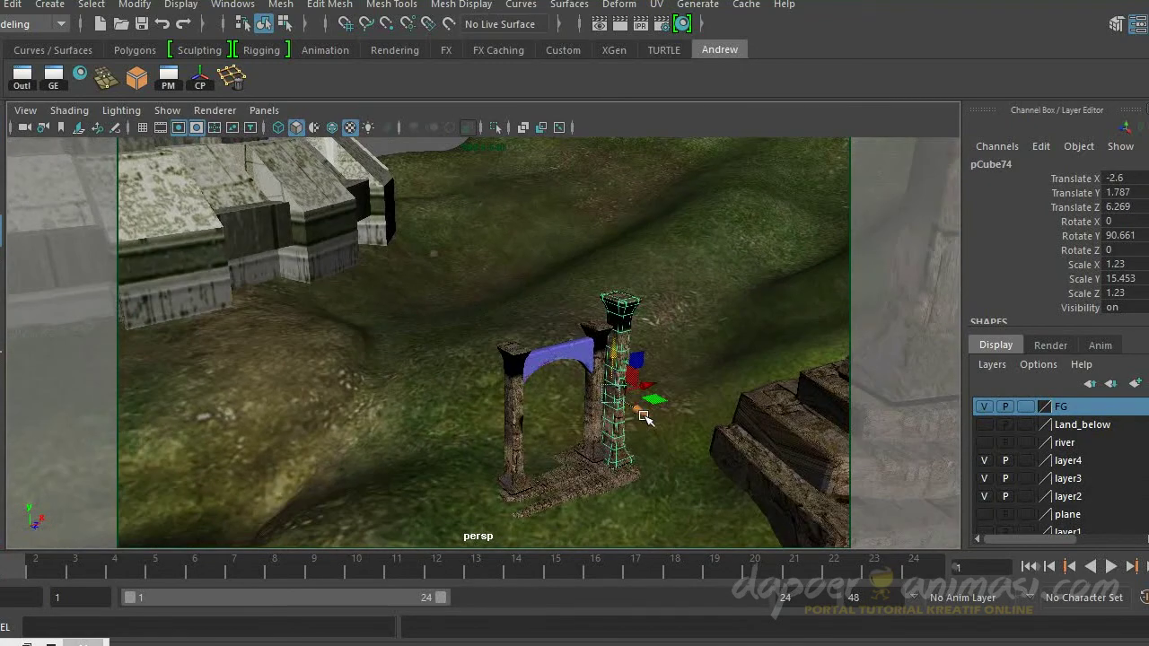
{"action": "left_click_drag", "start_coordinate": [478, 312], "coordinate": [631, 403]}
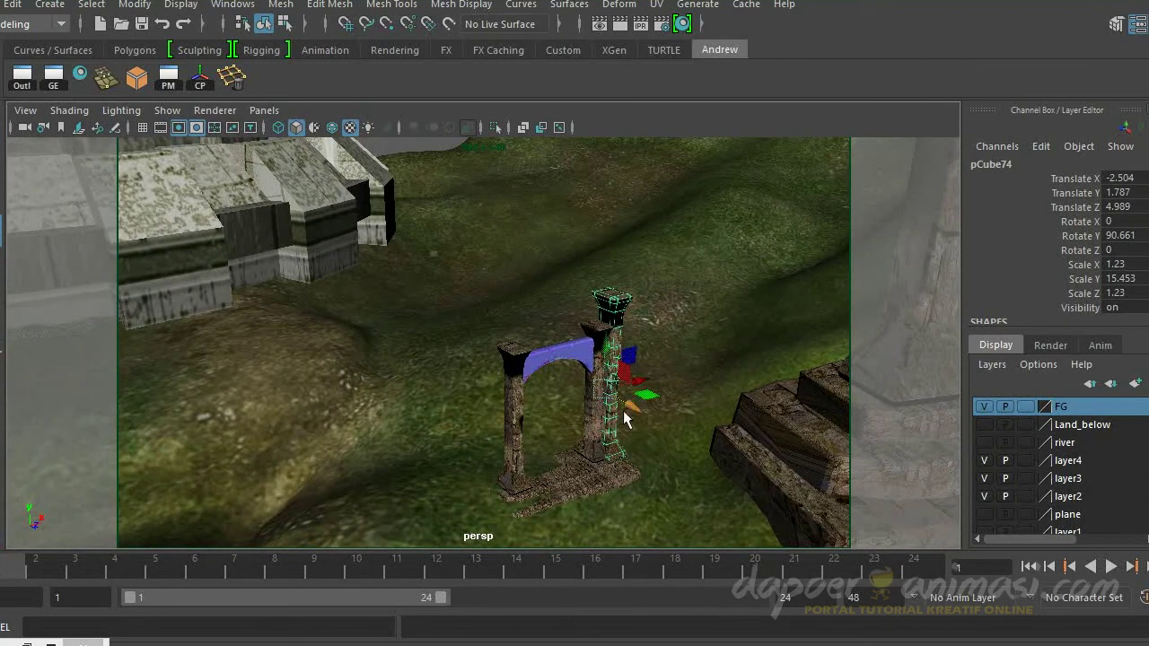
{"action": "key", "text": "r"}
{"action": "mouse_move", "coordinate": [592, 496]}
{"action": "left_mouse_down"}
{"action": "mouse_move", "coordinate": [592, 519]}
{"action": "mouse_move", "coordinate": [485, 428]}
{"action": "left_mouse_up"}
Step: Compare with the concept painting and reposition the arch top and left pillar
{"action": "left_click", "coordinate": [433, 639]}
{"action": "left_click", "coordinate": [433, 639]}
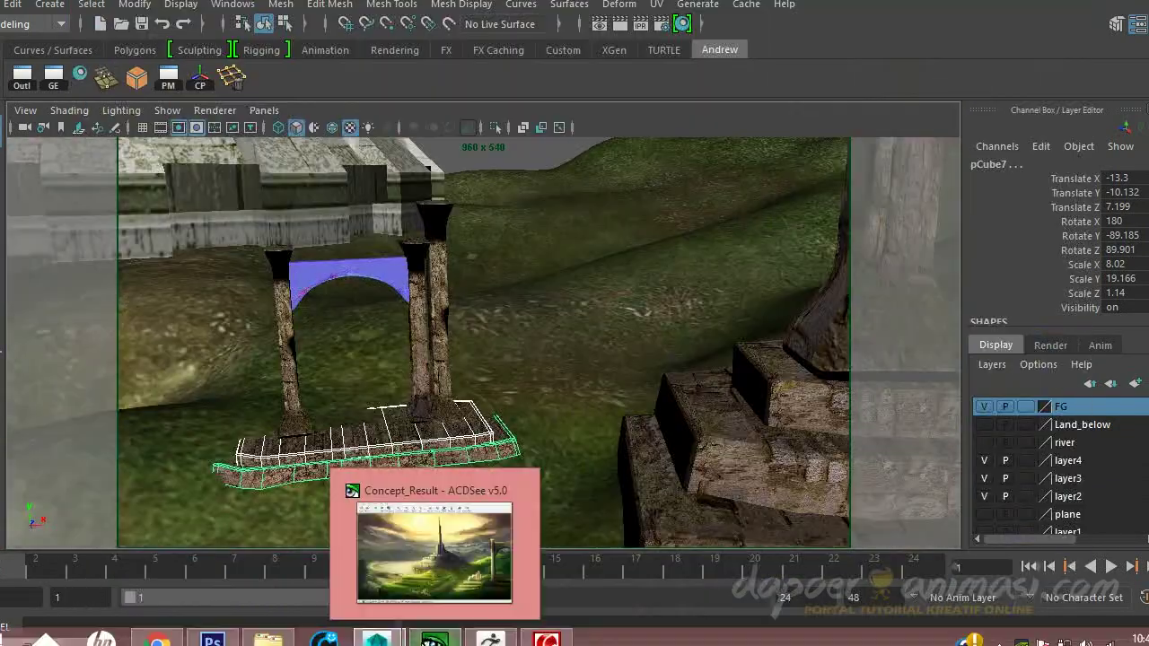
{"action": "left_click", "coordinate": [350, 273]}
{"action": "key", "text": "f"}
{"action": "scroll", "coordinate": [375, 304], "scroll_direction": "up", "scroll_amount": 3}
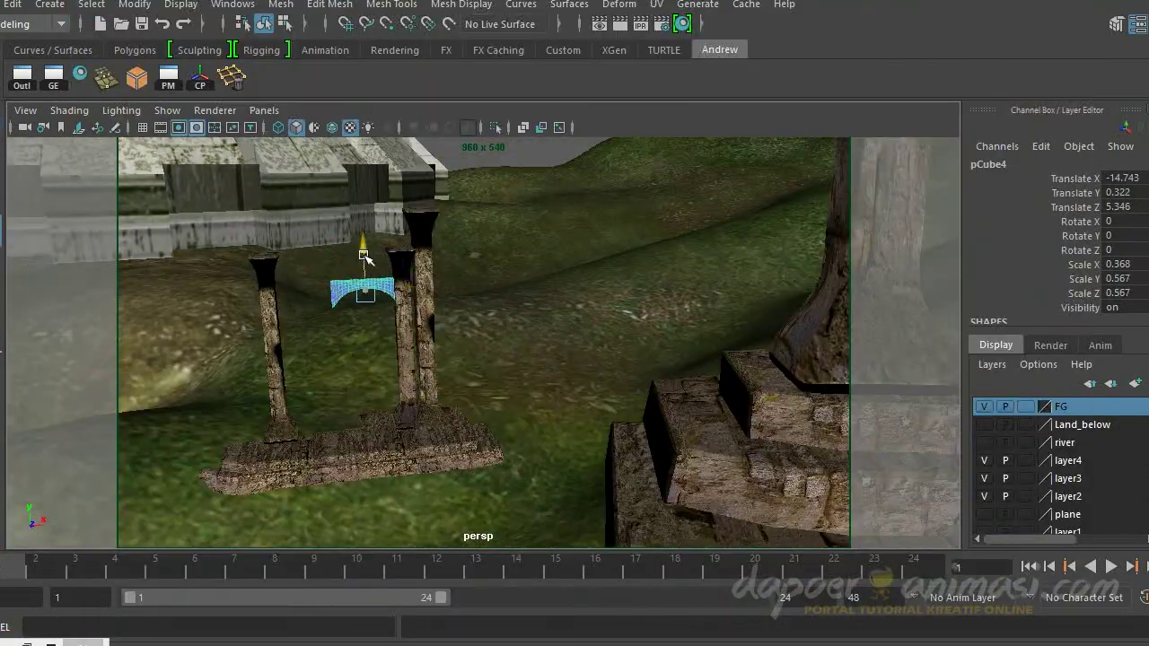
{"action": "left_click", "coordinate": [272, 345]}
{"action": "left_click_drag", "start_coordinate": [274, 336], "coordinate": [370, 368]}
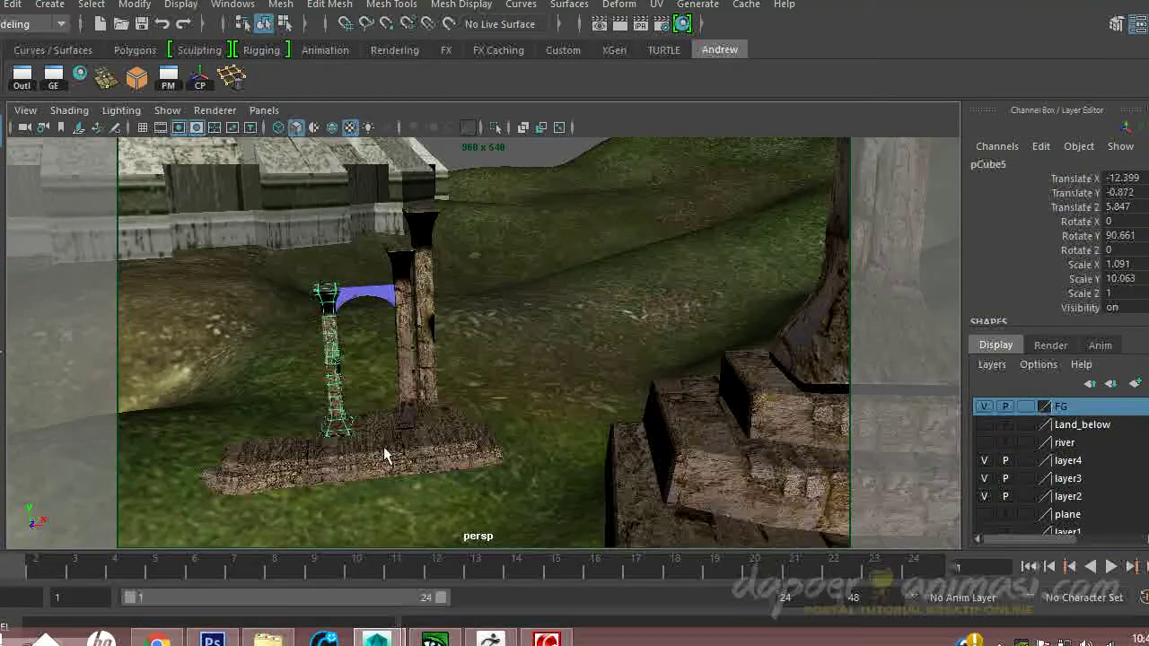
{"action": "left_click", "coordinate": [334, 341]}
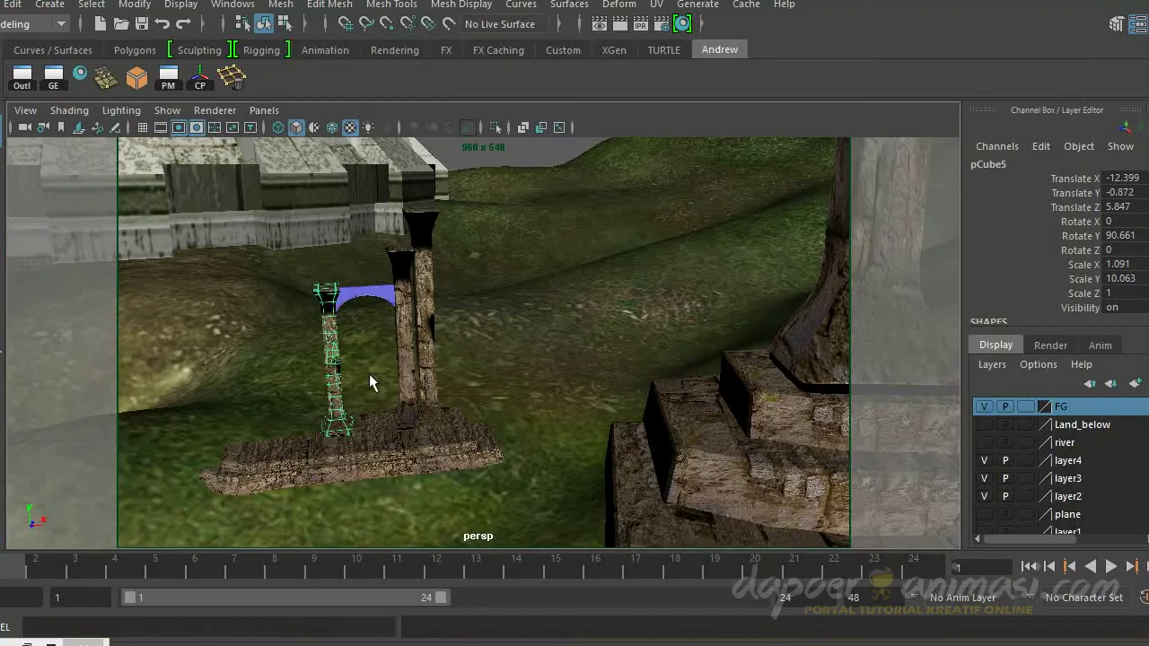
{"action": "left_click_drag", "start_coordinate": [384, 367], "coordinate": [215, 375]}
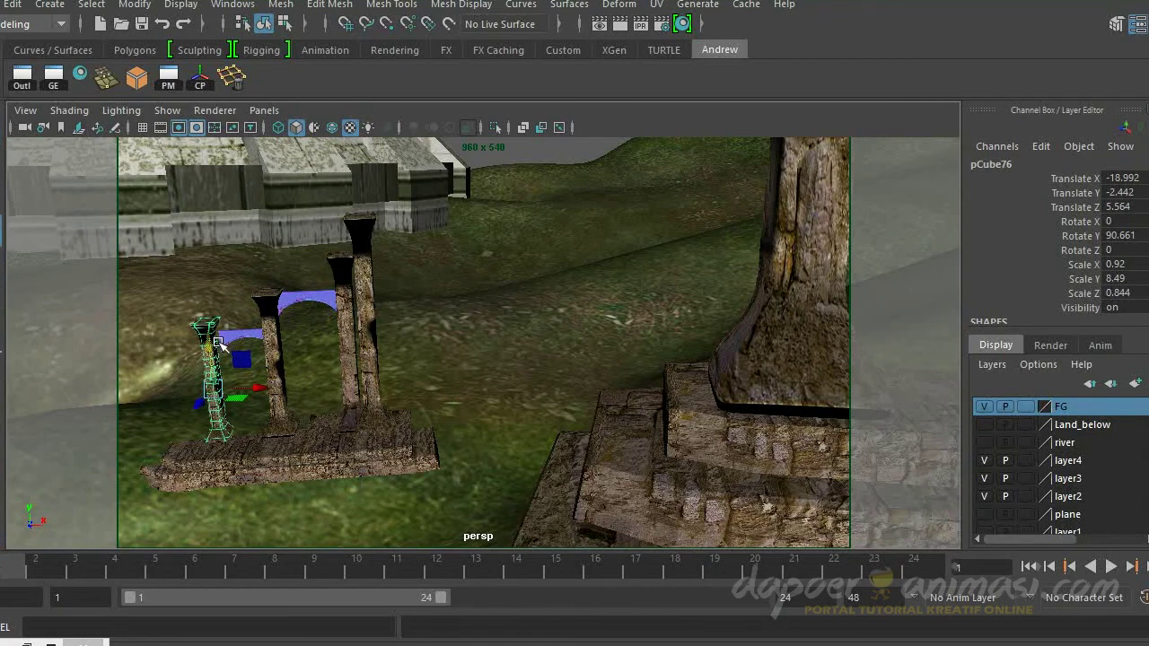
{"action": "left_click_drag", "start_coordinate": [219, 344], "coordinate": [296, 377], "text": "alt"}
Step: Duplicate the pillar into another column and shift it slightly along X
{"action": "key", "text": "ctrl+d"}
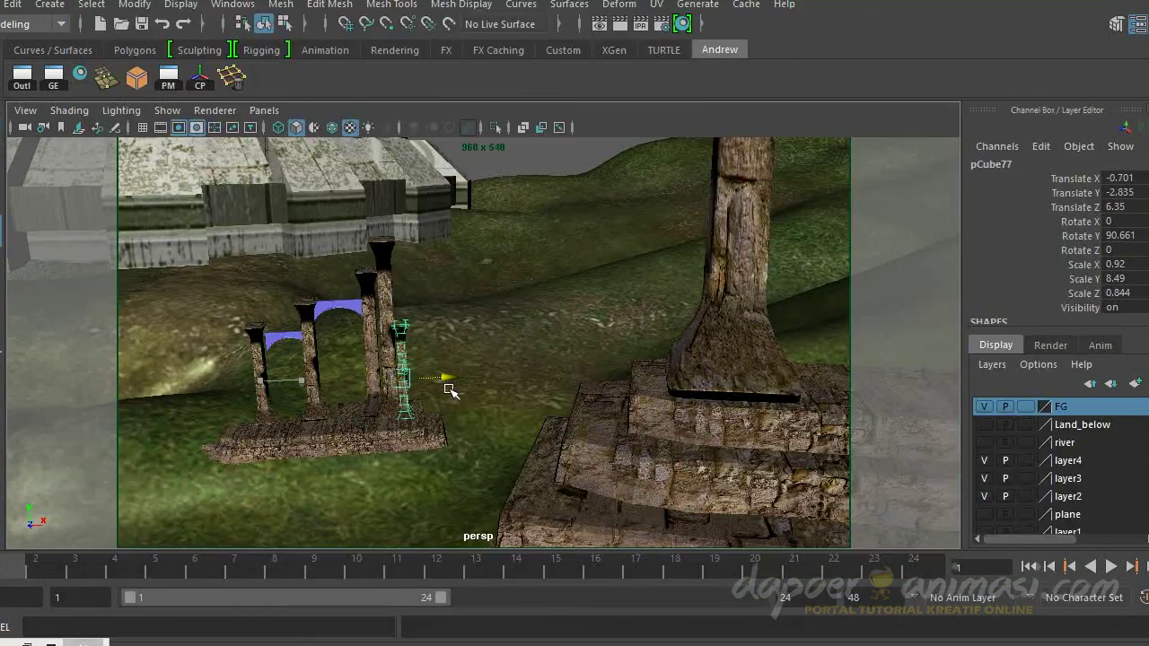
{"action": "left_click_drag", "start_coordinate": [448, 390], "coordinate": [438, 392]}
{"action": "left_click_drag", "start_coordinate": [437, 391], "coordinate": [580, 505], "text": "alt"}
{"action": "left_click_drag", "start_coordinate": [588, 458], "coordinate": [421, 324], "text": "alt"}
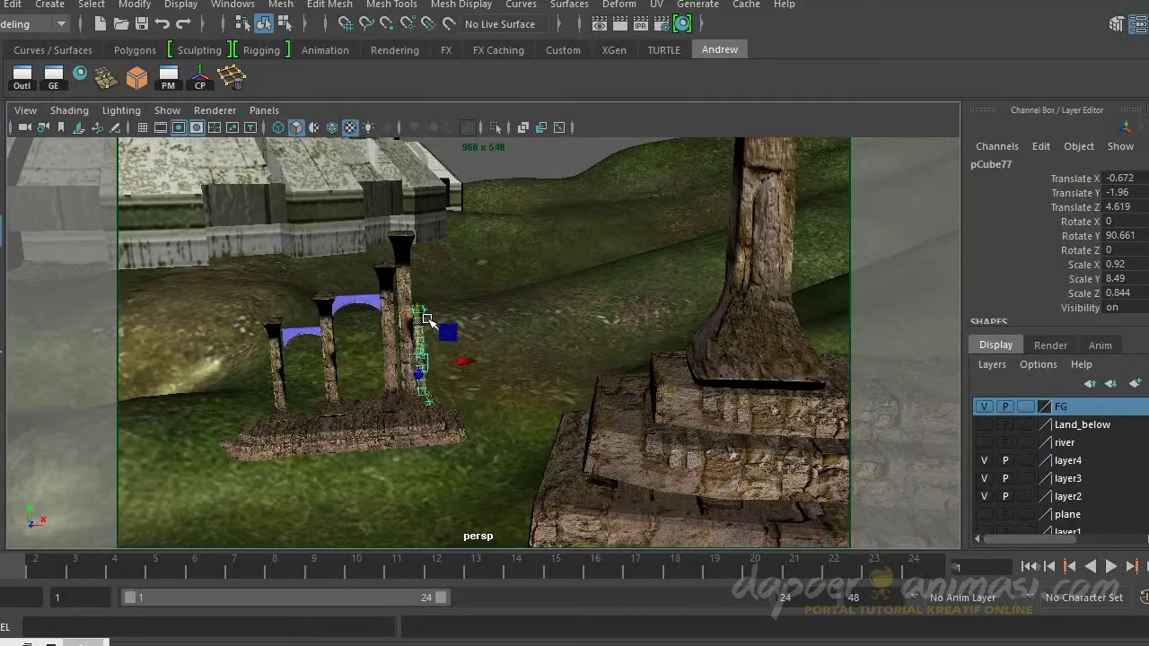
{"action": "left_click_drag", "start_coordinate": [498, 159], "coordinate": [527, 341], "text": "alt"}
{"action": "left_click", "coordinate": [527, 341]}
Step: In vertex mode, slide the new pillar's top vertex left along X
{"action": "right_click", "coordinate": [538, 269]}
{"action": "left_click", "coordinate": [554, 281]}
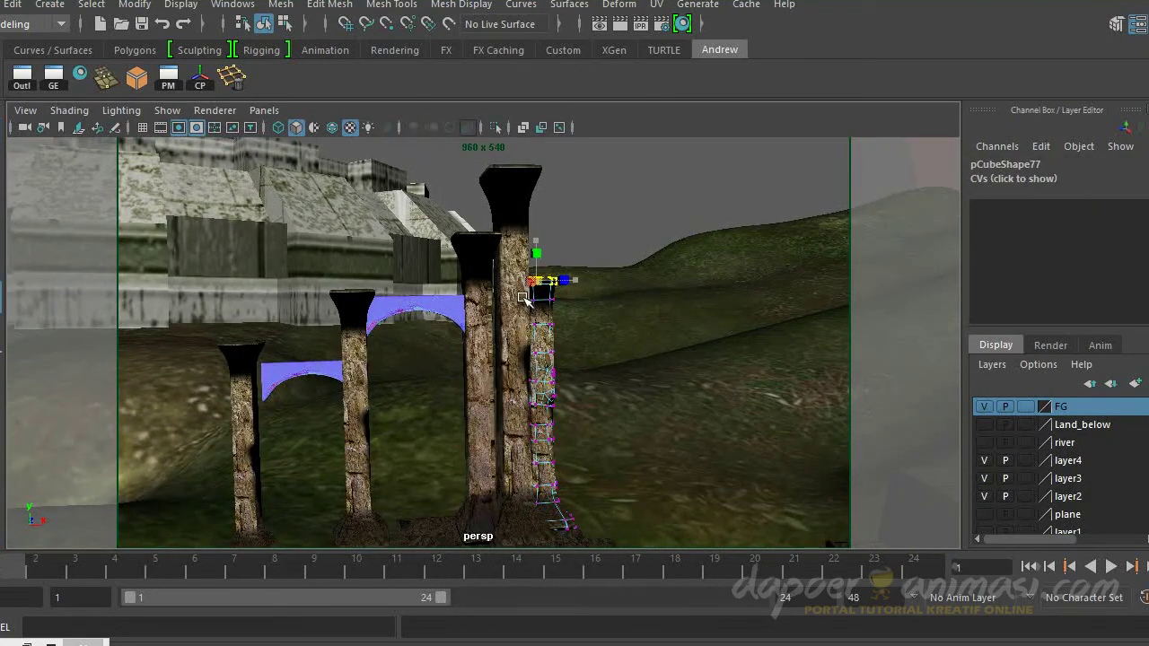
{"action": "left_click", "coordinate": [574, 242]}
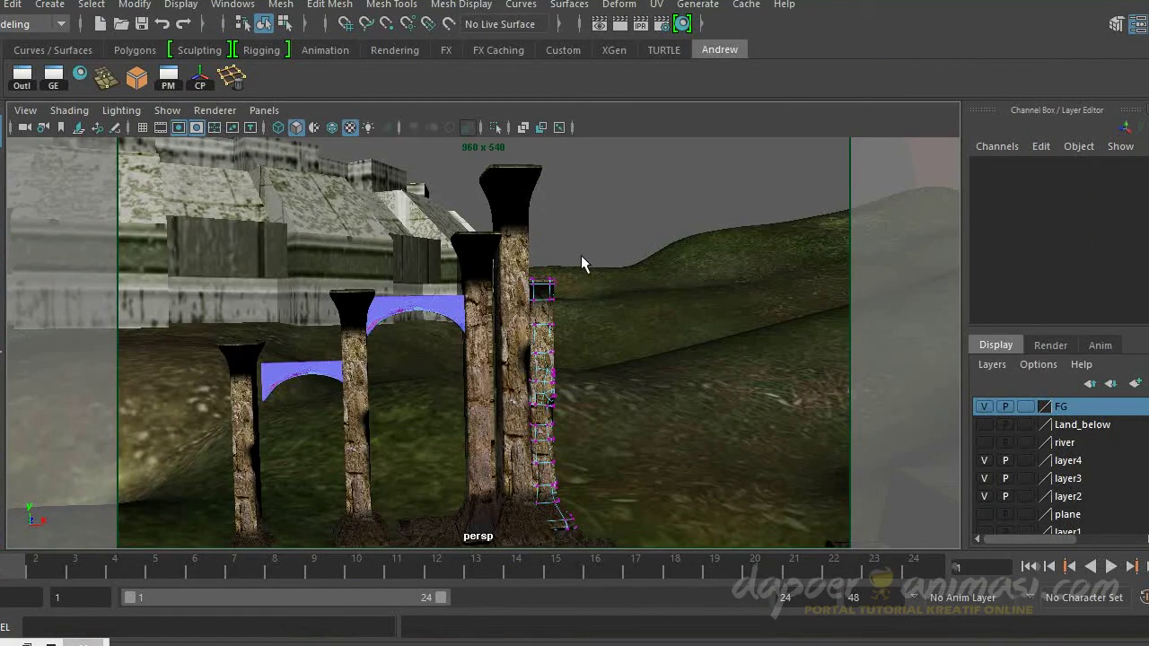
{"action": "left_click", "coordinate": [554, 287]}
{"action": "left_click_drag", "start_coordinate": [498, 305], "coordinate": [424, 321], "text": "alt"}
{"action": "mouse_move", "coordinate": [481, 254]}
{"action": "left_mouse_down"}
{"action": "mouse_move", "coordinate": [456, 254]}
{"action": "mouse_move", "coordinate": [478, 254]}
{"action": "left_mouse_up"}
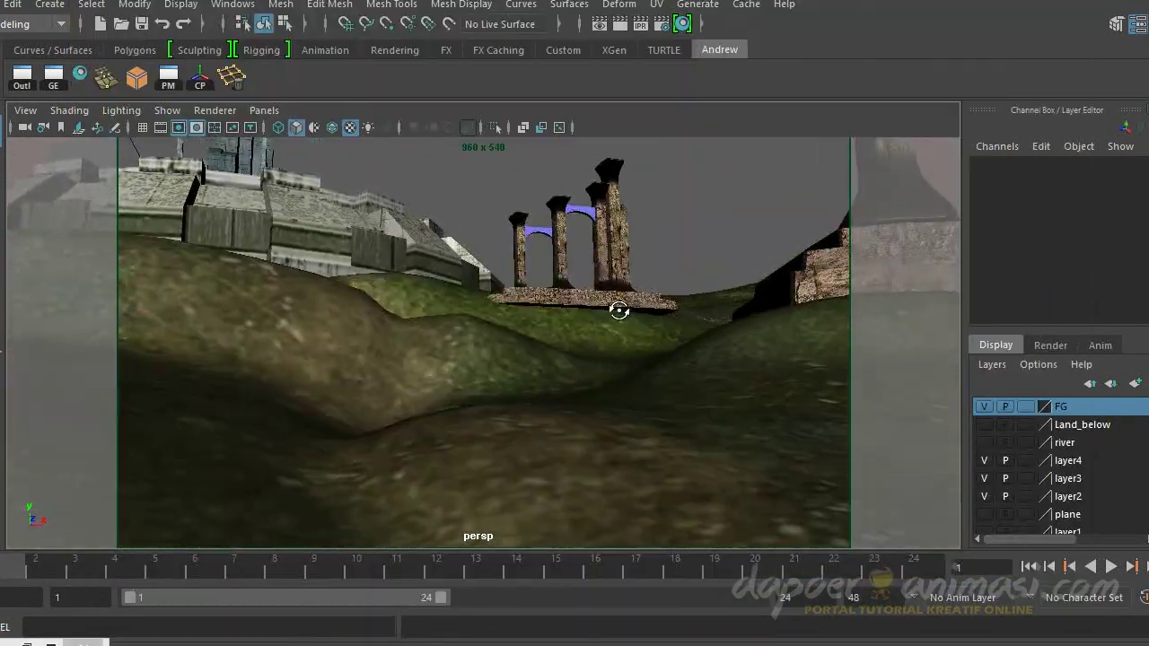
Step: Undo the accidental rotation of the ruins and group the ruin pieces together
{"action": "left_click", "coordinate": [588, 305]}
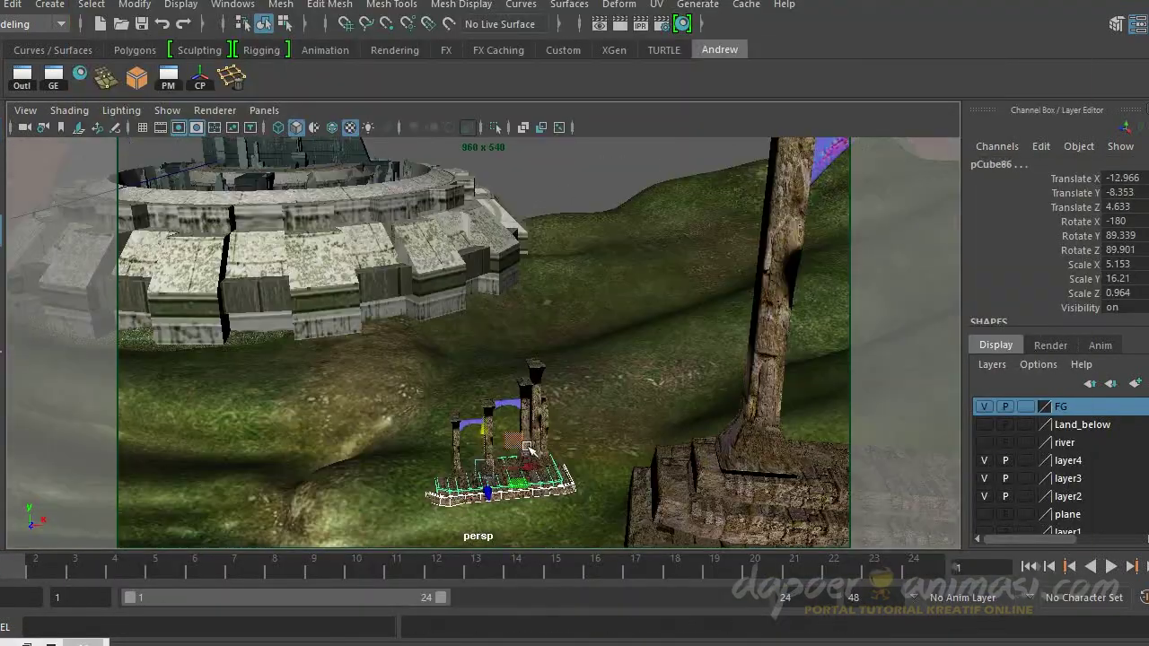
{"action": "key", "text": "ctrl+z"}
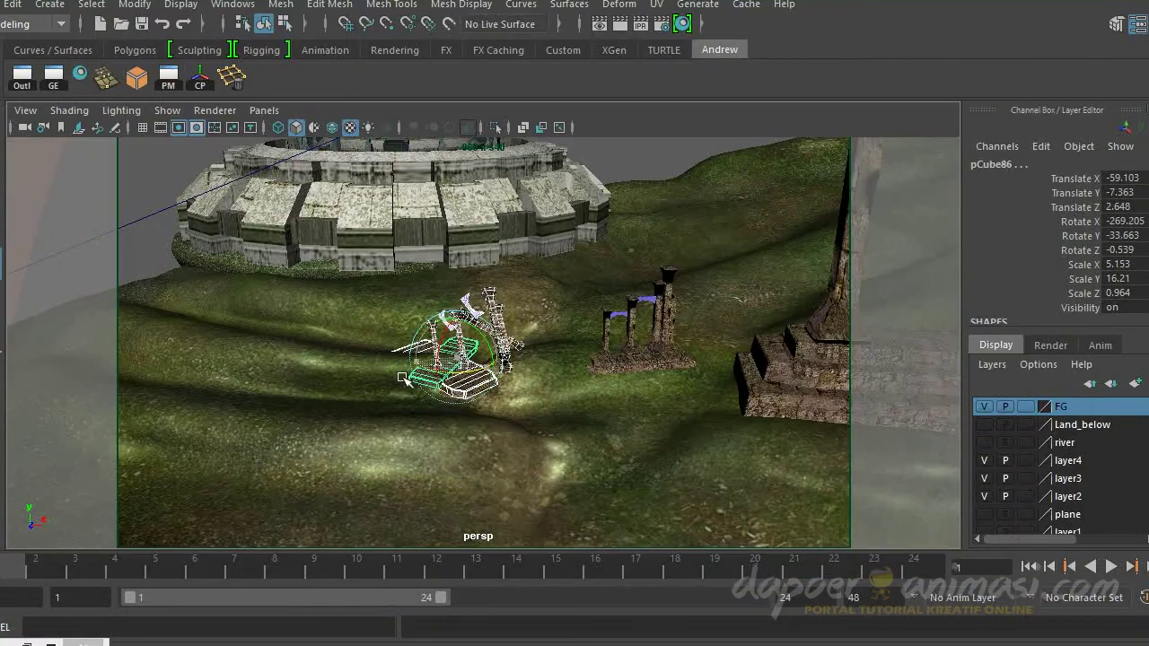
{"action": "key", "text": "ctrl+z"}
{"action": "left_click", "coordinate": [13, 4]}
{"action": "left_click", "coordinate": [207, 353]}
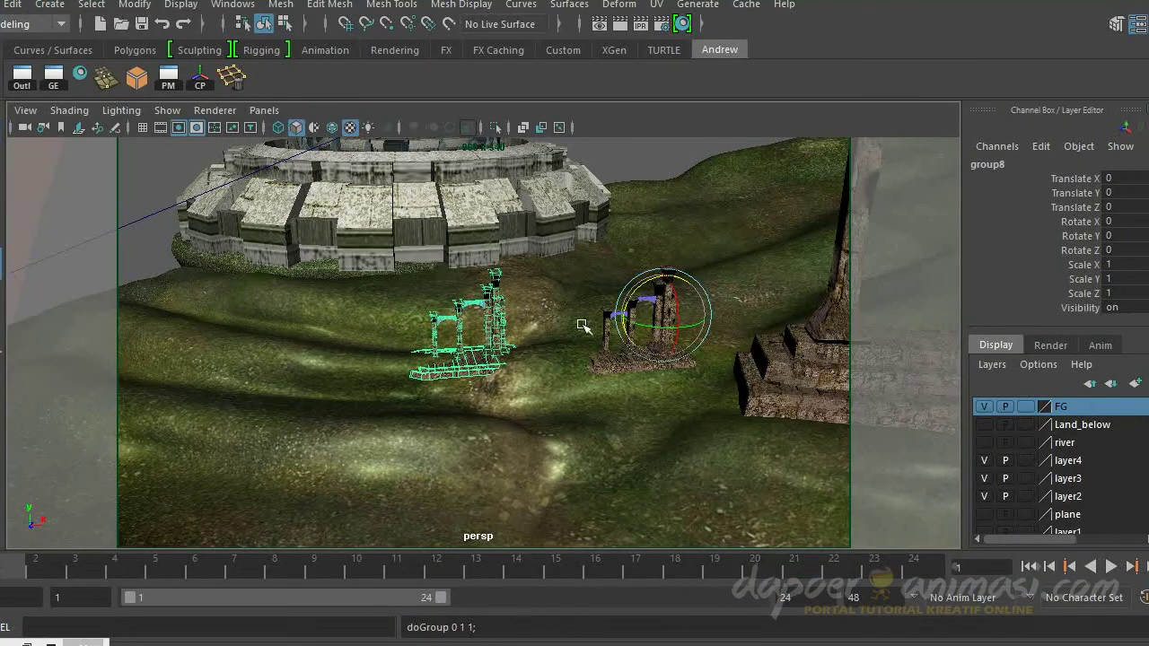
Step: Rotate the ruin group and move it down and forward onto the foreground hill
{"action": "left_click_drag", "start_coordinate": [491, 335], "coordinate": [540, 333]}
{"action": "key", "text": "w"}
{"action": "mouse_move", "coordinate": [628, 333]}
{"action": "left_mouse_down"}
{"action": "mouse_move", "coordinate": [379, 301]}
{"action": "mouse_move", "coordinate": [377, 332]}
{"action": "left_mouse_up"}
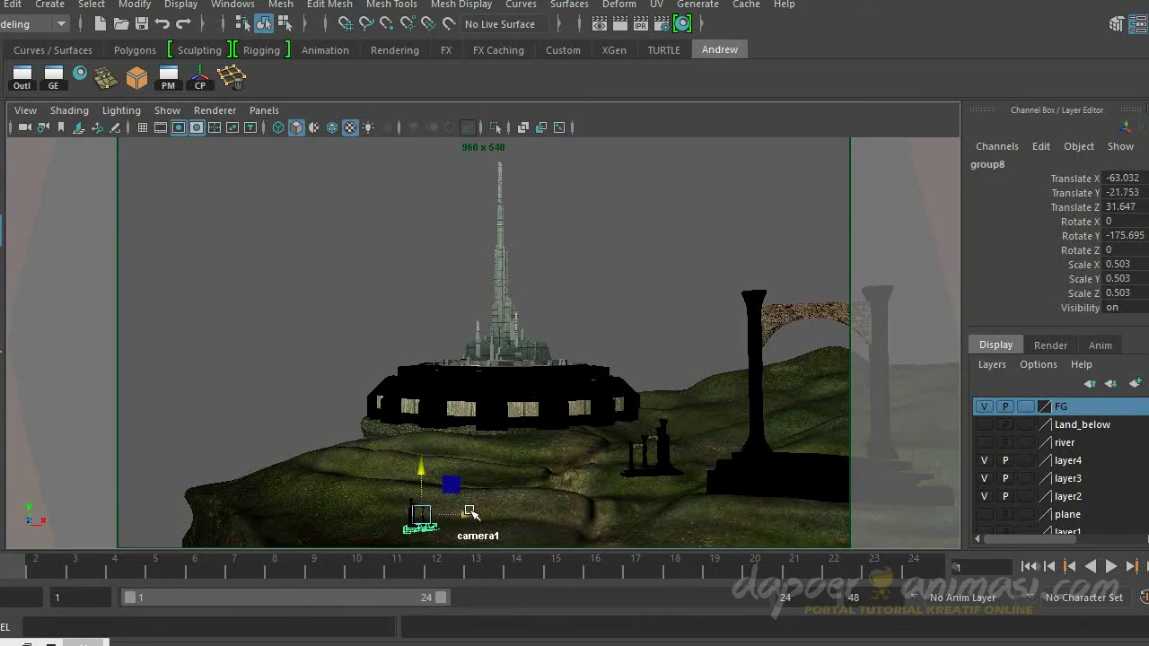
{"action": "left_click", "coordinate": [430, 637]}
{"action": "key", "text": "space"}
{"action": "key", "text": "e"}
{"action": "left_click_drag", "start_coordinate": [395, 386], "coordinate": [409, 404]}
{"action": "left_click_drag", "start_coordinate": [397, 334], "coordinate": [432, 416]}
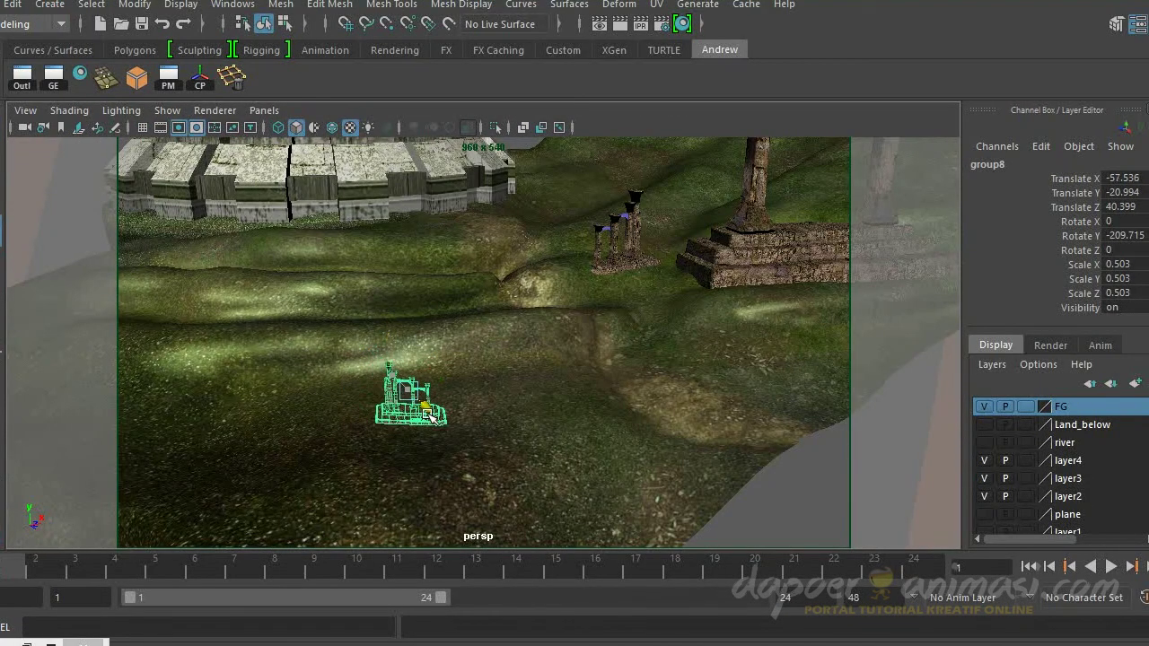
Step: Look through camera1, adjust the group's position in the shot, and deselect it
{"action": "key", "text": "["}
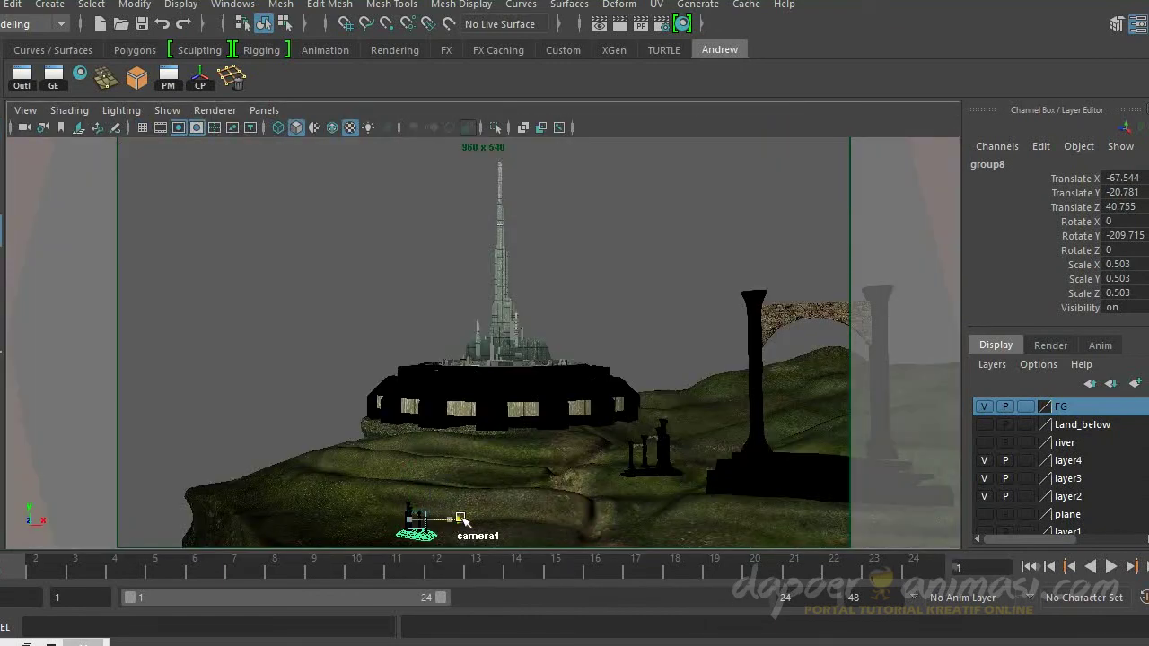
{"action": "key", "text": "space"}
{"action": "left_click_drag", "start_coordinate": [628, 474], "coordinate": [629, 487]}
{"action": "key", "text": "space"}
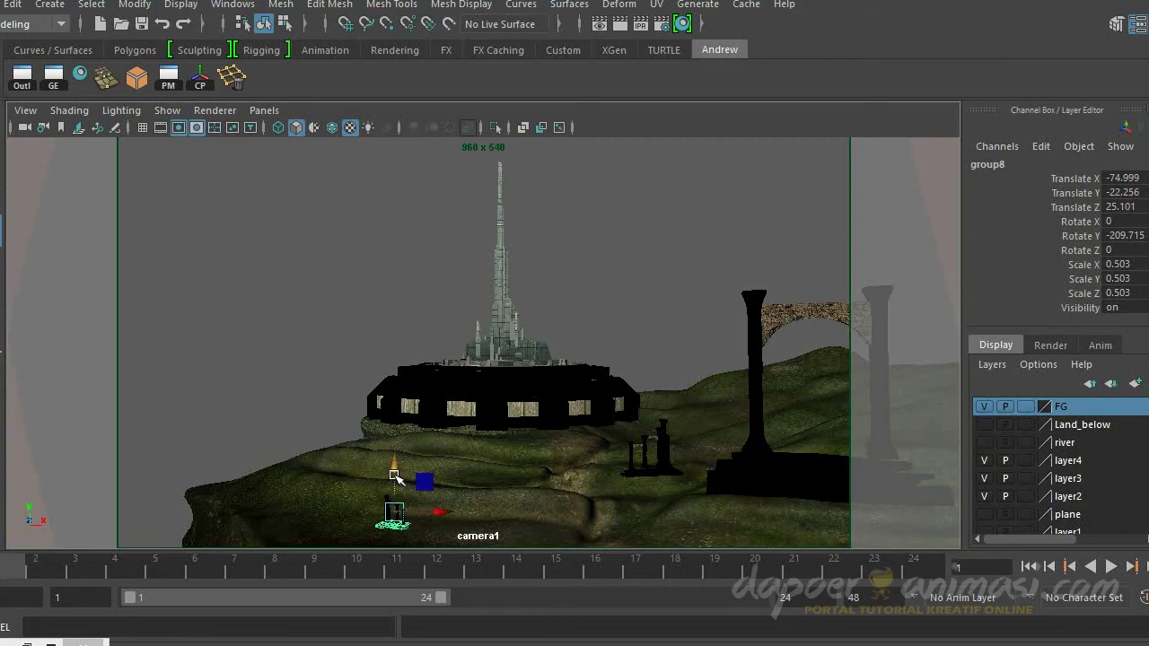
{"action": "left_click", "coordinate": [326, 390]}
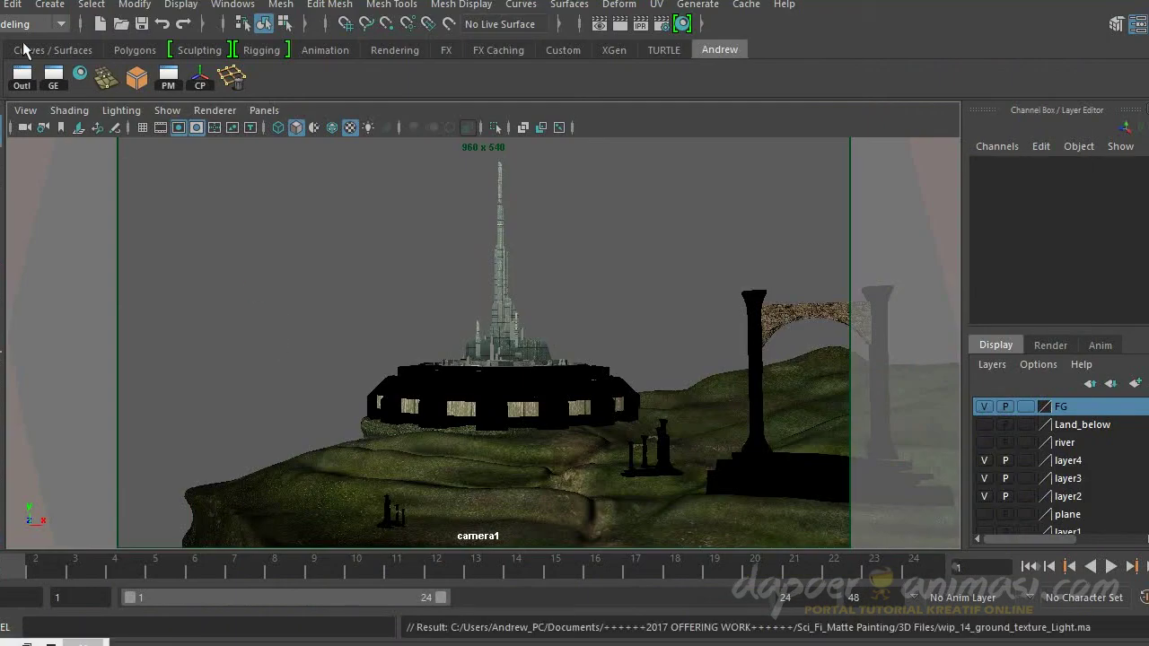
Step: Save the scene as a new version and render camera1's current frame
{"action": "key", "text": "ctrl+shift+s"}
{"action": "key", "text": "Return"}
{"action": "left_click", "coordinate": [619, 25]}
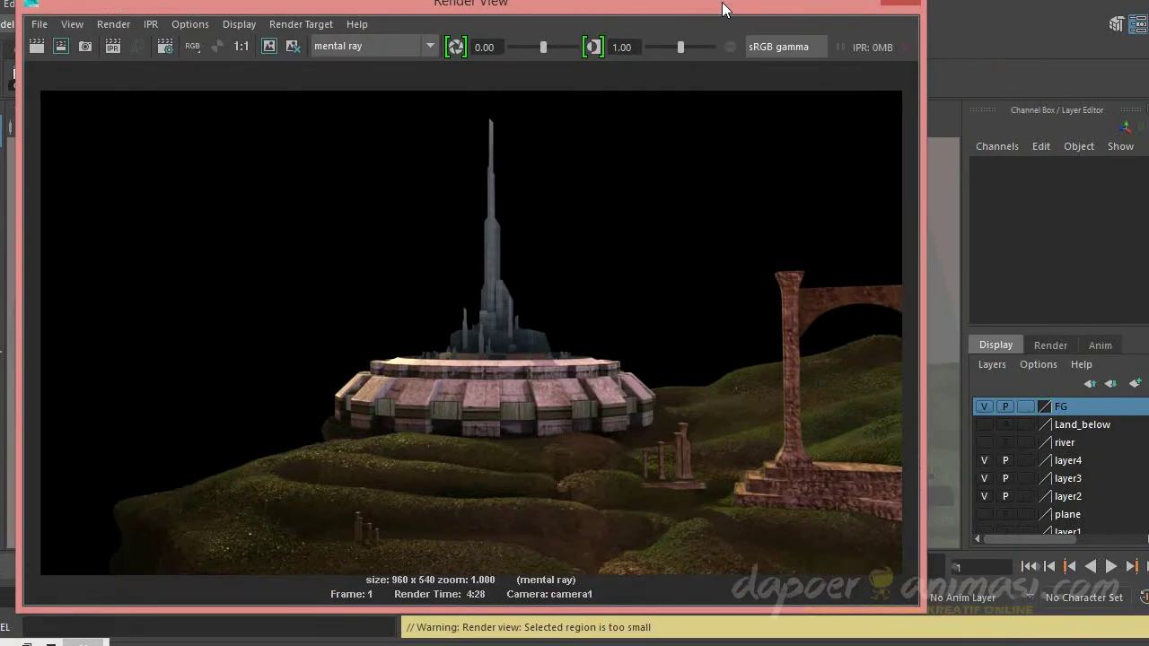
{"action": "left_click_drag", "start_coordinate": [722, 3], "coordinate": [732, 5]}
{"action": "left_click", "coordinate": [853, 3]}
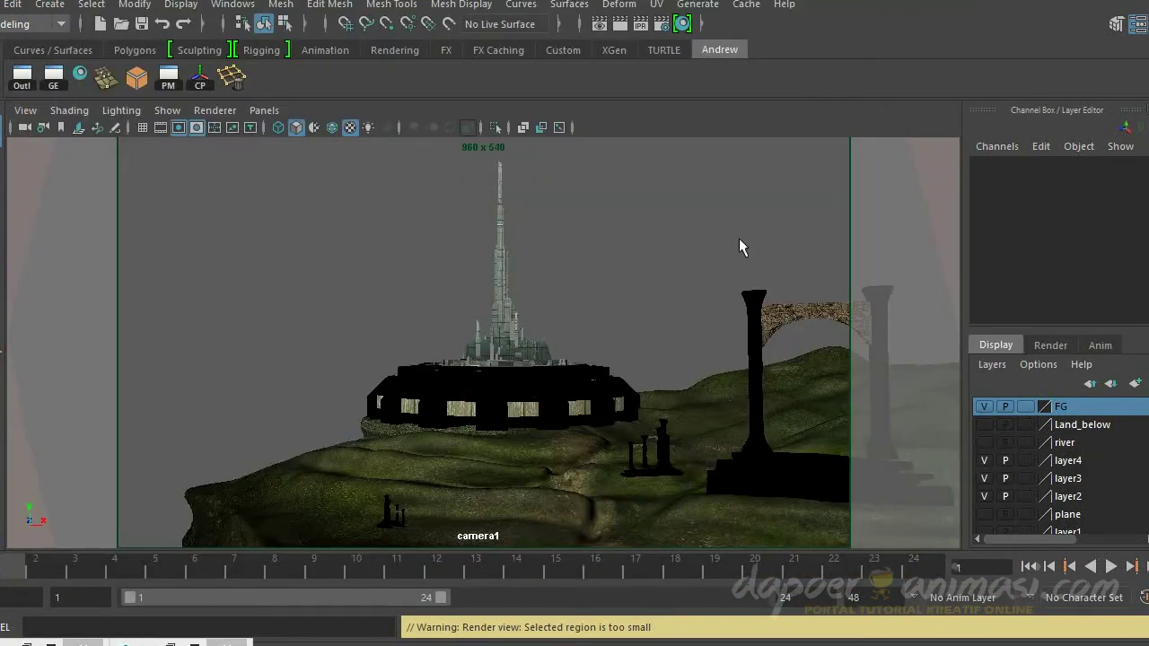
Step: Zoom in on the original arch ruins and select their group
{"action": "key", "text": "space"}
{"action": "key", "text": "space"}
{"action": "mouse_move", "coordinate": [674, 297]}
{"action": "left_mouse_down", "text": "alt"}
{"action": "mouse_move", "coordinate": [628, 371]}
{"action": "mouse_move", "coordinate": [641, 320]}
{"action": "mouse_move", "coordinate": [610, 270]}
{"action": "mouse_move", "coordinate": [606, 232]}
{"action": "mouse_move", "coordinate": [625, 284]}
{"action": "mouse_move", "coordinate": [594, 232]}
{"action": "left_mouse_up", "text": "alt"}
{"action": "left_click", "coordinate": [672, 350]}
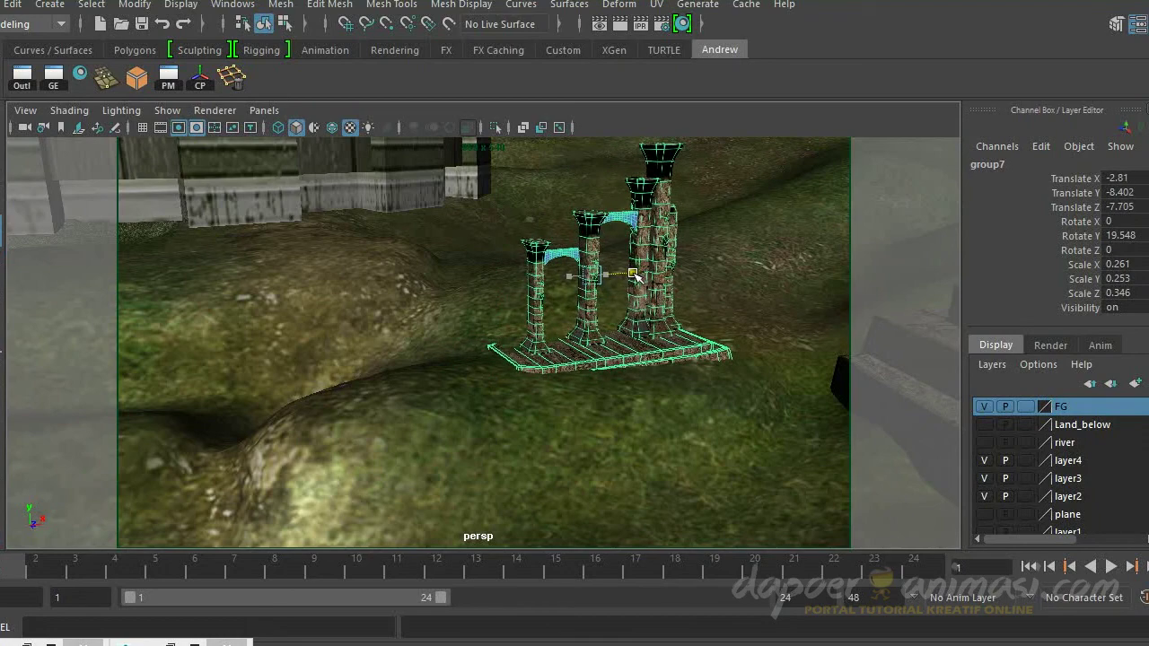
Step: Select the whole copied ruin group, frame it, and nudge it into place
{"action": "left_click_drag", "start_coordinate": [593, 232], "coordinate": [494, 326], "text": "alt"}
{"action": "left_click", "coordinate": [354, 449]}
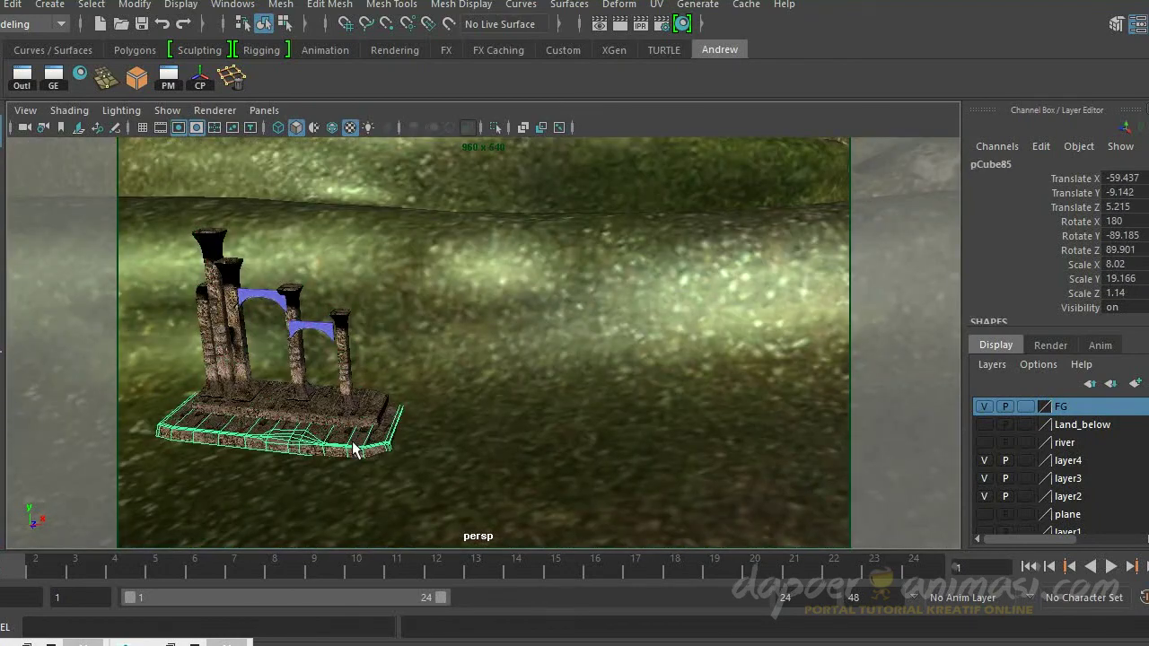
{"action": "key", "text": "Up"}
{"action": "left_click_drag", "start_coordinate": [307, 339], "coordinate": [319, 341]}
{"action": "key", "text": "f"}
{"action": "left_click_drag", "start_coordinate": [453, 316], "coordinate": [444, 316]}
Step: Tilt the ruin group to match the hill slope, then render camera1's view
{"action": "key", "text": "e"}
{"action": "mouse_move", "coordinate": [453, 355]}
{"action": "left_mouse_down"}
{"action": "mouse_move", "coordinate": [435, 339]}
{"action": "mouse_move", "coordinate": [468, 372]}
{"action": "mouse_move", "coordinate": [540, 342]}
{"action": "mouse_move", "coordinate": [536, 303]}
{"action": "left_mouse_up"}
{"action": "key", "text": "w"}
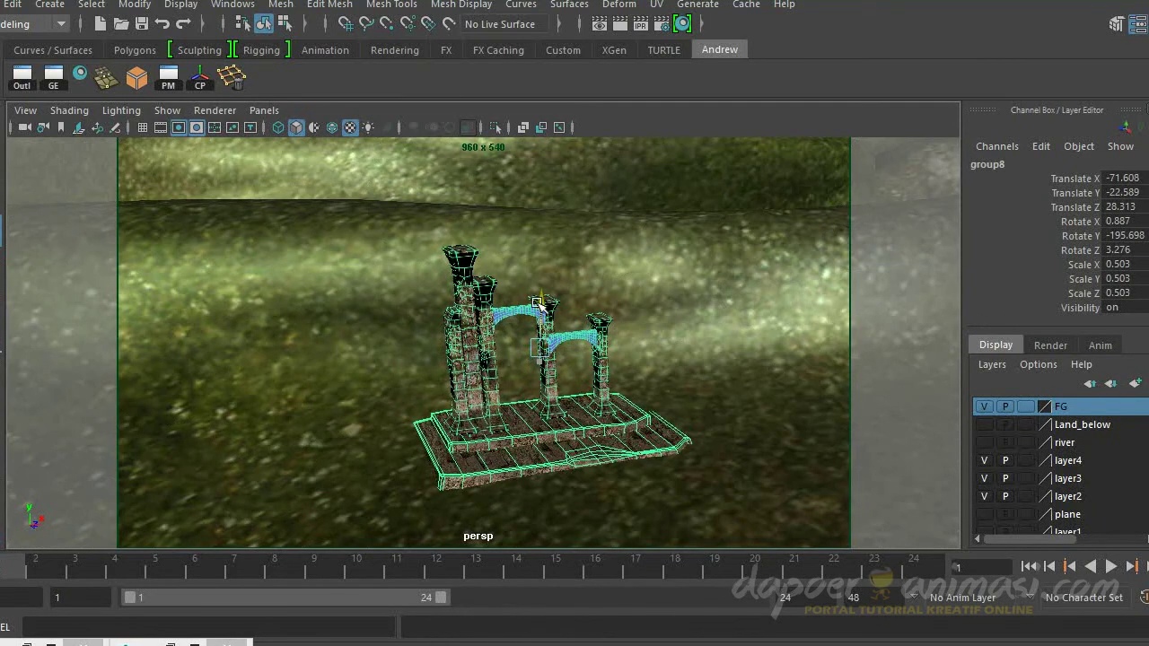
{"action": "key", "text": "space"}
{"action": "left_click", "coordinate": [622, 221]}
{"action": "key", "text": "space"}
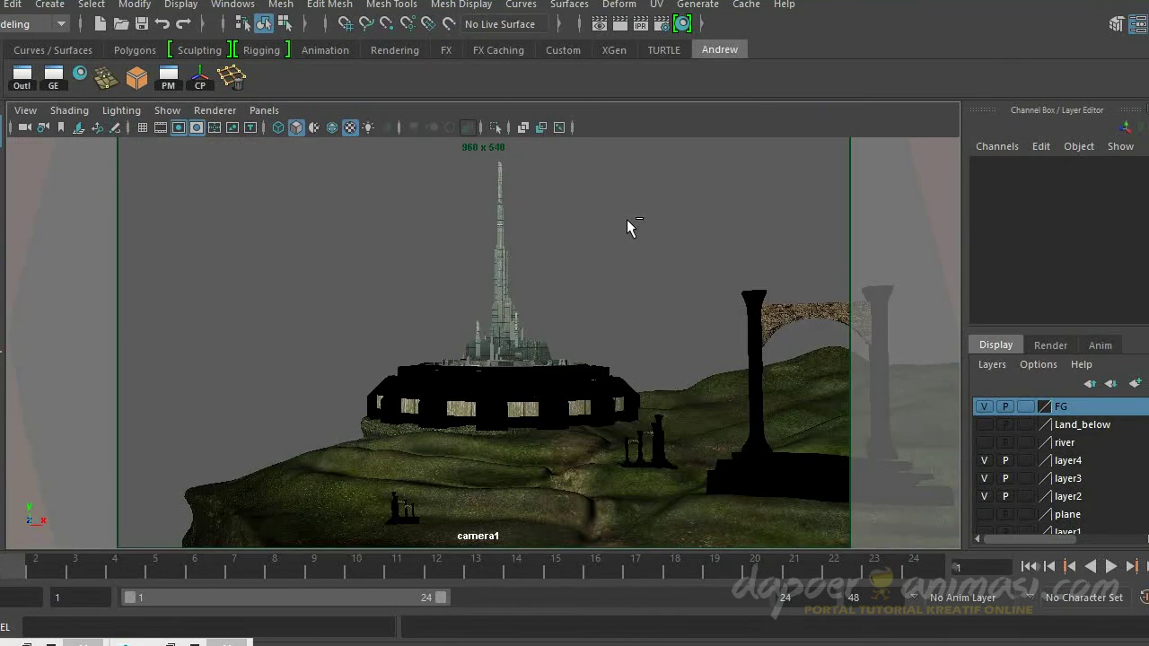
{"action": "left_click", "coordinate": [599, 23]}
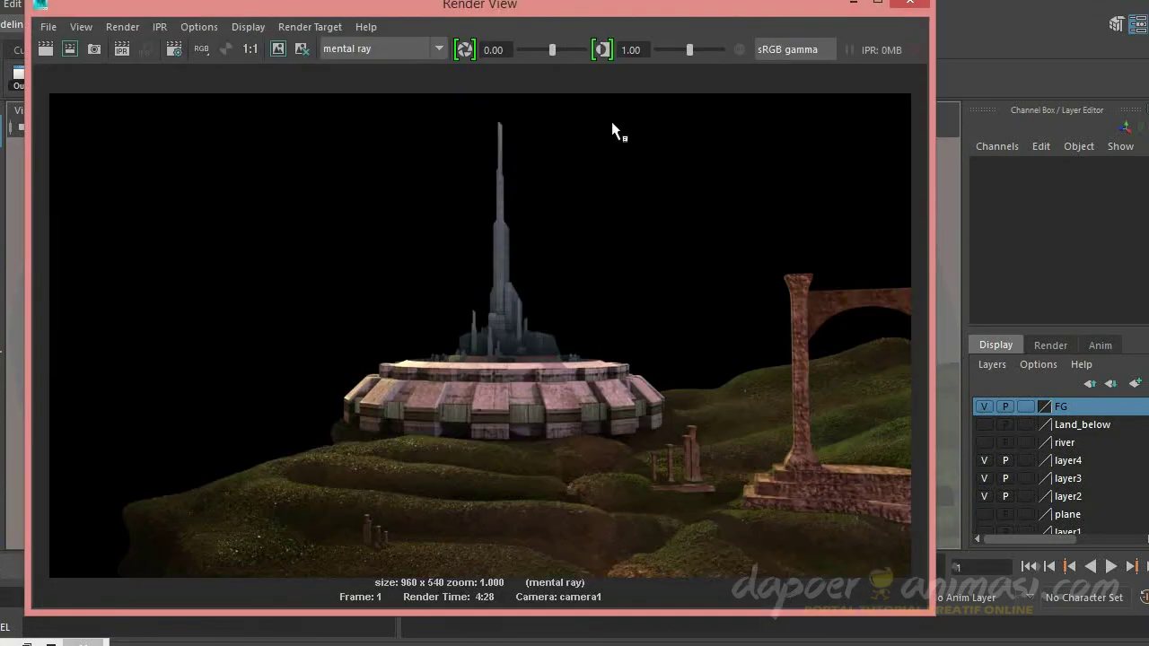
Step: Save the scene and render a region over the lower centre of camera1's shot
{"action": "left_click", "coordinate": [852, 9]}
{"action": "key", "text": "ctrl+s"}
{"action": "left_click", "coordinate": [600, 25]}
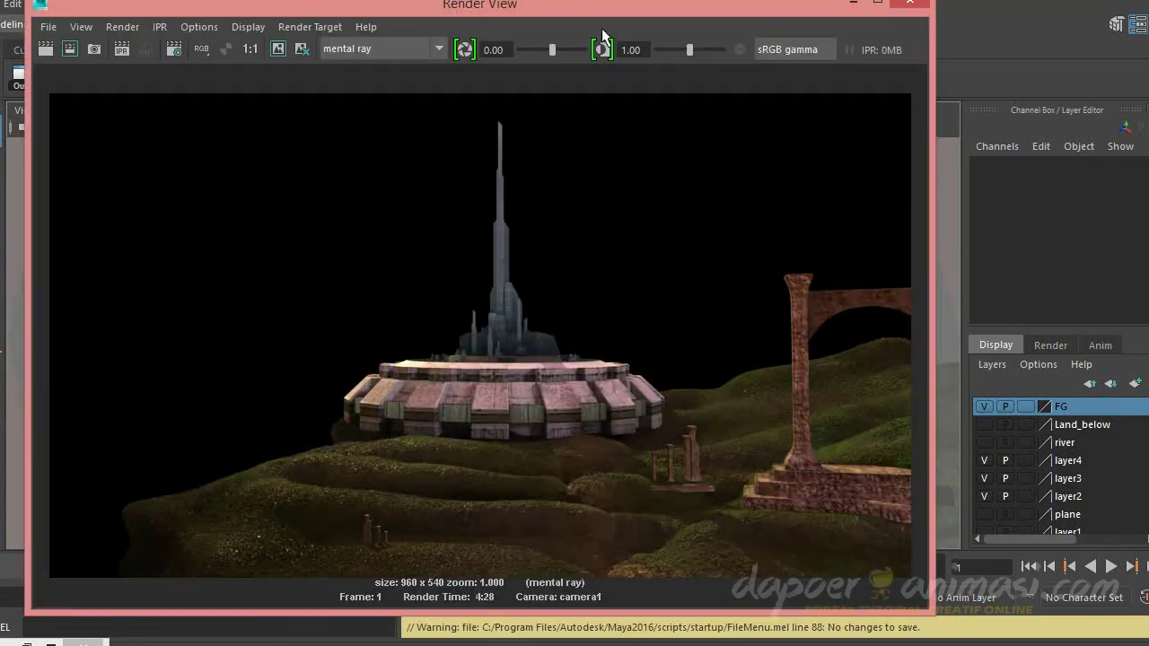
{"action": "left_click_drag", "start_coordinate": [282, 380], "coordinate": [752, 589]}
{"action": "left_click", "coordinate": [70, 49]}
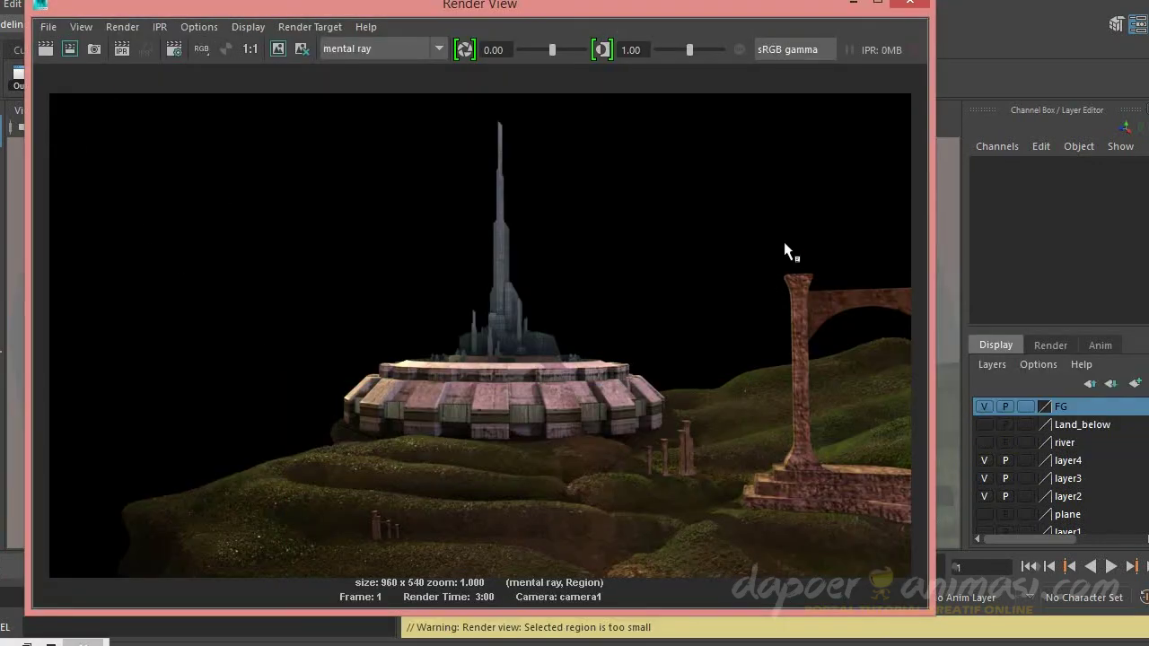
{"action": "left_click", "coordinate": [852, 7]}
{"action": "key", "text": "space"}
{"action": "key", "text": "space"}
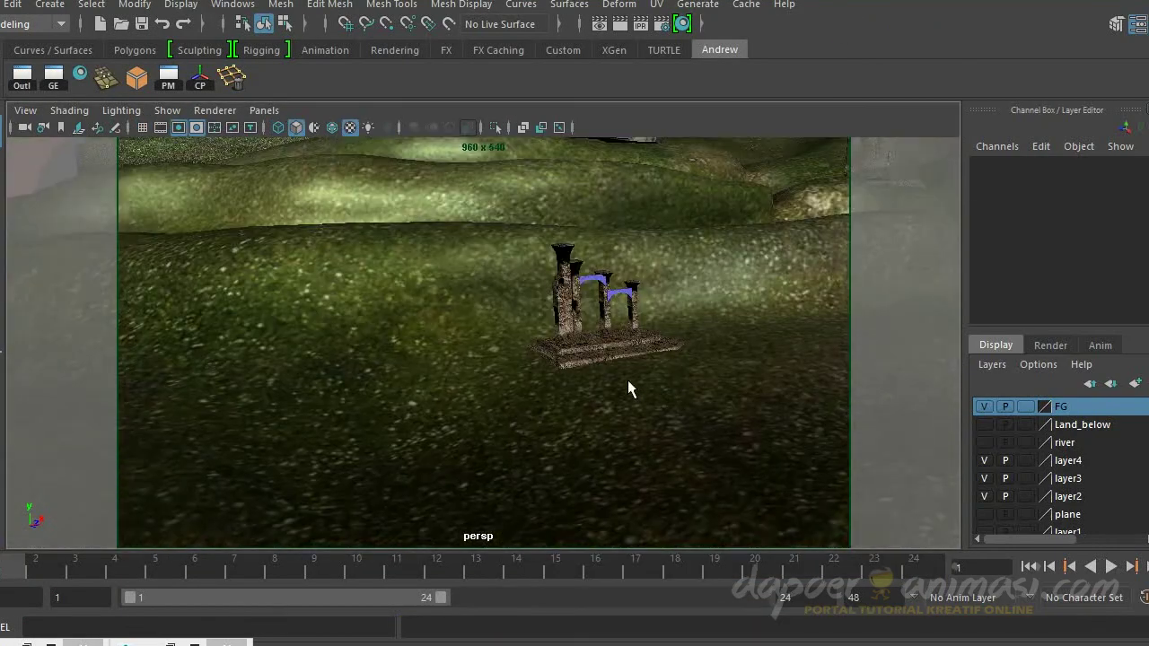
Step: Select the hillside arch ruins group and shift it slightly
{"action": "left_click", "coordinate": [485, 430]}
{"action": "key", "text": "Up"}
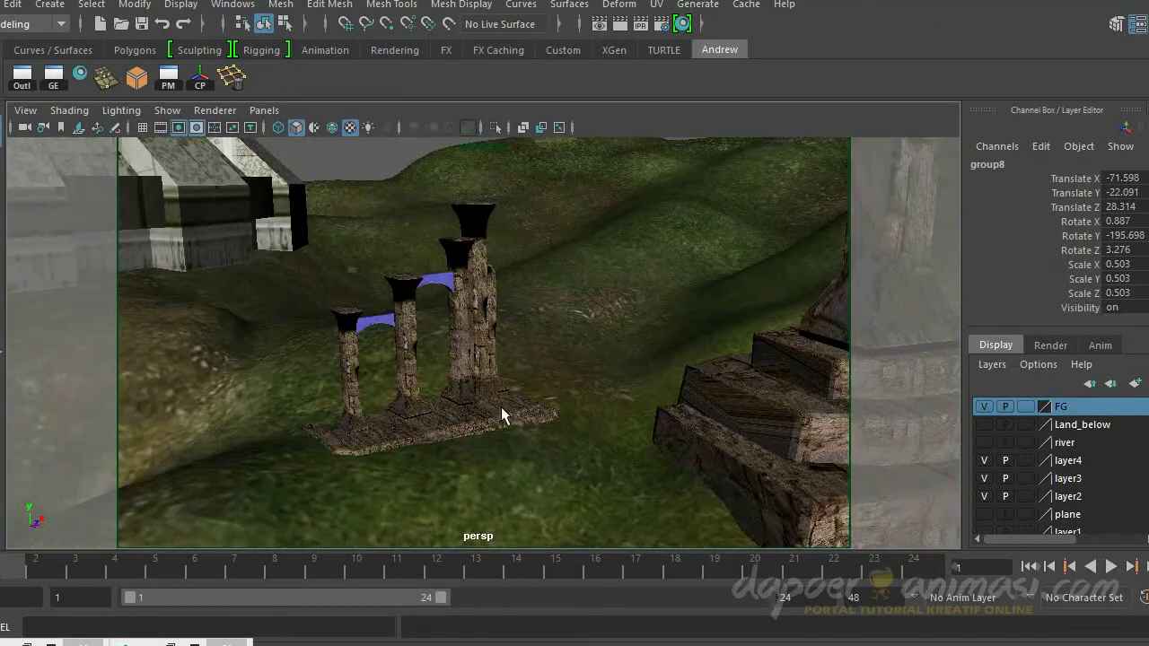
{"action": "left_click", "coordinate": [501, 407]}
{"action": "left_click_drag", "start_coordinate": [500, 405], "coordinate": [415, 286]}
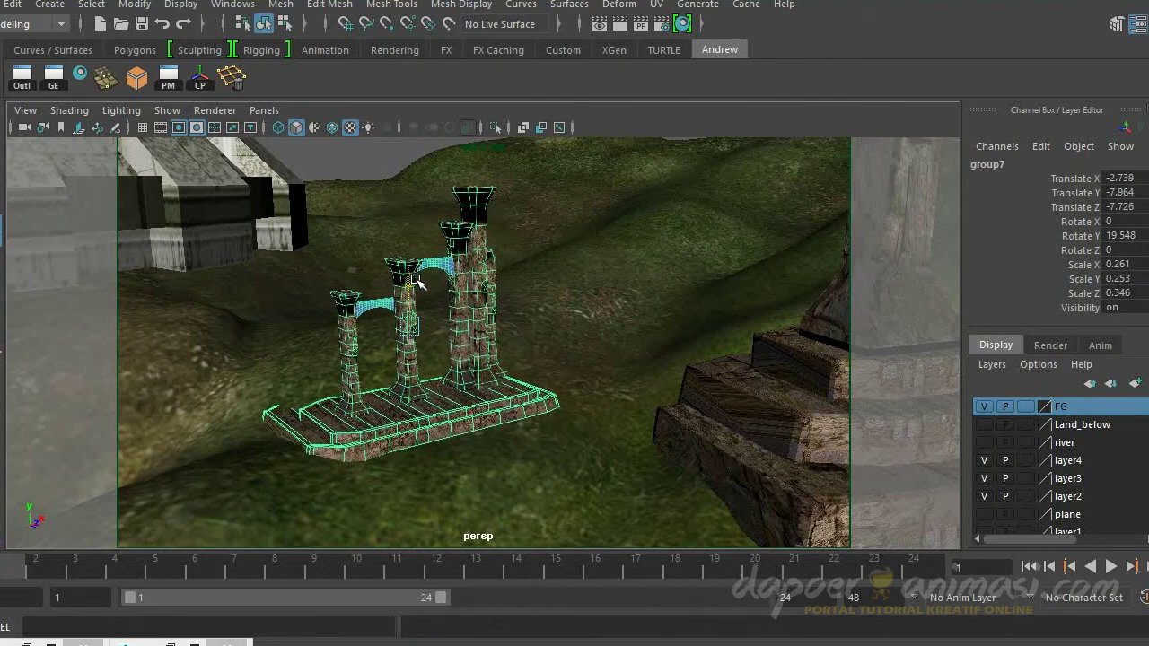
Step: Return to the camera1 view and review the fresh render of the shot
{"action": "key", "text": "space"}
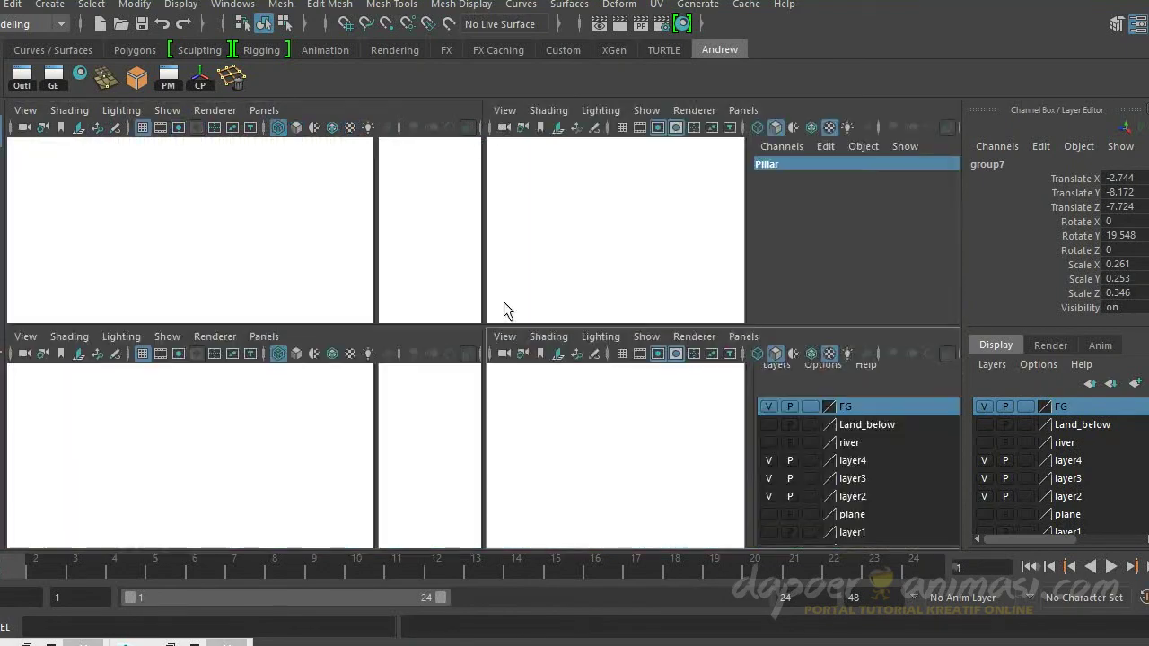
{"action": "left_click", "coordinate": [653, 213]}
{"action": "key", "text": "space"}
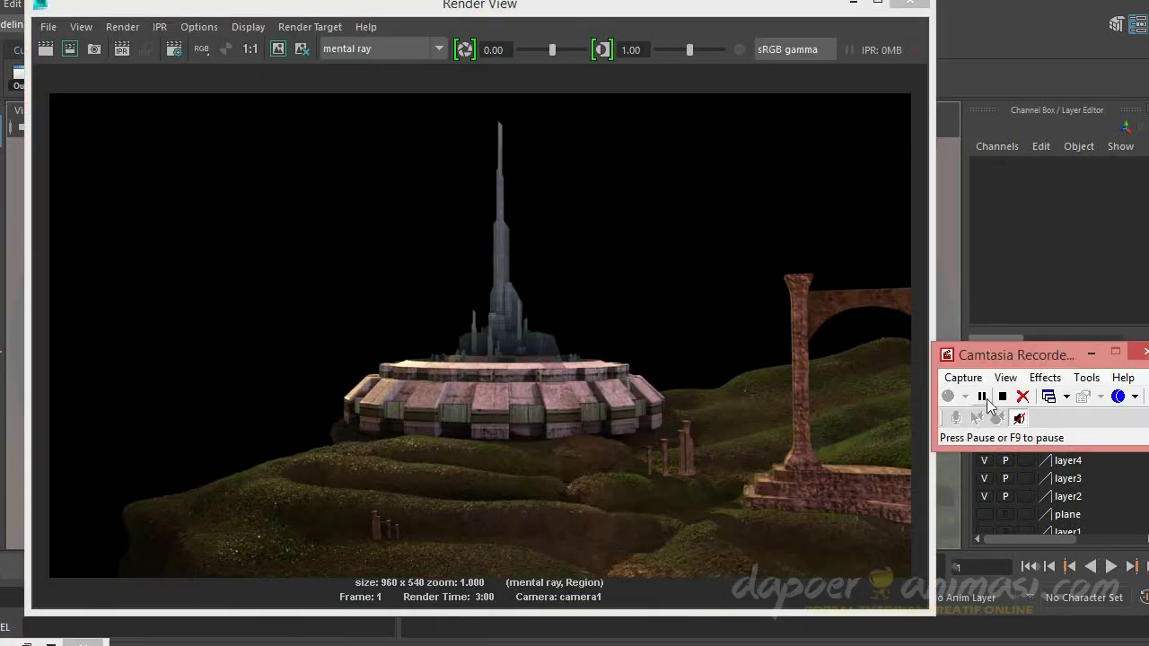
{"action": "left_click_drag", "start_coordinate": [724, 8], "coordinate": [816, 4]}
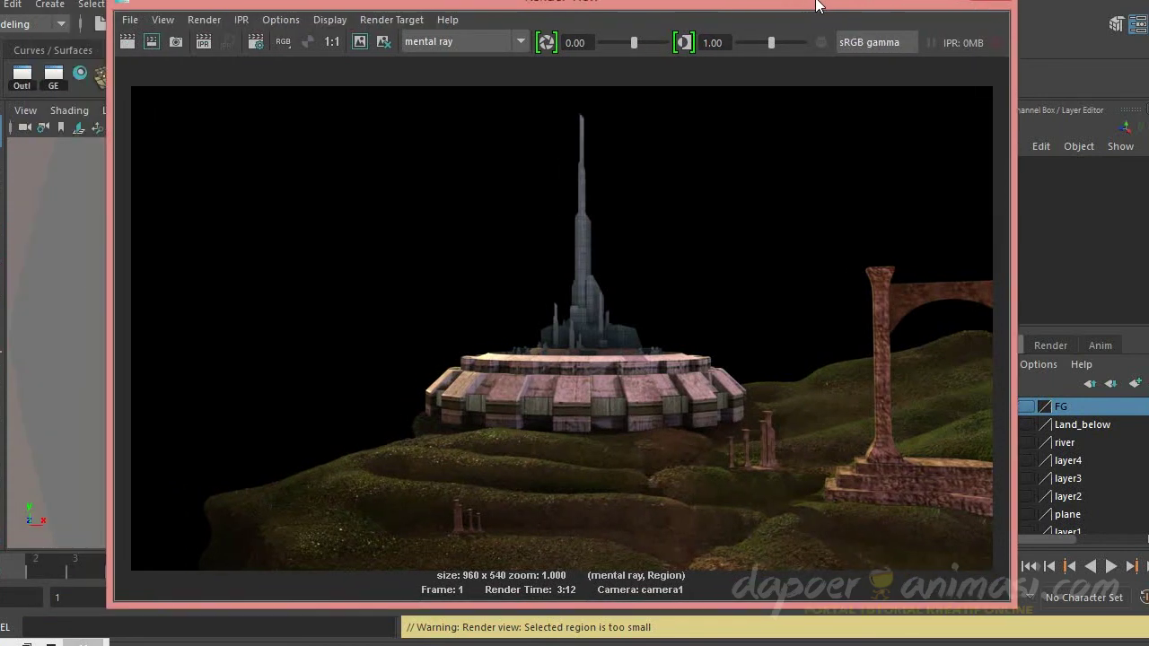